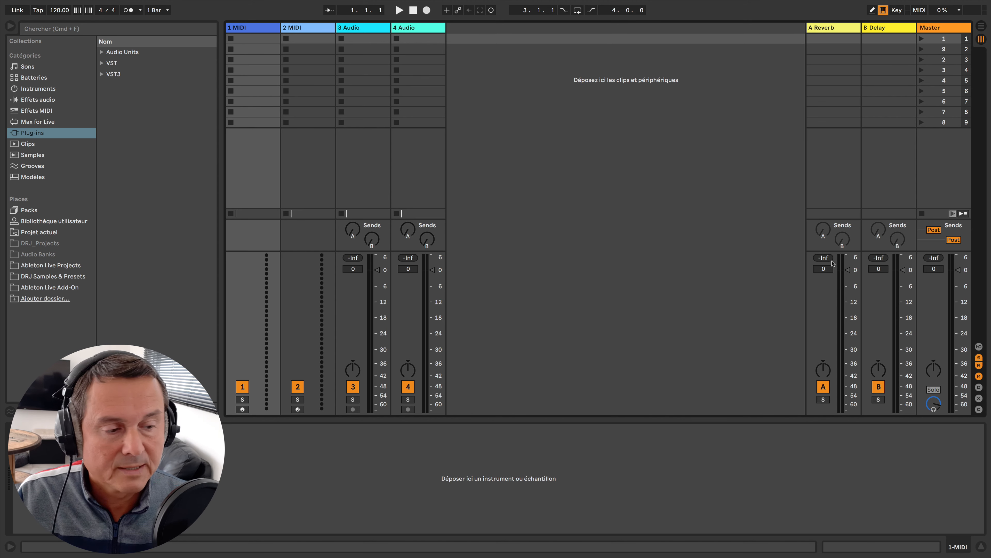
# - Show the track input/output routing section, search the browser for "chordjam", and load Chordjam on the first MIDI track
pyautogui.click(979, 347)
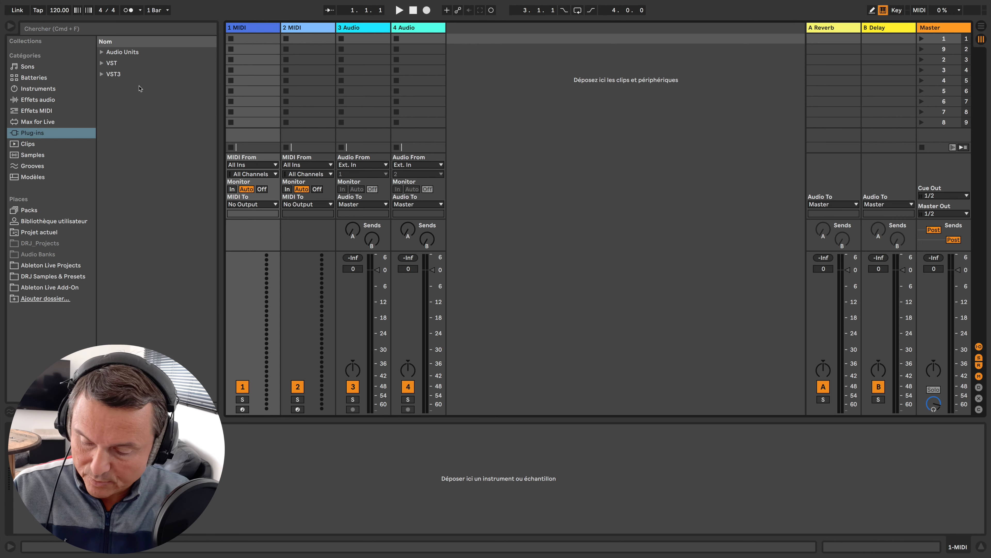
pyautogui.press('super+f')
pyautogui.write('cho')
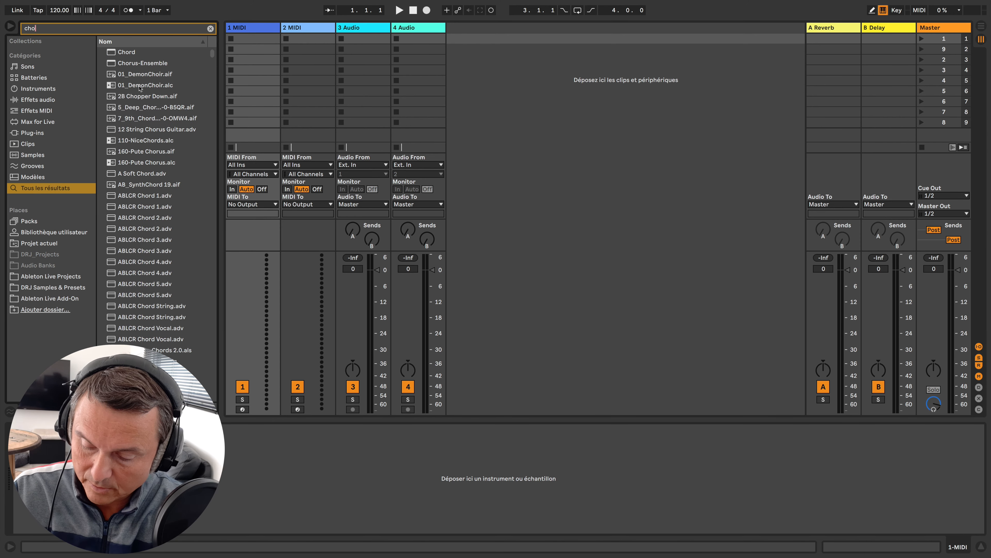
pyautogui.write('rdjam')
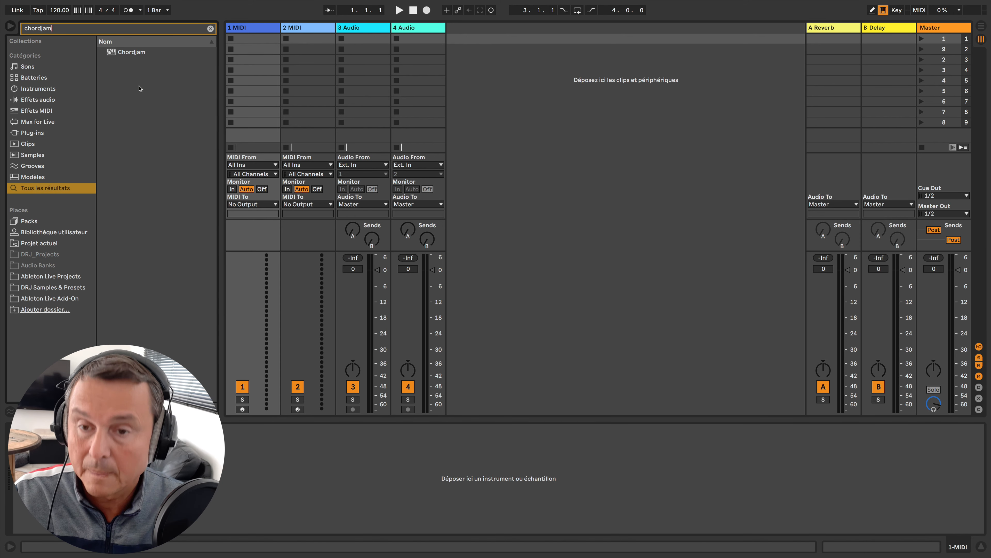
pyautogui.click(138, 54)
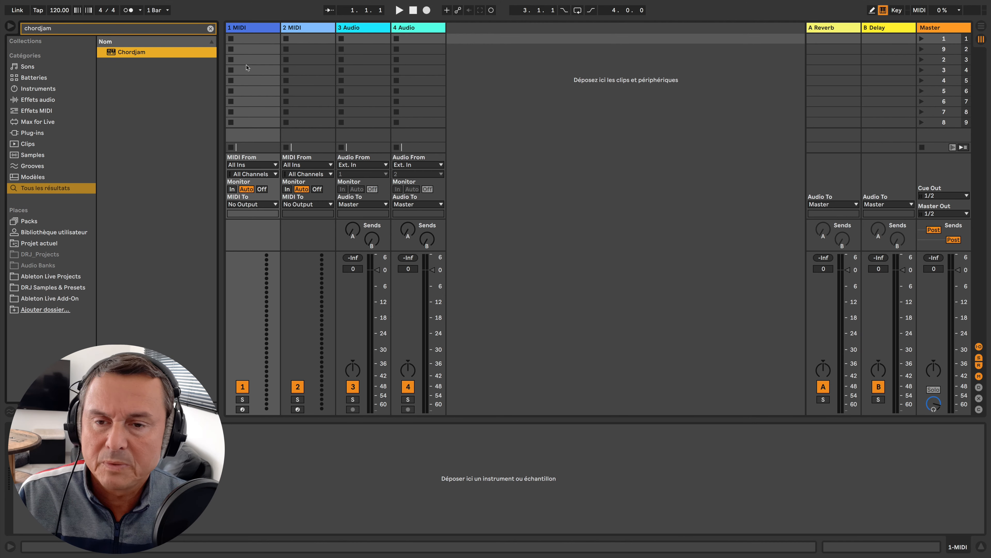
pyautogui.moveTo(409, 63); pyautogui.dragTo(405, 39)
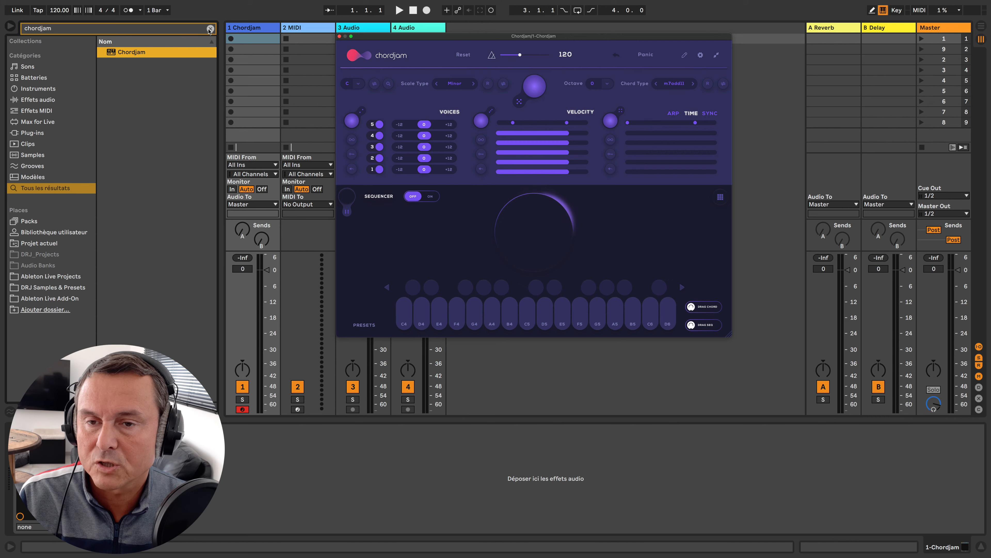
# - Search the browser for "loung" and load Lounge Lizard EP-4 on the second MIDI track
pyautogui.click(209, 29)
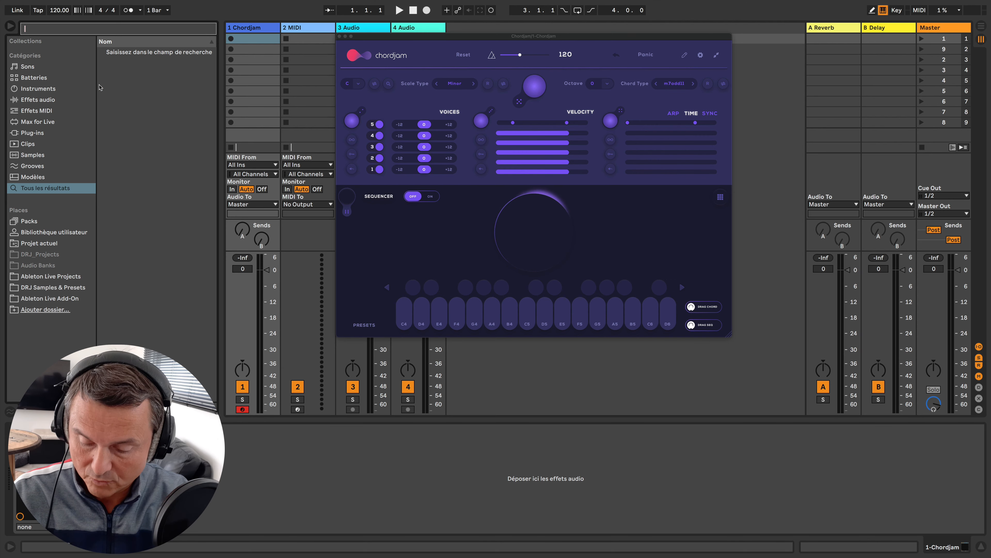
pyautogui.write('loung')
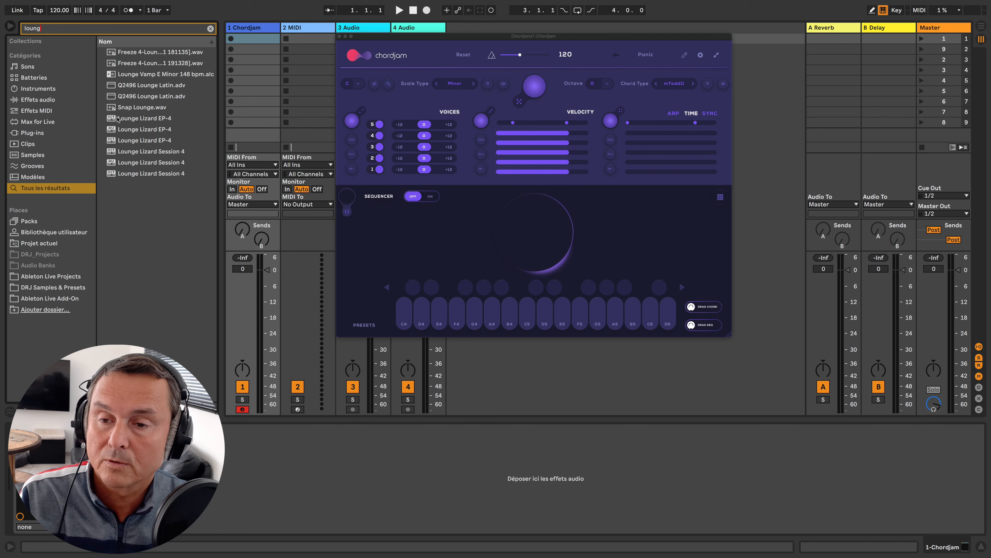
pyautogui.moveTo(118, 119); pyautogui.dragTo(190, 121)
pyautogui.moveTo(299, 85); pyautogui.dragTo(302, 84)
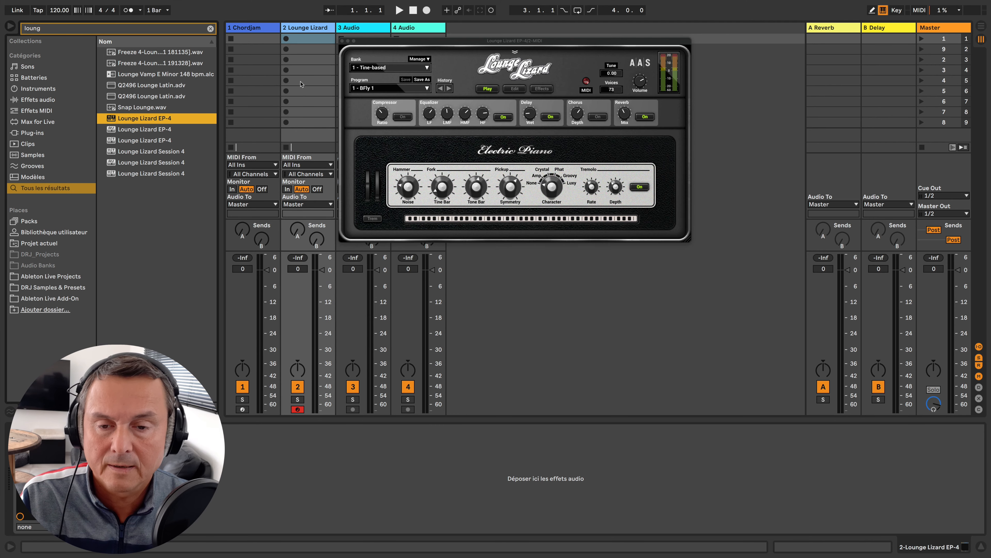
# - Bring up the Chordjam track's plug-in window, enlarge it to fill the free screen area, and arm that track for recording
pyautogui.click(264, 31)
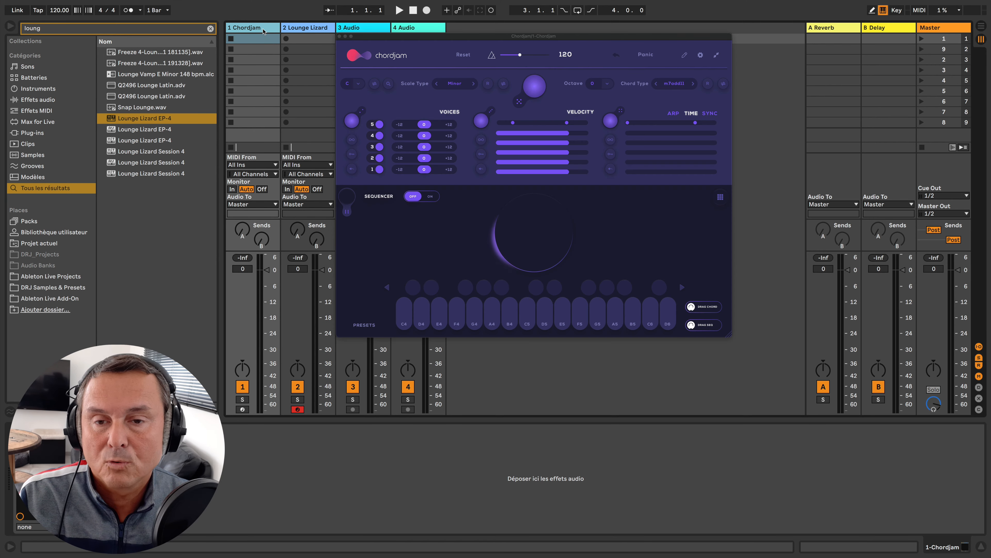
pyautogui.moveTo(729, 334); pyautogui.dragTo(990, 531)
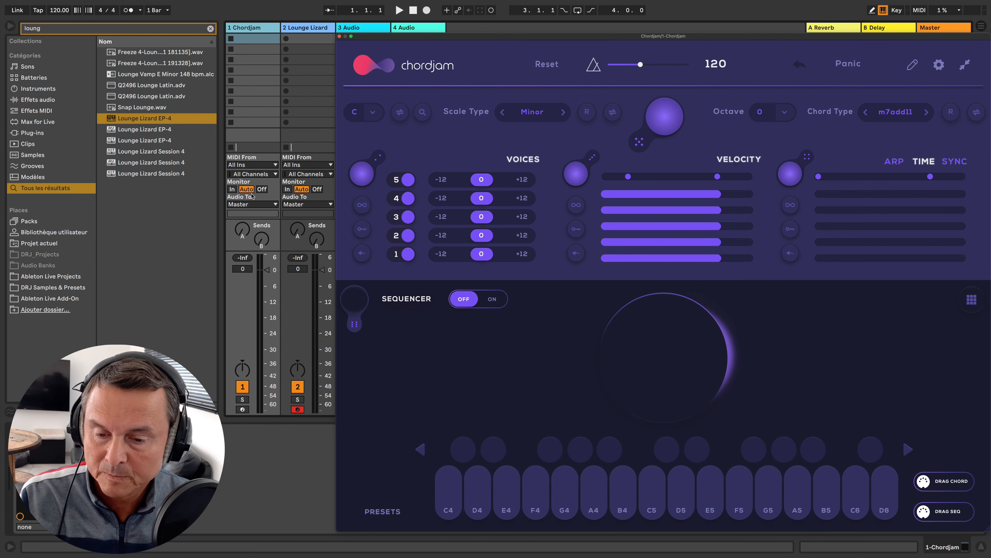
pyautogui.click(242, 409)
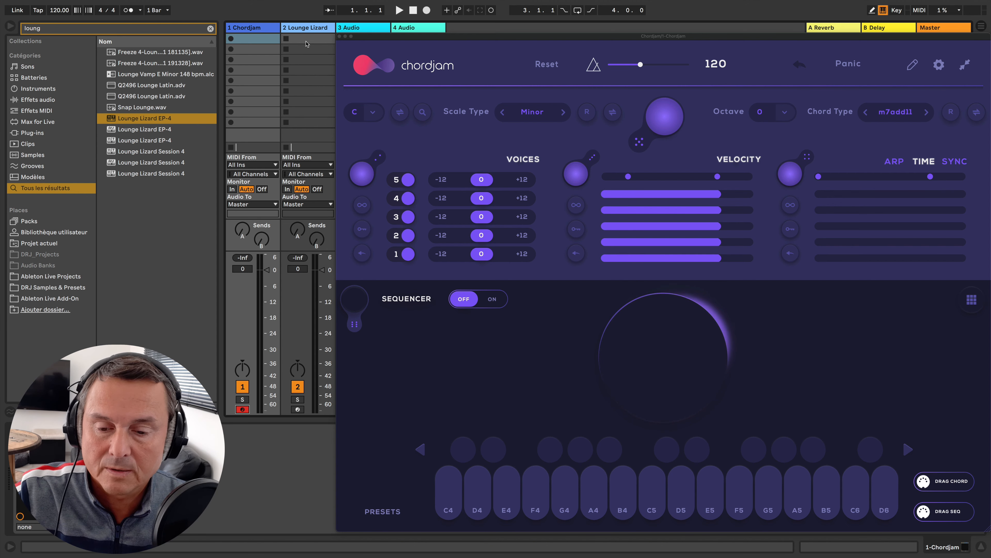
# - Set the Lounge Lizard track's MIDI From to 1-Chordjam with Chordjam as the source, and set its monitoring to In
pyautogui.click(307, 165)
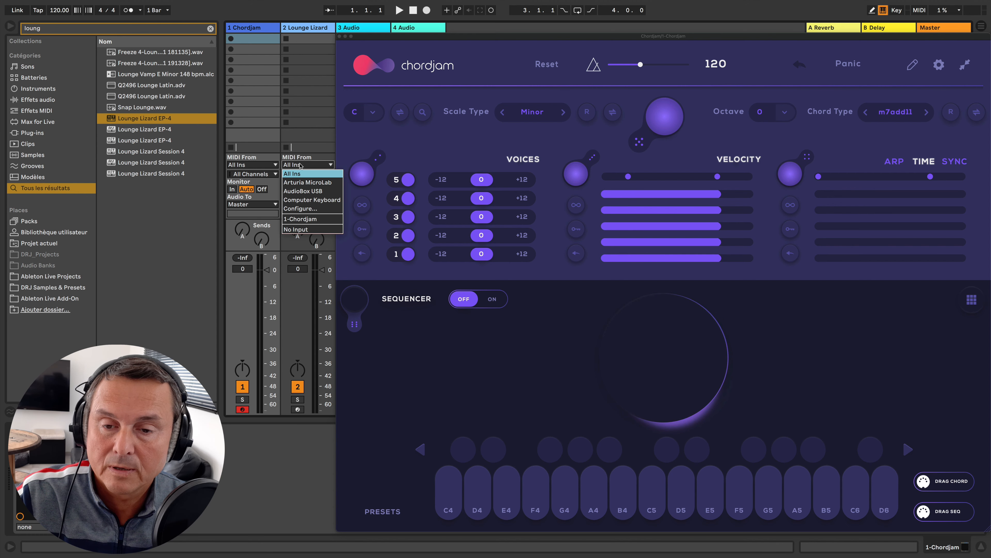
pyautogui.click(306, 219)
pyautogui.click(296, 174)
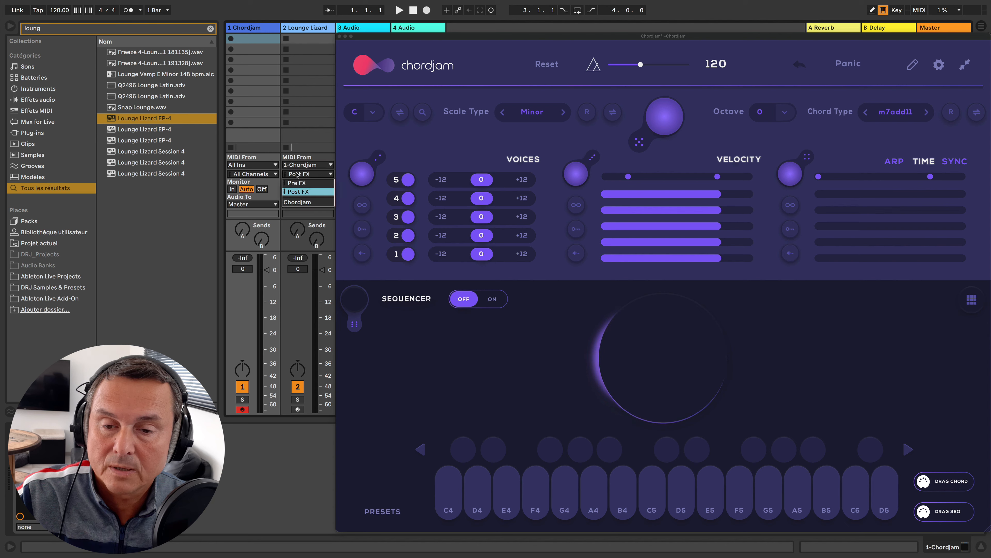
pyautogui.click(298, 202)
pyautogui.click(287, 189)
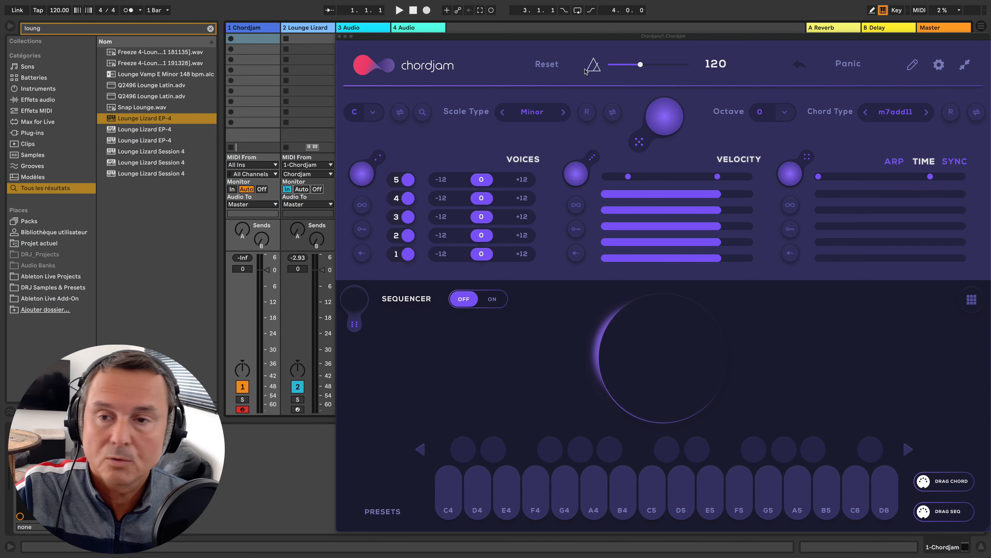
# - Set the project tempo to 110 BPM
pyautogui.click(59, 11)
pyautogui.moveTo(60, 10); pyautogui.dragTo(60, 19)
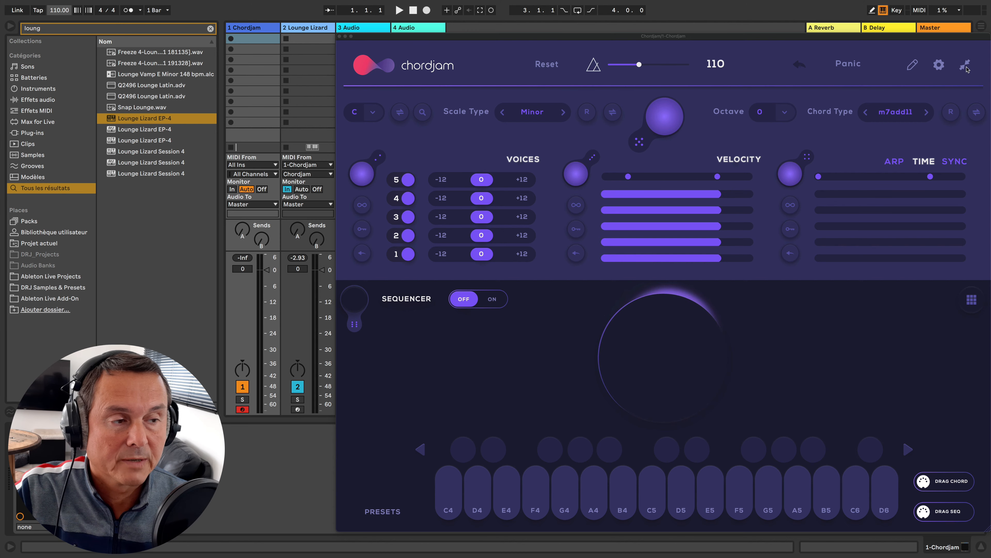
# - Try the smaller sizes of the Chordjam window and enlarge it again to fill the free screen area
pyautogui.click(966, 66)
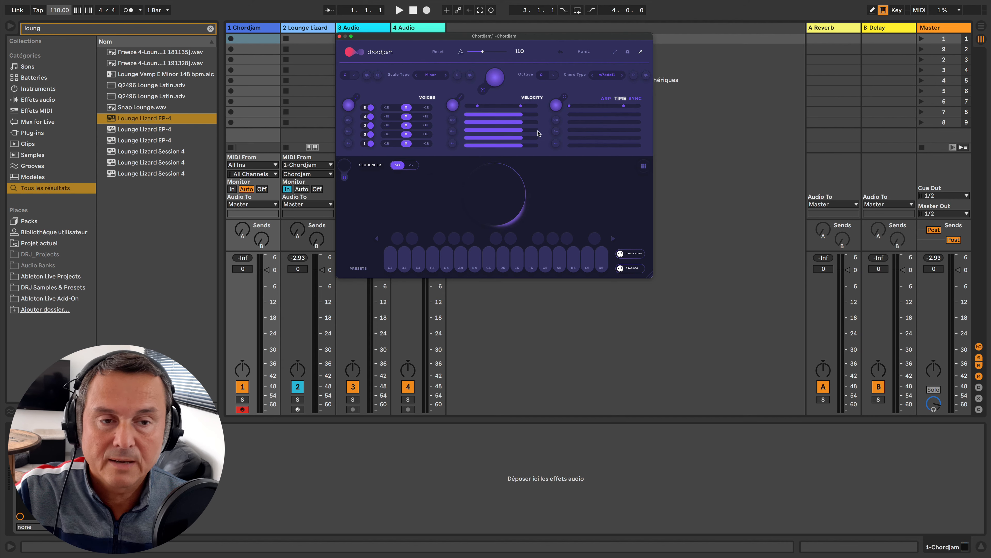
pyautogui.click(640, 51)
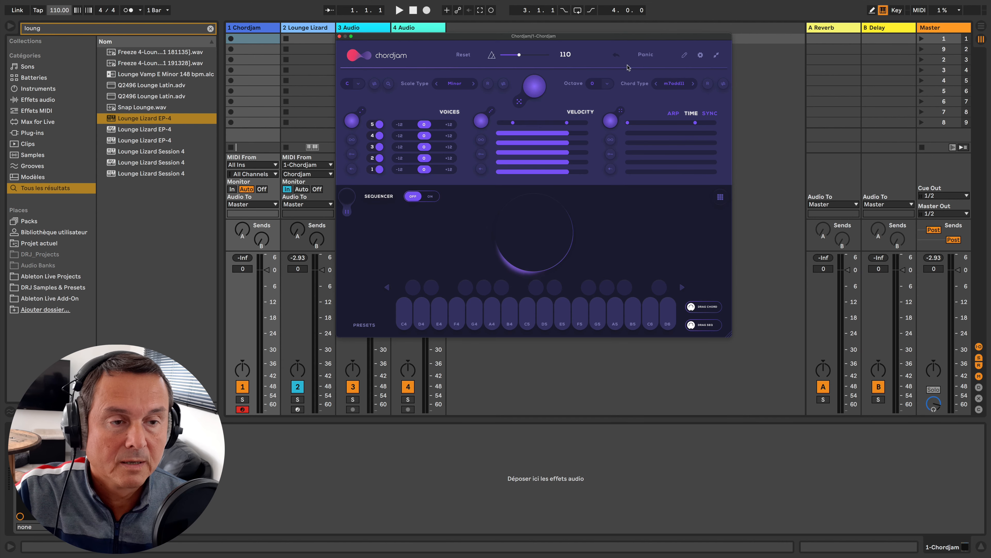
pyautogui.click(717, 56)
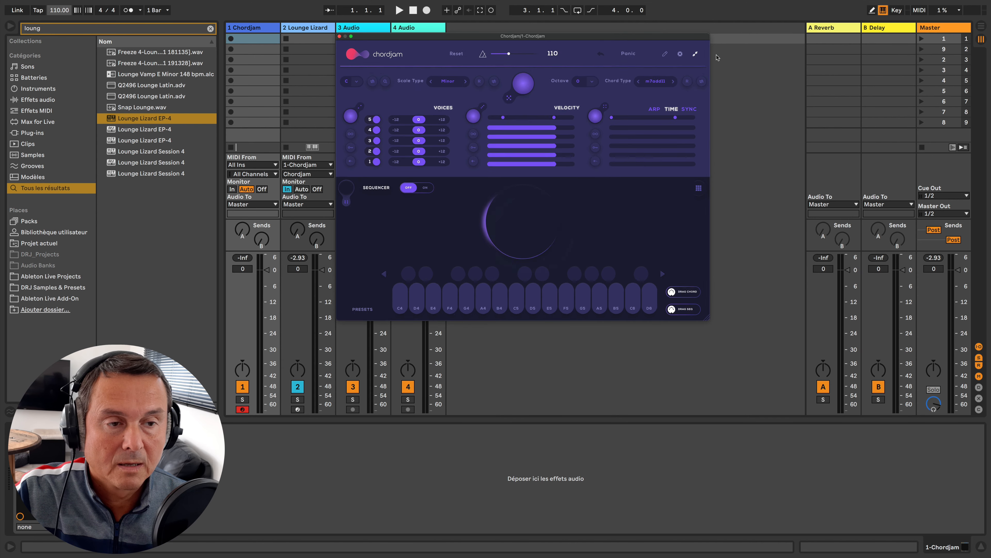
pyautogui.moveTo(651, 276); pyautogui.dragTo(990, 538)
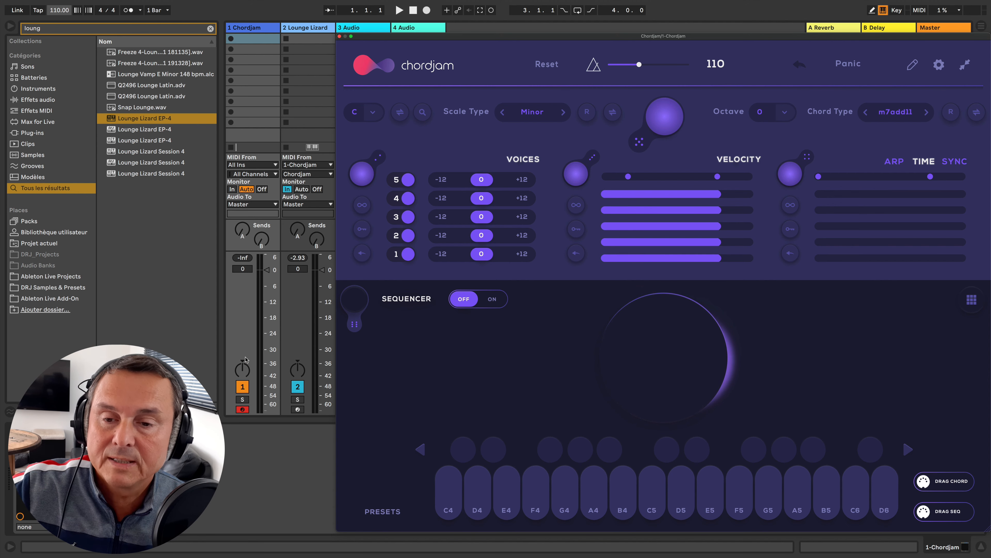
# - Select the Chordjam track and audition chords from the plug-in's on-screen keyboard on C4, F4 and E4, ending on C4
pyautogui.click(242, 30)
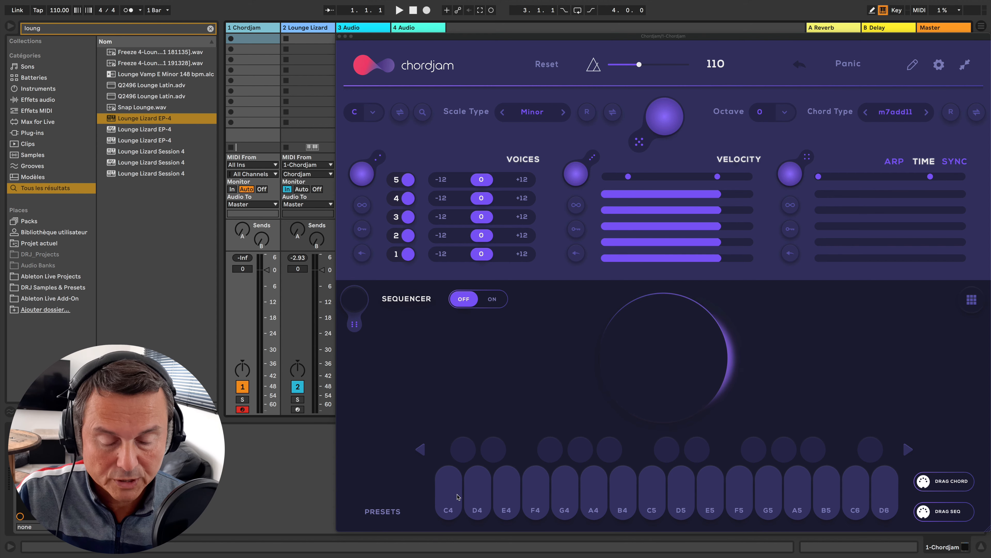
pyautogui.click(451, 500)
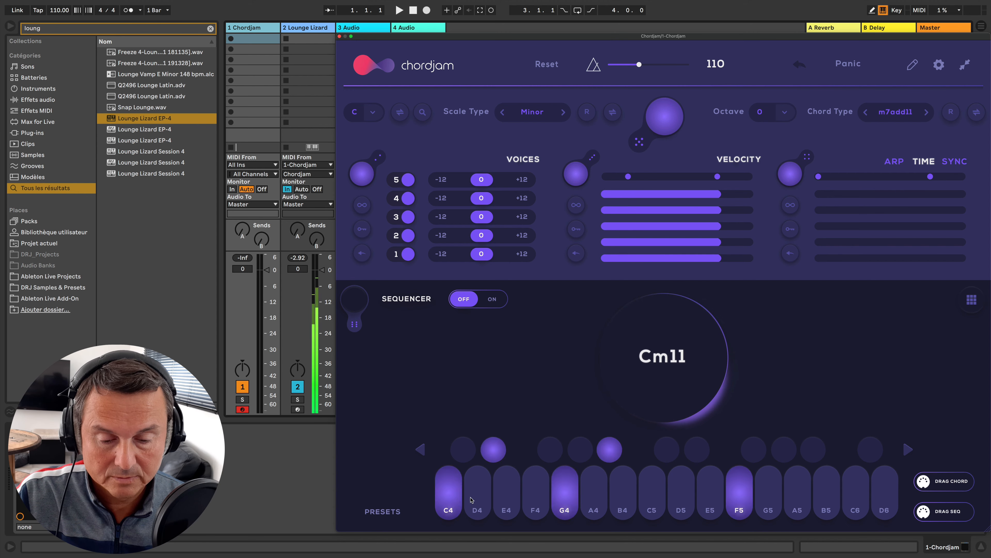
pyautogui.click(525, 495)
pyautogui.click(525, 496)
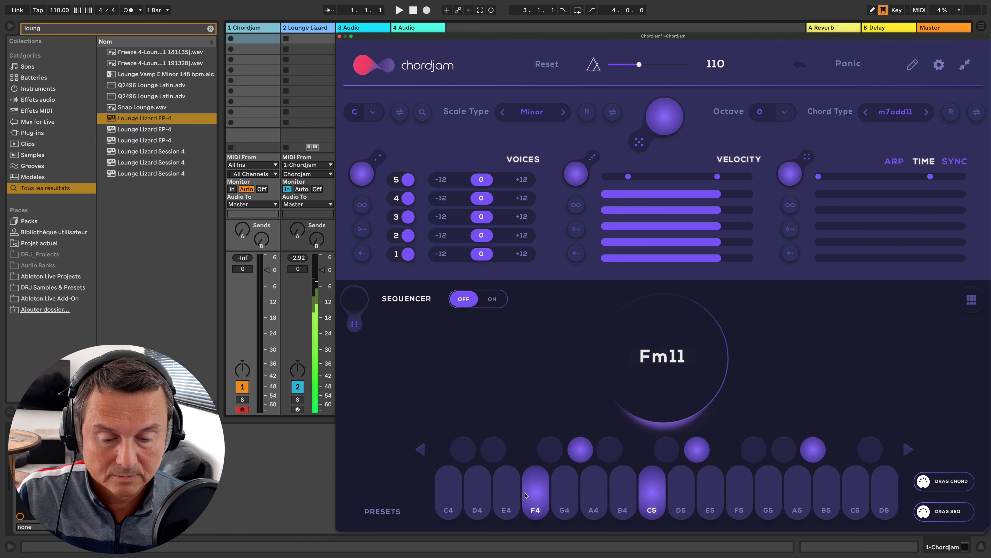
pyautogui.click(510, 502)
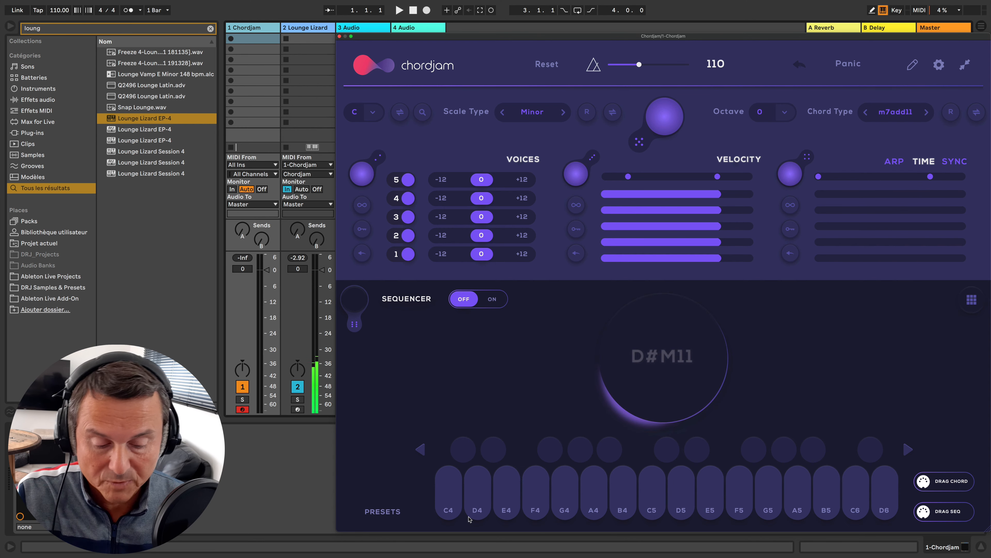
pyautogui.click(453, 506)
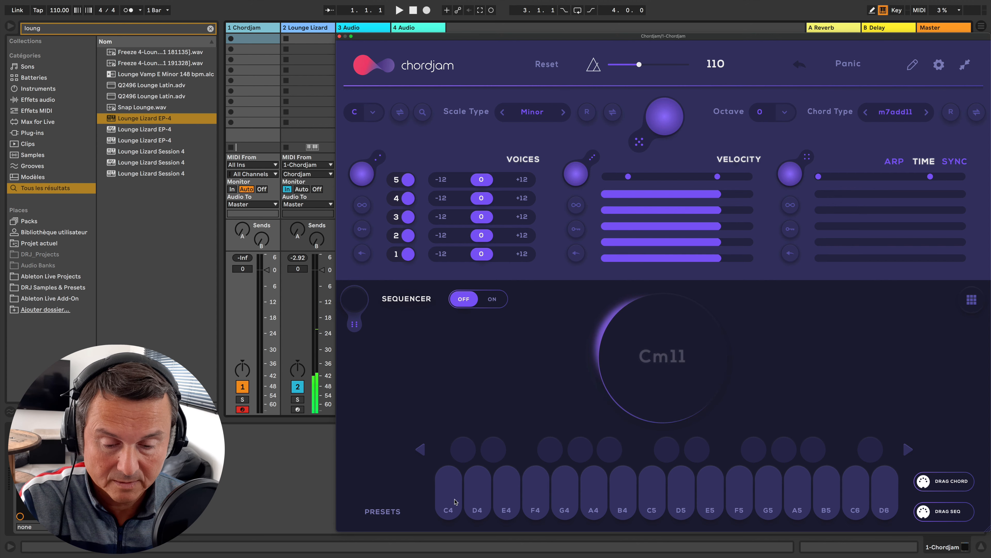
pyautogui.click(454, 500)
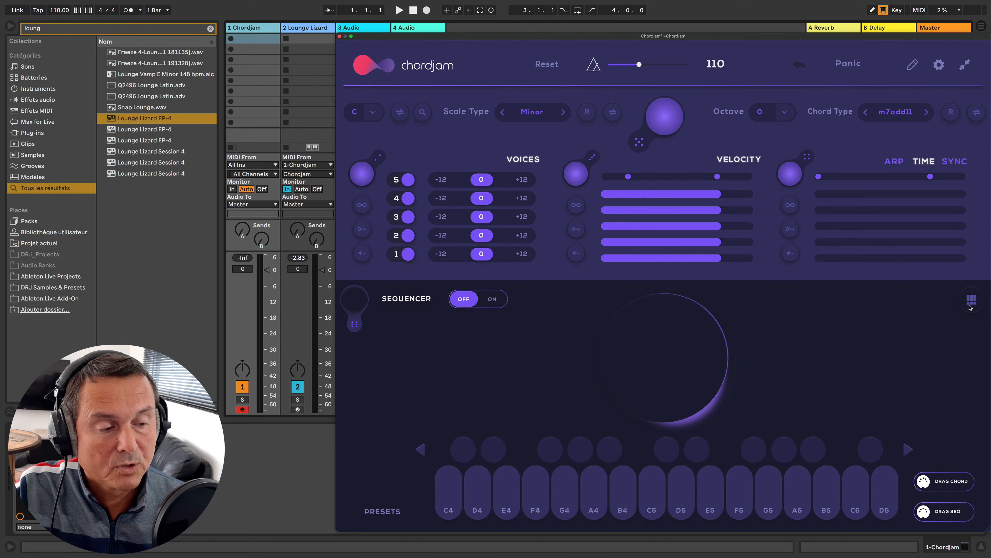
# - View Chordjam's 16-pad chord grid and return to the chord display
pyautogui.click(971, 306)
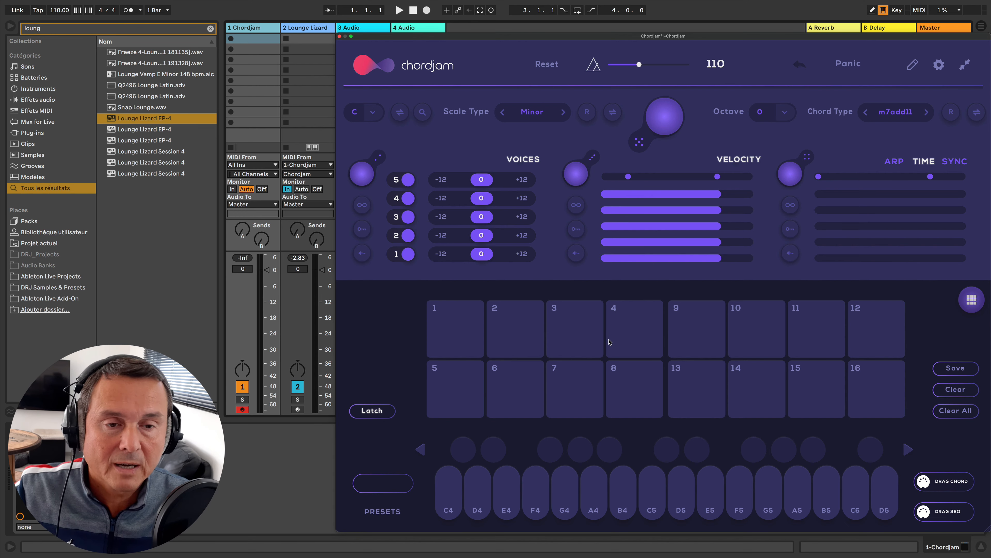
pyautogui.click(972, 301)
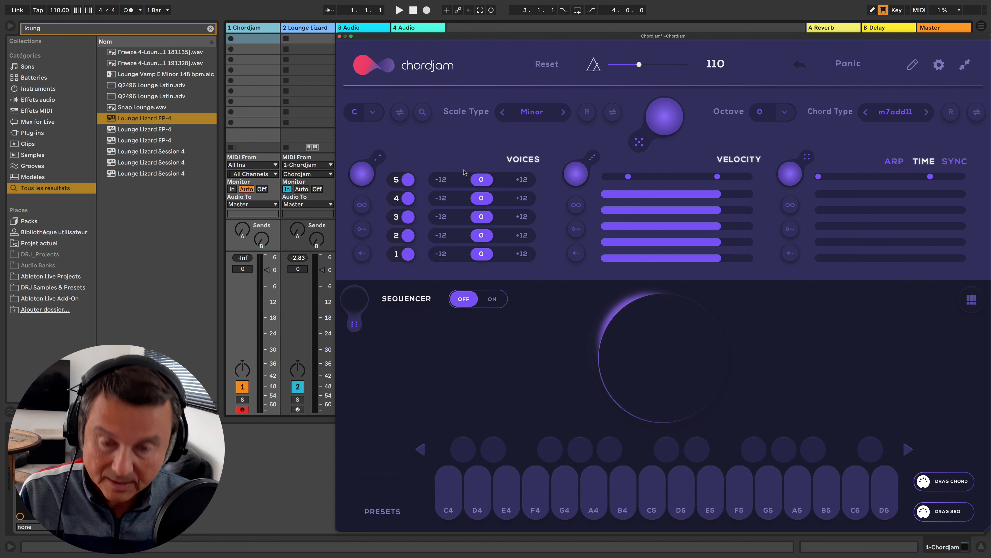
# - Examine the root note and Scale Type choices in Chordjam, keeping C and Minor selected
pyautogui.click(372, 112)
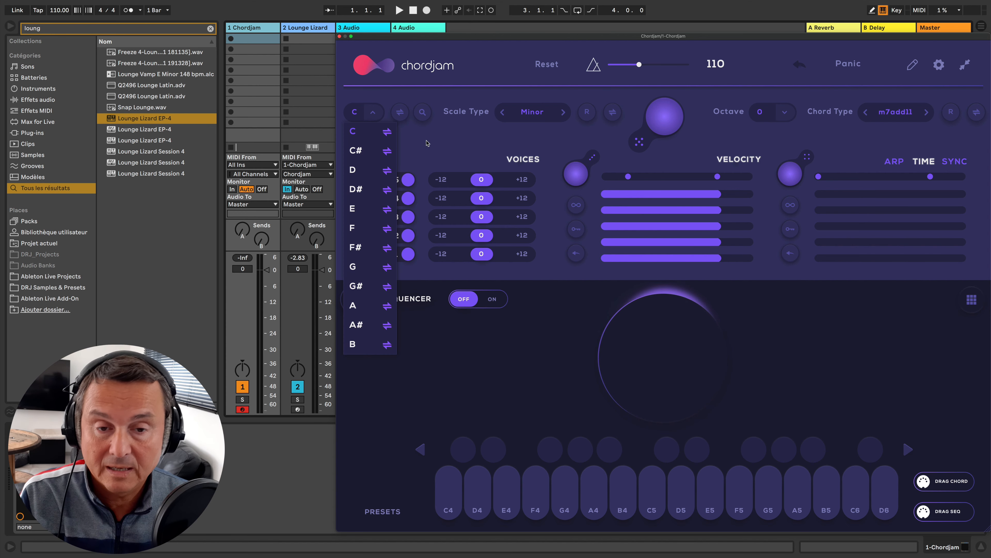
pyautogui.click(531, 112)
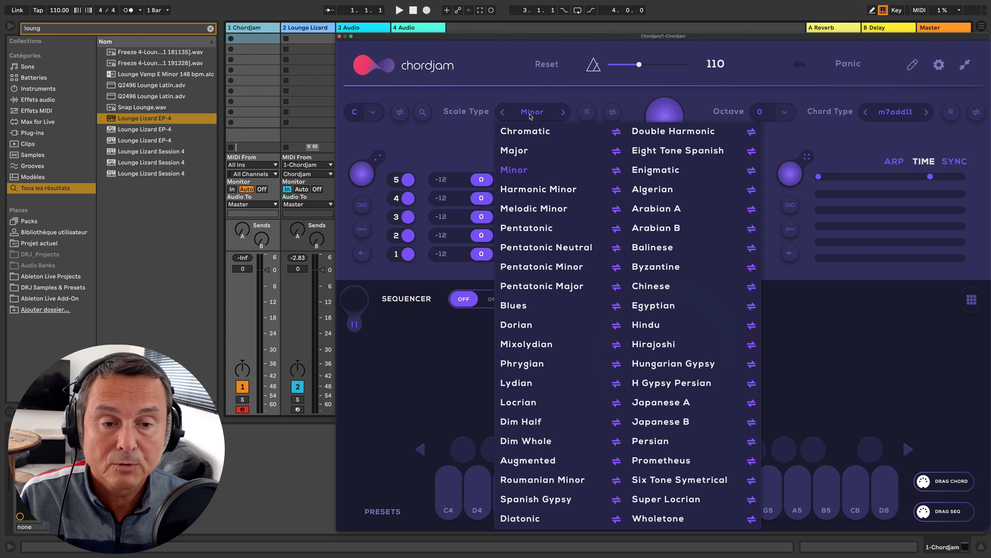
pyautogui.click(473, 138)
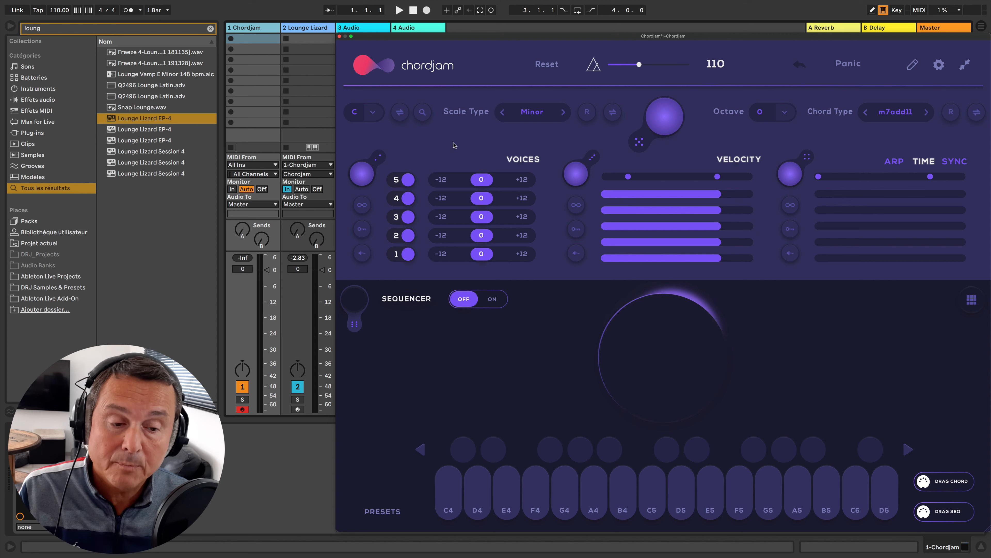
pyautogui.click(373, 117)
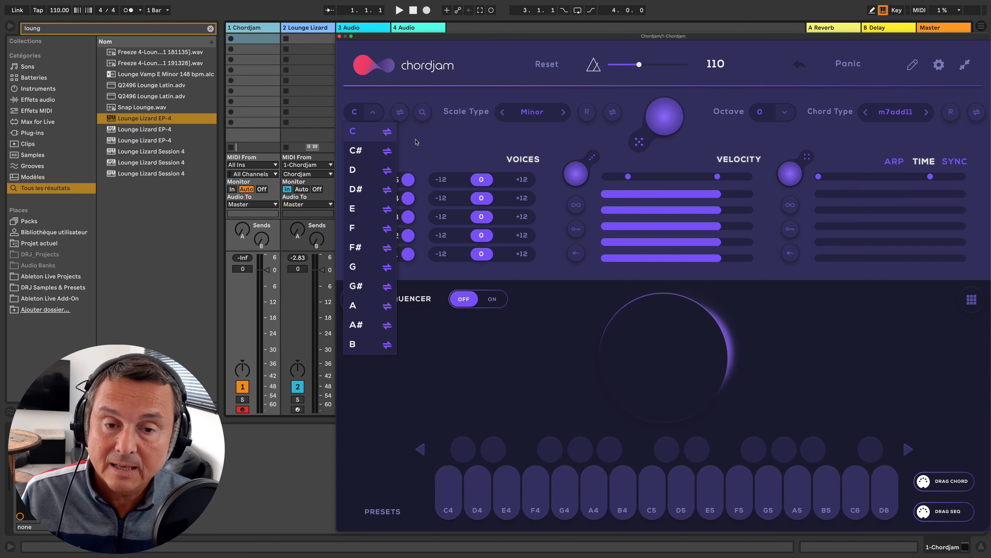
pyautogui.click(421, 144)
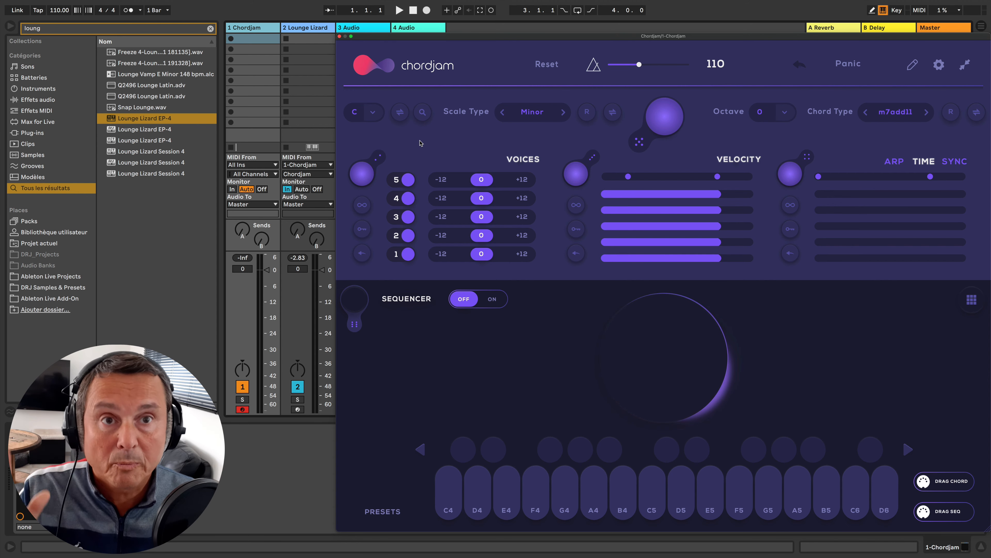
pyautogui.click(373, 115)
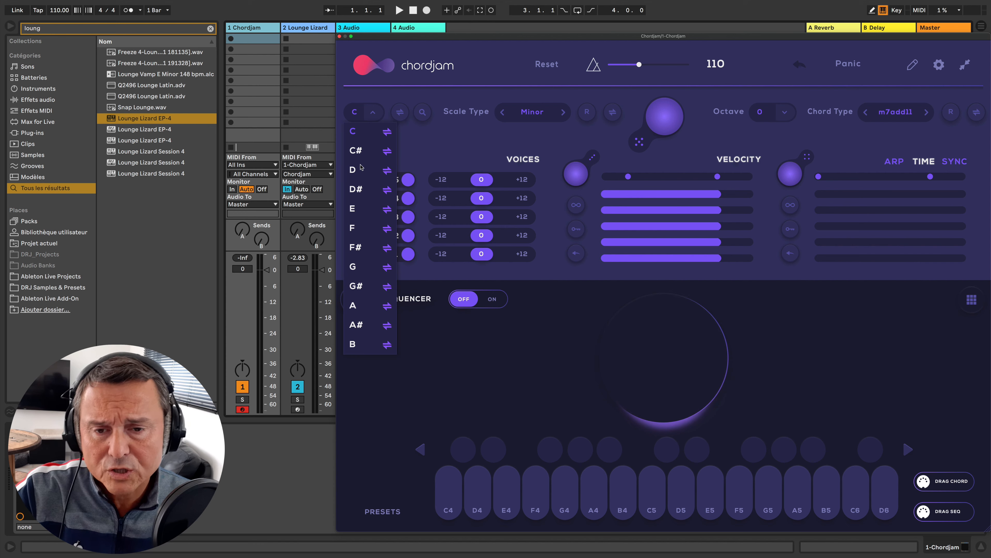
pyautogui.click(527, 115)
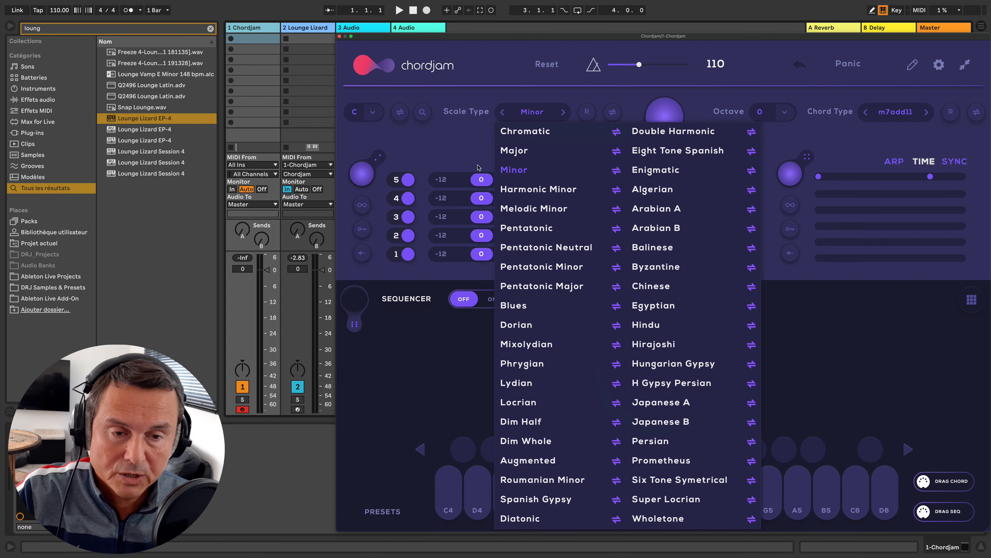
pyautogui.click(456, 142)
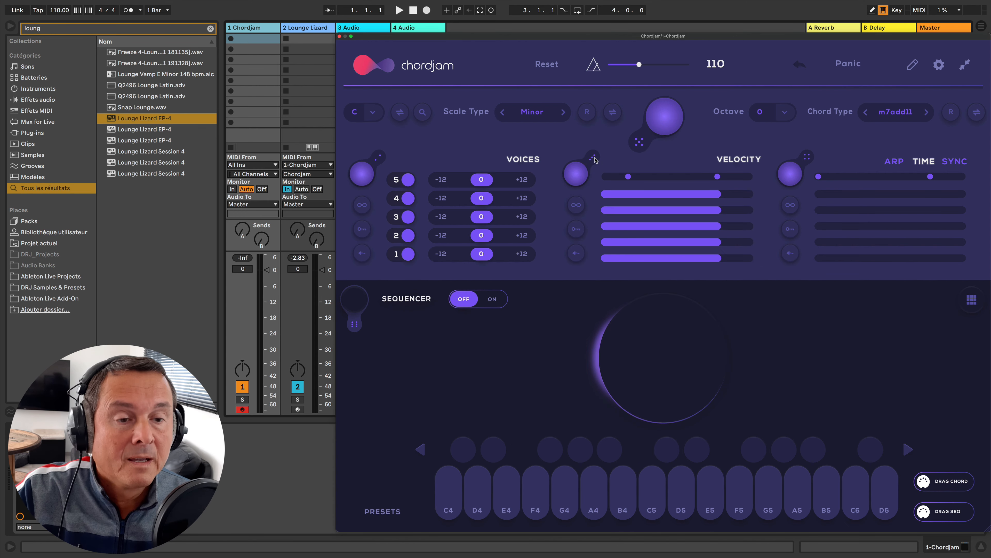
# - Examine the Octave and Chord Type choices in Chordjam, keeping 0 and m7add11 selected
pyautogui.click(785, 113)
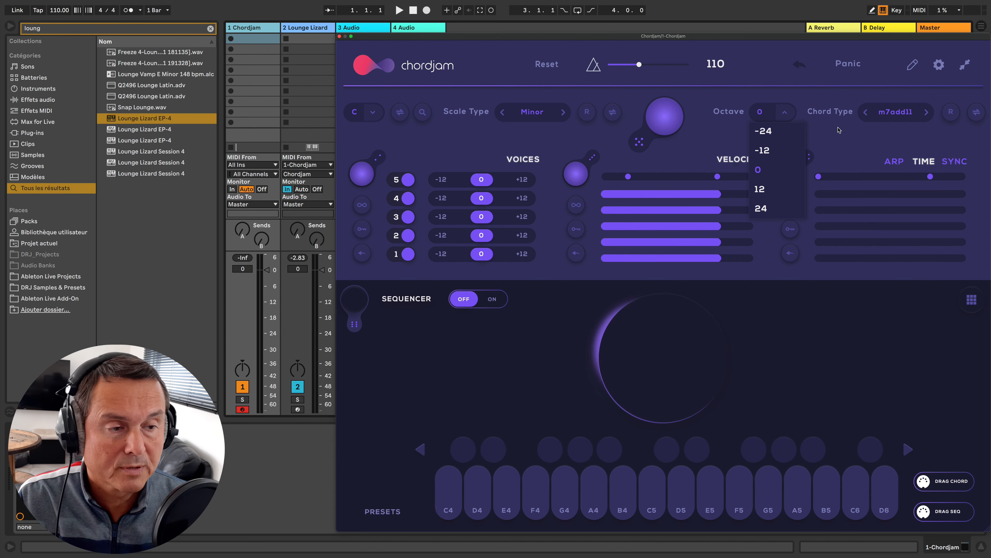
pyautogui.click(896, 114)
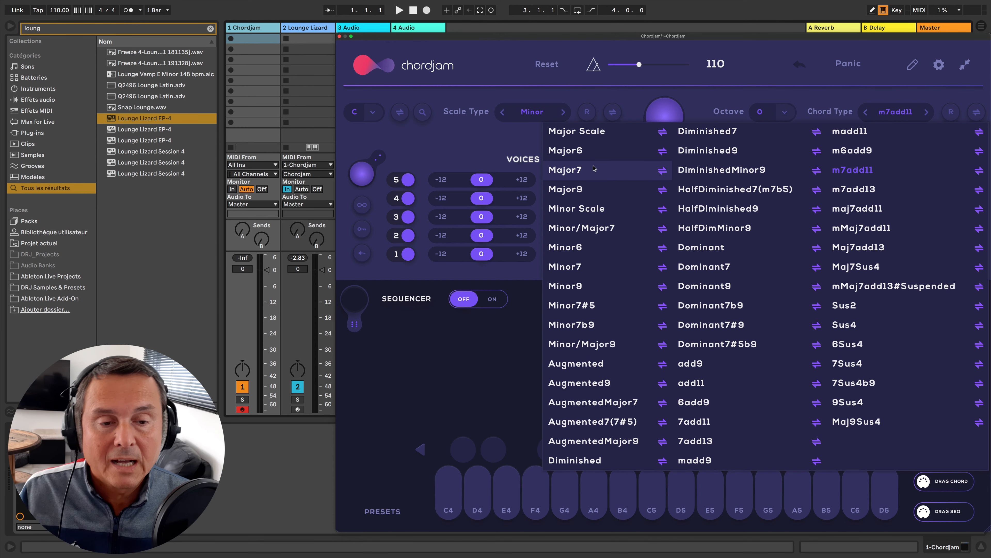
pyautogui.click(507, 138)
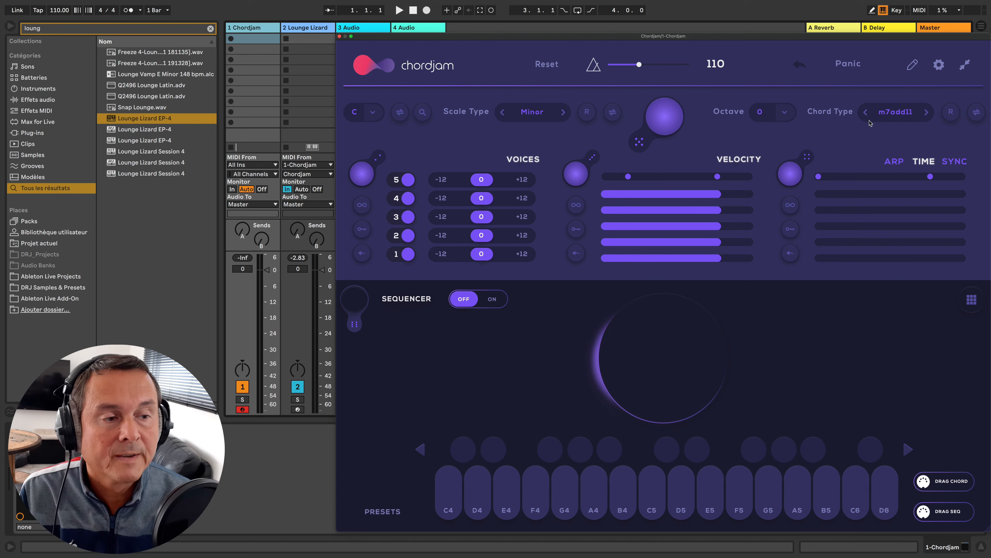
pyautogui.click(882, 115)
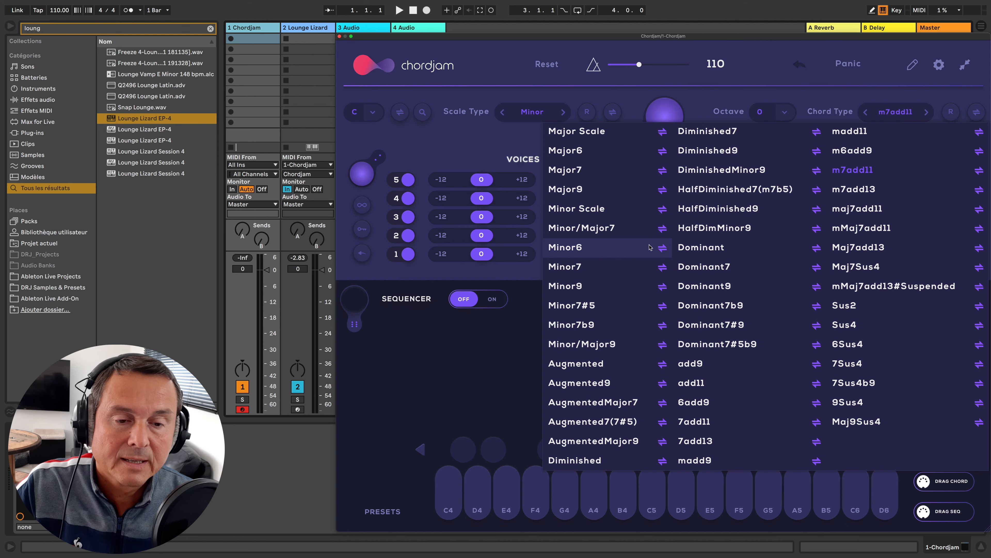
pyautogui.click(486, 144)
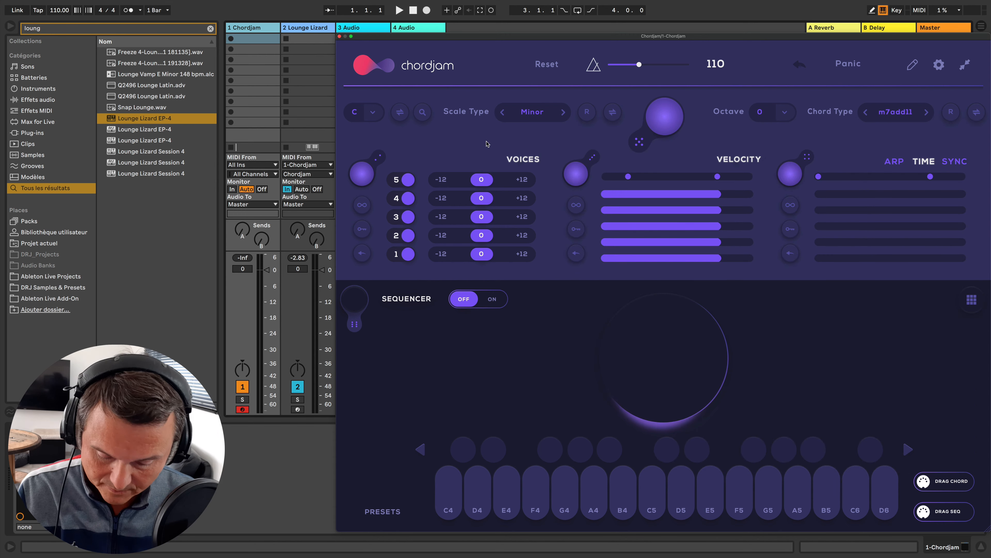
# - Analyze CAG_85_Cm_Sad_Acoustic_Guitar.wav from the Demo Chordjam folder with the scale finder and close the suggestions without choosing one
pyautogui.click(423, 114)
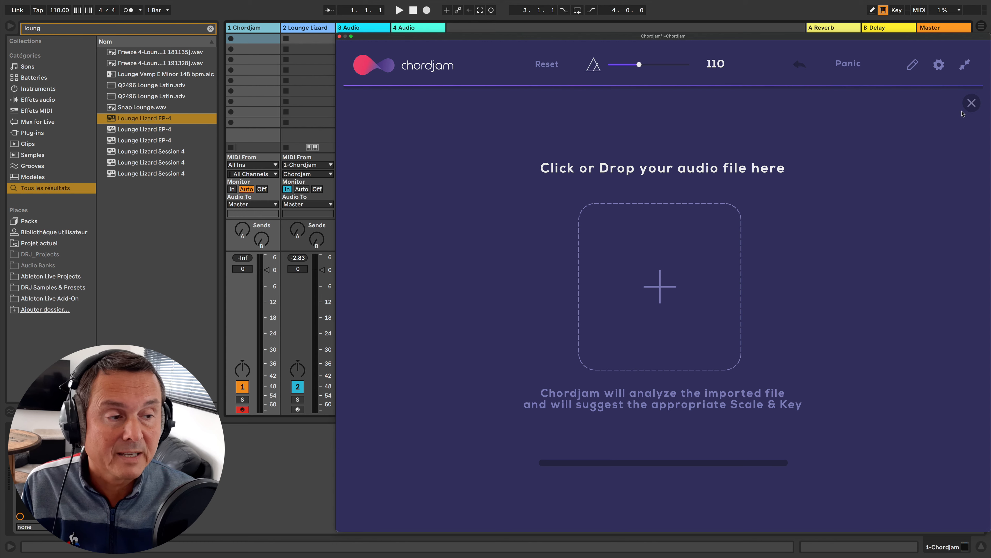
pyautogui.click(972, 103)
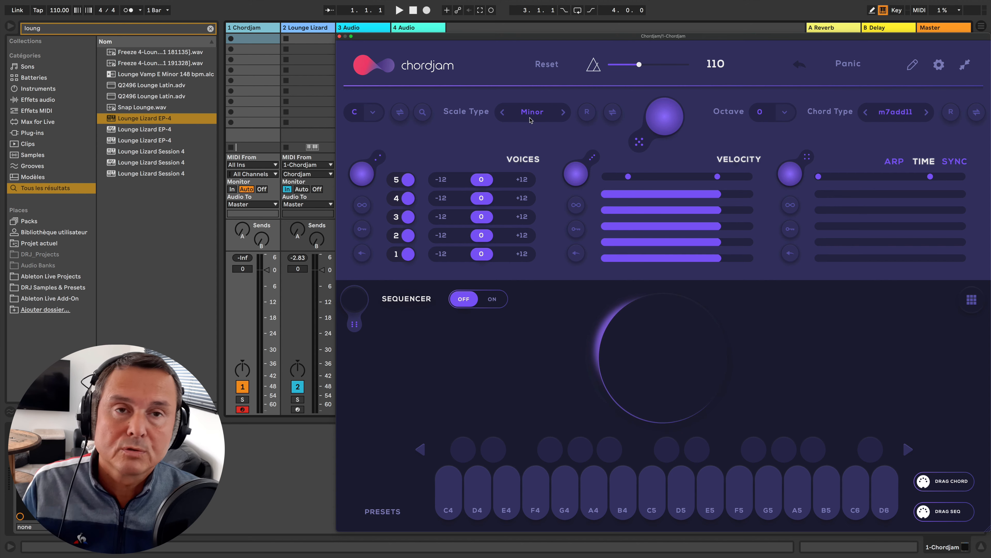
pyautogui.click(422, 112)
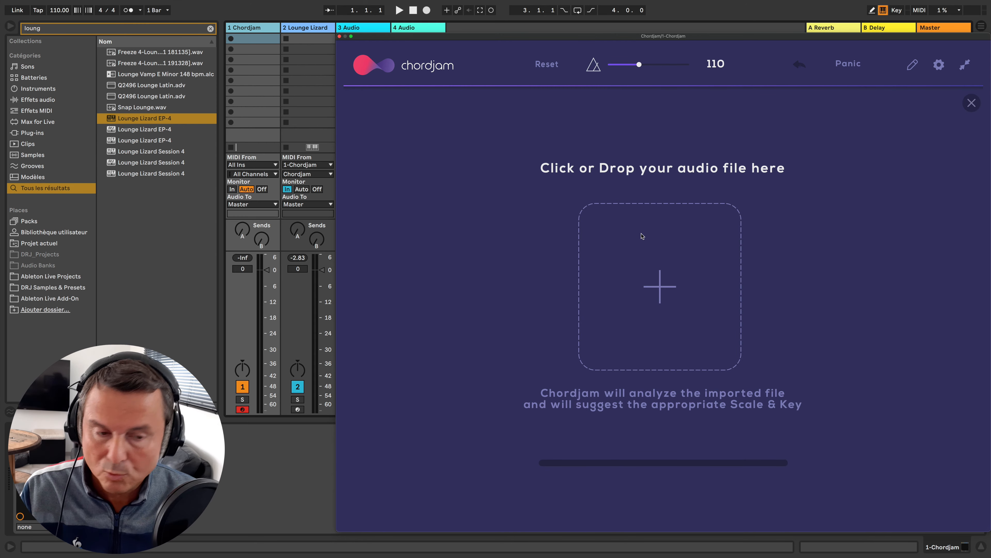
pyautogui.click(664, 289)
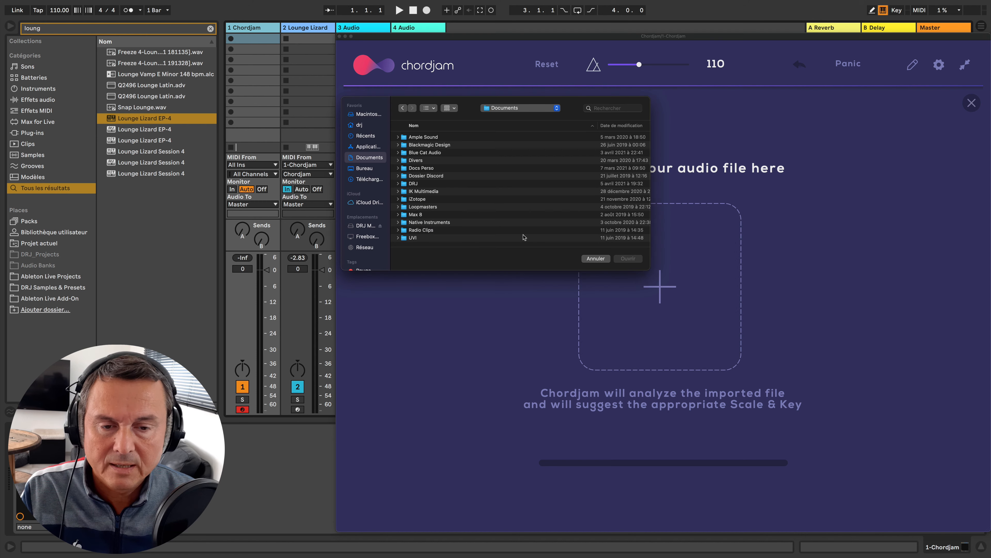
pyautogui.click(367, 171)
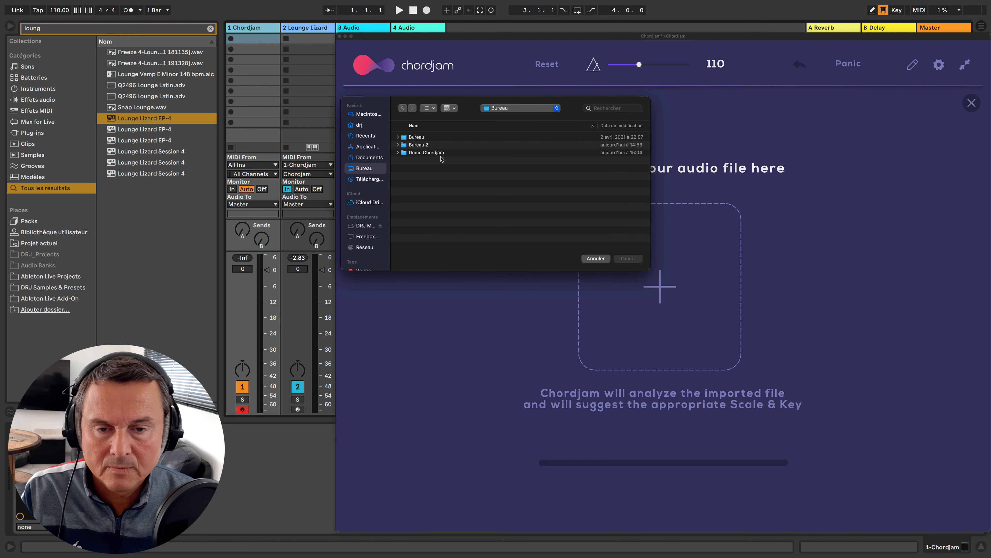
pyautogui.doubleClick(405, 154)
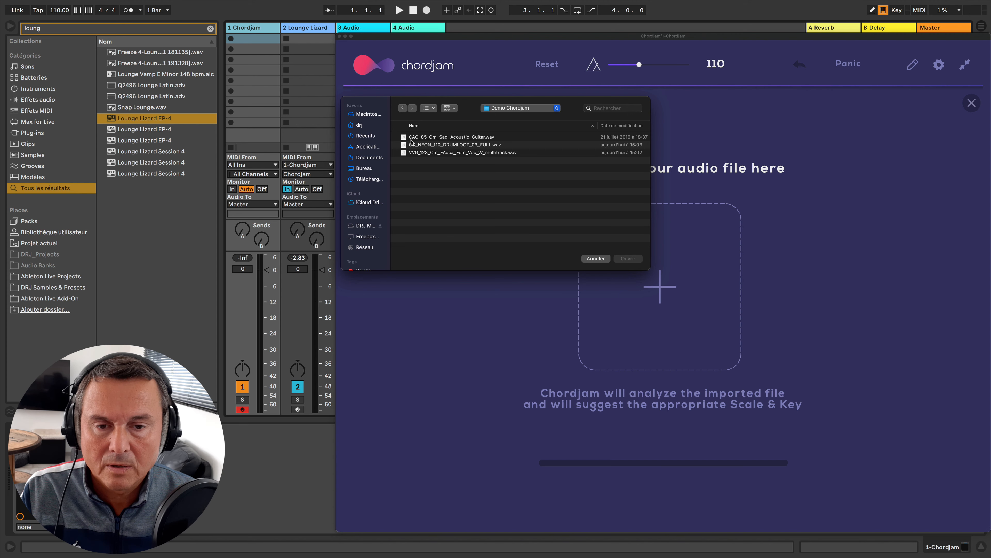
pyautogui.click(434, 137)
pyautogui.click(628, 258)
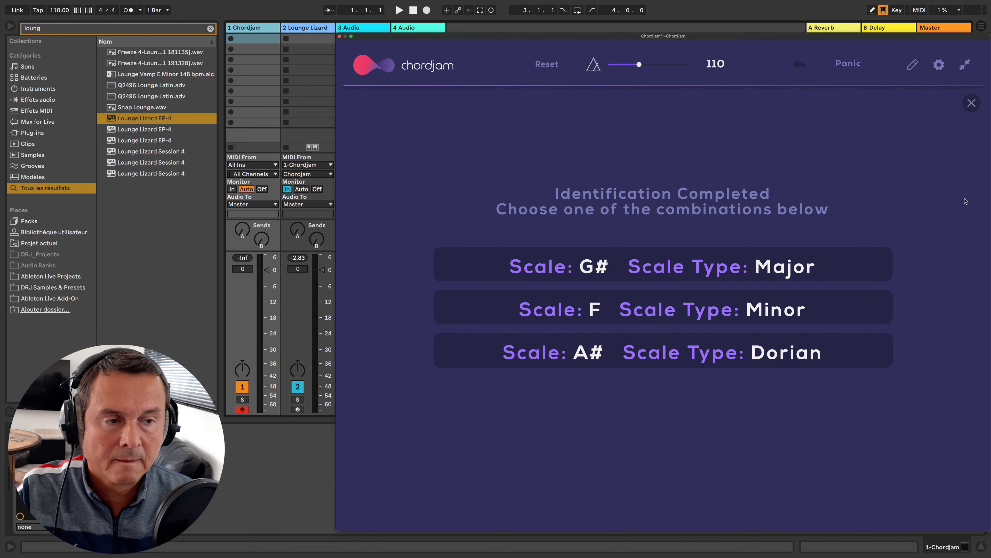
pyautogui.click(970, 104)
pyautogui.click(972, 103)
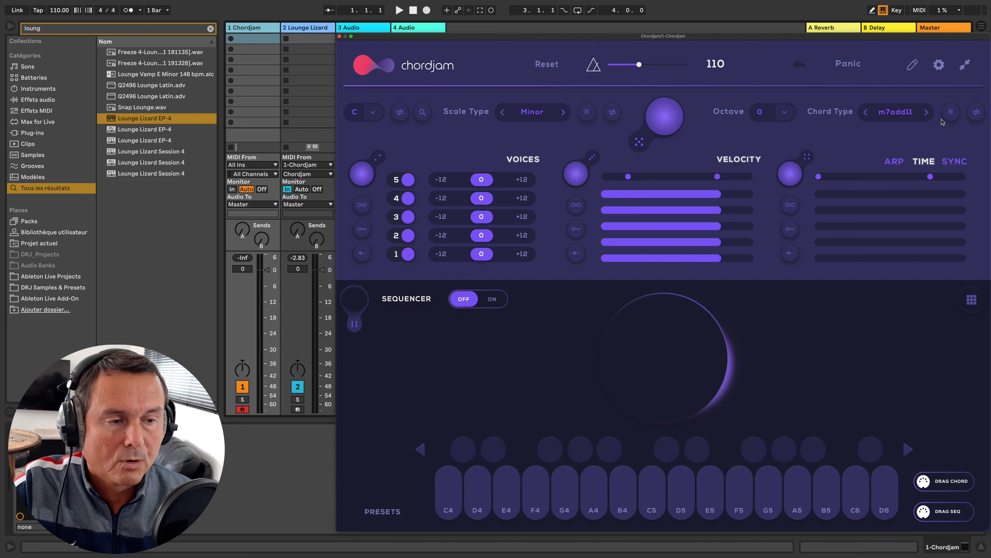
# - Randomize the Scale Type and the Chord Type several times each, ending on Locrian and Dominant
pyautogui.click(587, 112)
pyautogui.click(587, 112)
pyautogui.click(587, 112)
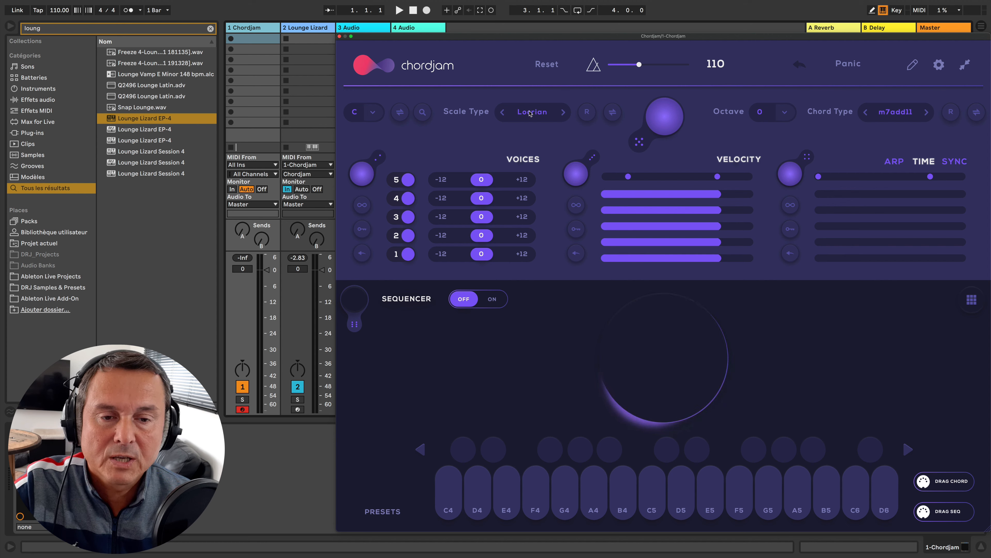
pyautogui.click(952, 113)
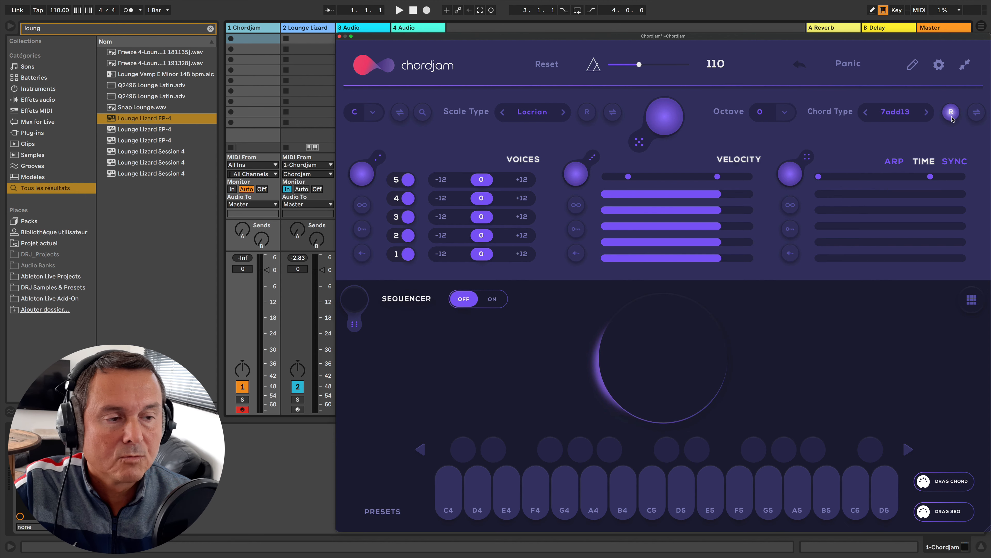
pyautogui.click(951, 113)
pyautogui.click(952, 114)
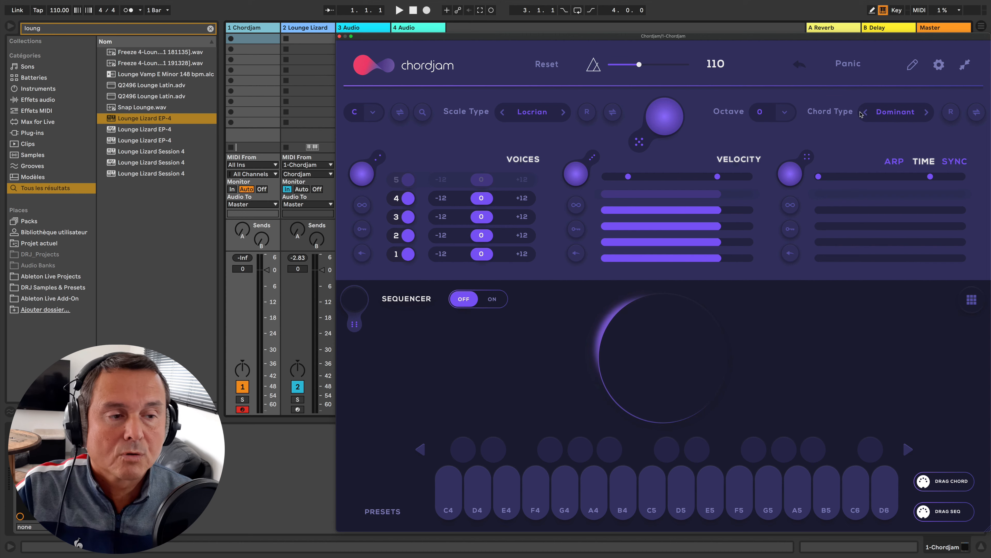
# - Set the Scale Type to Minor and the Chord Type to Minor9
pyautogui.click(523, 113)
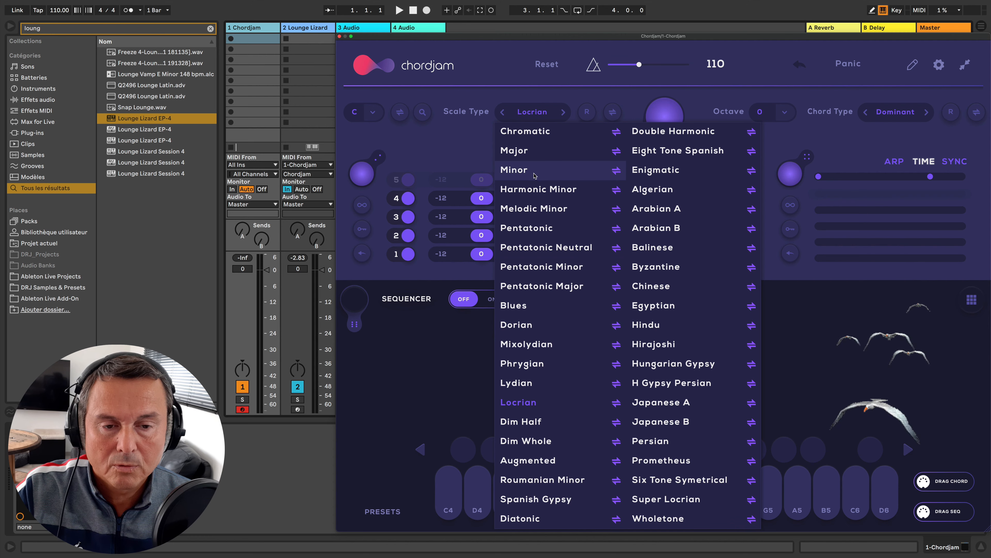
pyautogui.click(499, 177)
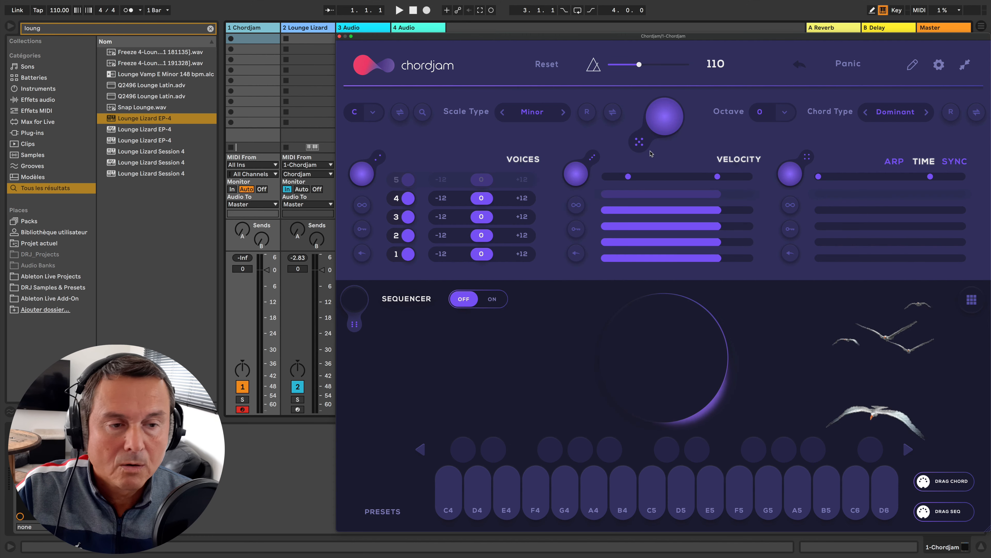
pyautogui.click(897, 115)
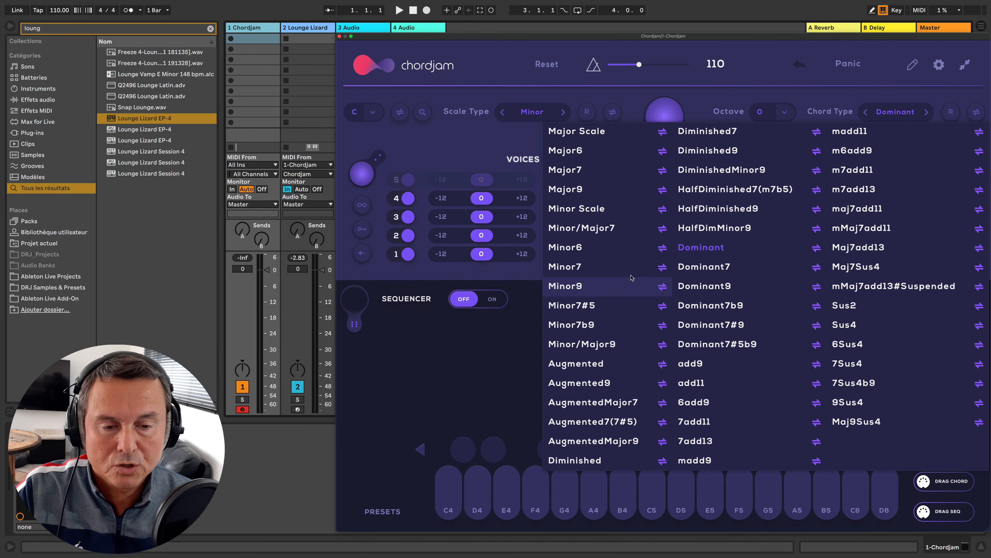
pyautogui.click(565, 286)
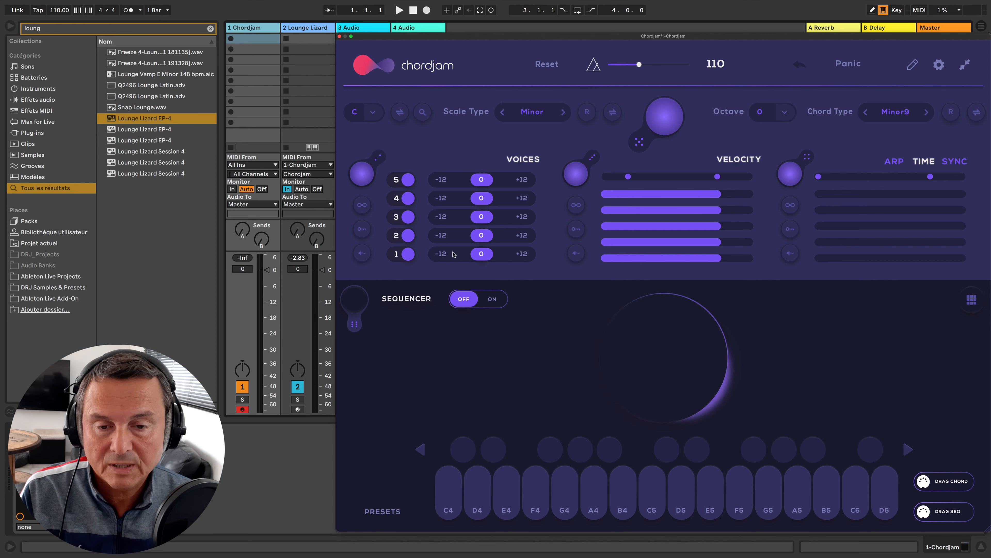
# - Switch voices 5 and 4 off and turn both back on
pyautogui.click(408, 180)
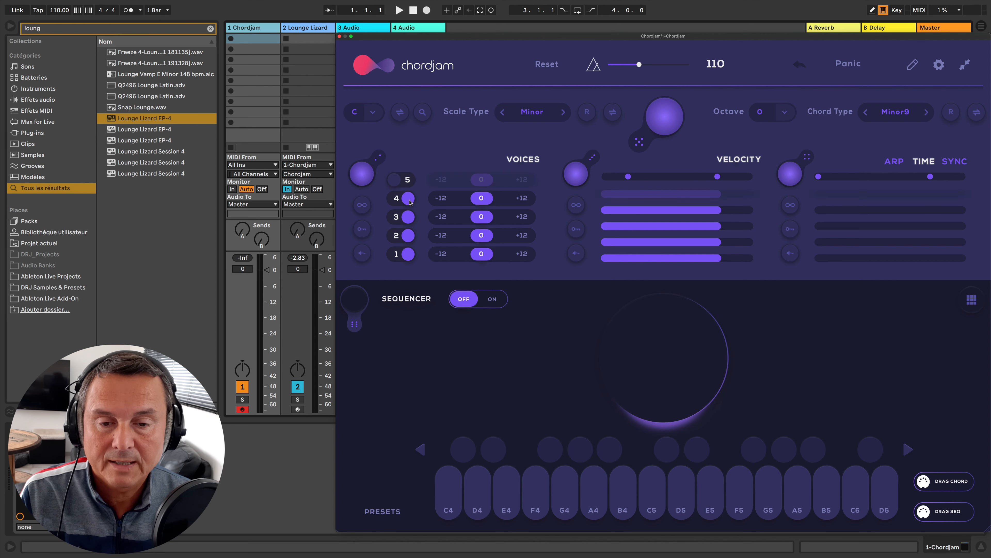
pyautogui.click(409, 199)
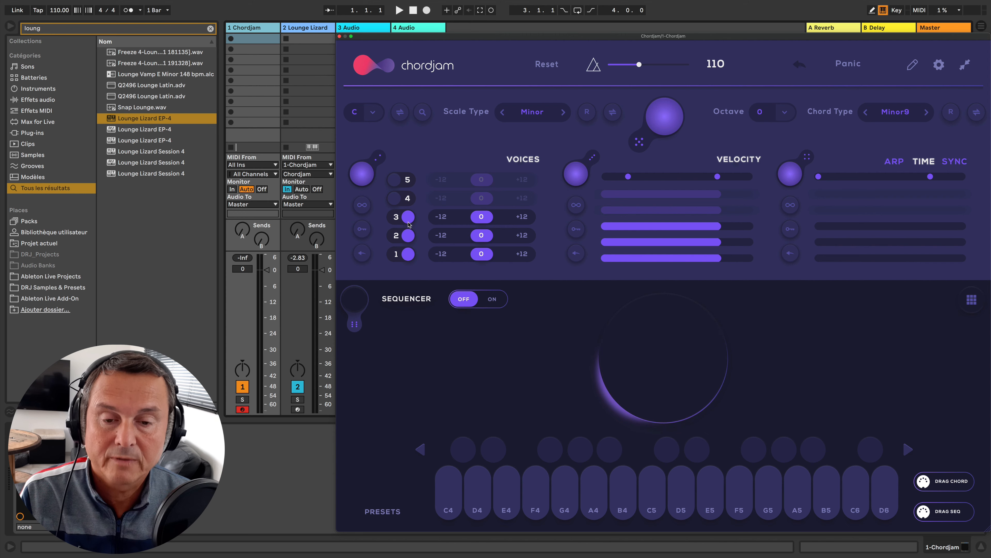
pyautogui.click(407, 199)
pyautogui.click(408, 180)
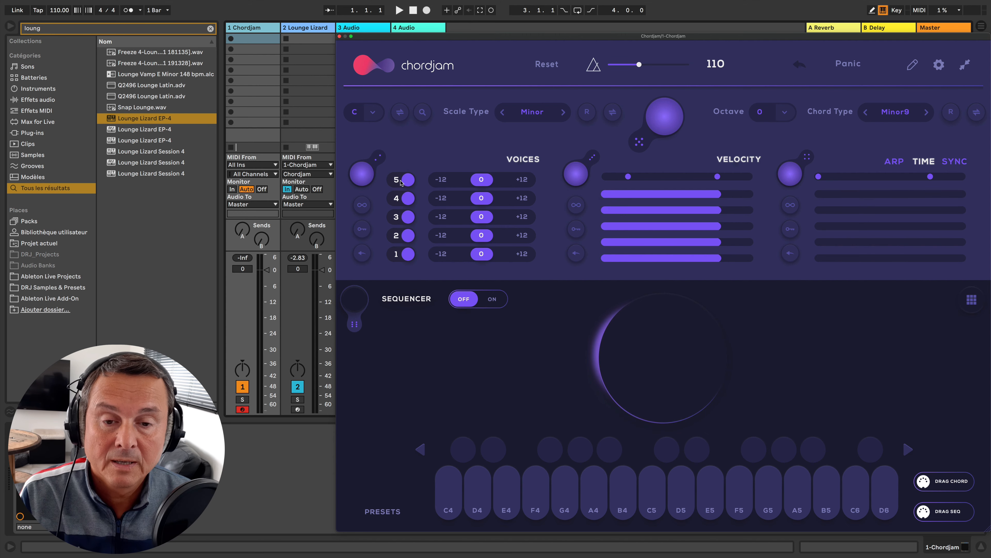
# - Try the Dominant, Dominant7 and Major Scale chord types, and return the Chord Type to Minor9
pyautogui.click(892, 114)
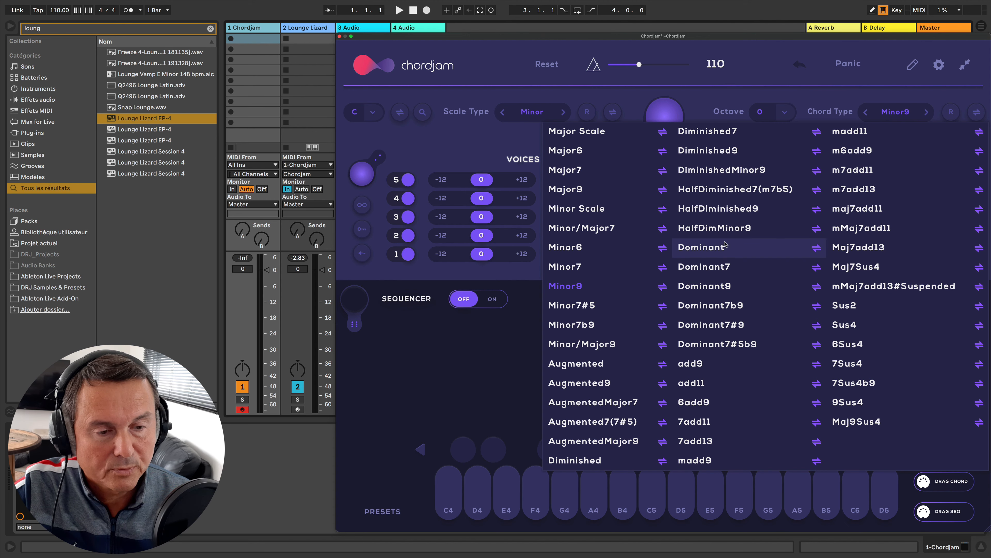
pyautogui.click(702, 249)
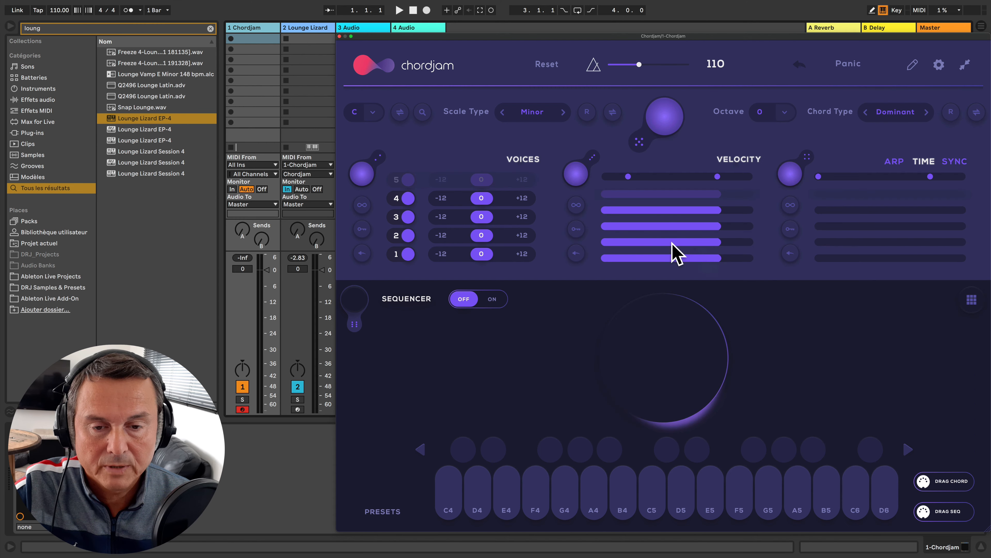
pyautogui.click(890, 118)
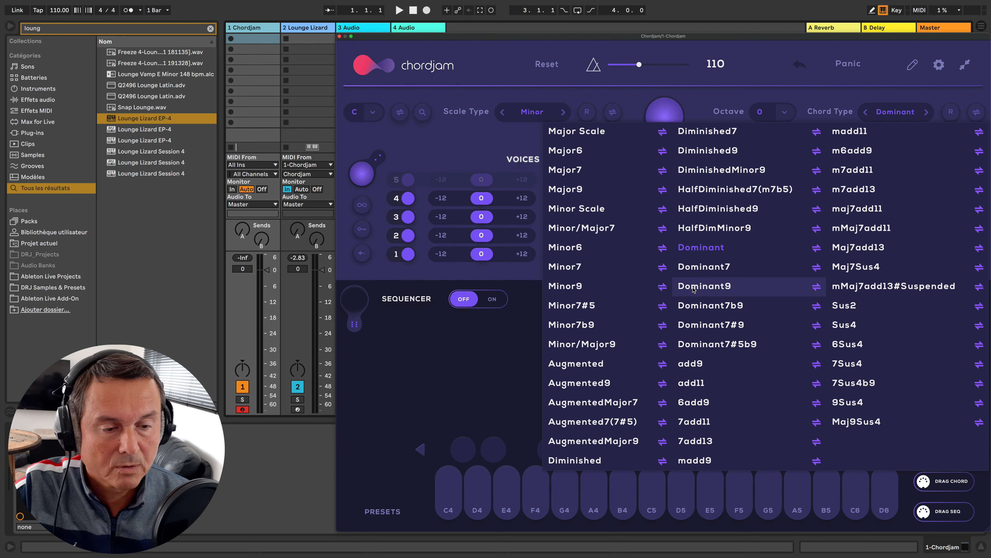
pyautogui.click(703, 268)
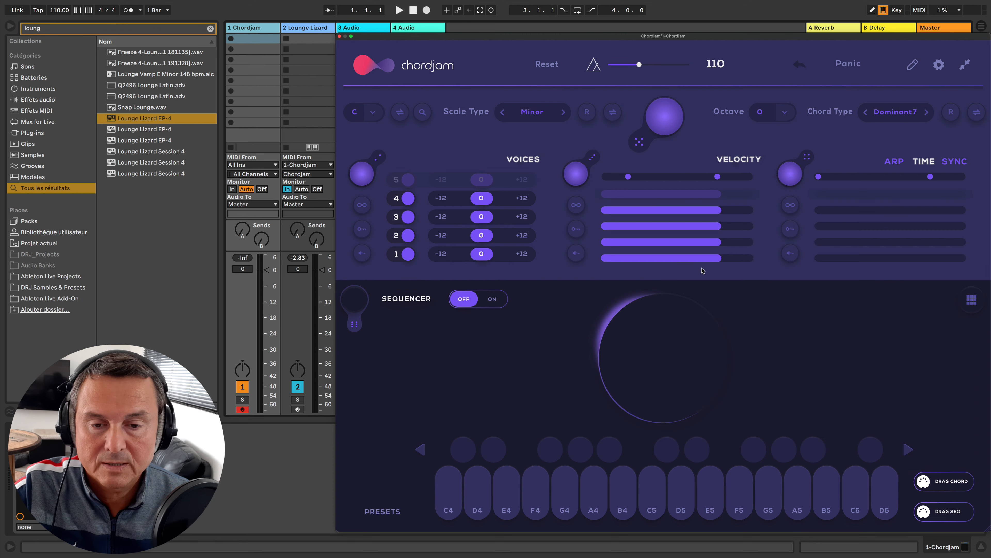
pyautogui.click(879, 119)
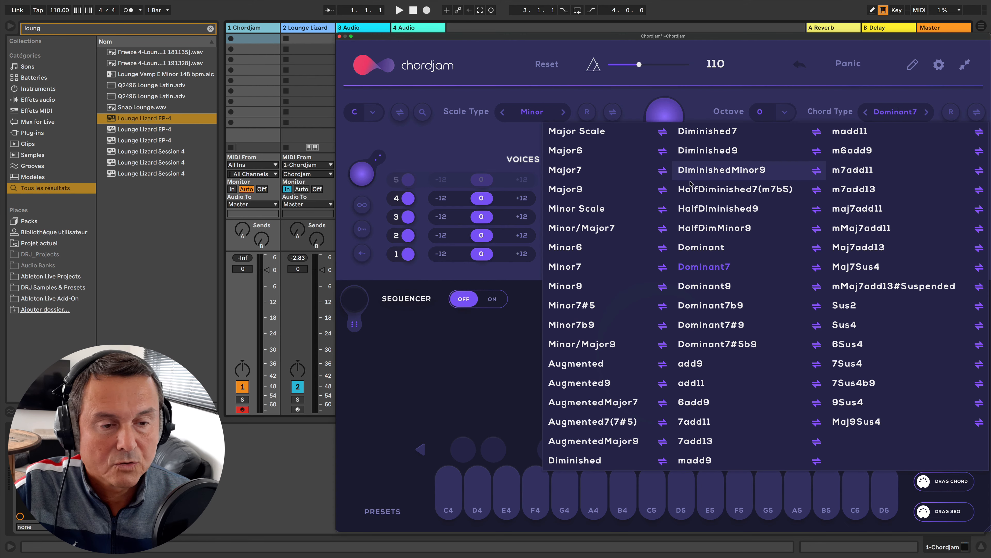
pyautogui.click(594, 136)
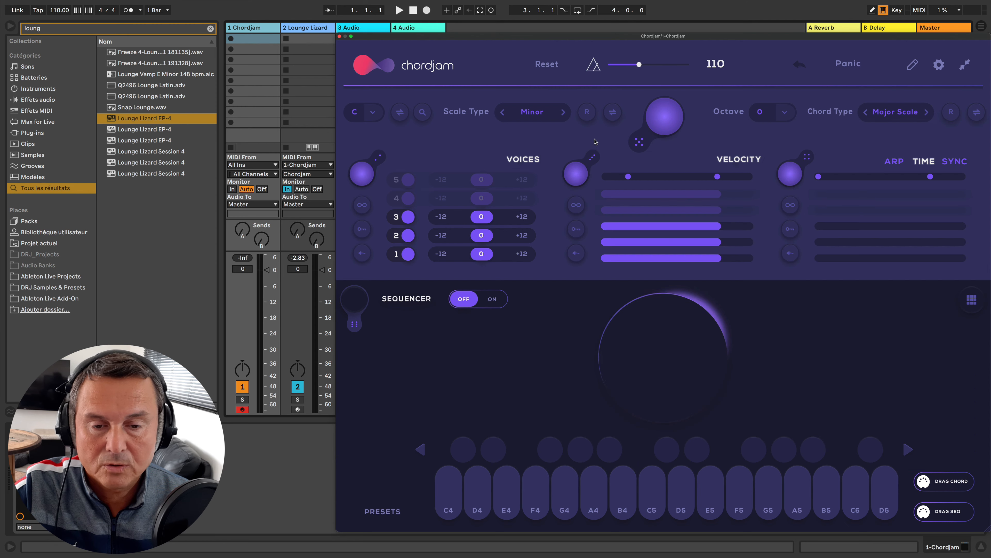
pyautogui.click(885, 113)
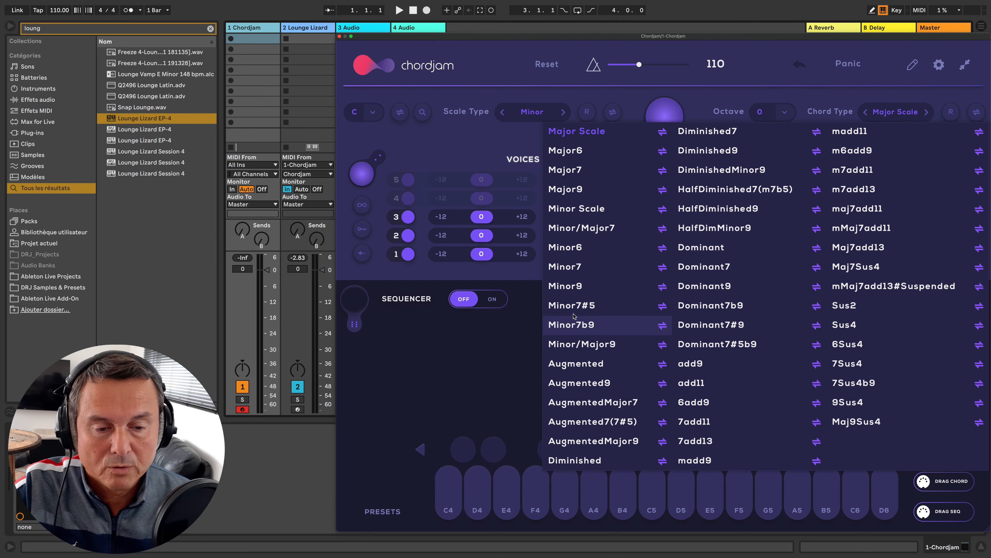
pyautogui.click(572, 288)
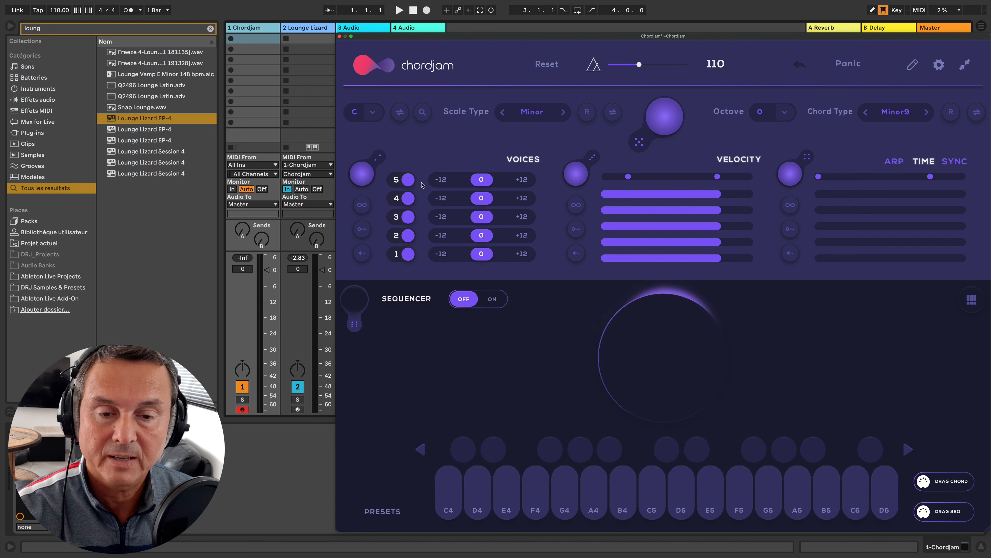
# - Transpose voice 5 by -12 and shift the on-screen keyboard range to start at C3
pyautogui.click(441, 179)
pyautogui.click(660, 367)
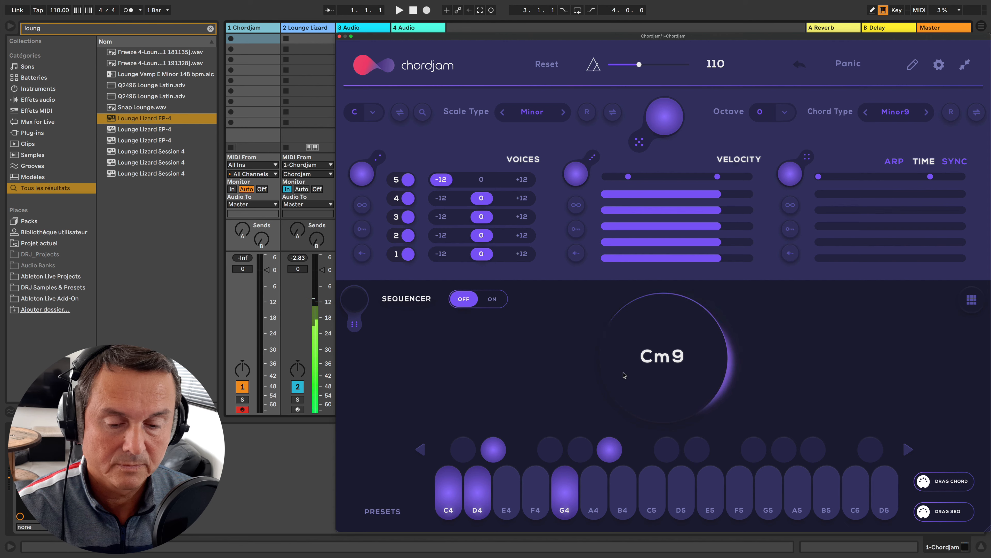
pyautogui.click(420, 449)
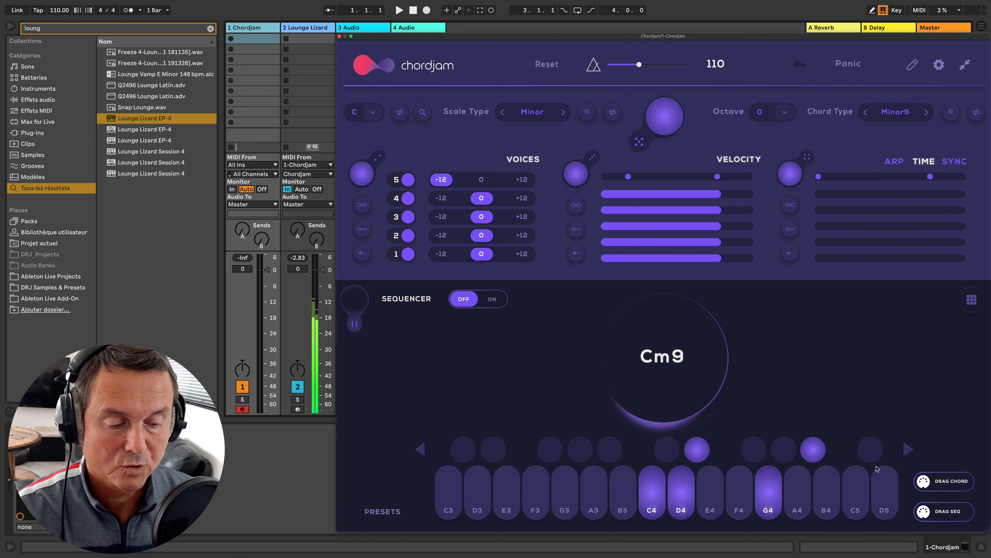
pyautogui.click(908, 450)
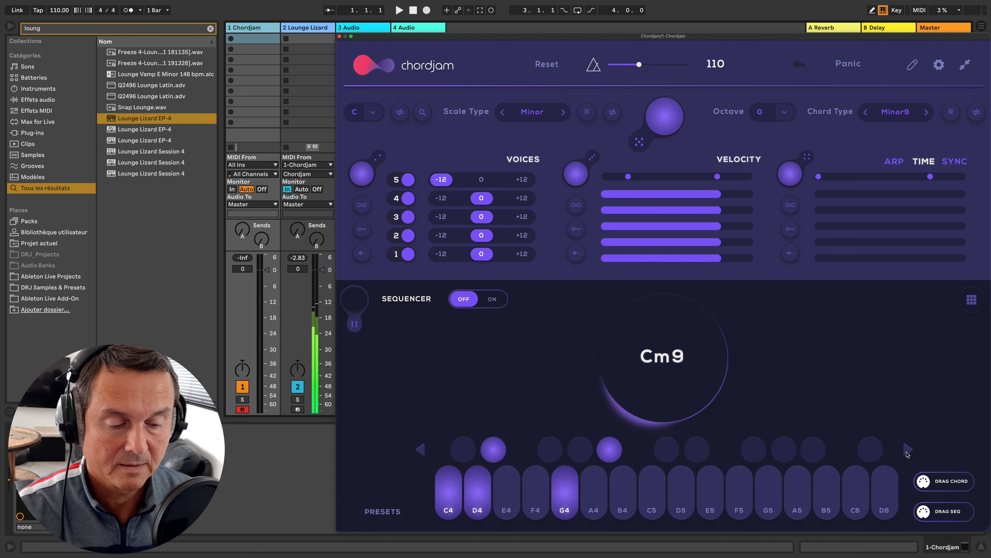
pyautogui.click(420, 450)
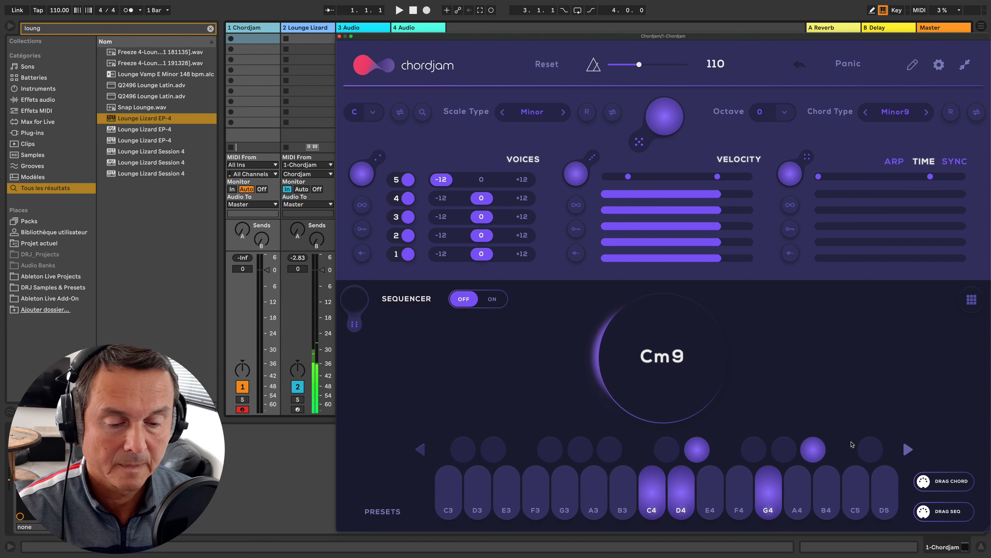
# - Shift the on-screen keyboard range to start at C4, and transpose voice 3 by +12 and voices 5, 4, 2 and 1 by -12
pyautogui.click(908, 450)
pyautogui.click(522, 179)
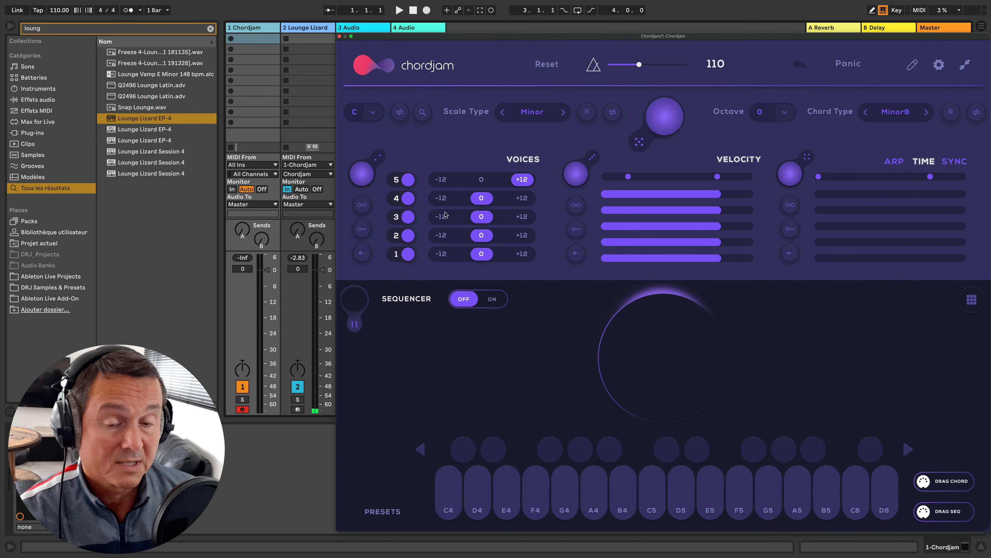
pyautogui.click(442, 198)
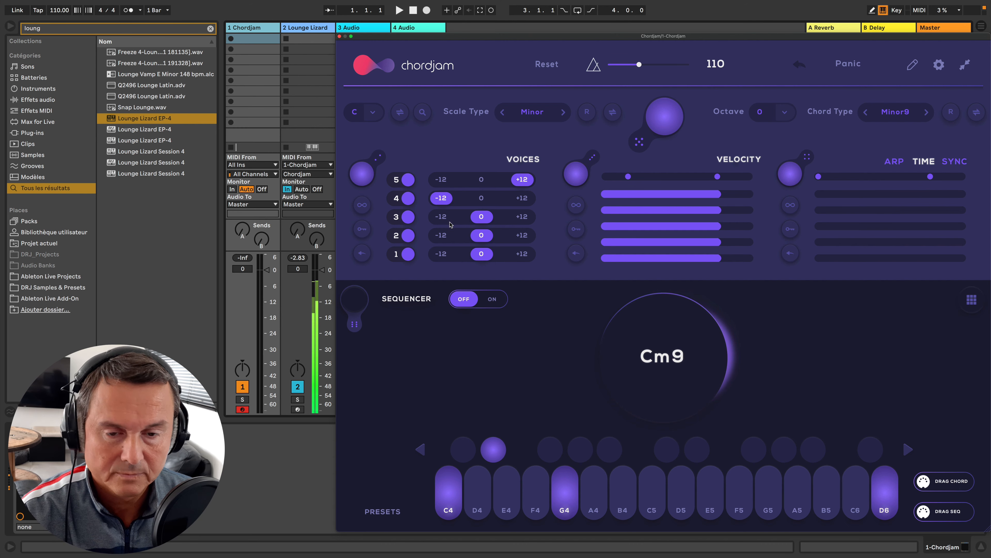
pyautogui.click(516, 216)
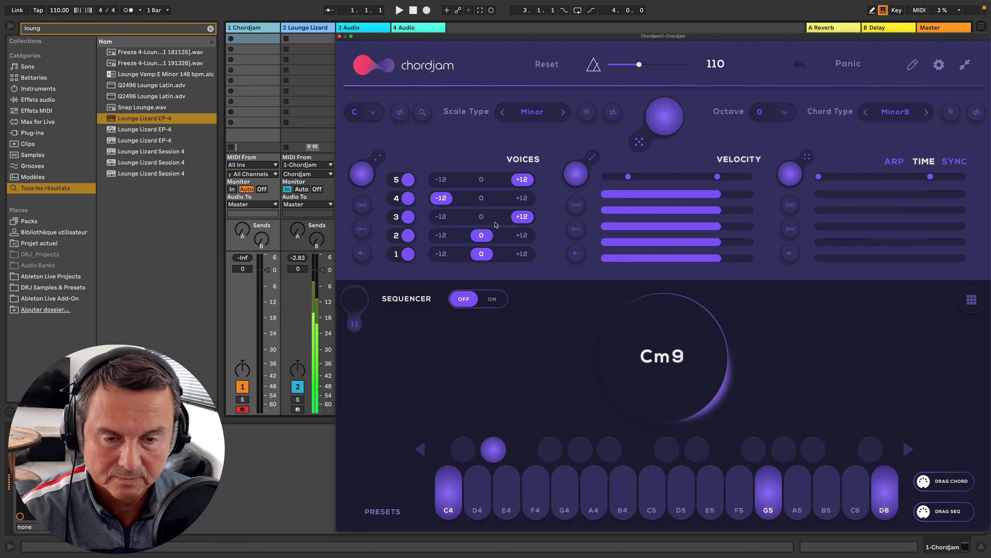
pyautogui.click(446, 236)
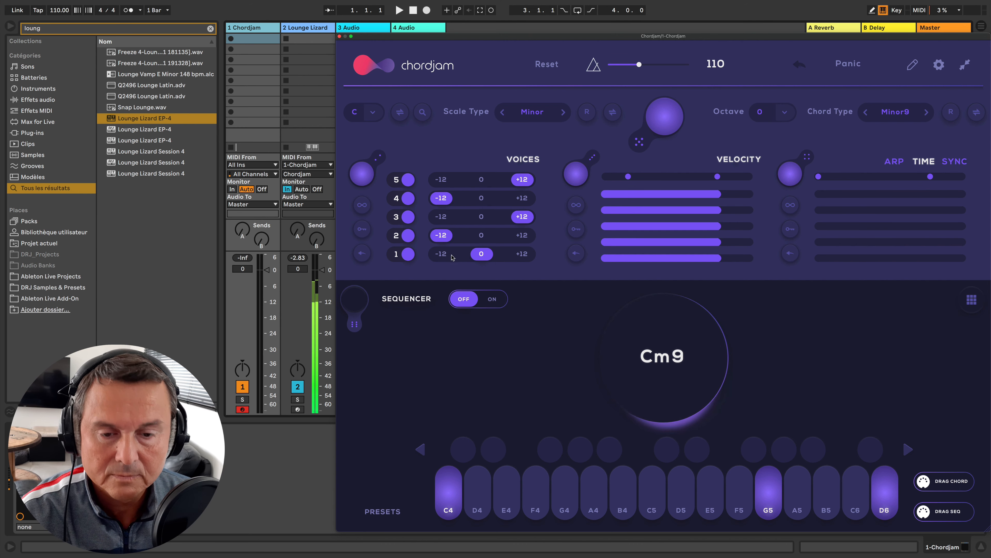
pyautogui.click(522, 254)
pyautogui.click(442, 254)
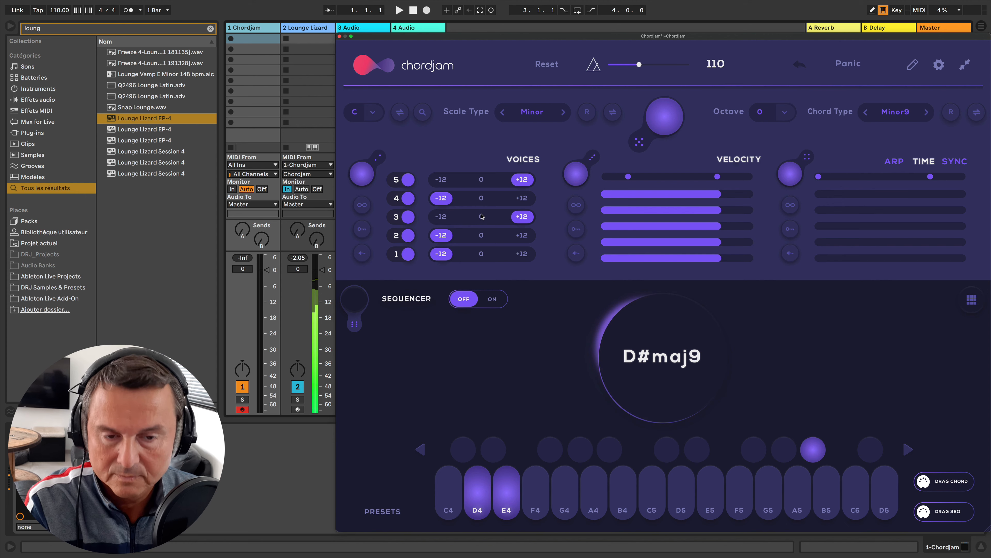
pyautogui.click(441, 180)
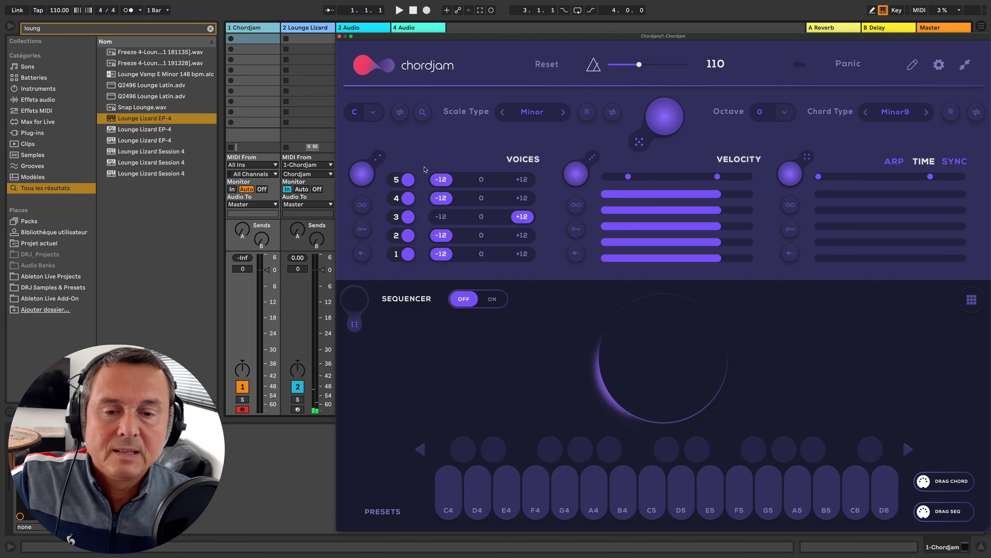
# - Place the generated chord as a clip in the Chordjam track's first slot, open its notes and delete the clip
pyautogui.click(363, 232)
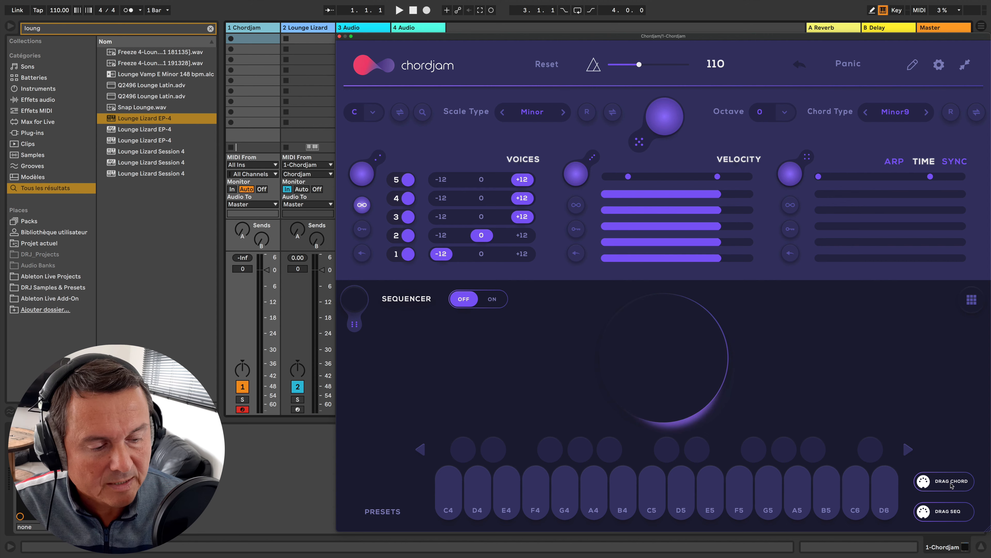
pyautogui.moveTo(923, 480); pyautogui.dragTo(255, 40)
pyautogui.doubleClick(254, 39)
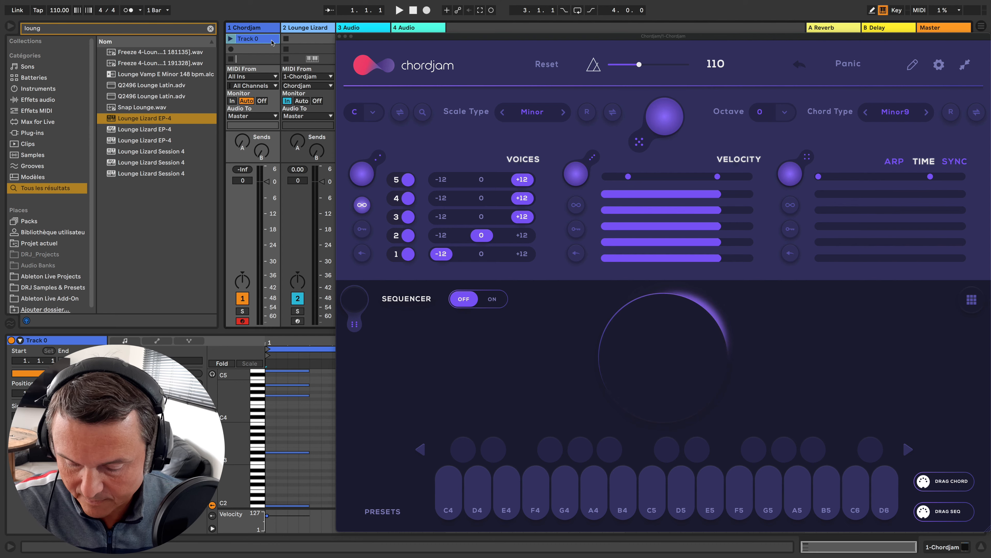
pyautogui.press('Delete')
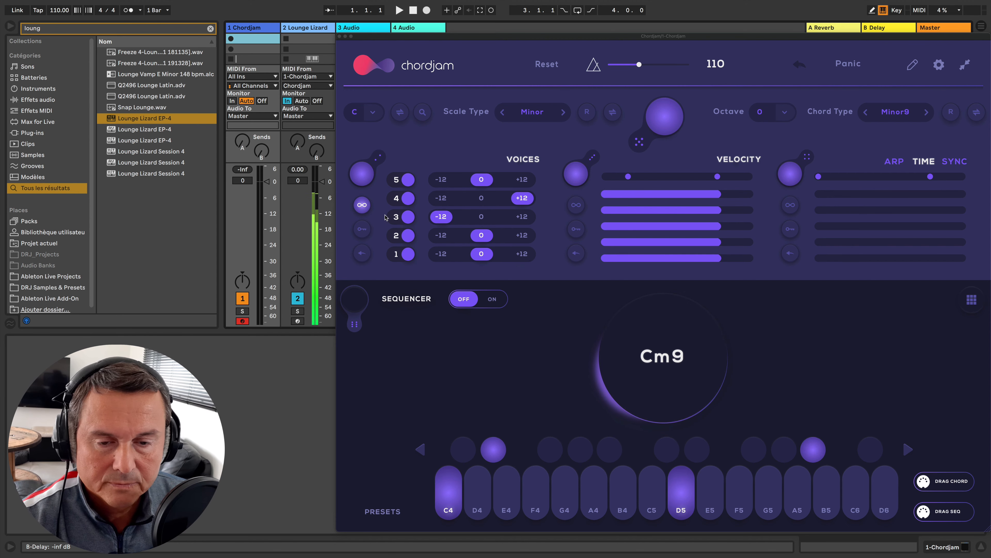
# - Turn off continuous voice randomization, then transpose voices 5, 2 and 1 by -12 and set voice 3 to 0
pyautogui.click(362, 206)
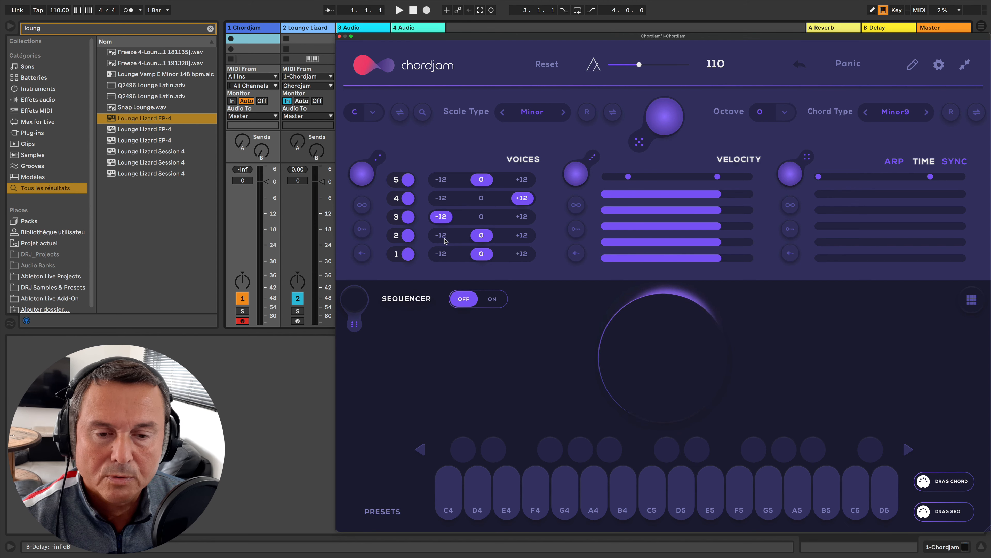
pyautogui.click(441, 179)
pyautogui.click(441, 236)
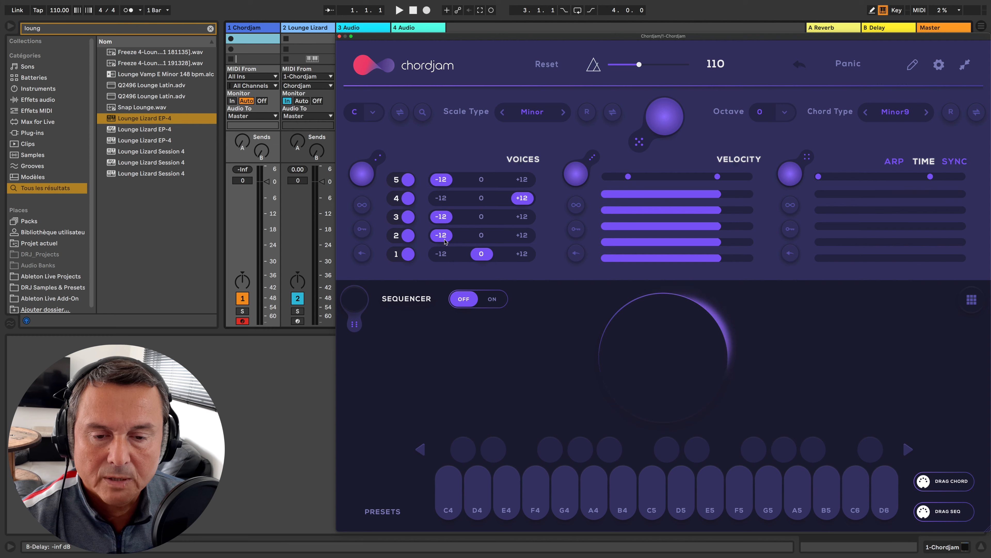
pyautogui.click(481, 216)
pyautogui.click(440, 253)
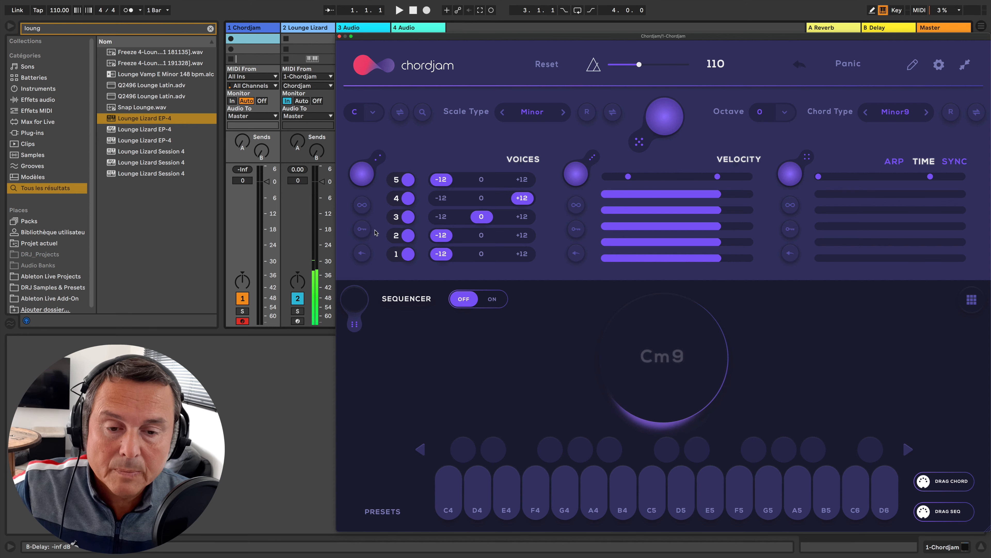
# - Try the key mode for the voices, reset all voice transpositions to 0, and randomize them several times
pyautogui.click(363, 230)
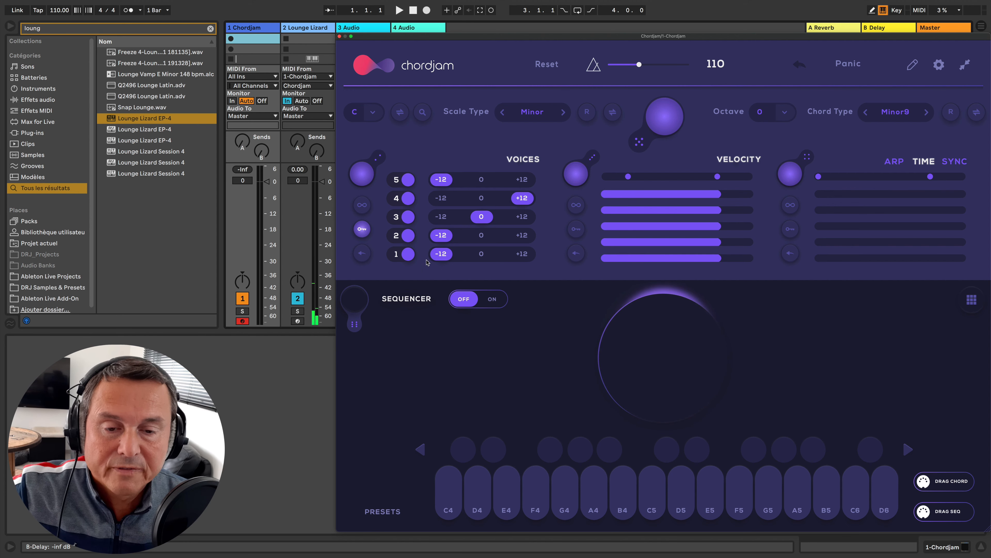
pyautogui.click(362, 254)
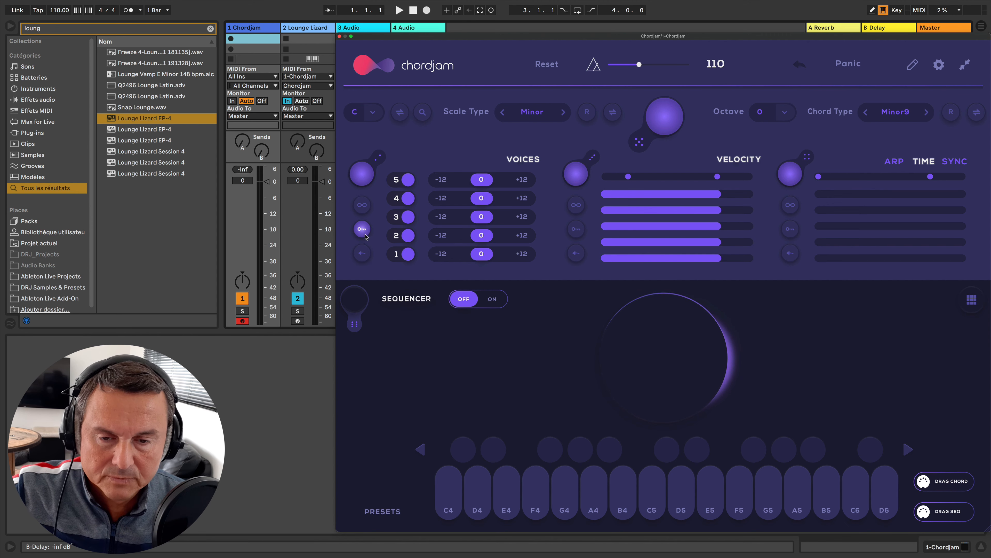
pyautogui.click(362, 175)
pyautogui.click(362, 174)
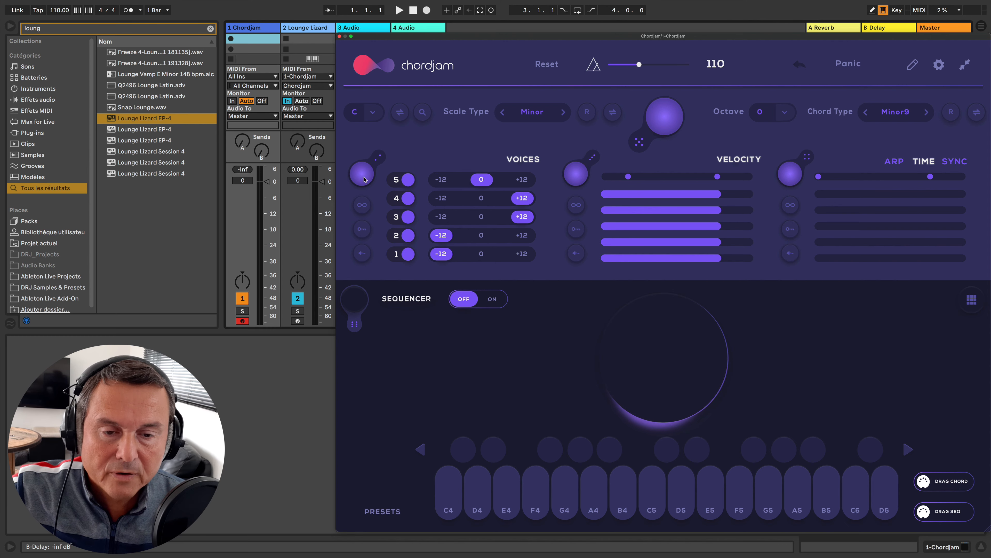
pyautogui.click(364, 178)
pyautogui.click(365, 179)
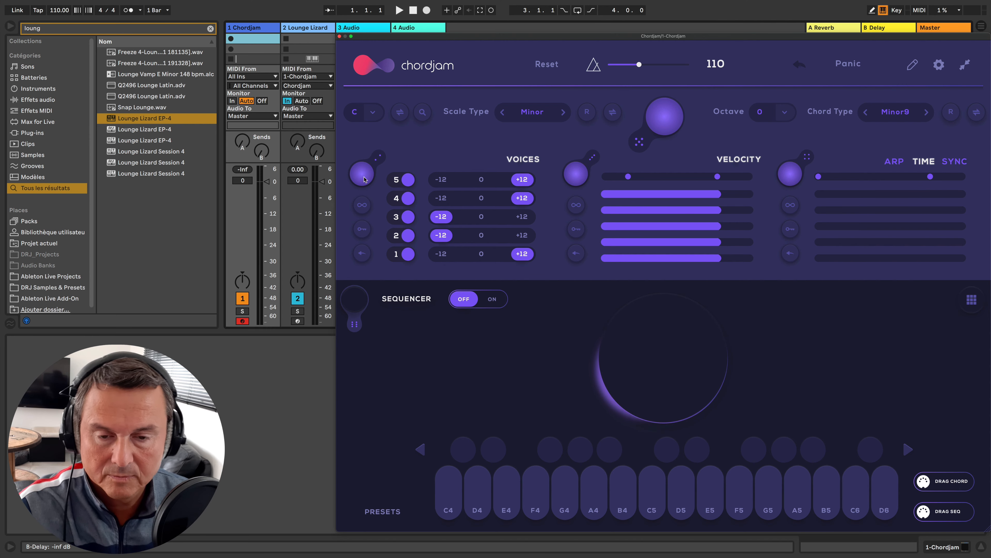
pyautogui.click(364, 179)
pyautogui.click(365, 179)
pyautogui.click(364, 178)
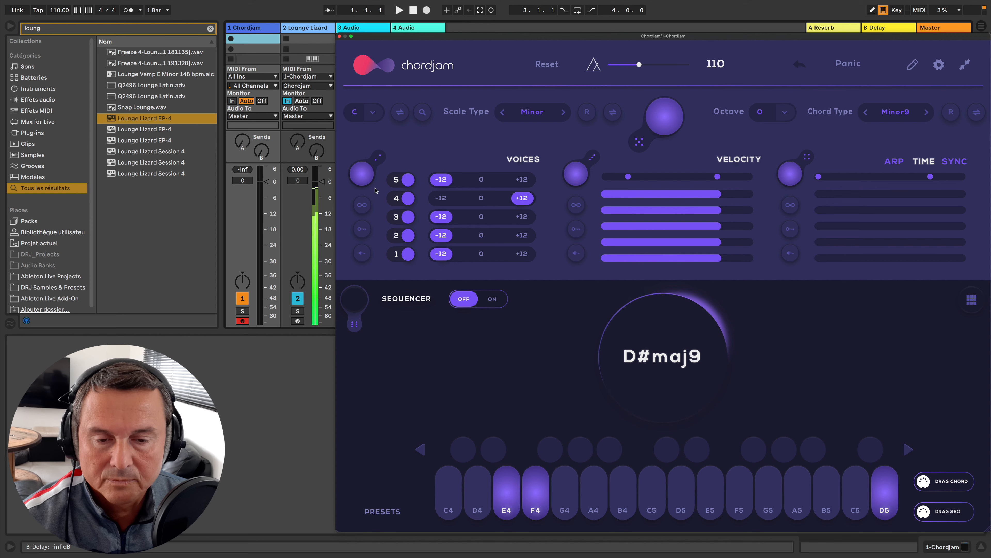
# - Set voice 3 to 0 and turn on the key mode for the voices
pyautogui.click(481, 217)
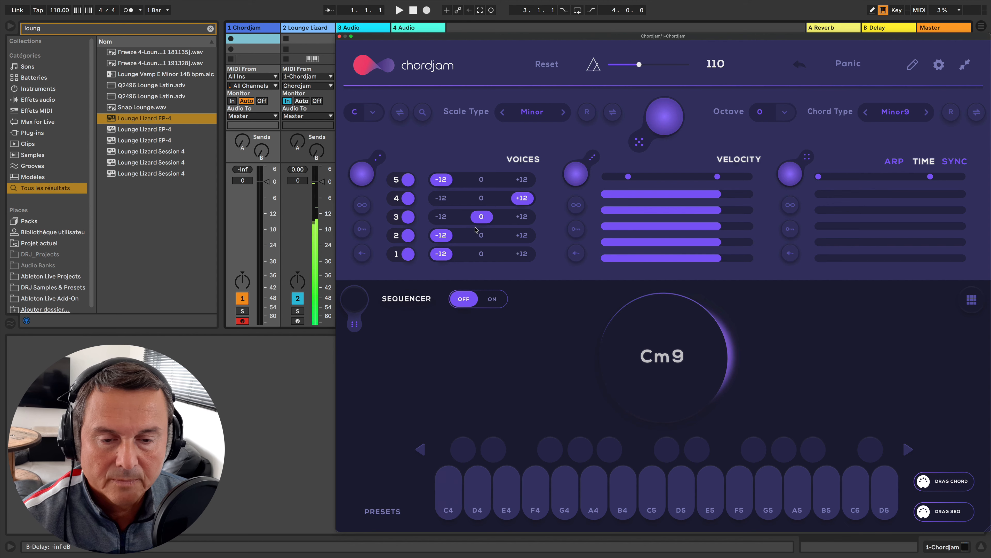
pyautogui.click(362, 229)
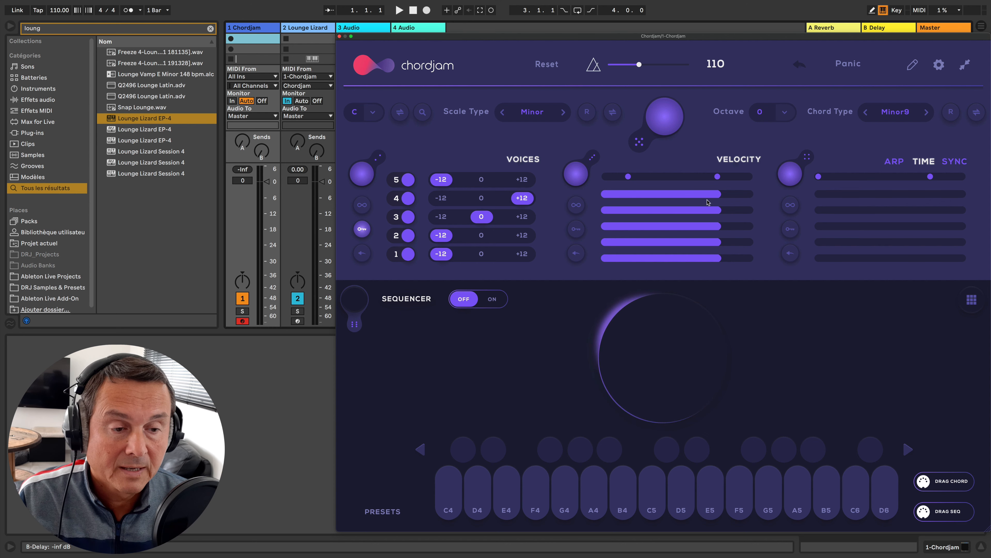
# - Lower the five voice velocities to uneven levels and slightly lower both ends of the velocity randomization range
pyautogui.moveTo(708, 202)
pyautogui.mouseDown()
pyautogui.moveTo(679, 194)
pyautogui.moveTo(647, 211)
pyautogui.moveTo(679, 264)
pyautogui.moveTo(643, 263)
pyautogui.mouseUp()
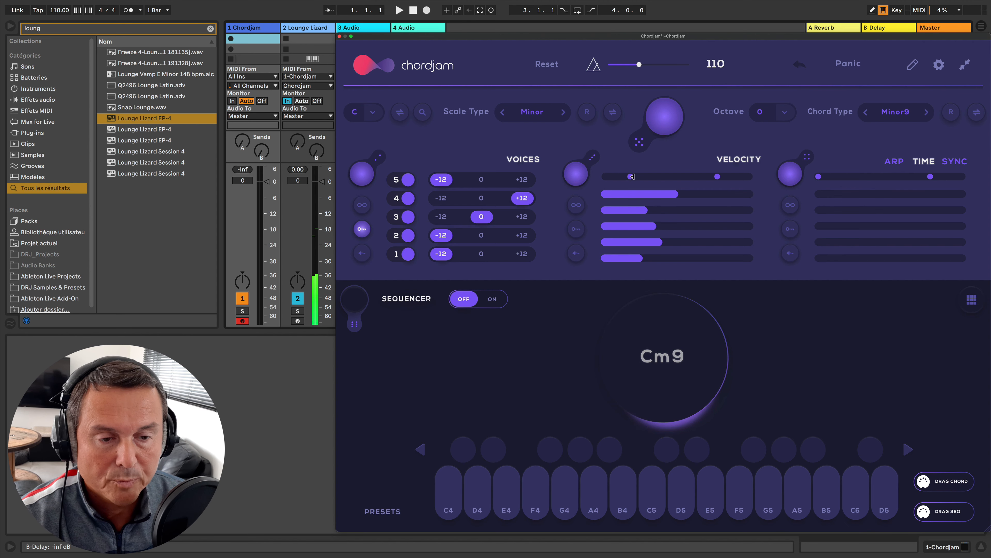
pyautogui.moveTo(630, 177); pyautogui.dragTo(611, 189)
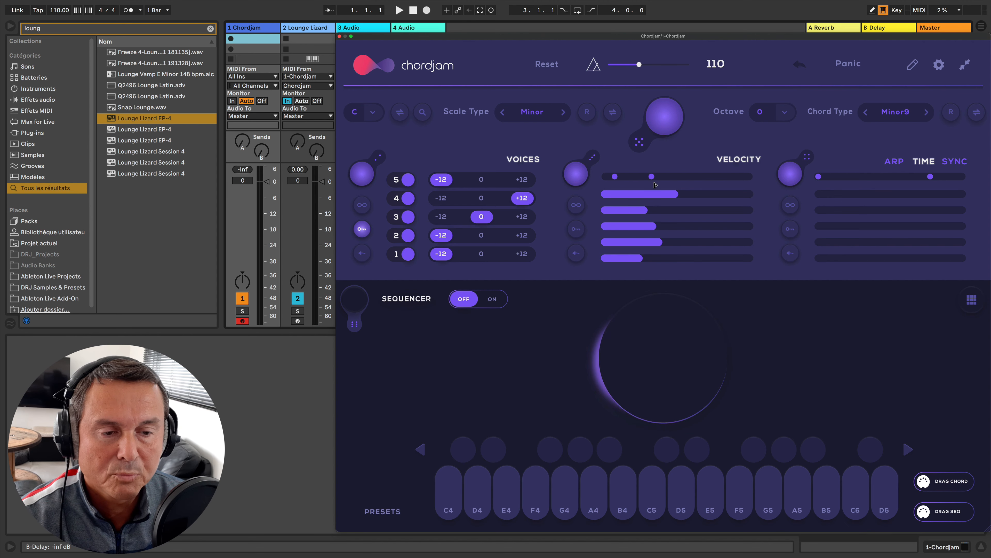
pyautogui.moveTo(693, 177); pyautogui.dragTo(712, 177)
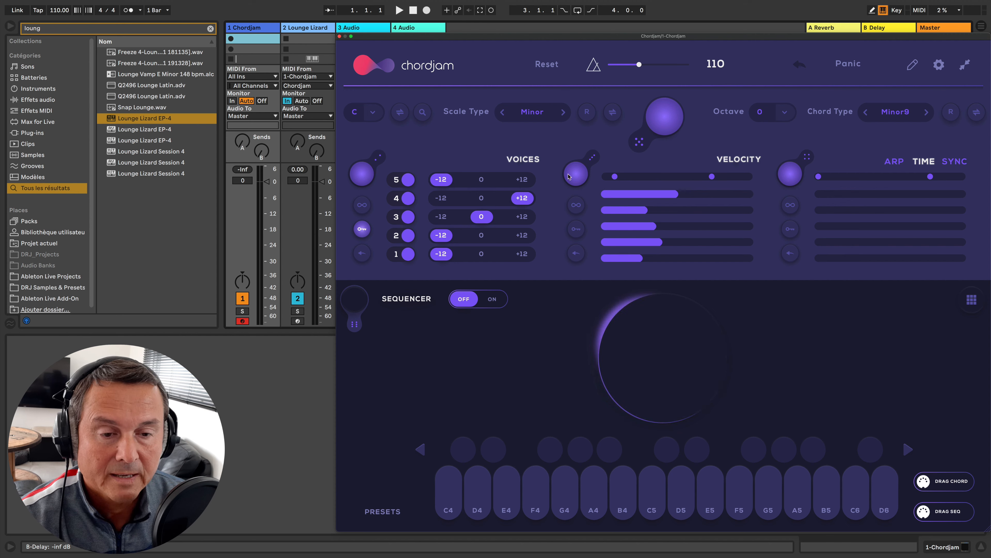
# - Randomize the velocities of the five voices several times within the chosen range
pyautogui.click(579, 176)
pyautogui.click(579, 176)
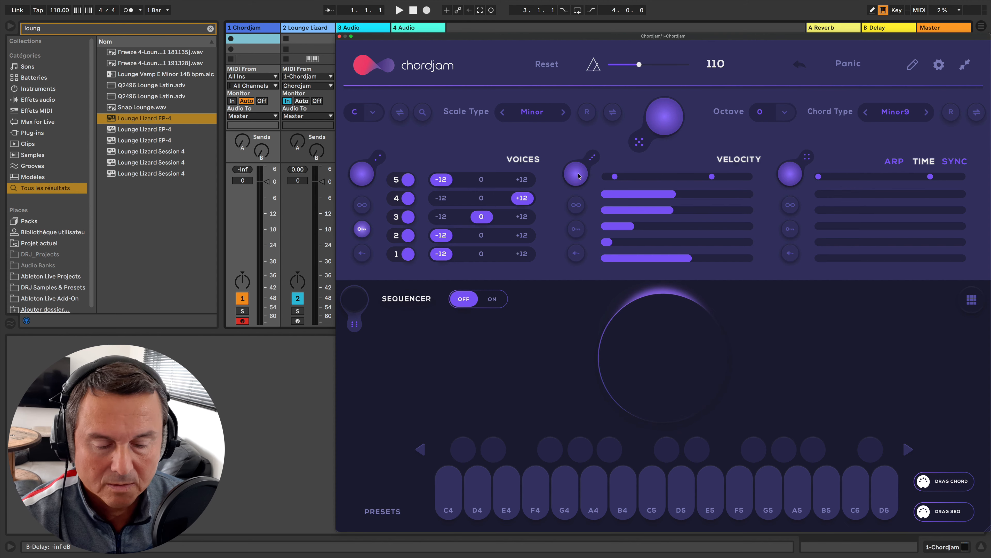
pyautogui.click(579, 176)
pyautogui.click(578, 176)
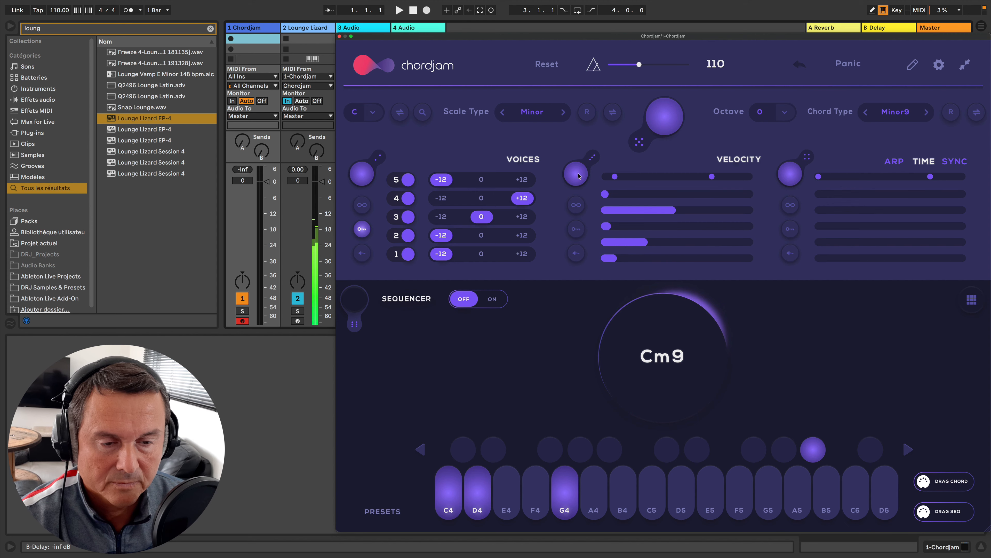
pyautogui.click(578, 176)
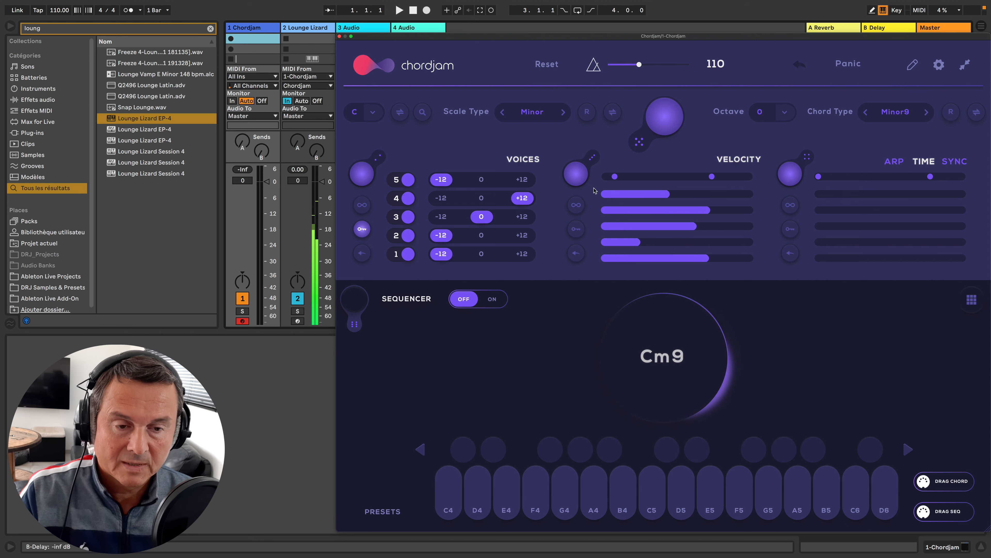
# - Turn on continuous velocity randomization and narrow its range by raising the minimum and slightly lowering the maximum
pyautogui.click(577, 206)
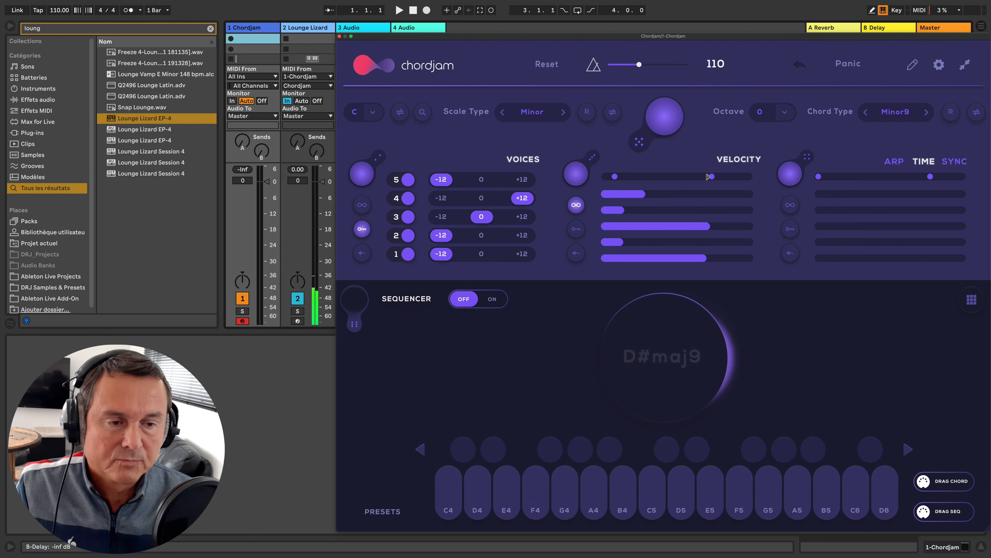
pyautogui.moveTo(709, 176); pyautogui.dragTo(701, 177)
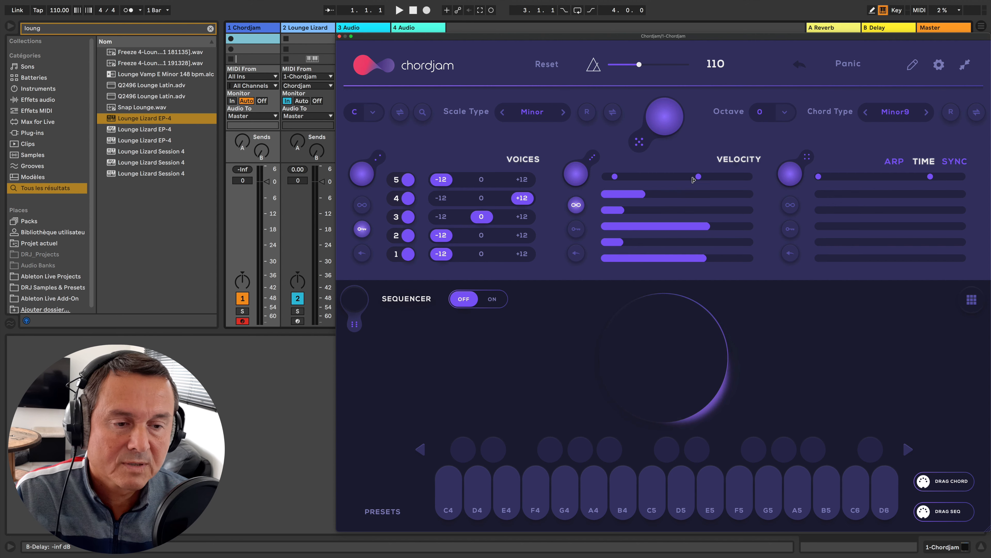
pyautogui.moveTo(623, 176); pyautogui.dragTo(704, 177)
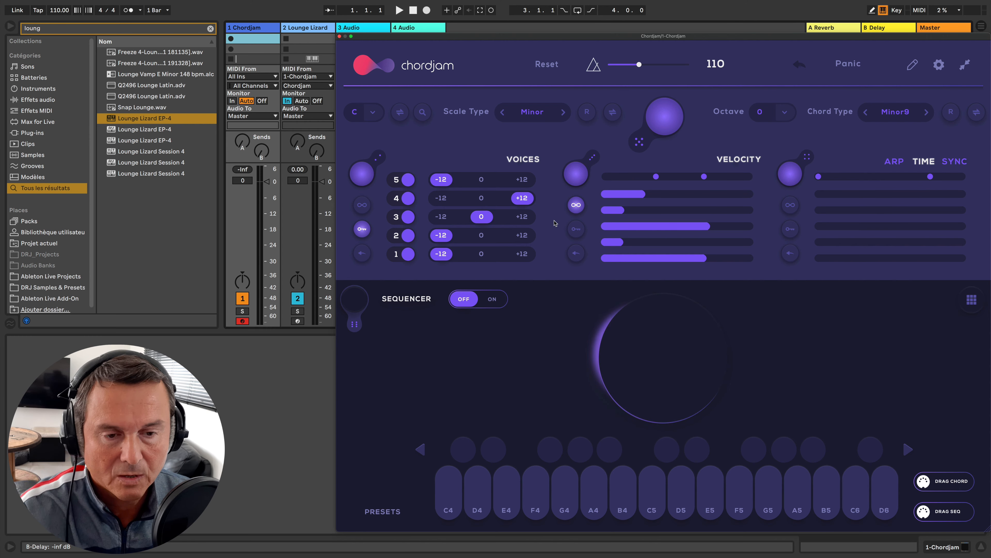
# - Play a series of chords including Cm9 and Gm7b9 to audition the continuous velocity randomization
pyautogui.press('a')
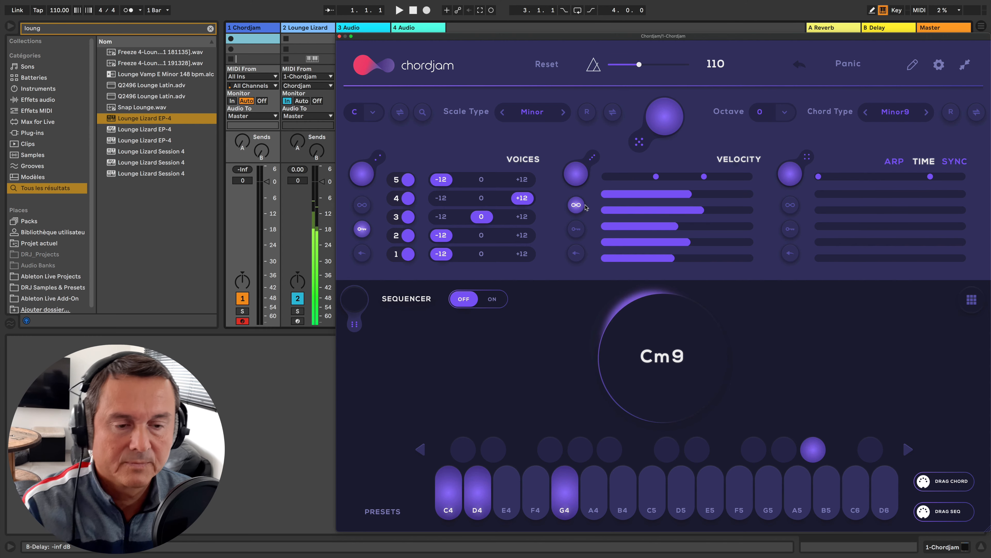
pyautogui.press('d')
pyautogui.press('a')
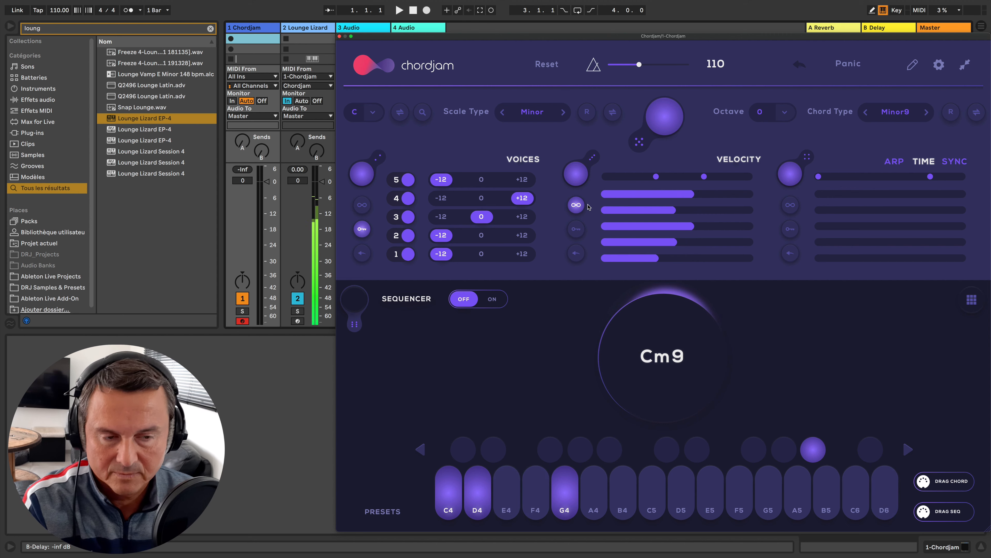
pyautogui.press('g')
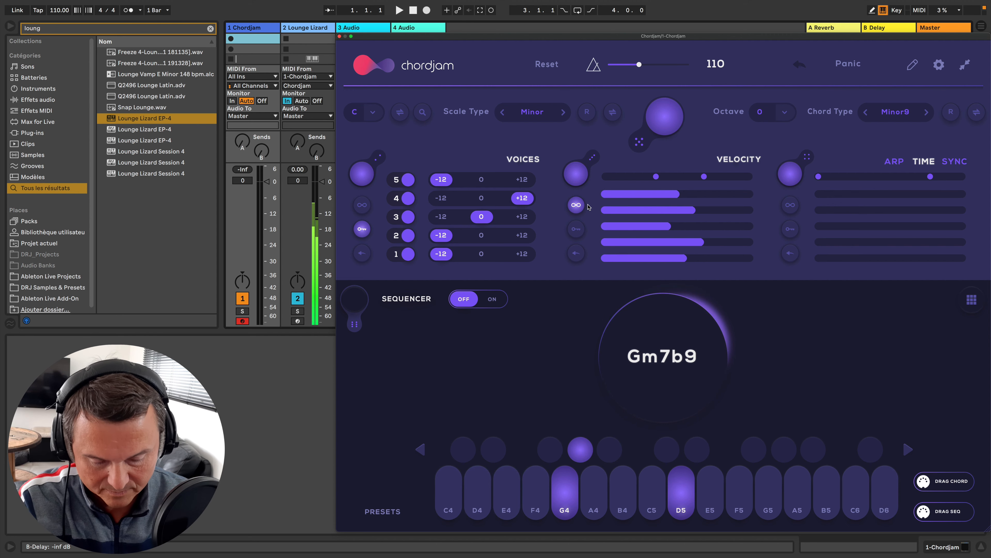
pyautogui.press('h')
pyautogui.press('a')
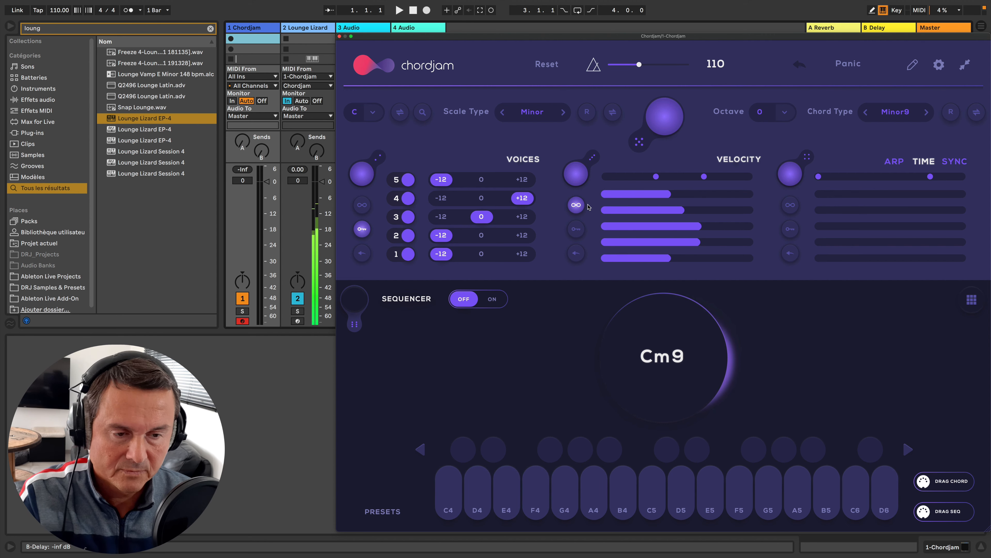
pyautogui.click(576, 204)
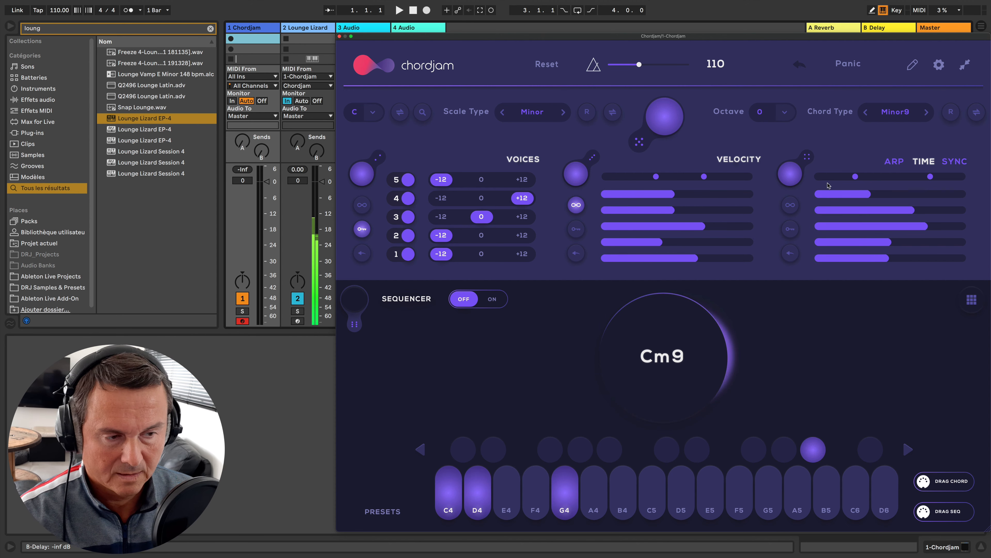
# - Shorten voice 1's time offset to near the minimum in the Time section
pyautogui.moveTo(835, 258)
pyautogui.mouseDown()
pyautogui.moveTo(820, 258)
pyautogui.moveTo(860, 259)
pyautogui.moveTo(846, 260)
pyautogui.mouseUp()
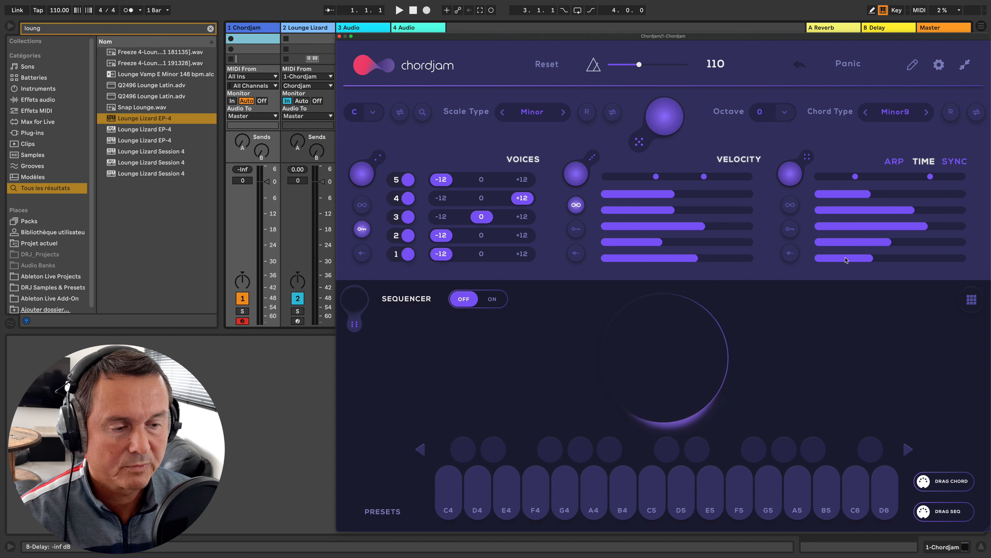
pyautogui.scroll(2, 846, 260)
pyautogui.scroll(-5, 846, 260)
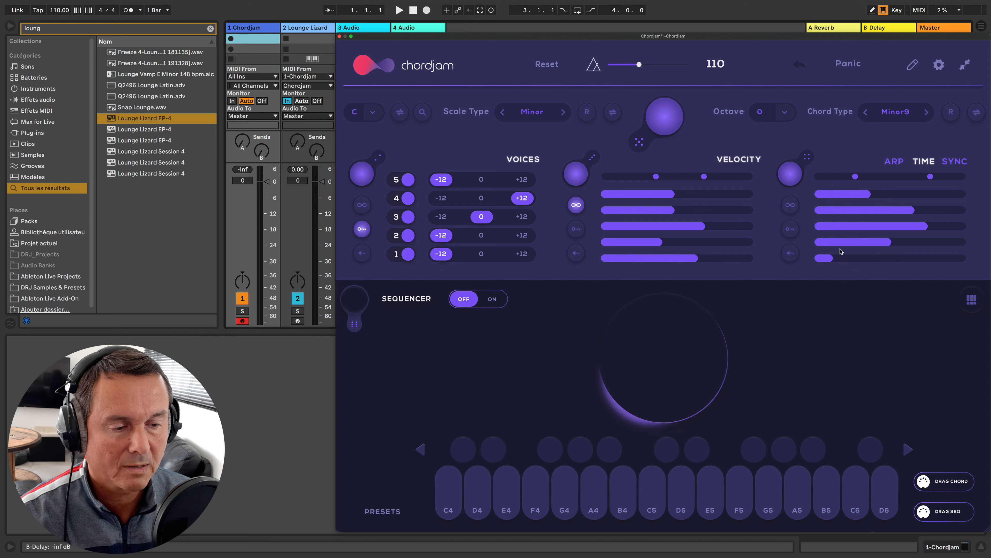
# - Stagger the time offsets of voices 2 to 5 in the Time section so each is slightly longer than the voice below
pyautogui.scroll(-4, 841, 247)
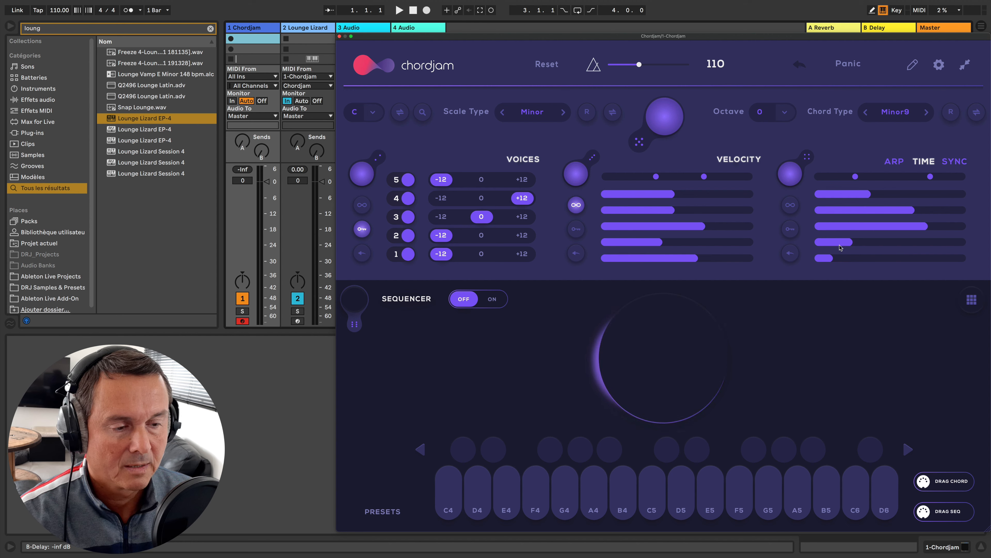
pyautogui.scroll(1, 840, 247)
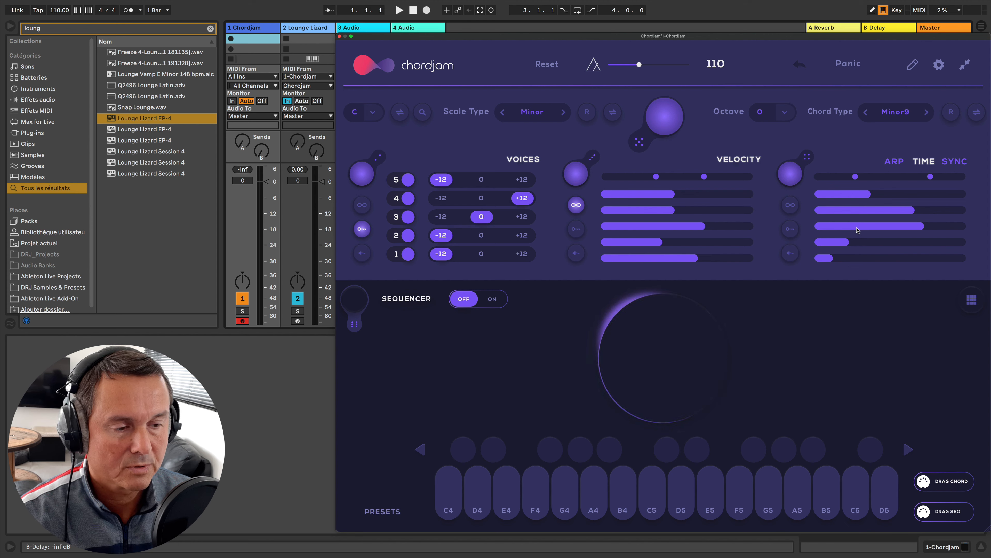
pyautogui.scroll(-4, 865, 232)
pyautogui.scroll(-1, 865, 232)
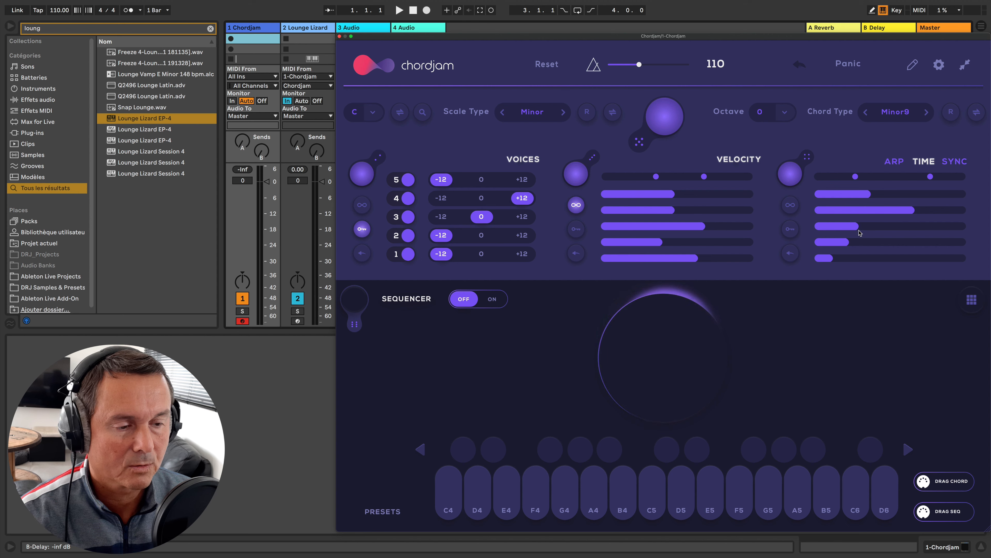
pyautogui.scroll(-3, 870, 220)
pyautogui.scroll(1, 871, 199)
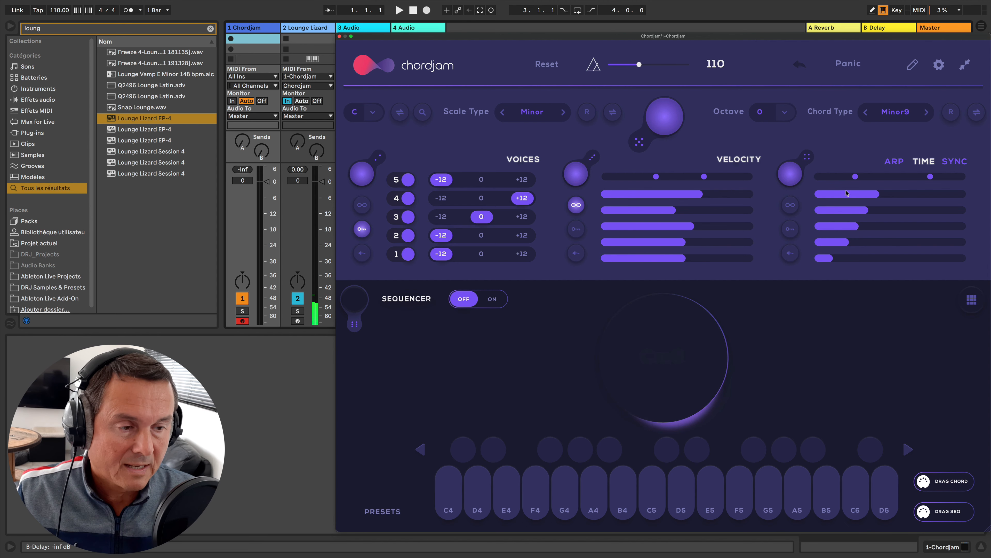
# - Narrow the time randomization to a small range of short offsets and turn on continuous time randomization
pyautogui.moveTo(827, 180)
pyautogui.mouseDown()
pyautogui.moveTo(819, 185)
pyautogui.moveTo(829, 177)
pyautogui.mouseUp()
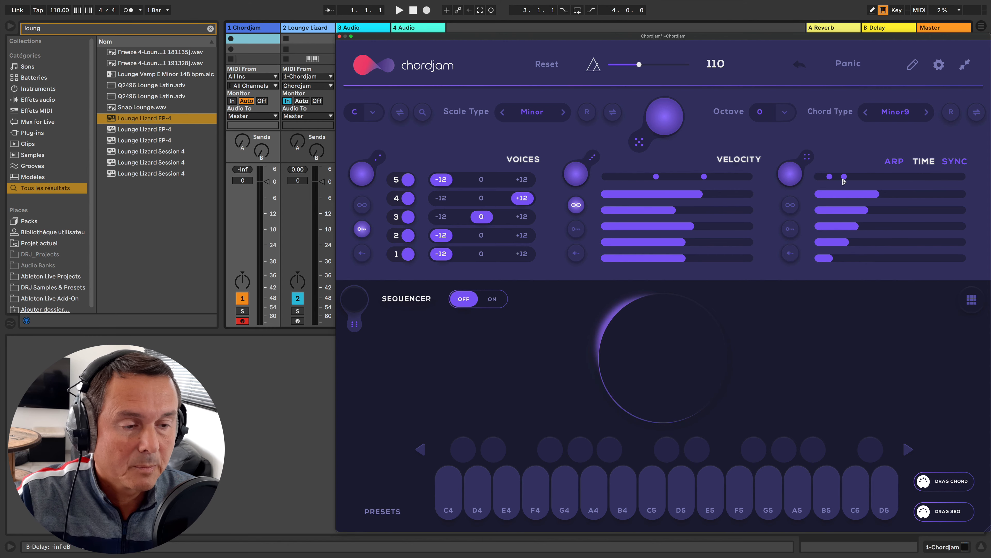
pyautogui.moveTo(871, 178); pyautogui.dragTo(850, 182)
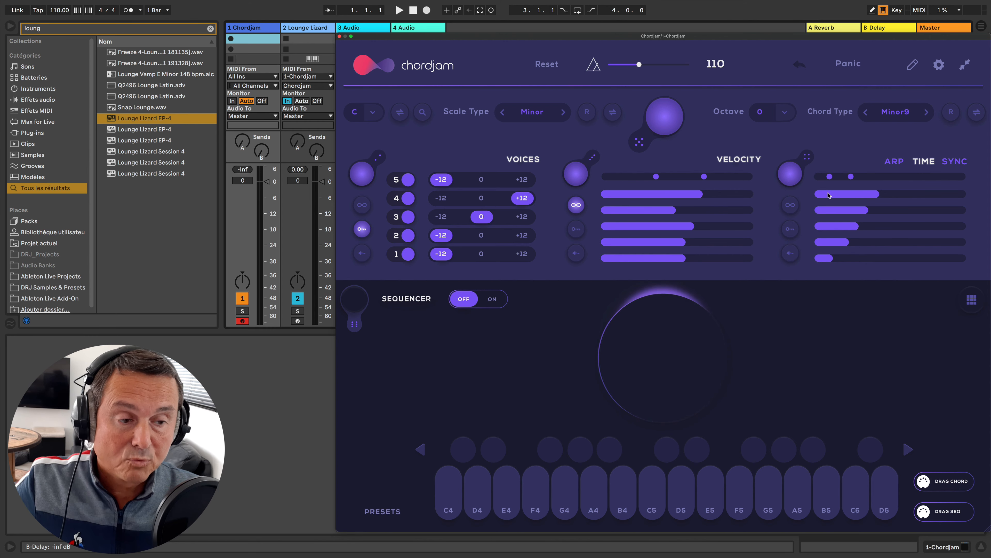
pyautogui.click(790, 205)
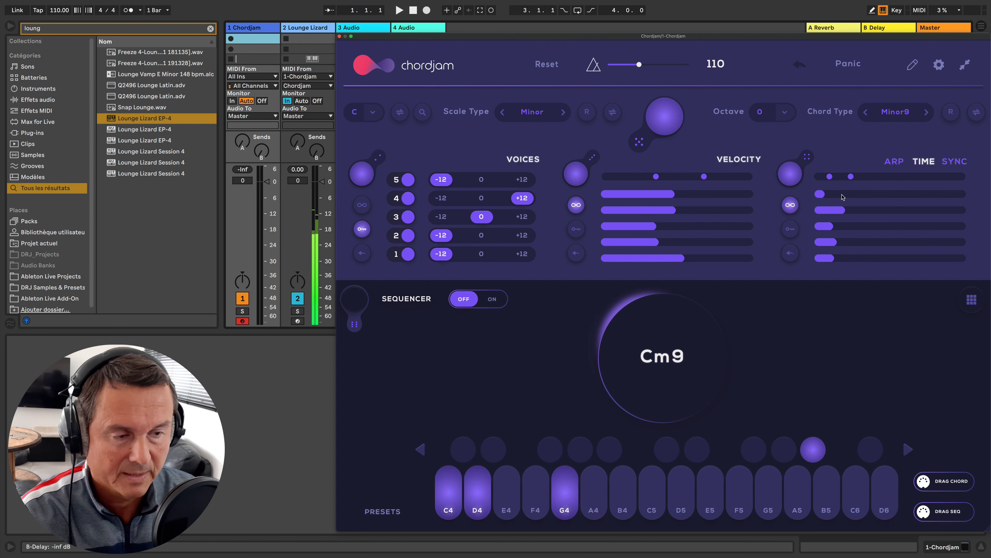
pyautogui.moveTo(852, 177); pyautogui.dragTo(857, 177)
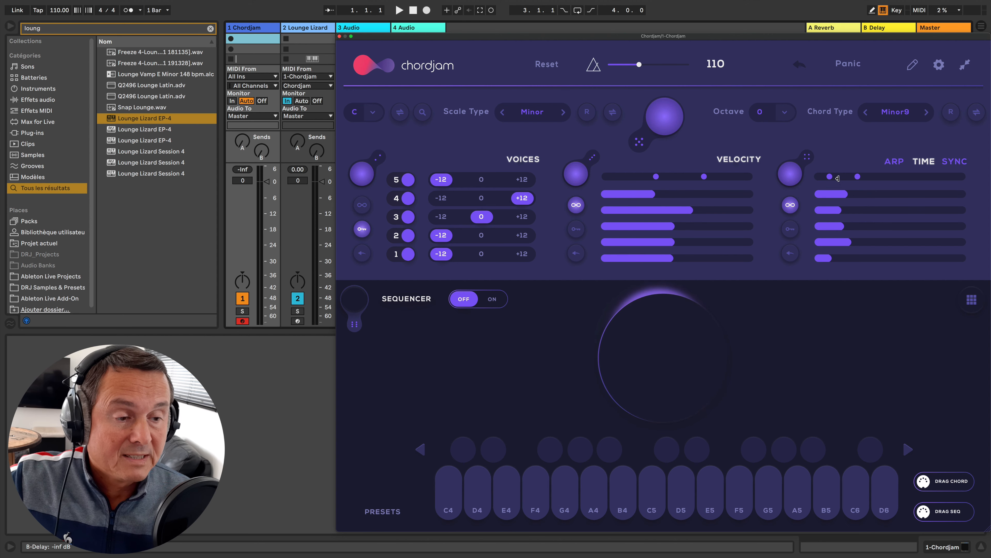
# - Set tempo-synced offsets of 1/64 for voice 1, 1/32T for voices 2 and 5, and 1/32 for voices 3 and 4
pyautogui.click(953, 162)
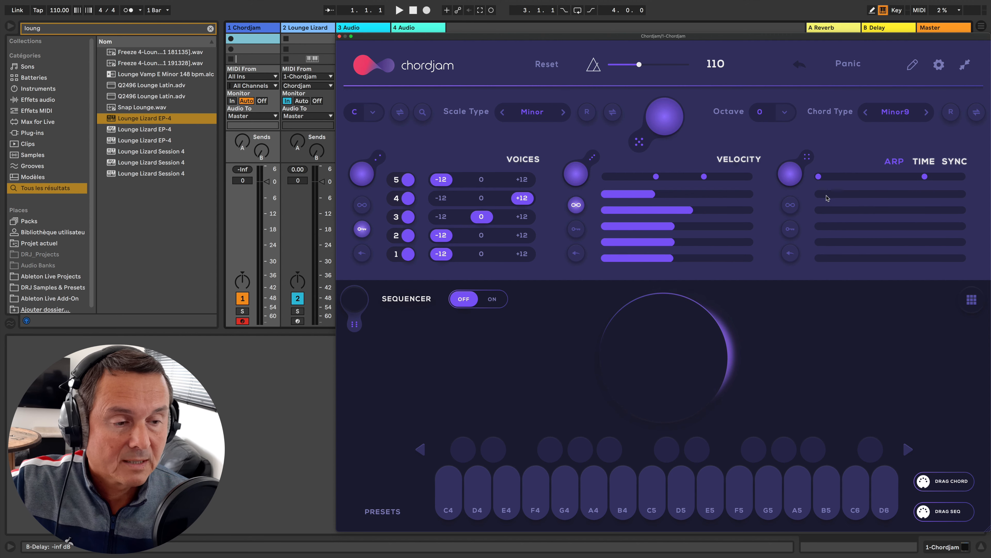
pyautogui.moveTo(832, 197)
pyautogui.mouseDown()
pyautogui.moveTo(879, 196)
pyautogui.moveTo(841, 199)
pyautogui.mouseUp()
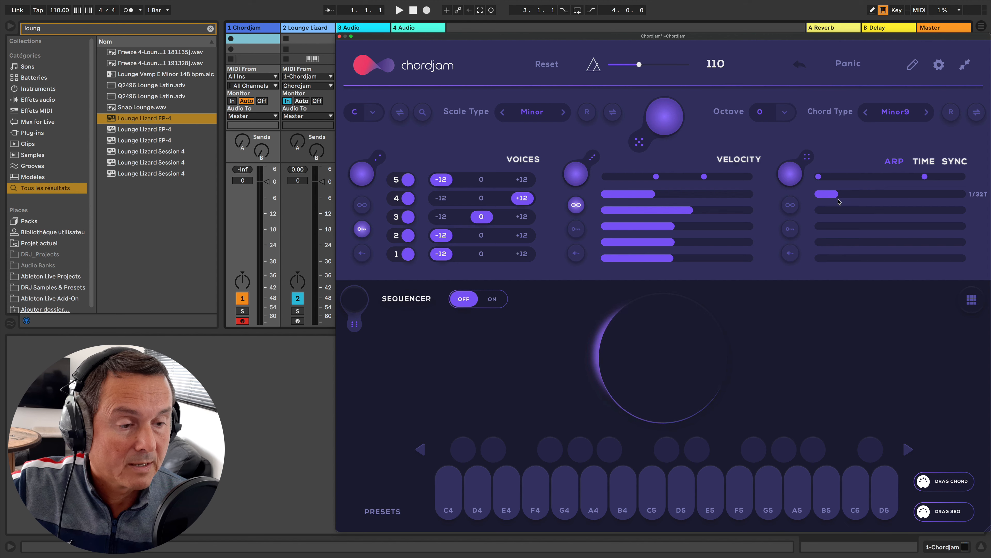
pyautogui.click(820, 210)
pyautogui.click(822, 258)
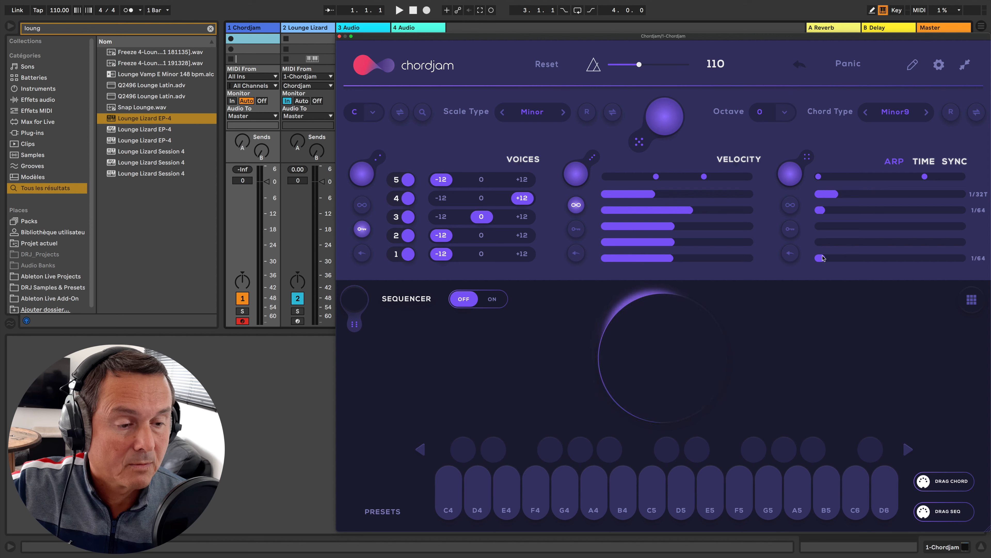
pyautogui.click(825, 242)
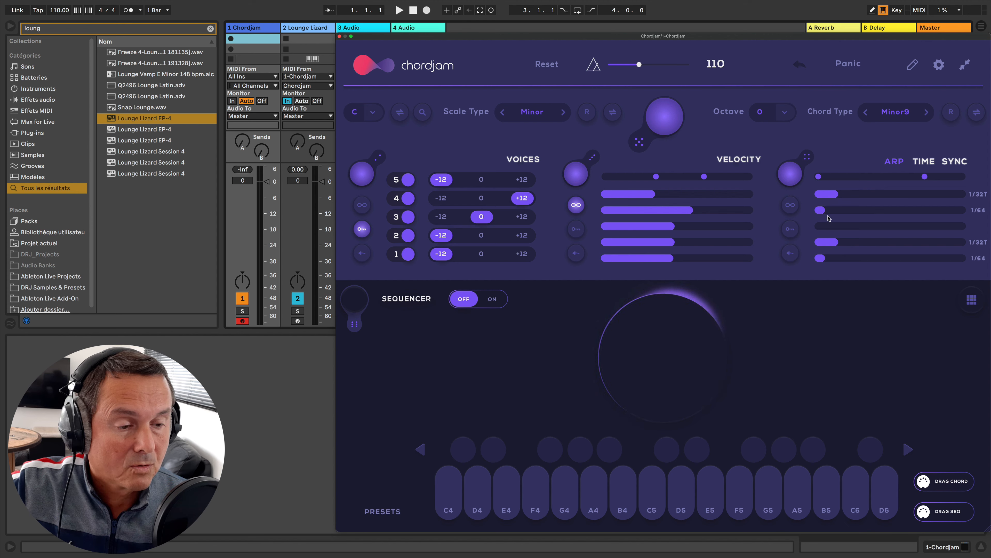
pyautogui.click(851, 226)
pyautogui.click(852, 210)
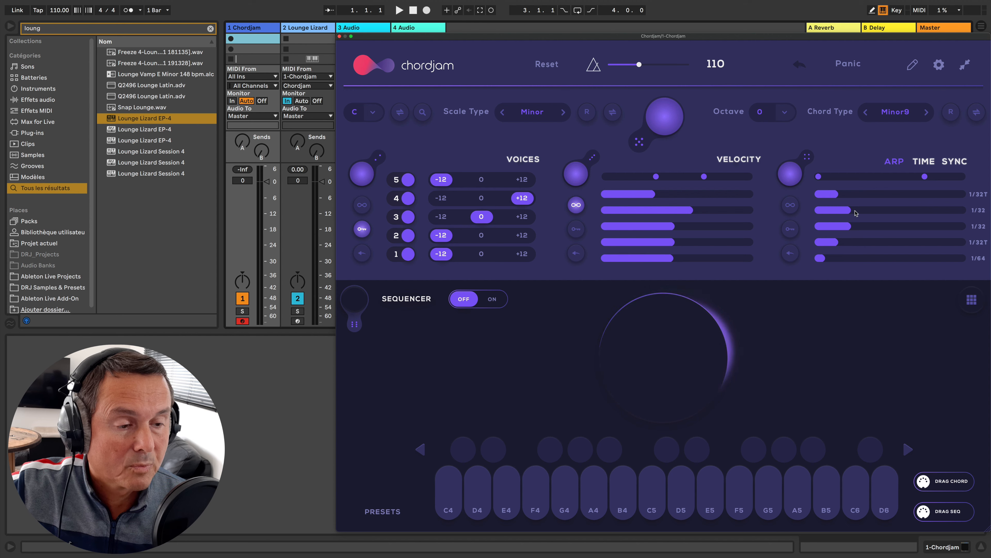
# - Continuously randomize the synced offsets and lower the maximum of their range to about a quarter of the scale
pyautogui.moveTo(839, 196); pyautogui.dragTo(867, 183)
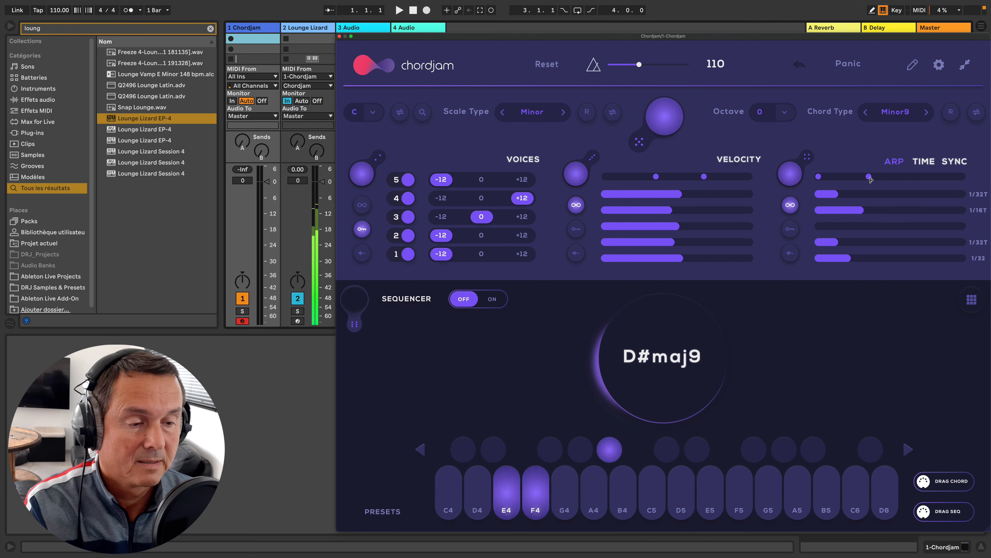
pyautogui.moveTo(867, 176); pyautogui.dragTo(853, 185)
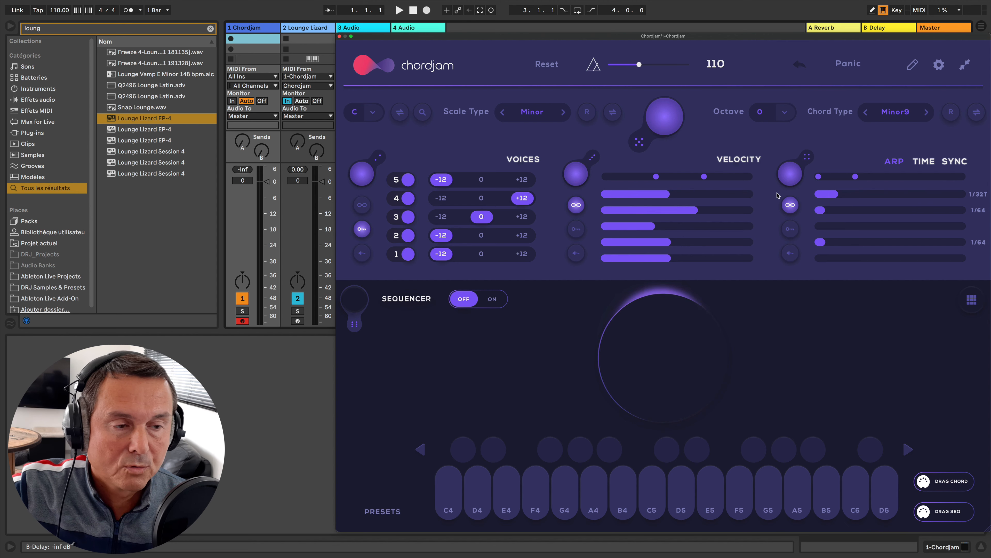
# - Randomize all unlocked sections together several times with the main randomizer
pyautogui.click(663, 120)
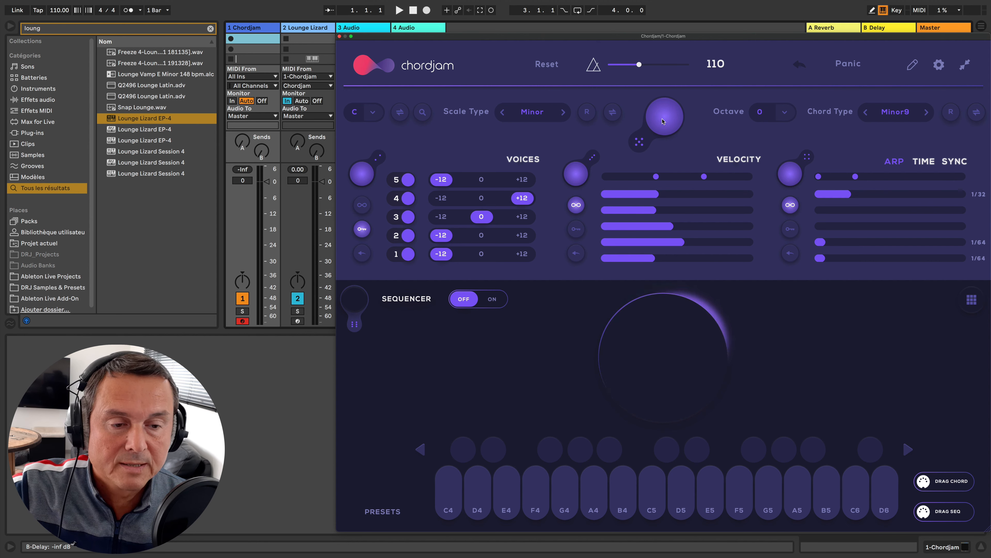
pyautogui.click(663, 120)
pyautogui.click(663, 120)
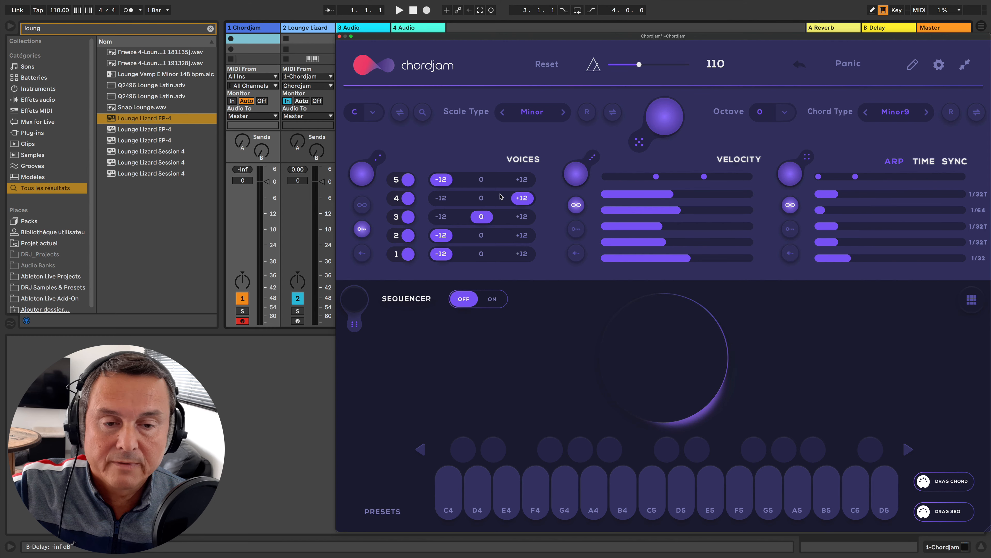
pyautogui.click(662, 116)
pyautogui.click(662, 116)
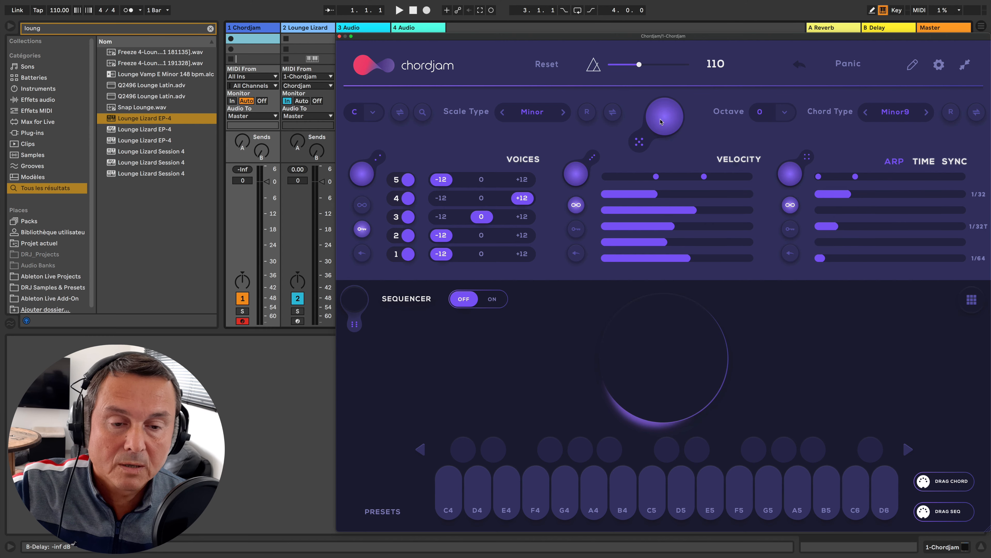
pyautogui.click(662, 116)
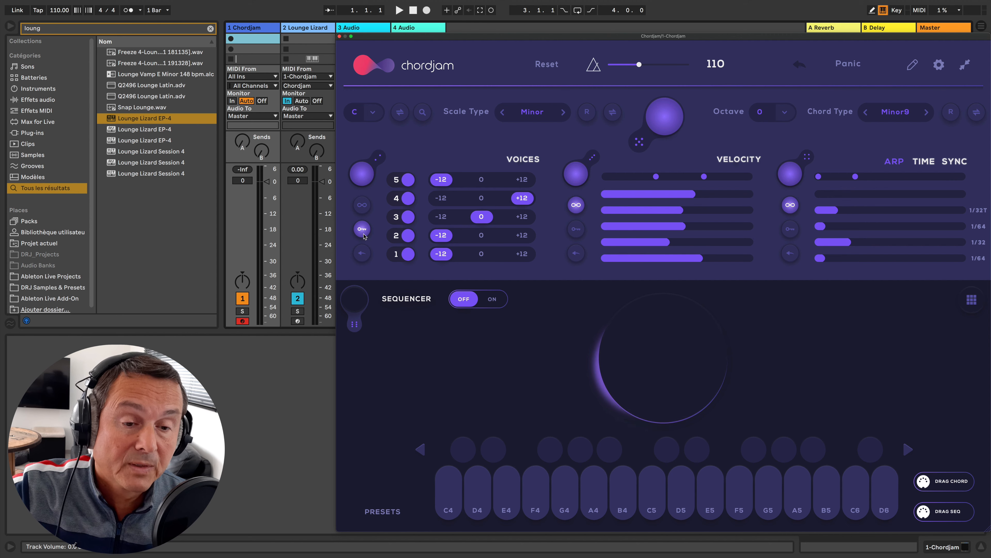
# - Lock the velocities against the main randomizer to try the lock, and release it again
pyautogui.click(576, 228)
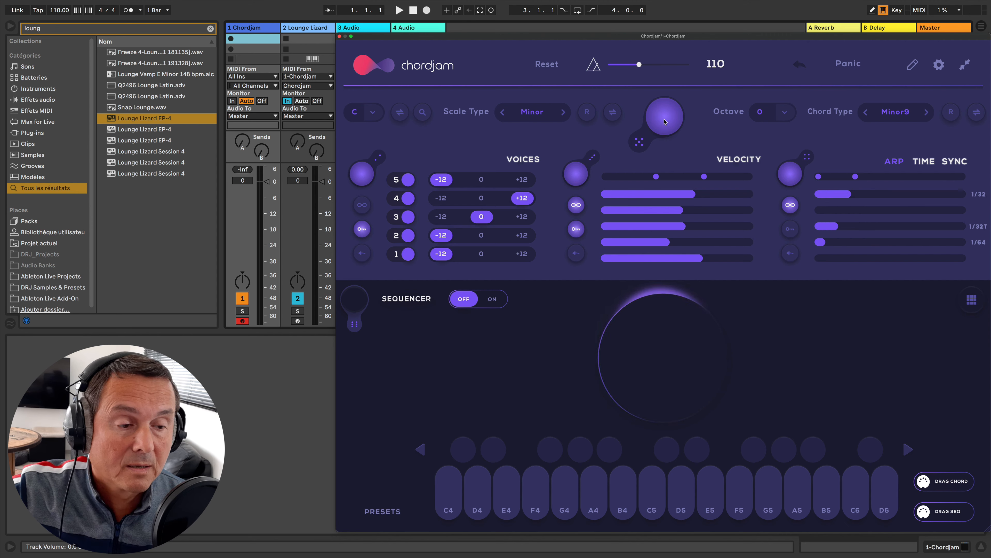
pyautogui.click(578, 231)
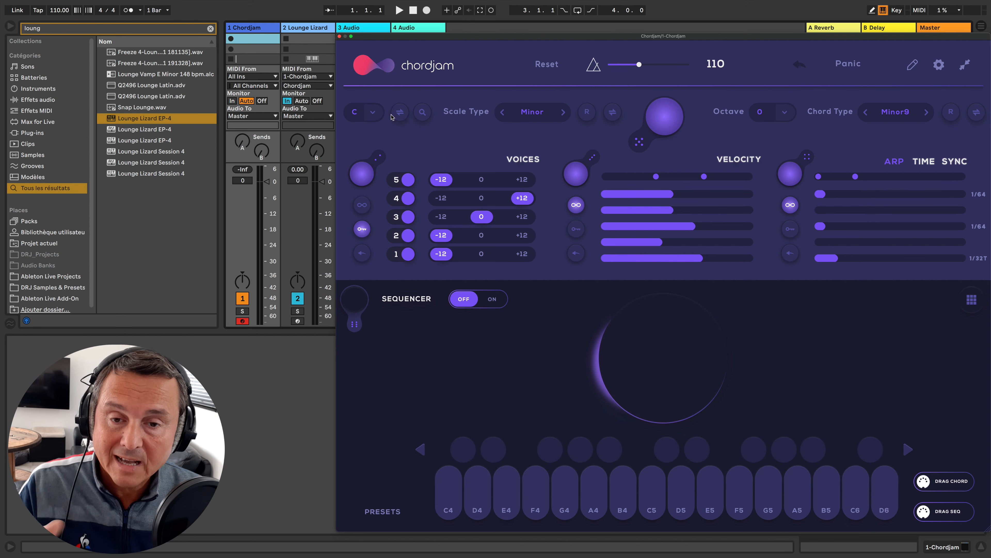
# - Examine the lists of available root notes, scale types and chord types and leave the current choices selected
pyautogui.click(373, 112)
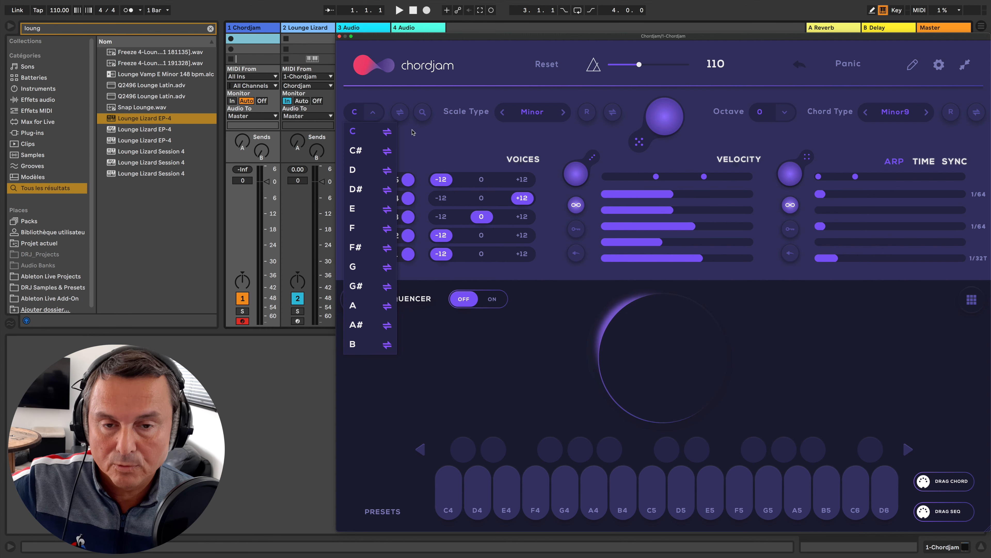
pyautogui.click(467, 132)
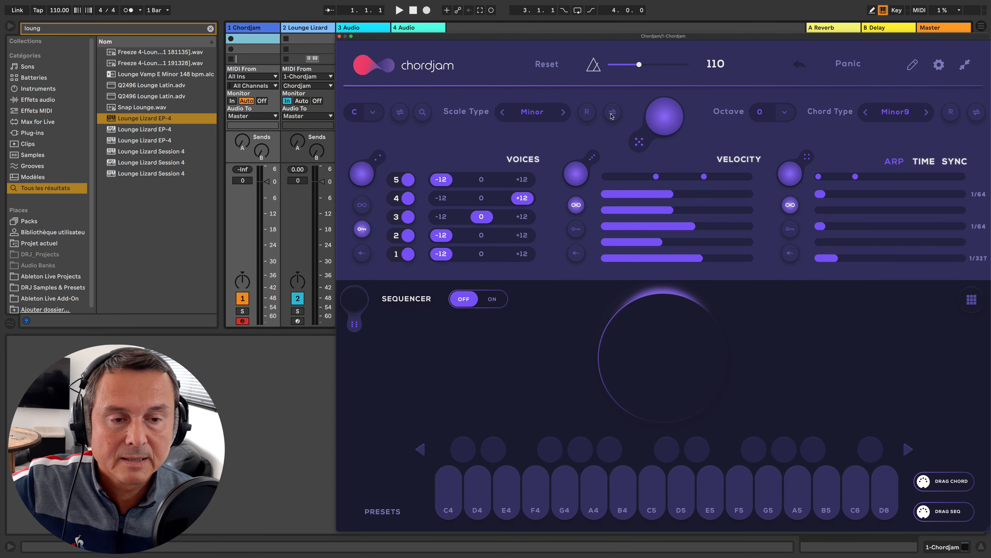
pyautogui.click(535, 114)
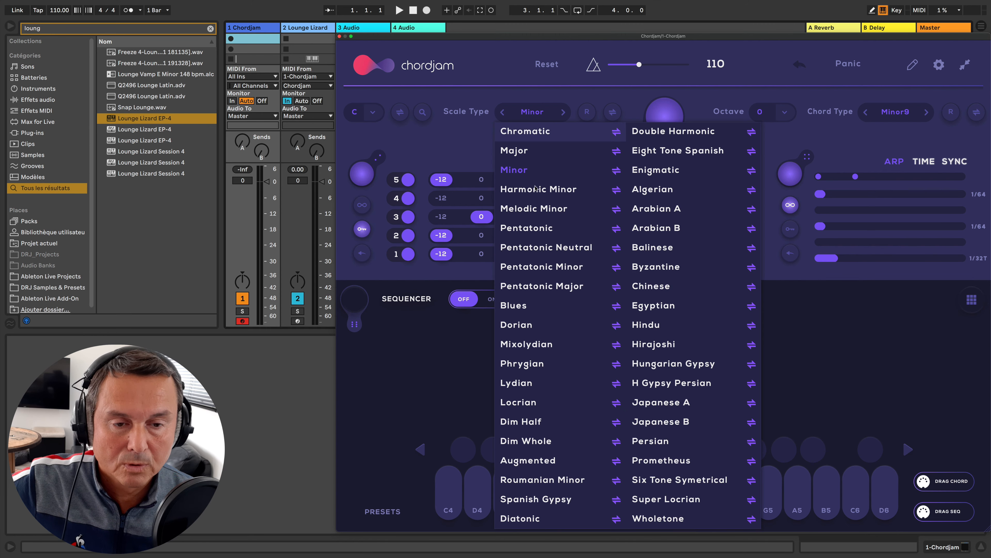
pyautogui.click(465, 137)
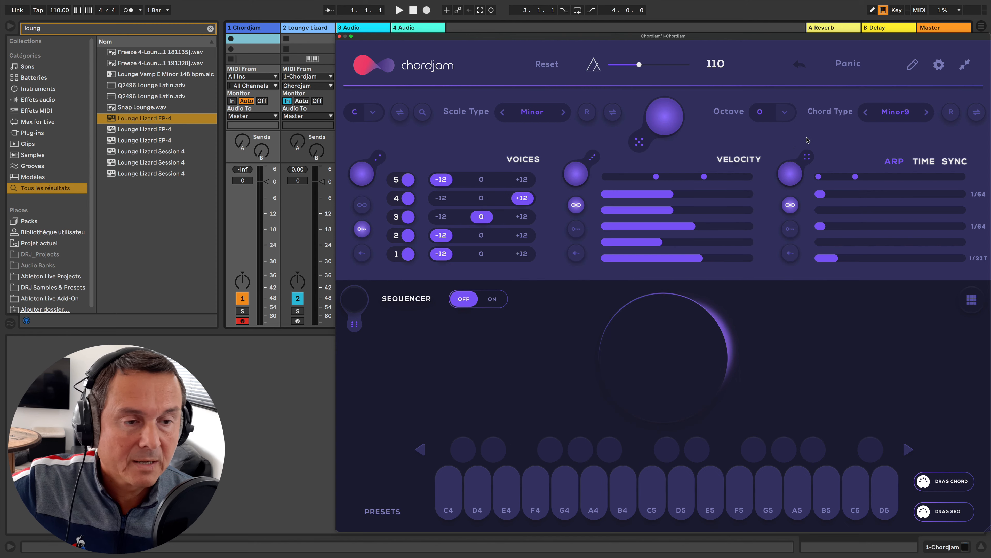
pyautogui.click(897, 114)
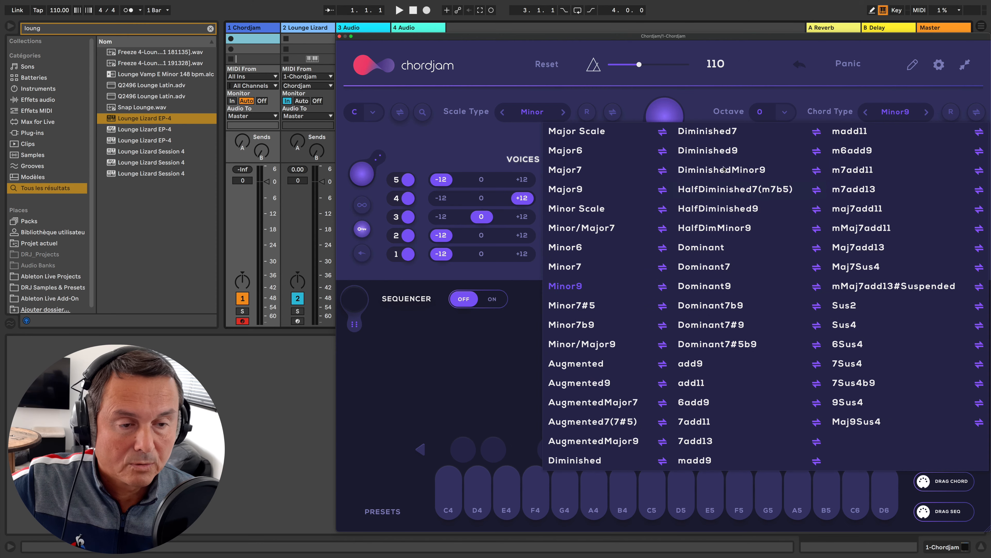
pyautogui.click(473, 142)
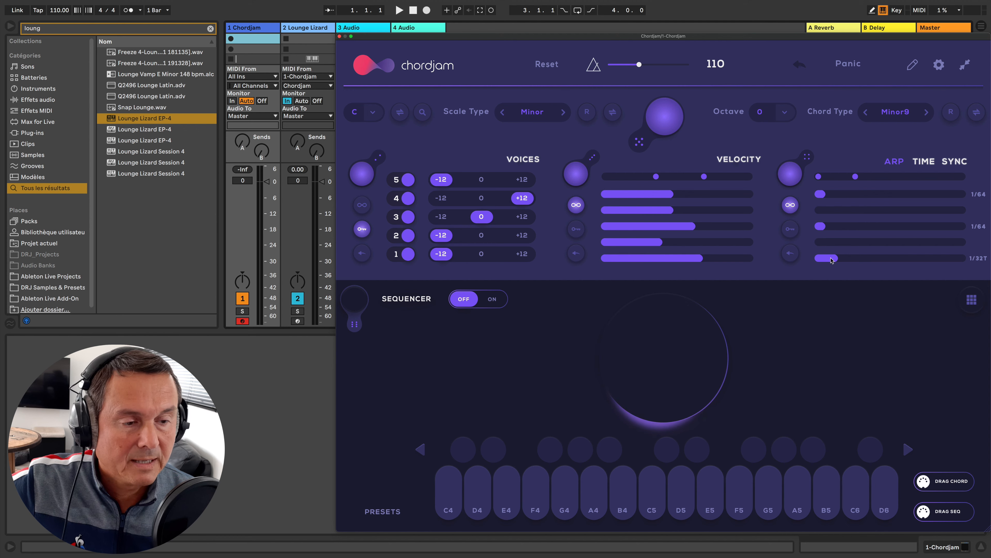
# - Examine the arpeggiator's play modes and rate options, and return to the Time settings
pyautogui.click(897, 163)
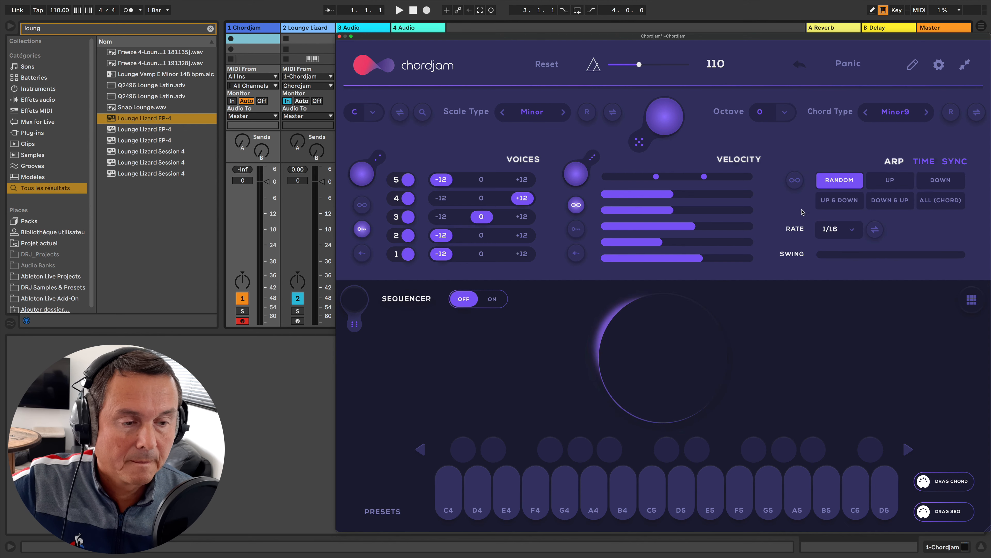
pyautogui.click(839, 231)
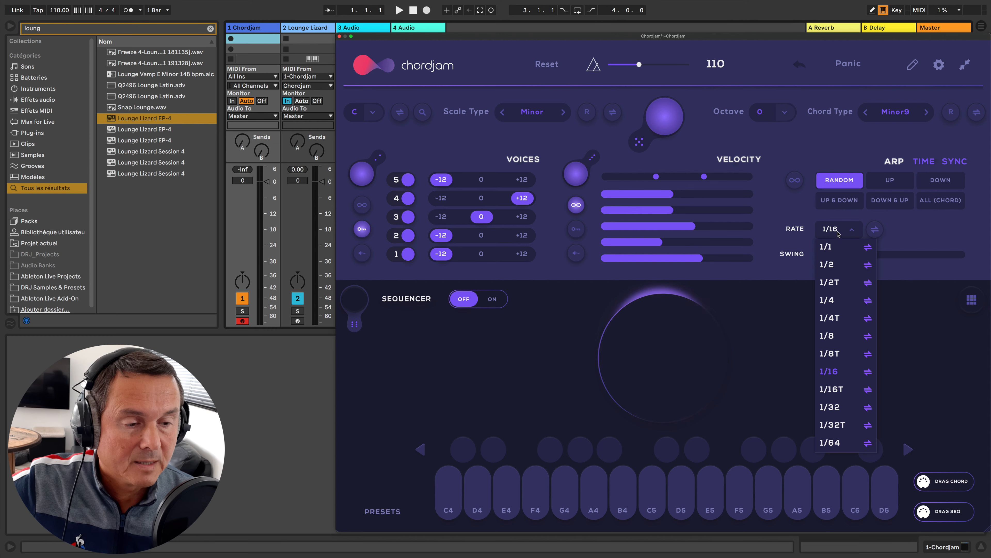
pyautogui.click(806, 212)
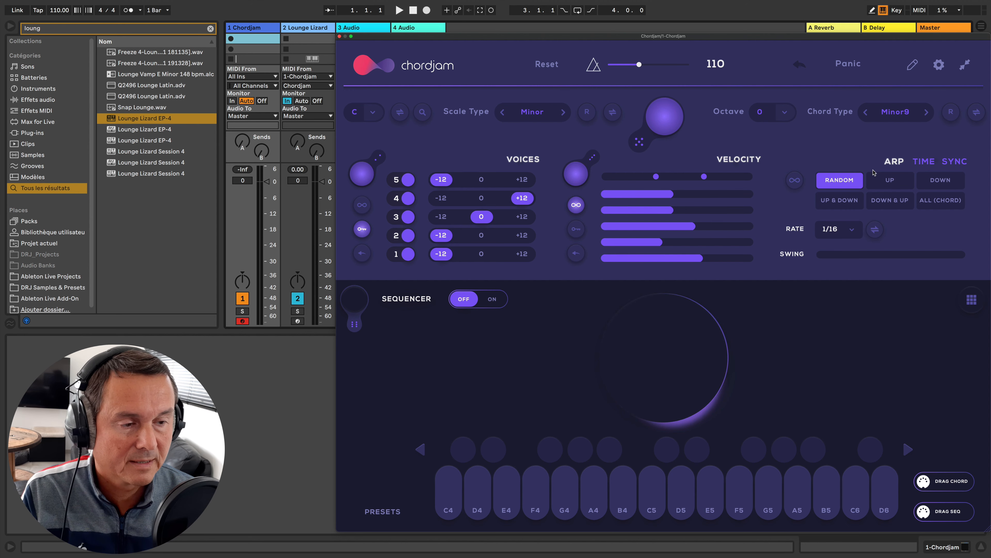
pyautogui.click(926, 162)
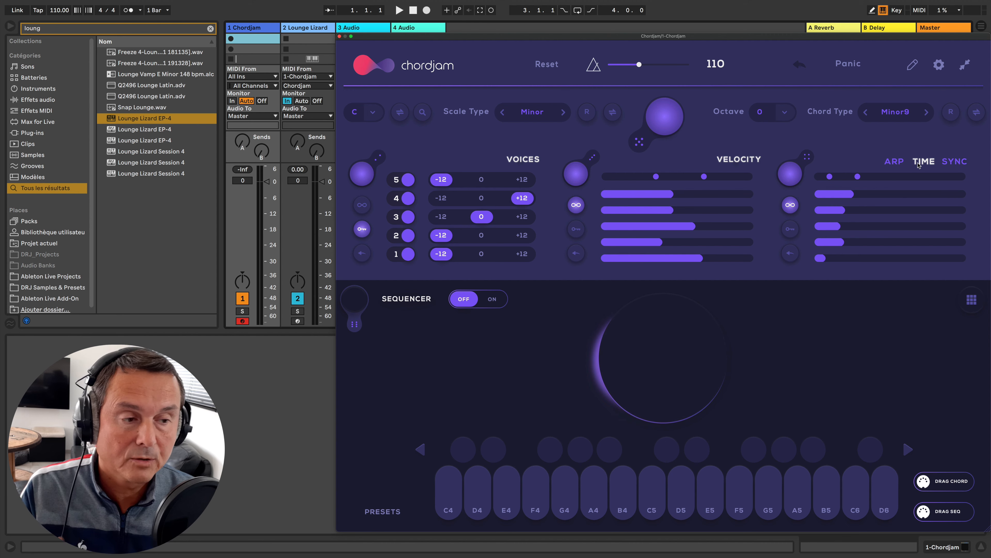
pyautogui.click(894, 164)
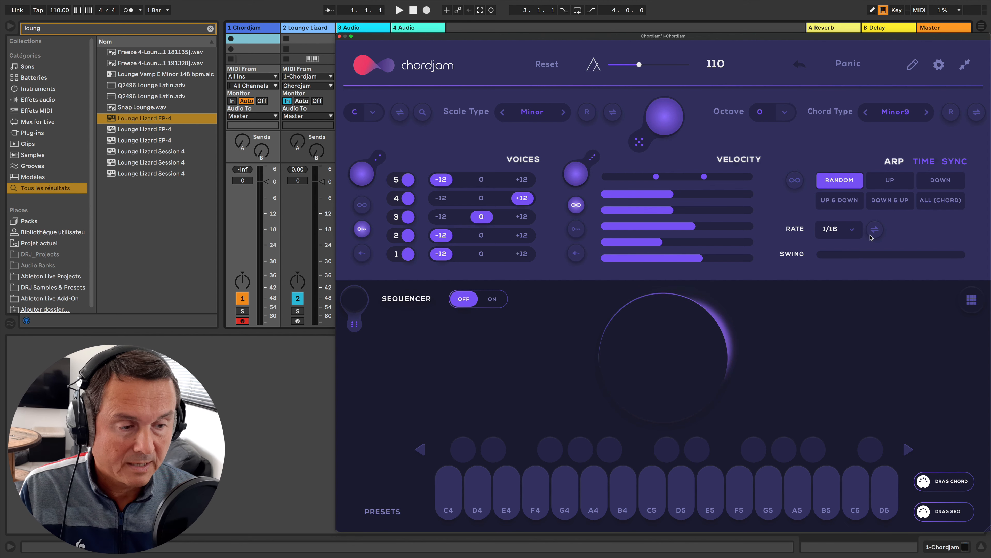
pyautogui.click(835, 228)
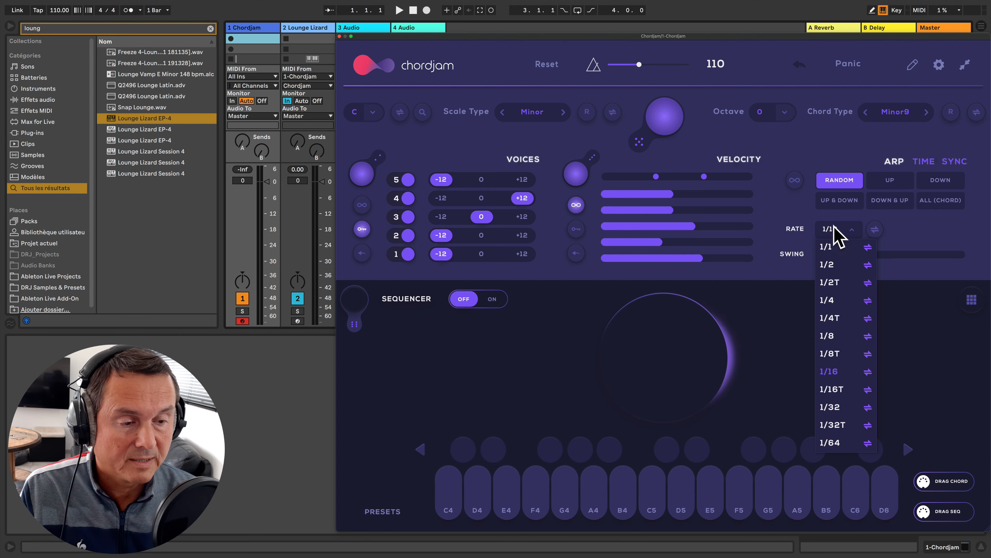
pyautogui.click(799, 215)
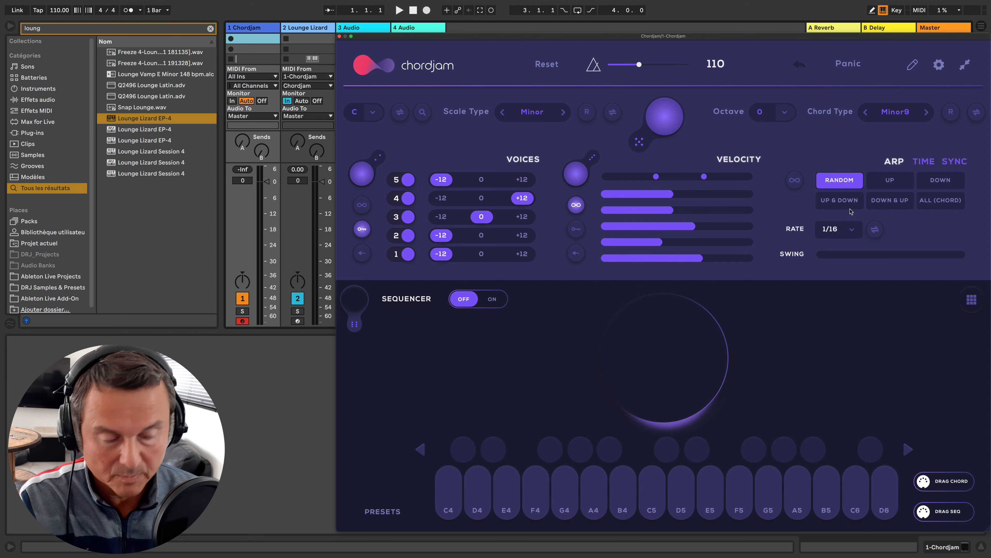
pyautogui.click(925, 162)
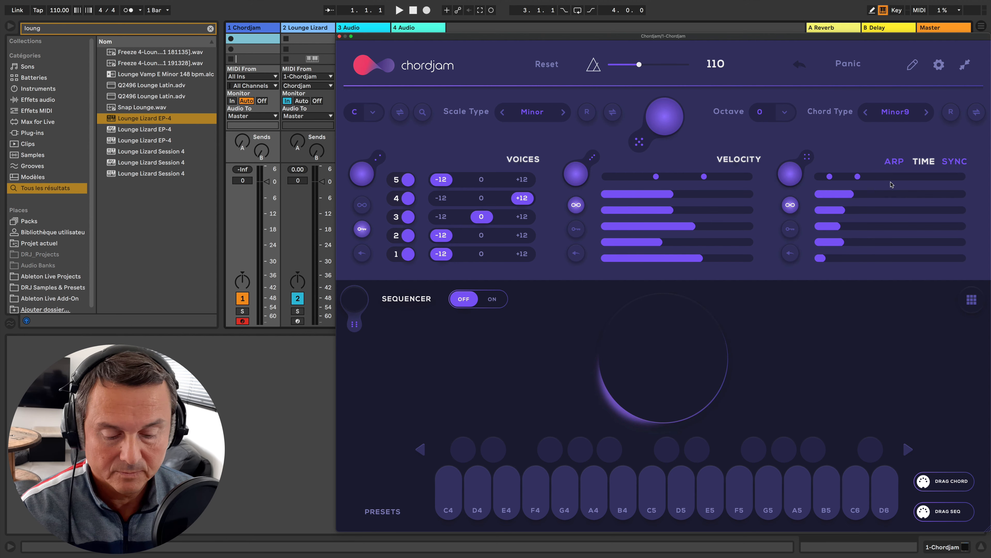
# - Play a few chords with the Time settings, and compare them with the arpeggiator in Random mode
pyautogui.press('a')
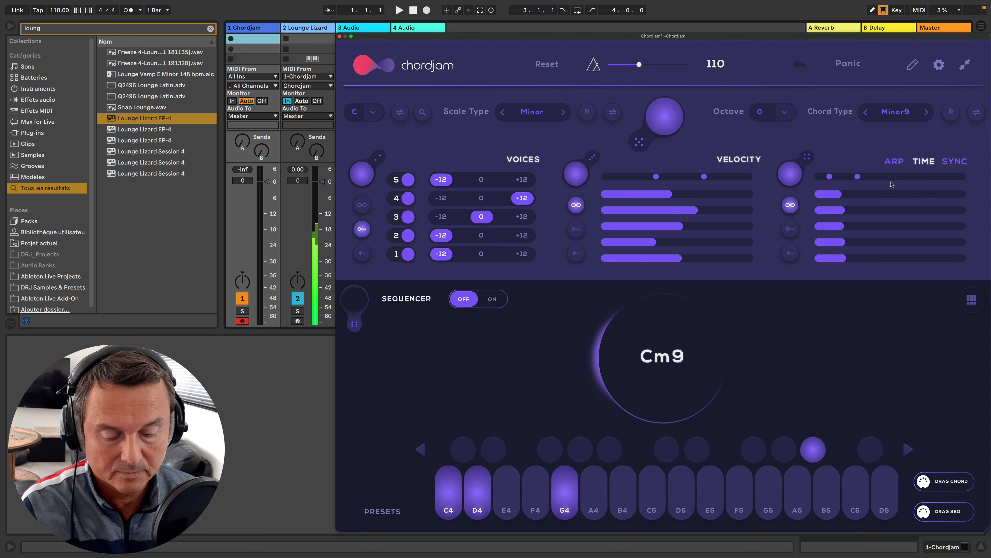
pyautogui.press('d')
pyautogui.press('a')
pyautogui.click(895, 161)
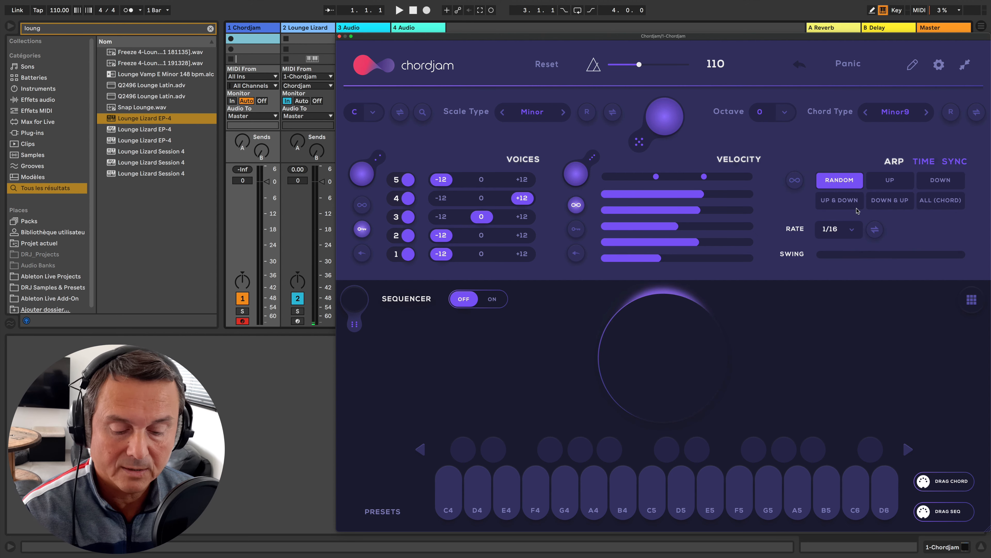
pyautogui.press('a')
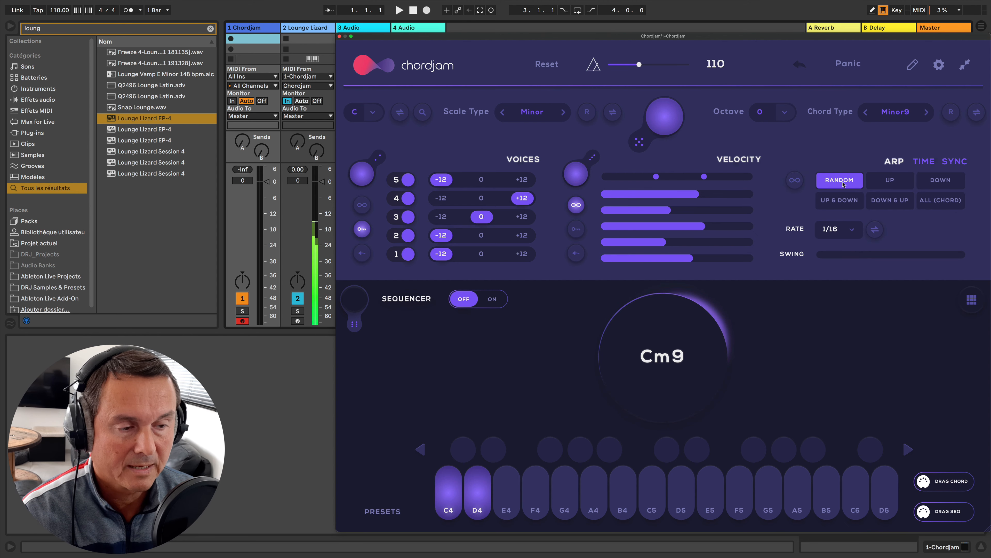
# - Try the arpeggiator's Up mode by playing a few chords
pyautogui.click(885, 182)
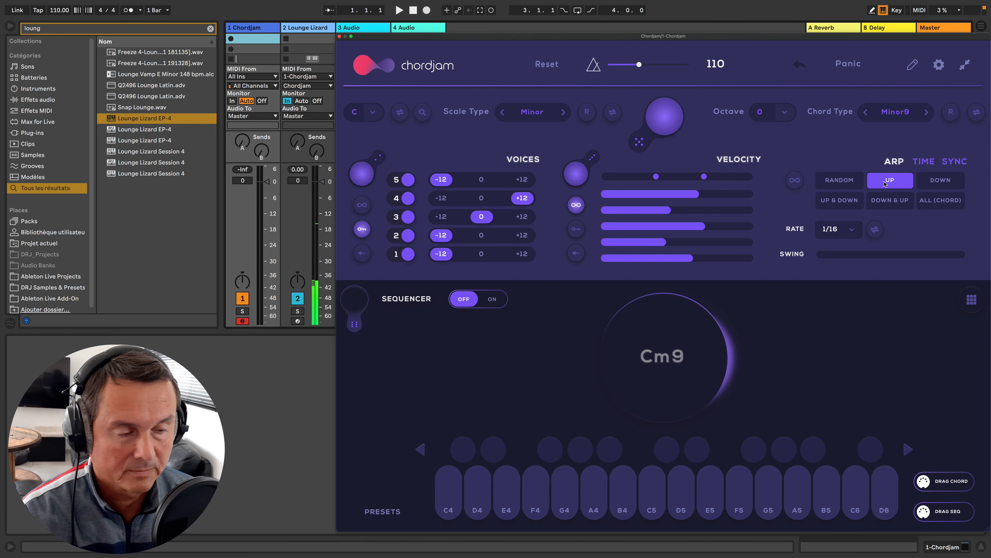
pyautogui.press('d')
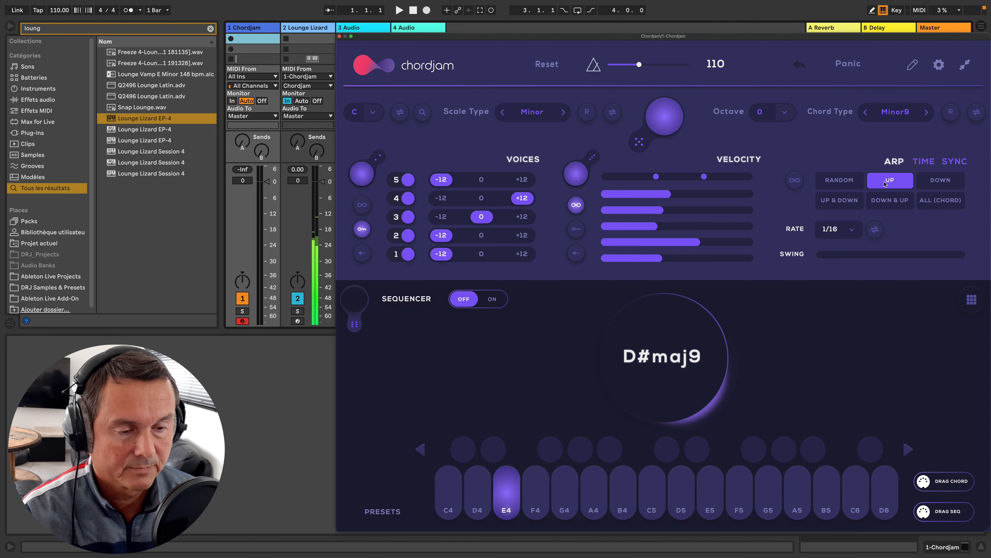
pyautogui.press('a')
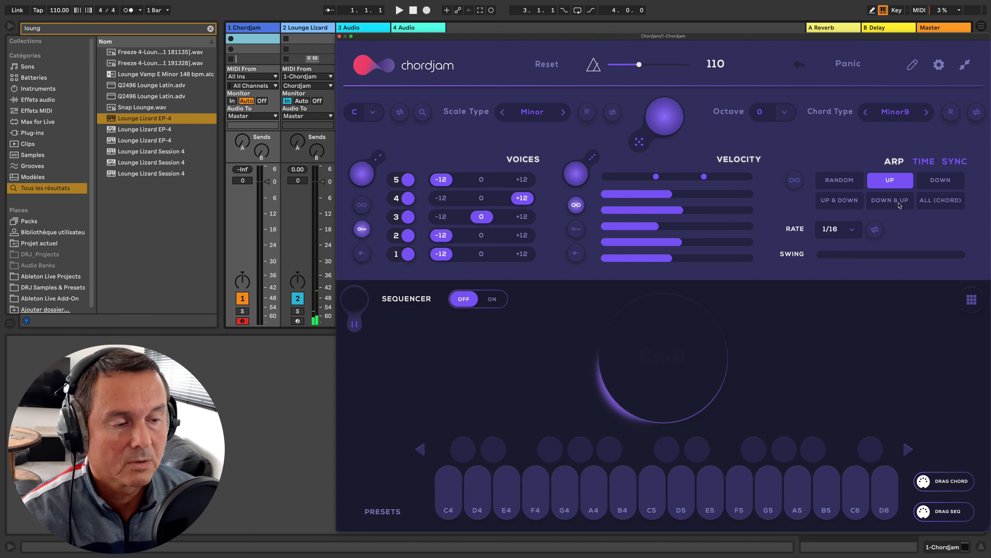
# - Try an arpeggiator rate of 1/8 while playing chords, and return the rate to 1/16
pyautogui.click(837, 229)
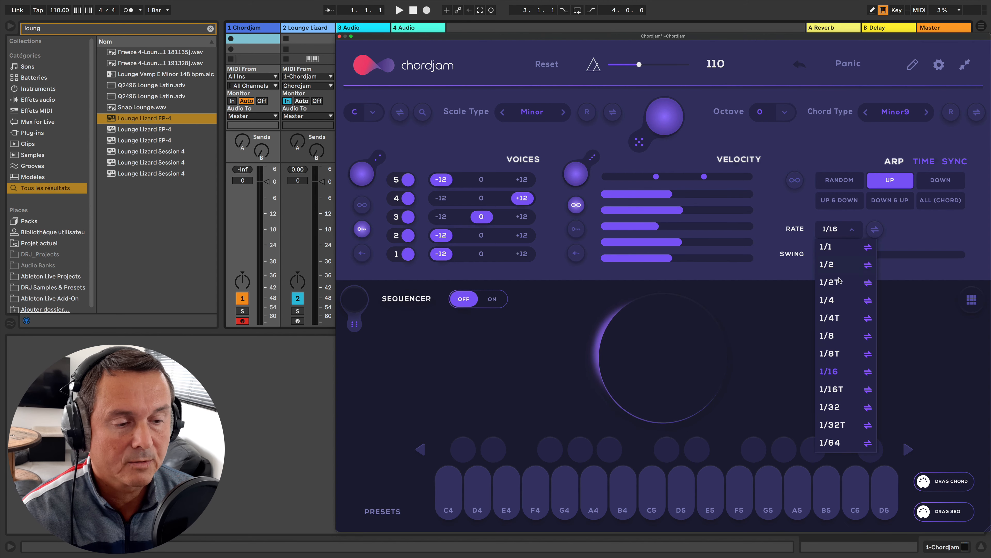
pyautogui.click(840, 337)
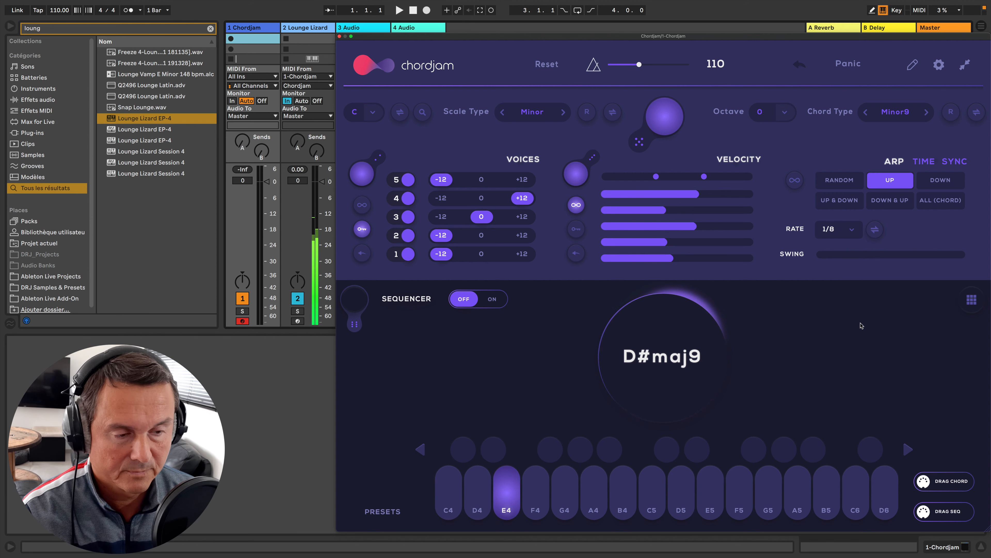
pyautogui.click(844, 234)
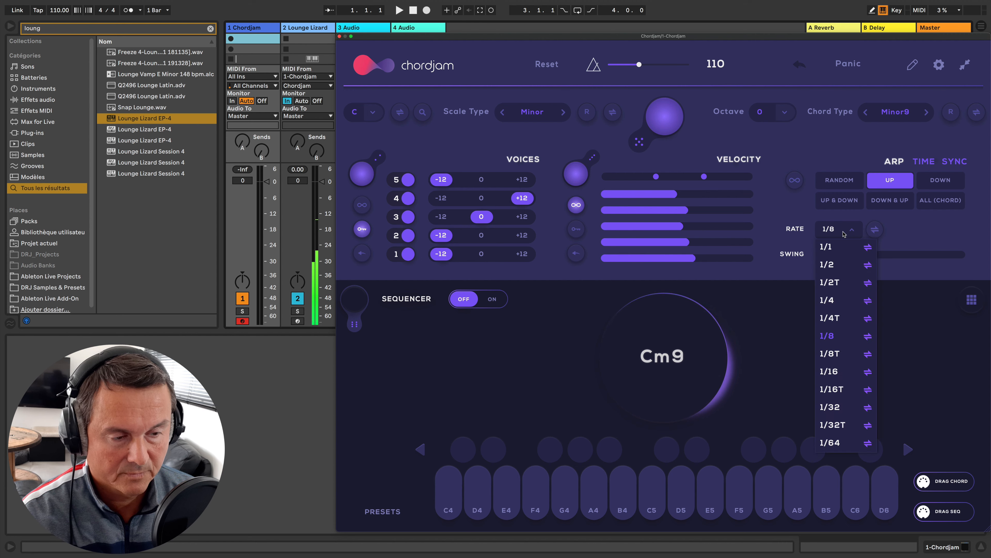
pyautogui.click(843, 372)
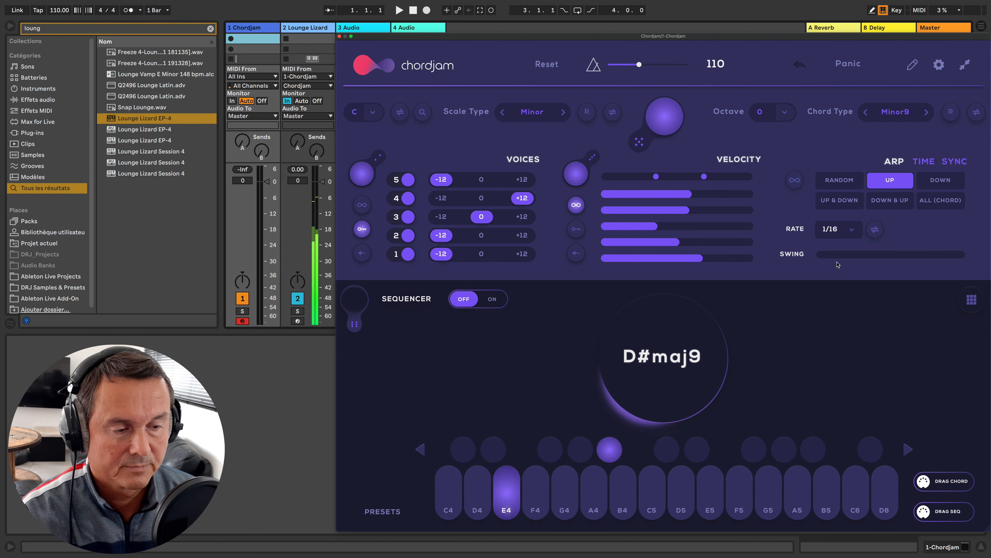
# - Try the arpeggiator swing at a medium and a near-maximum amount, and lower it to the minimum again
pyautogui.moveTo(828, 255); pyautogui.dragTo(880, 257)
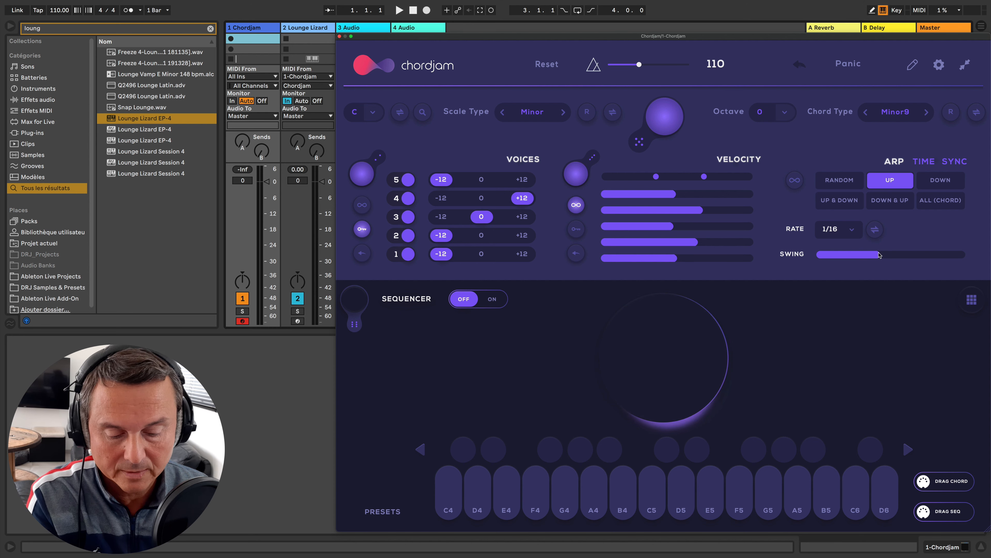
pyautogui.moveTo(880, 254); pyautogui.dragTo(951, 261)
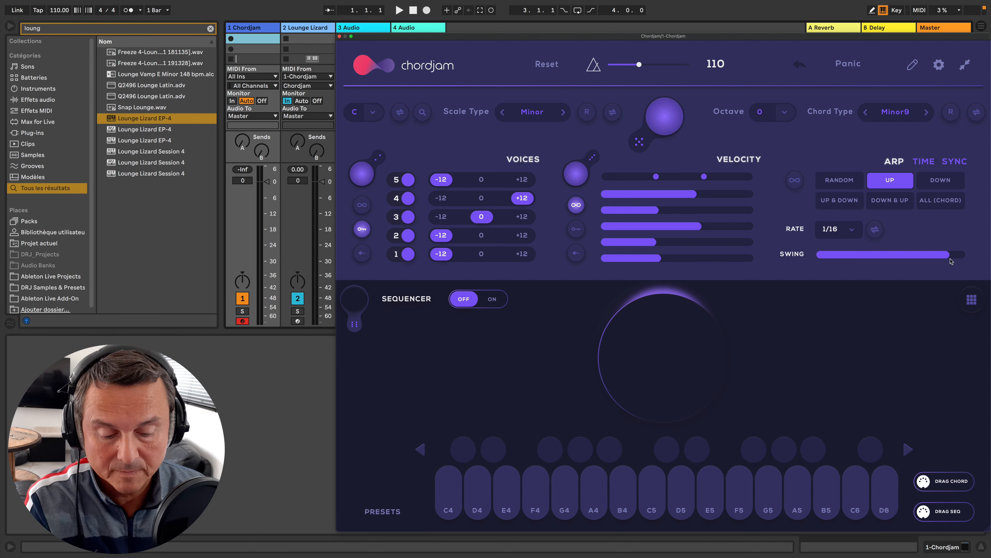
pyautogui.moveTo(951, 261); pyautogui.dragTo(802, 263)
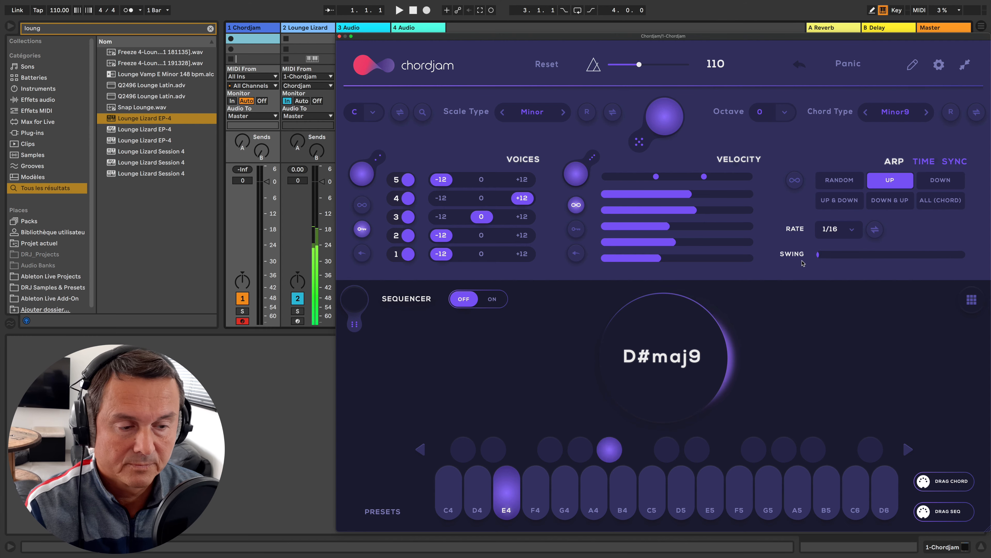
# - Set the arpeggiator to Random mode and return to the Time settings
pyautogui.click(840, 187)
pyautogui.click(923, 162)
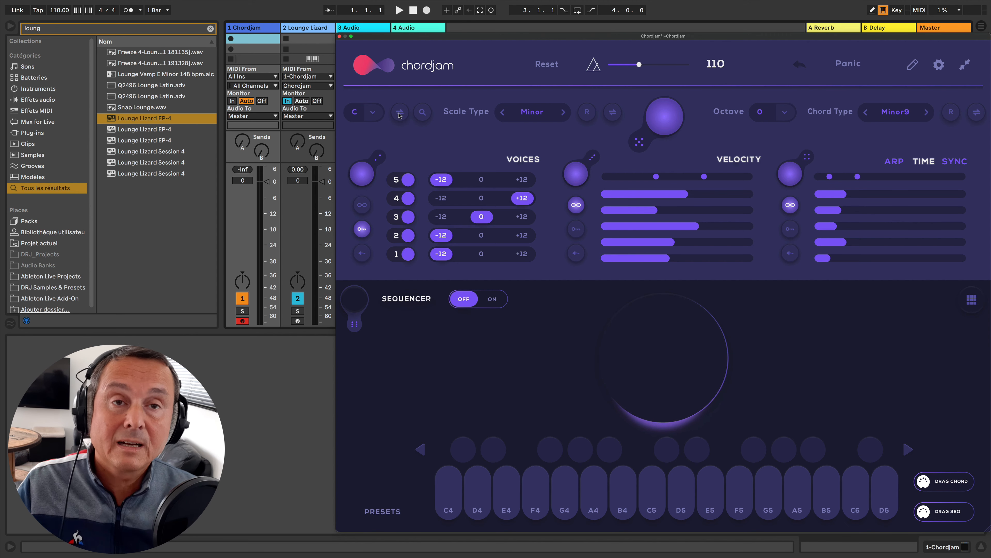
# - Examine the root note list and the arpeggiator rate list, including the double-arrow option beside each entry
pyautogui.click(373, 114)
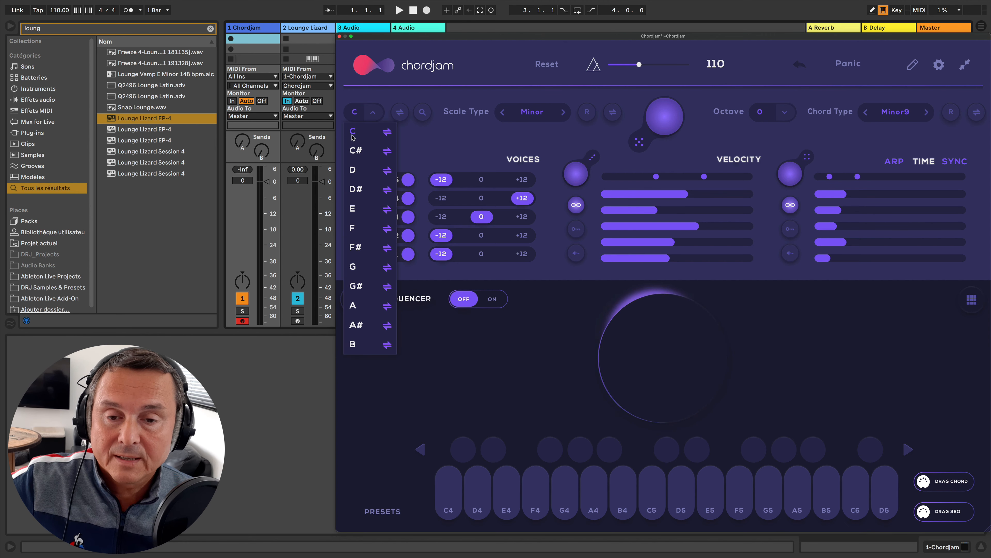
pyautogui.click(535, 115)
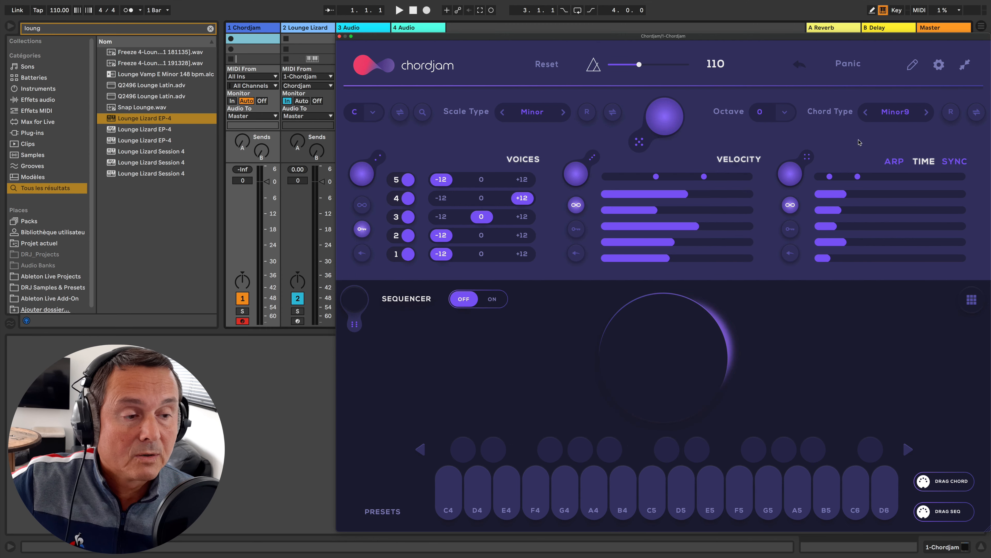
pyautogui.click(892, 161)
pyautogui.click(835, 229)
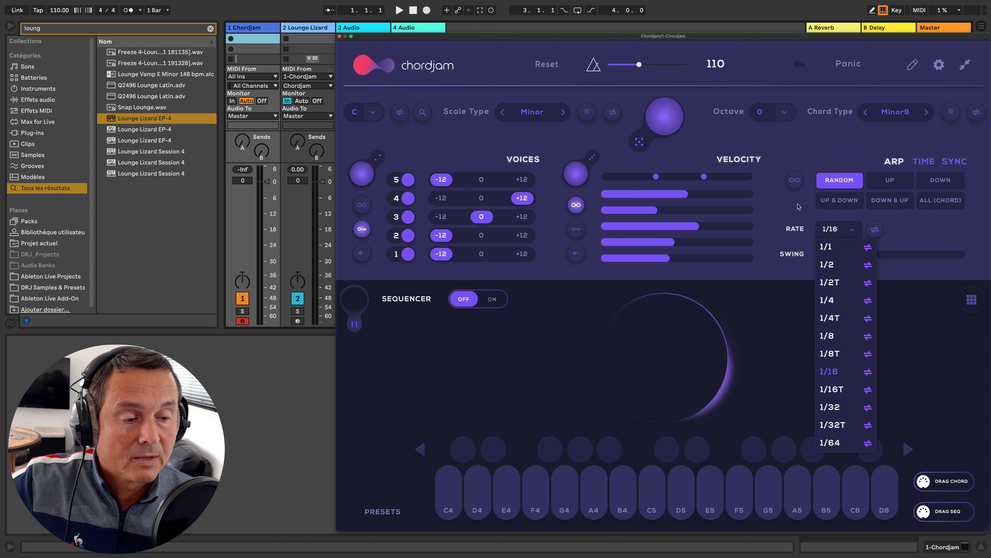
# - Try the double-arrow option of the root note and switch the root note to D
pyautogui.click(374, 116)
pyautogui.click(400, 113)
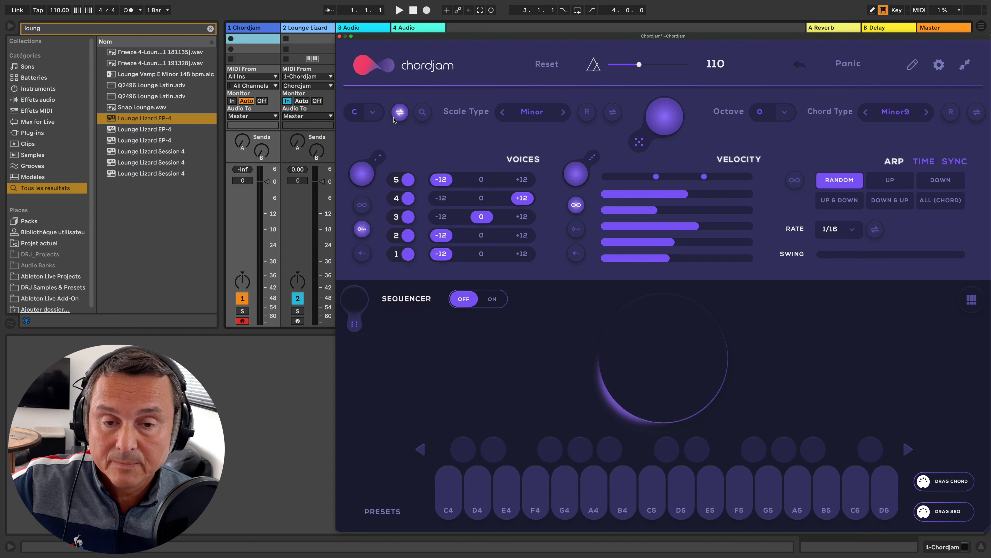
pyautogui.click(367, 117)
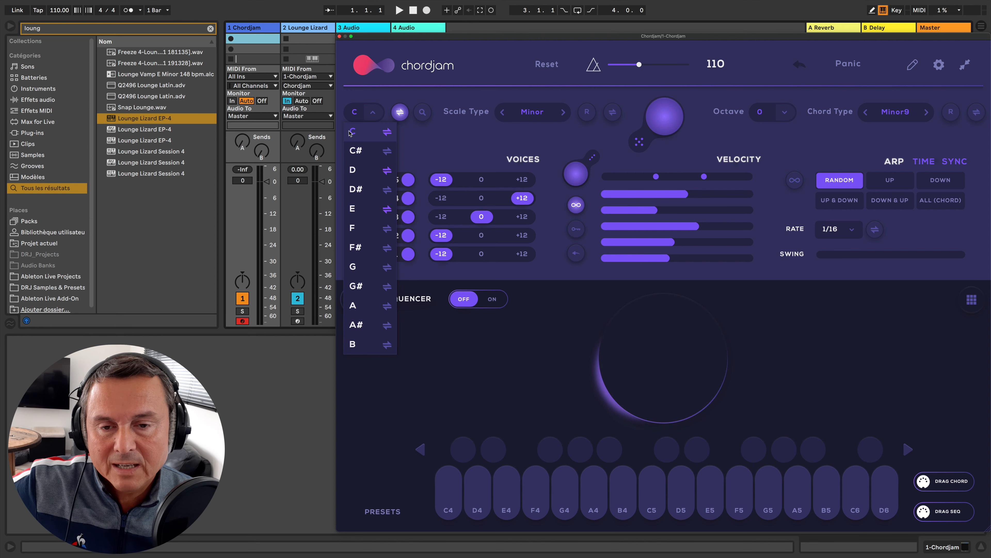
pyautogui.click(446, 149)
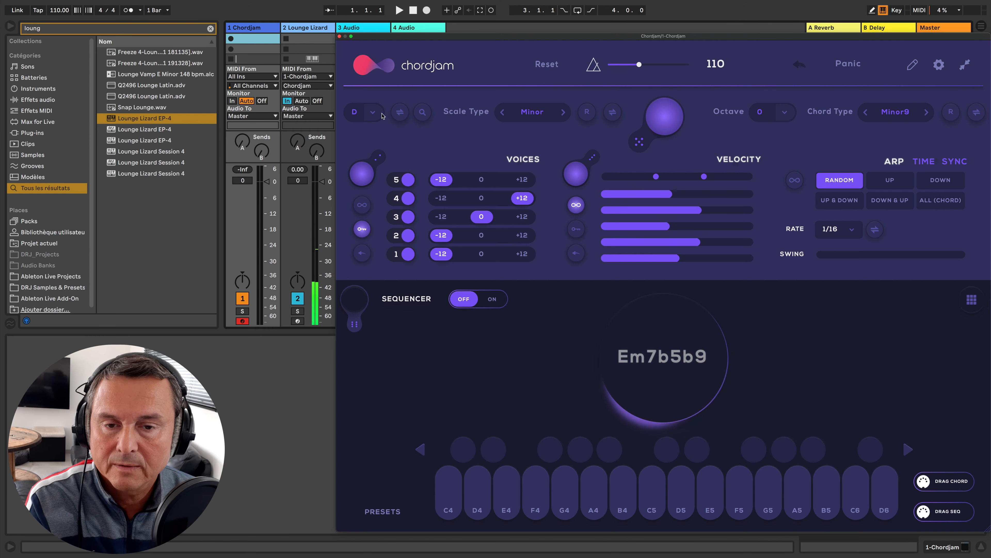
# - Set the root note to C
pyautogui.click(374, 113)
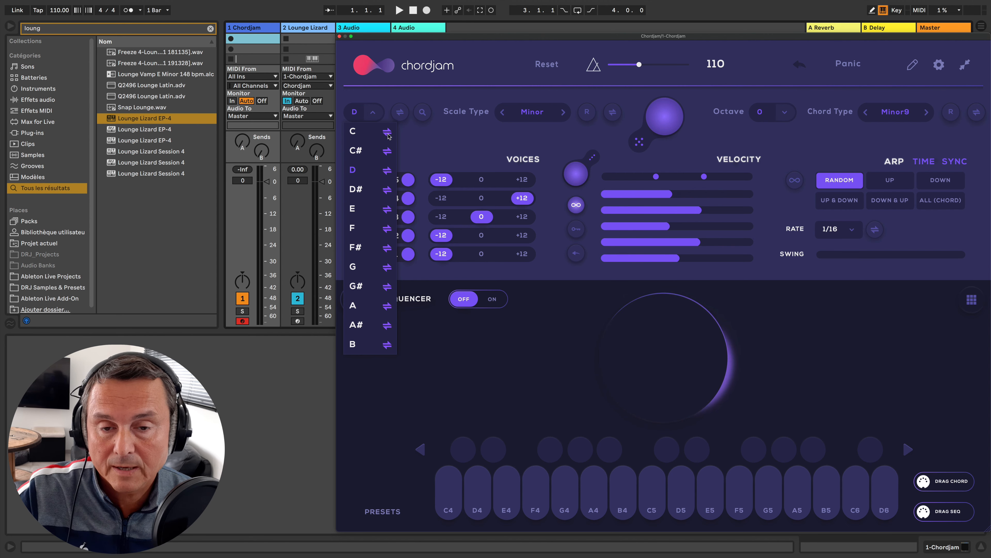
pyautogui.click(374, 114)
pyautogui.click(373, 116)
pyautogui.click(366, 134)
# - Examine the options in the scale type, chord type and arpeggiator rate lists, and return to the Time settings
pyautogui.click(546, 117)
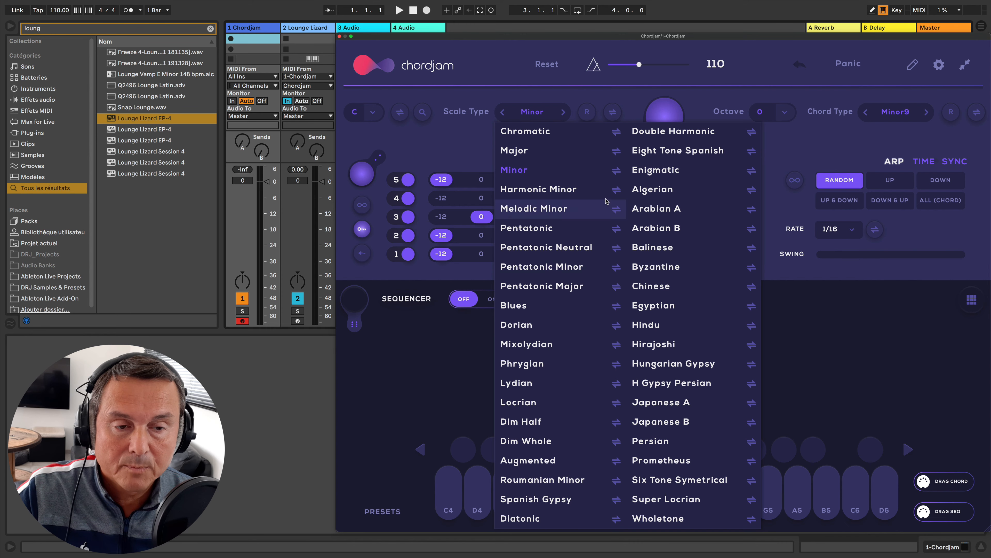
pyautogui.click(476, 136)
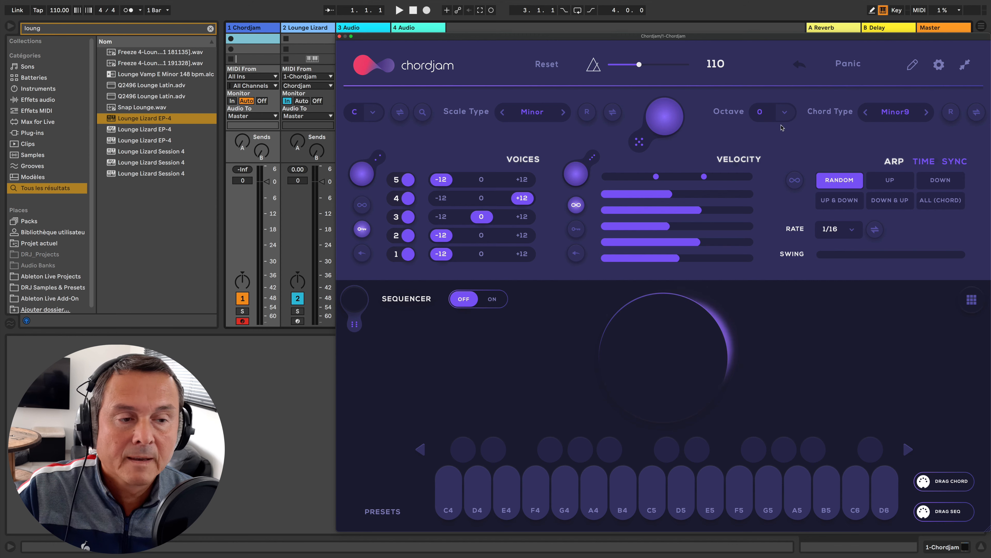
pyautogui.click(895, 118)
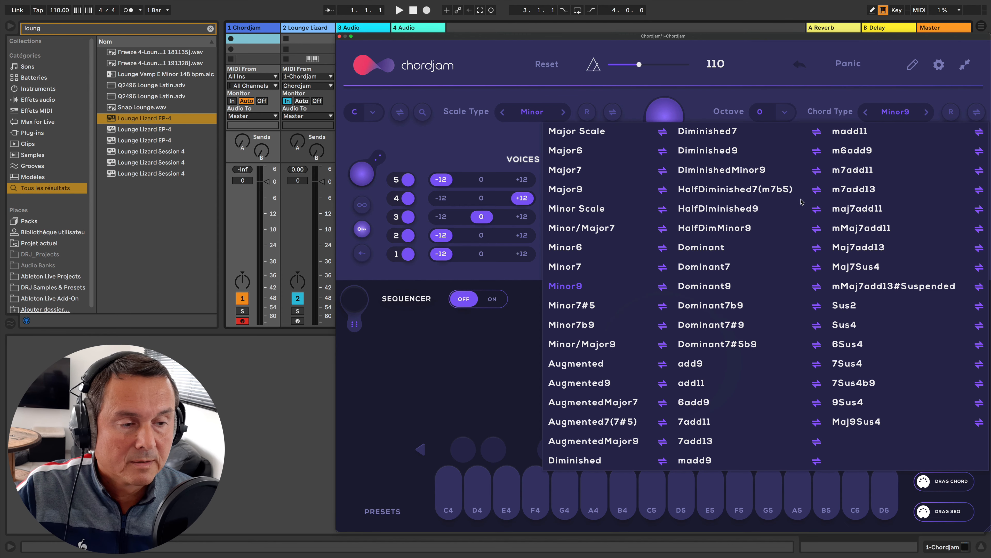
pyautogui.click(815, 101)
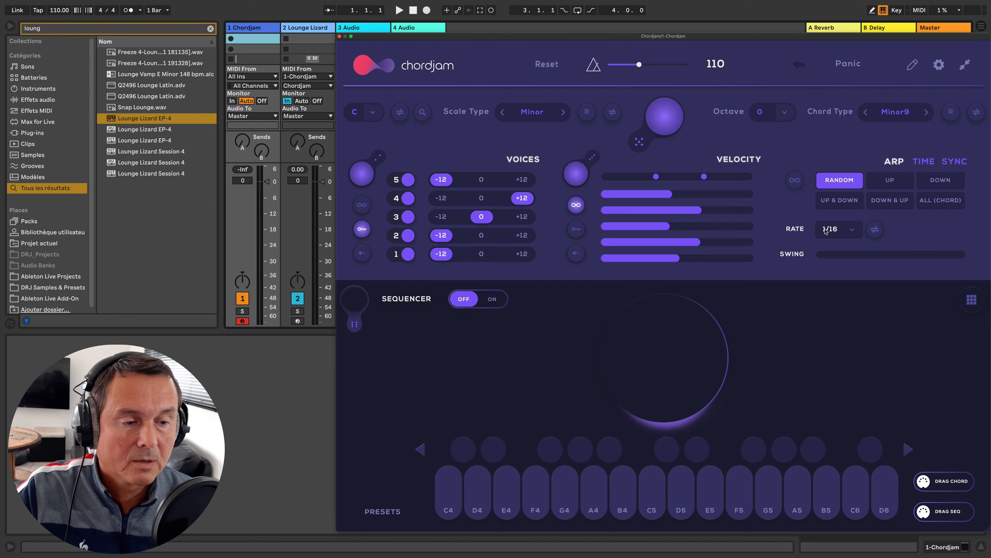
pyautogui.click(848, 234)
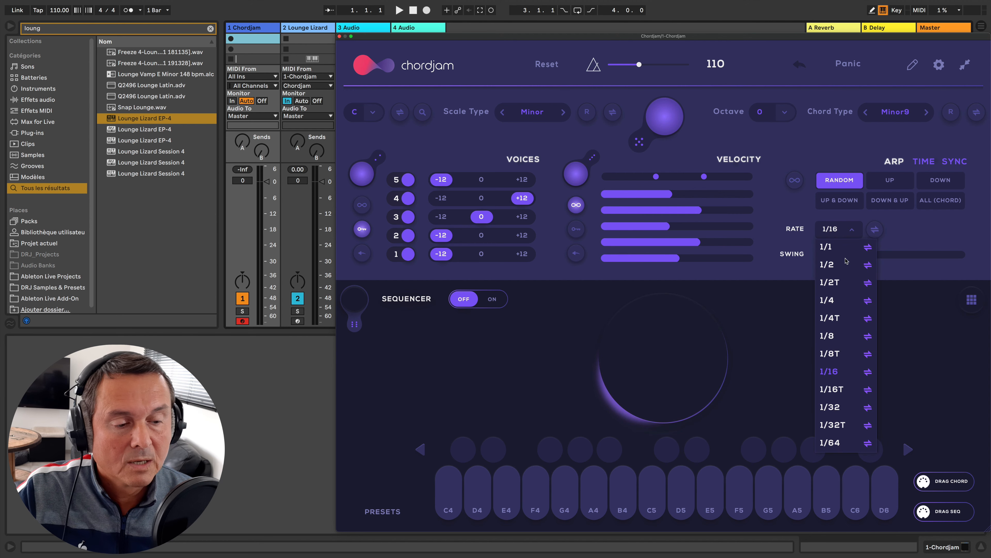
pyautogui.click(915, 238)
pyautogui.click(921, 166)
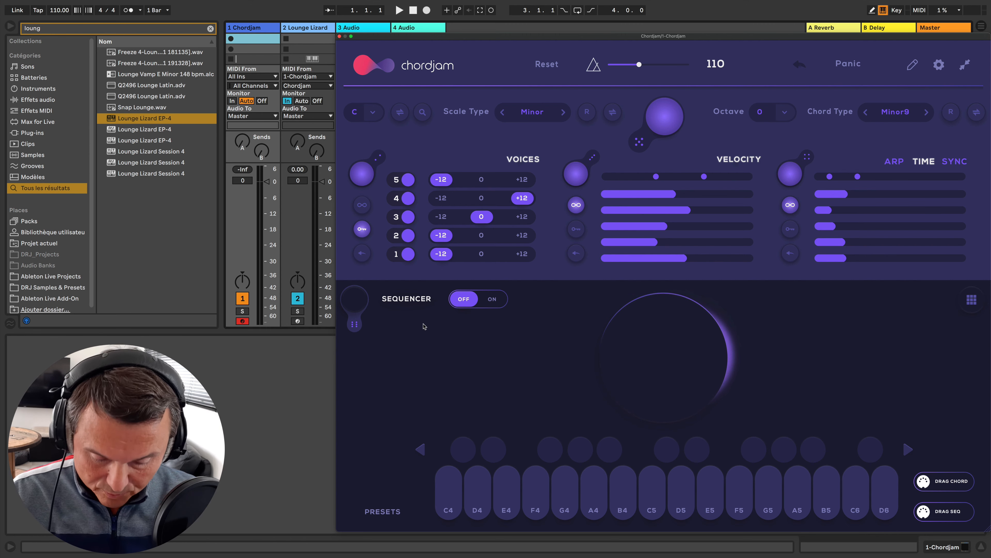
# - Turn on the sequencer, switching it off and on again to compare the two states
pyautogui.click(492, 300)
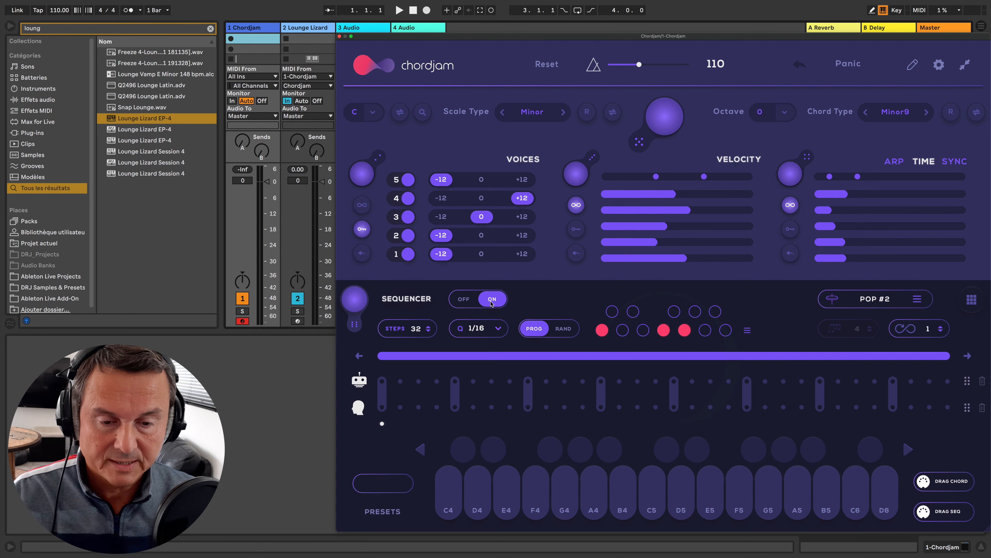
pyautogui.click(465, 300)
pyautogui.click(491, 300)
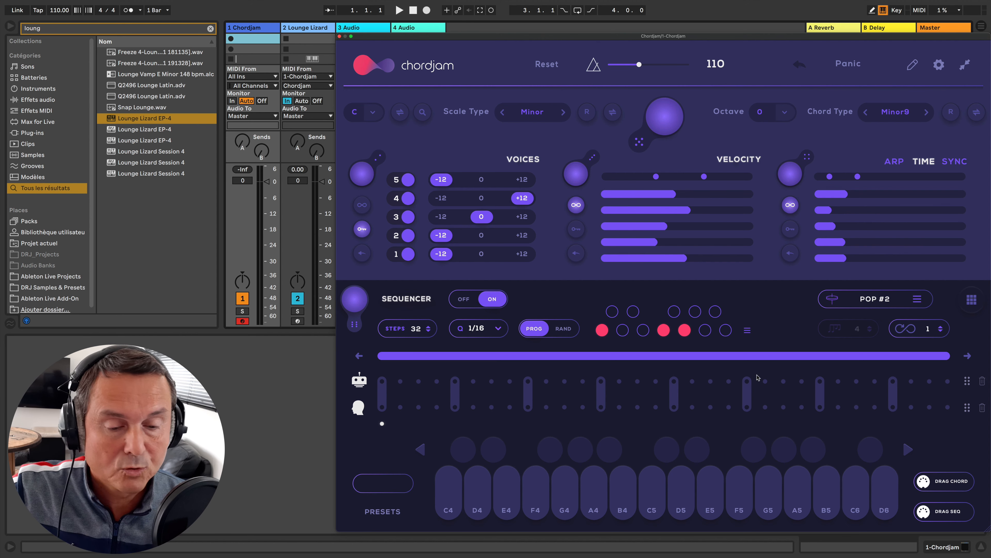
# - Try reducing the sequencer to 2 steps, and set the step count to 32
pyautogui.moveTo(419, 327); pyautogui.dragTo(419, 422)
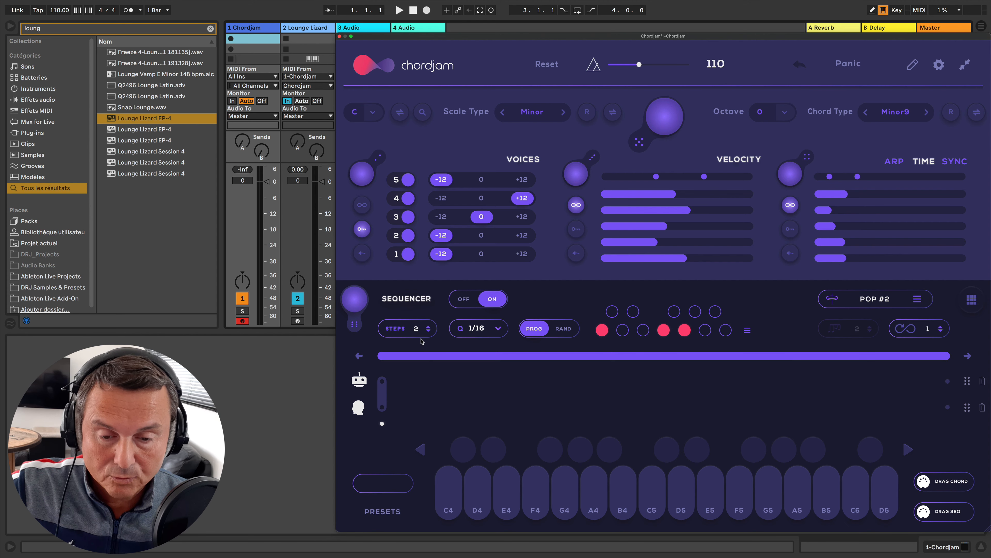
pyautogui.moveTo(422, 345); pyautogui.dragTo(421, 329)
pyautogui.doubleClick(417, 331)
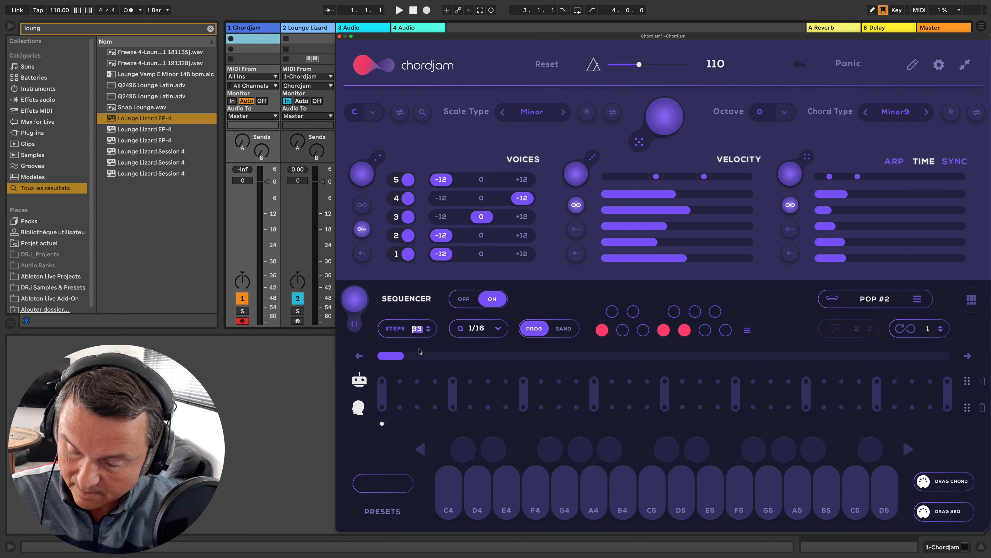
pyautogui.write('32')
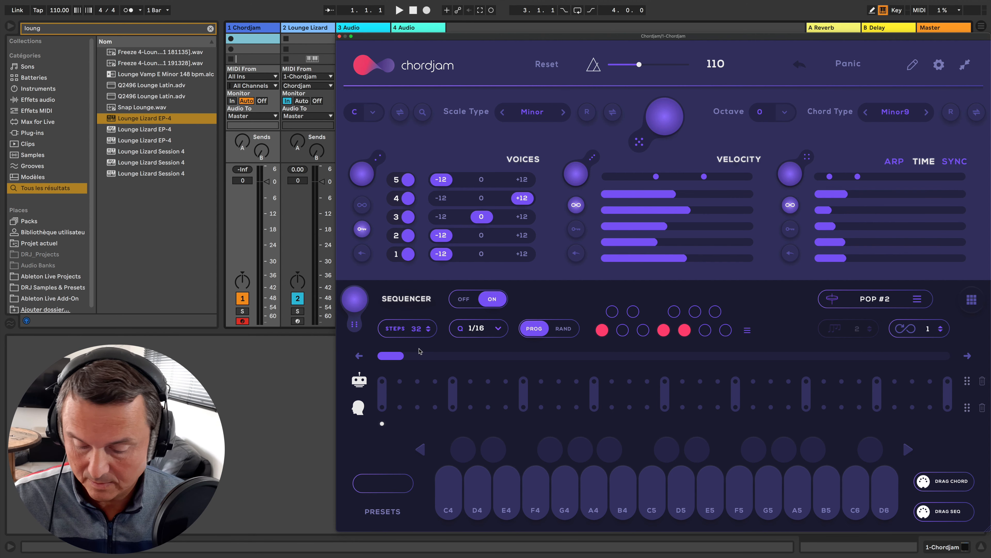
pyautogui.press('Return')
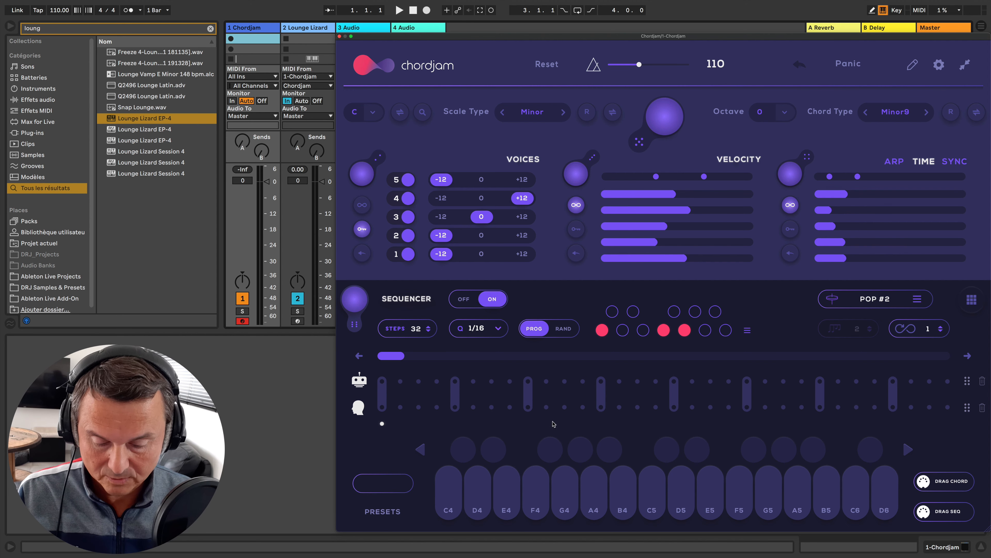
# - Start and stop playback briefly, and extend the sequencer's loop range across all 32 steps
pyautogui.press('space')
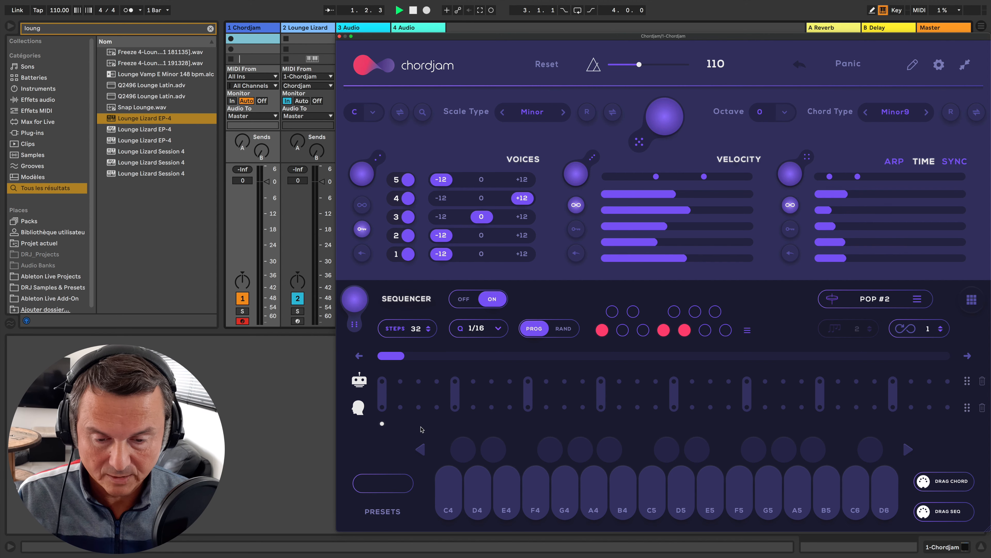
pyautogui.press('space')
pyautogui.moveTo(401, 357); pyautogui.dragTo(950, 363)
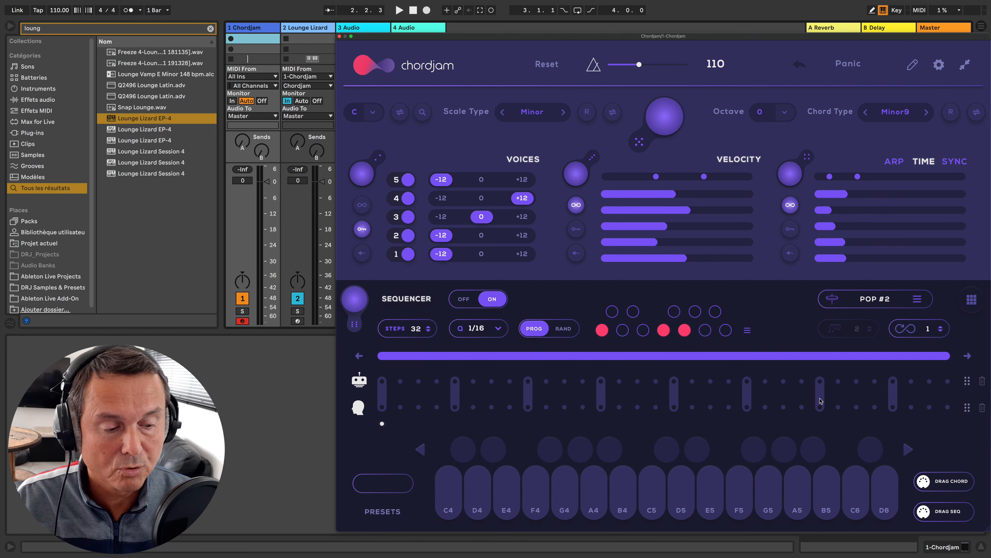
# - Start and stop playback briefly, and examine the note values available for the sequencer's step rate
pyautogui.press('space')
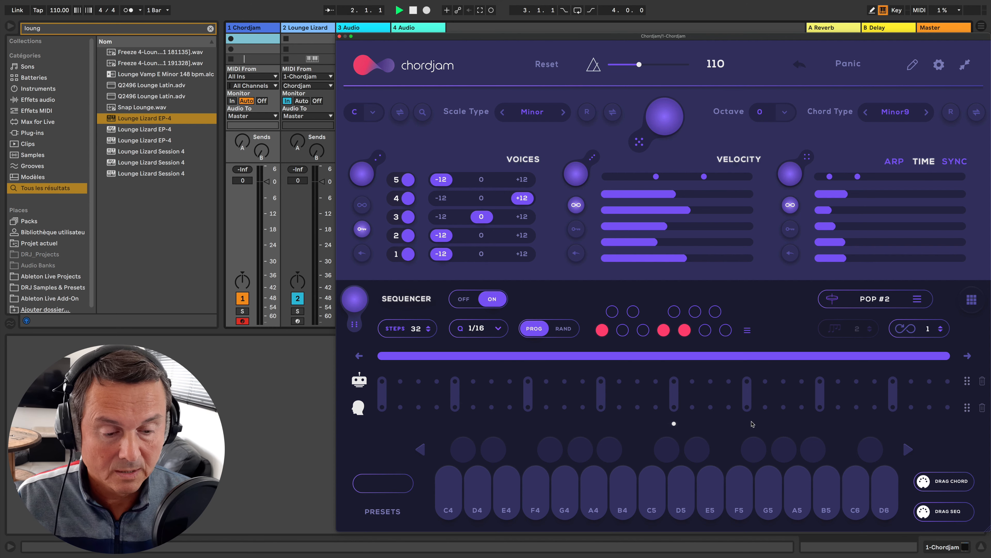
pyautogui.press('space')
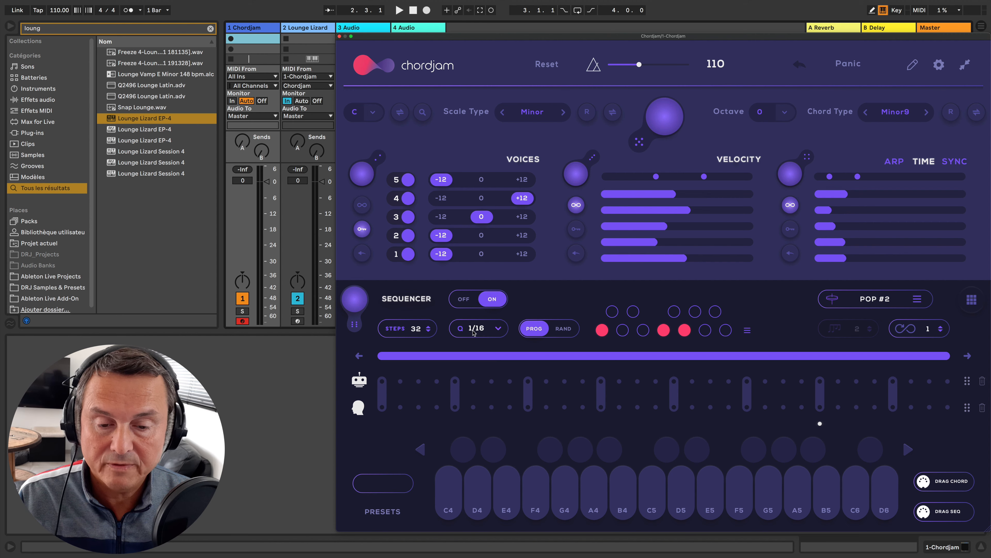
pyautogui.click(485, 329)
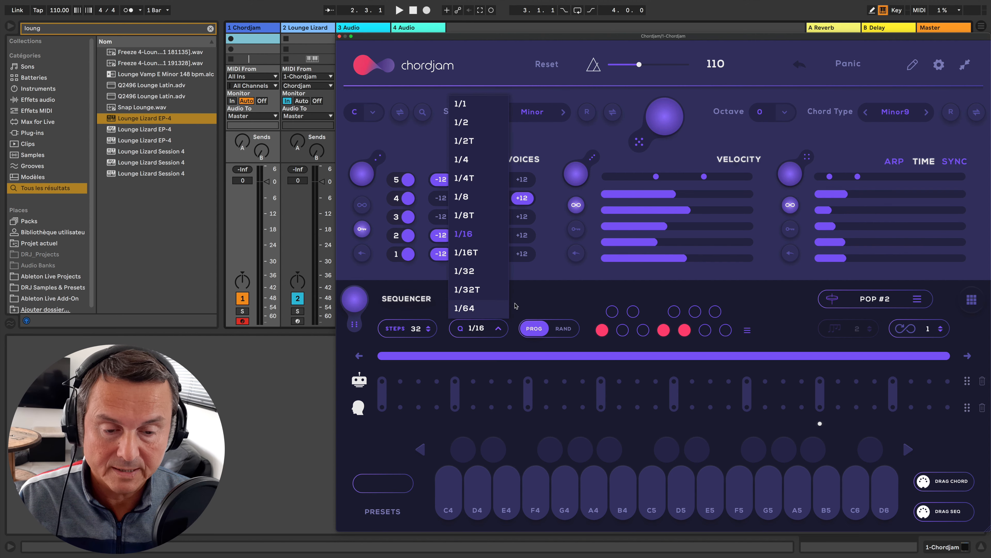
pyautogui.click(531, 306)
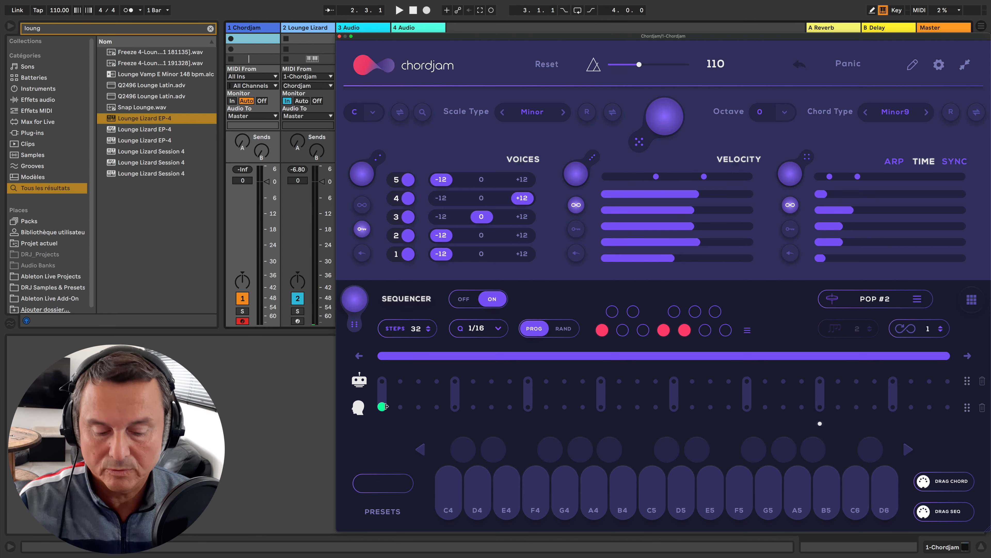
# - Draw a Cm9 chord across sequencer steps 1 to 9 and a D#maj9 chord across steps 10 to 17, auditioning after each
pyautogui.moveTo(387, 408); pyautogui.dragTo(532, 414)
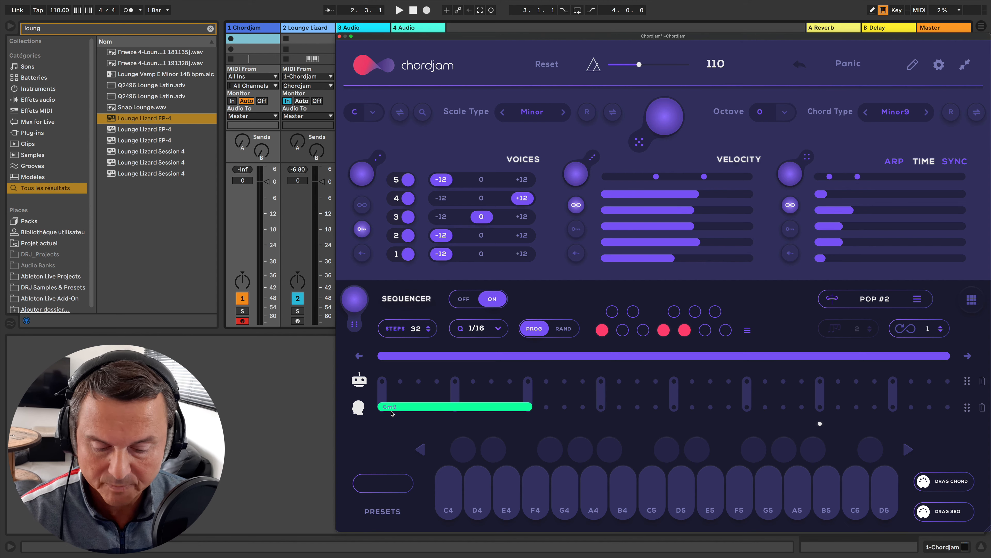
pyautogui.press('space')
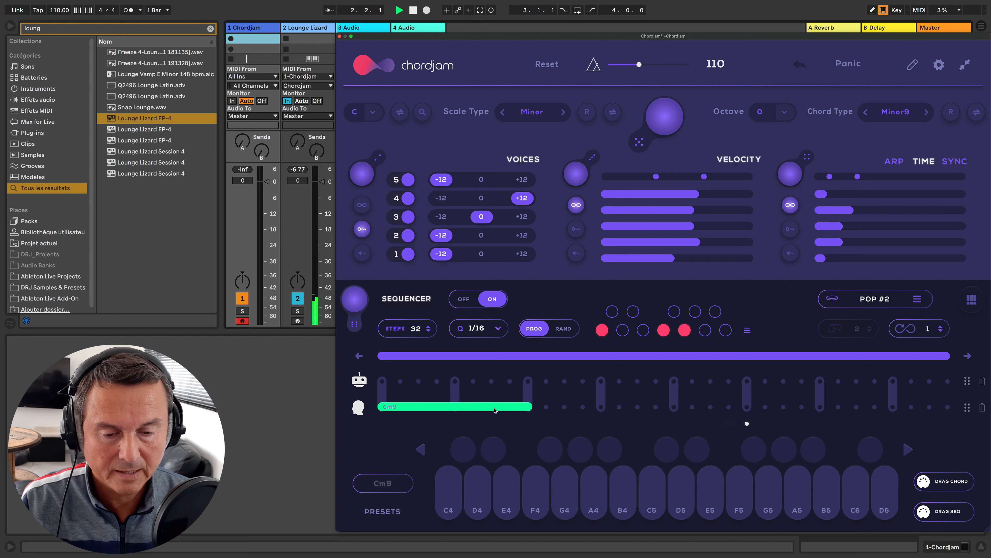
pyautogui.press('space')
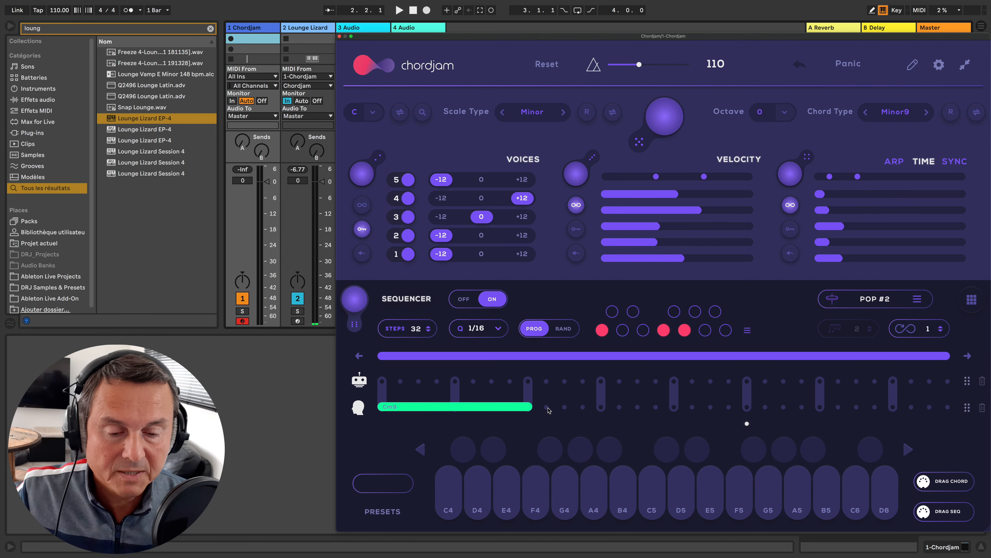
pyautogui.moveTo(564, 407); pyautogui.dragTo(677, 413)
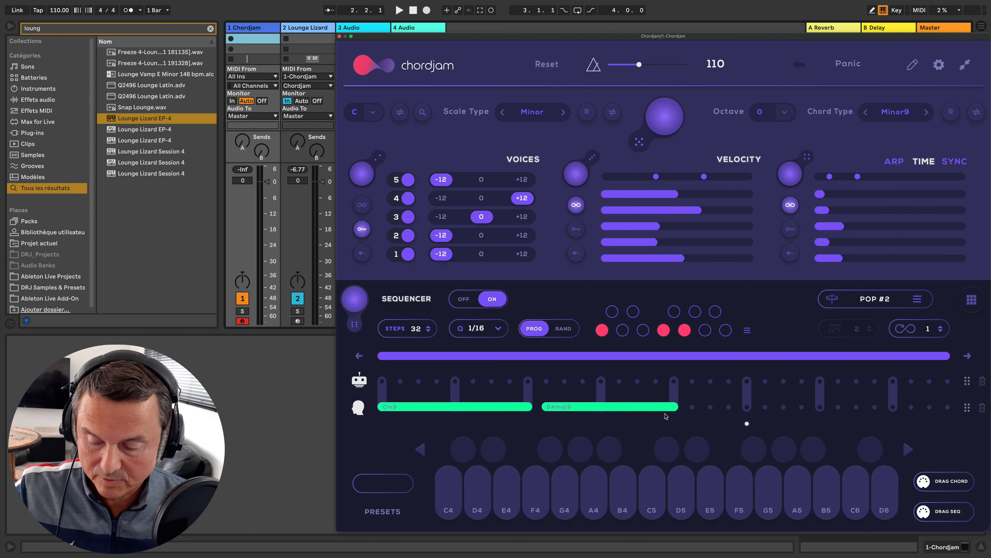
pyautogui.press('space')
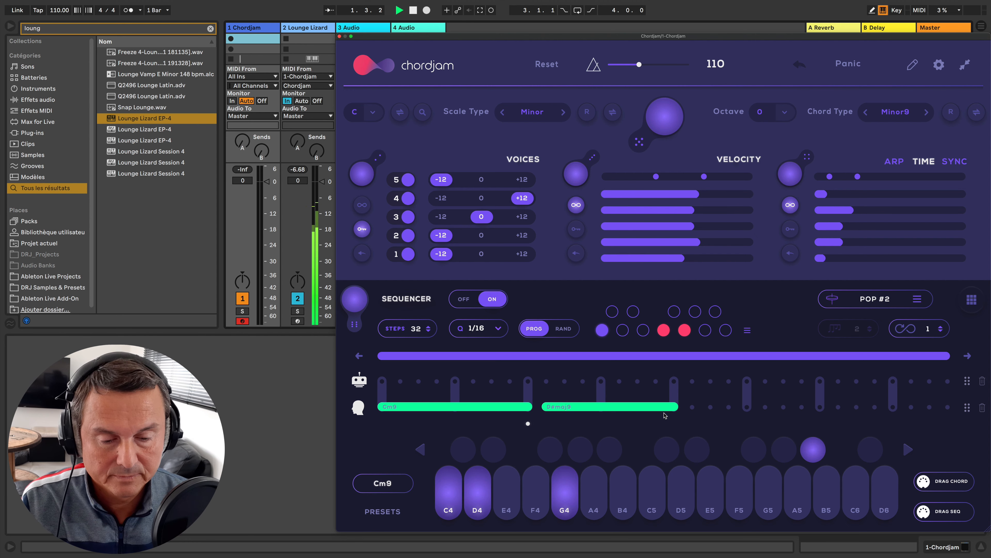
pyautogui.press('space')
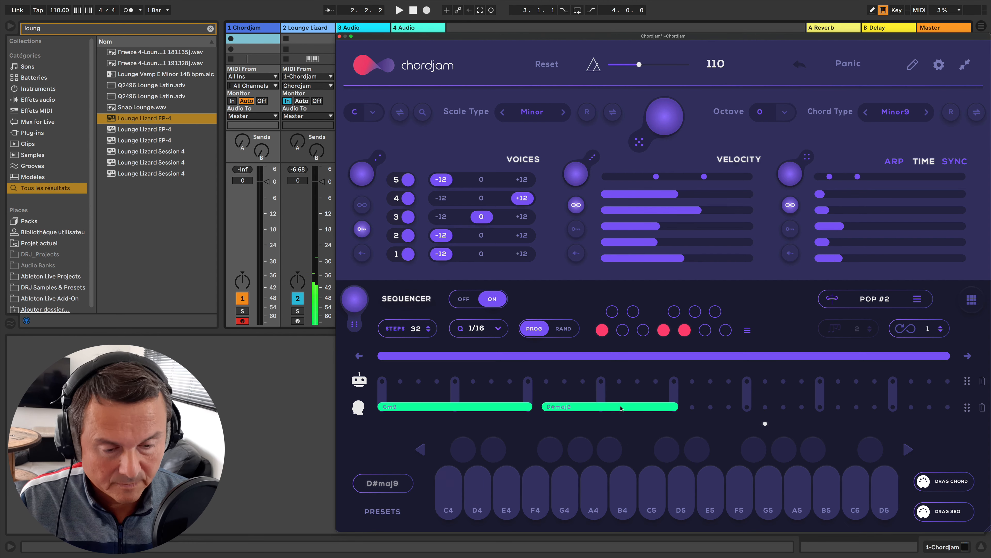
# - Resize and move the two chords so Cm9 covers steps 1 to 12 and D#maj9 covers steps 13 to 21
pyautogui.moveTo(635, 407); pyautogui.dragTo(762, 412)
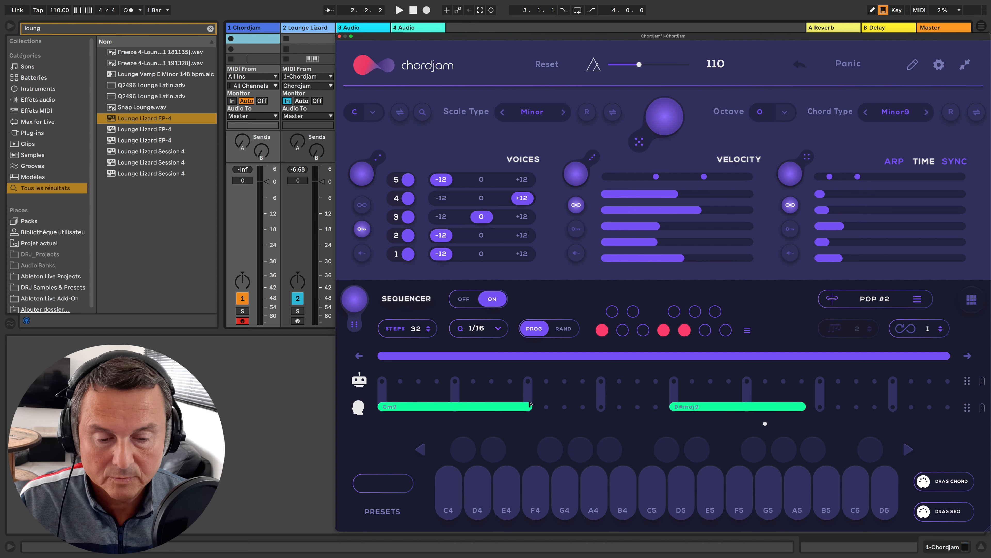
pyautogui.moveTo(578, 407); pyautogui.dragTo(613, 408)
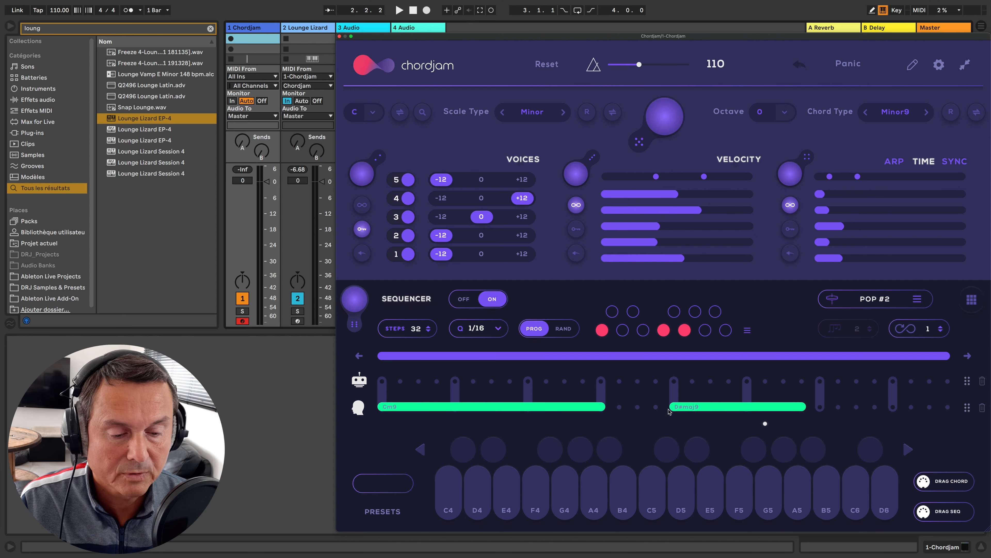
pyautogui.moveTo(692, 408); pyautogui.dragTo(647, 410)
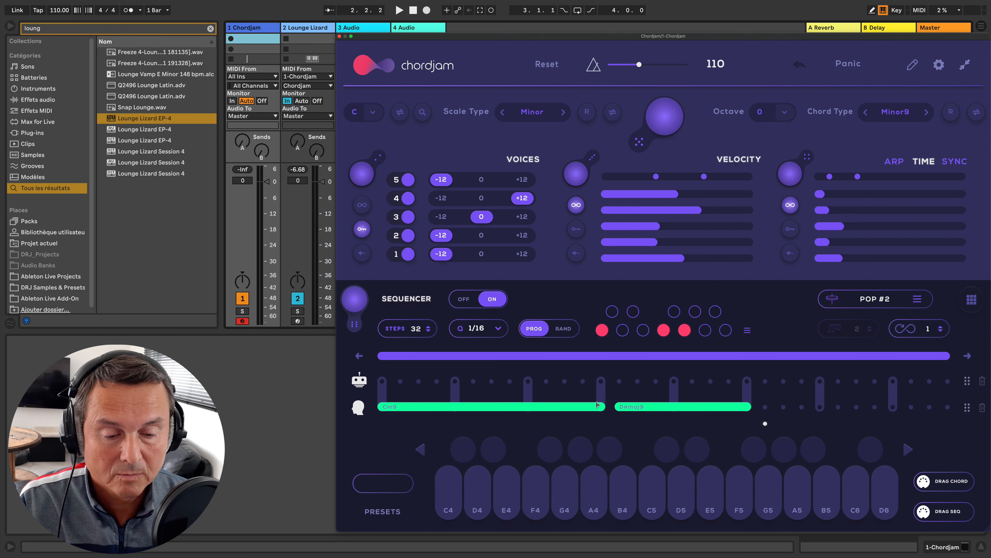
pyautogui.moveTo(586, 405); pyautogui.dragTo(610, 410)
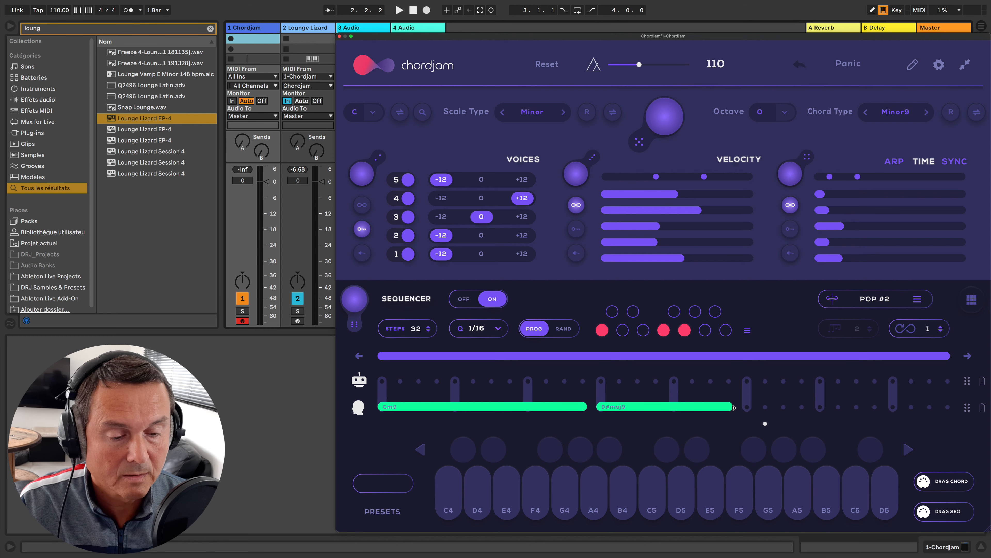
pyautogui.moveTo(734, 408); pyautogui.dragTo(747, 408)
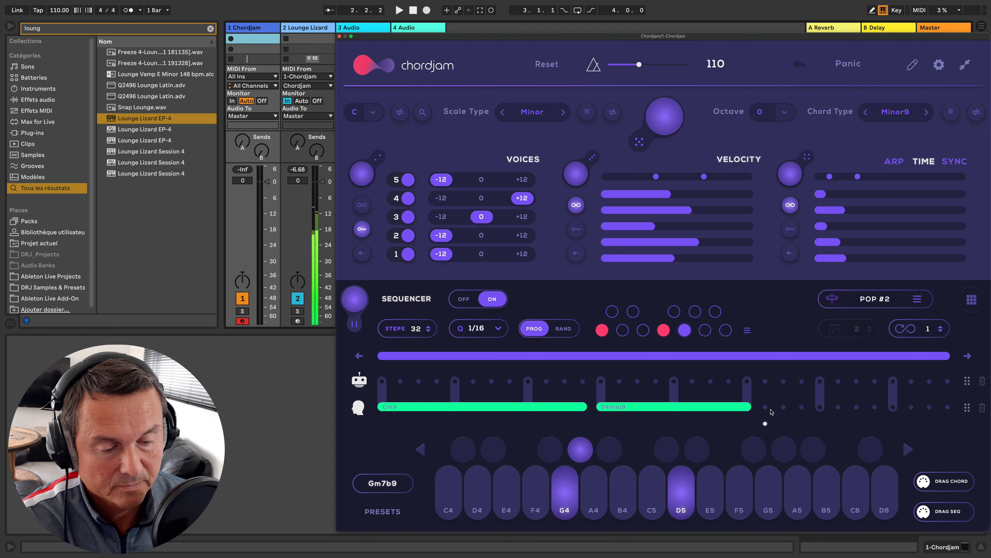
# - Try placing Gm7b9 and G#maj9 chords on the remaining sequencer steps, and undo the chord edits
pyautogui.moveTo(766, 410); pyautogui.dragTo(893, 408)
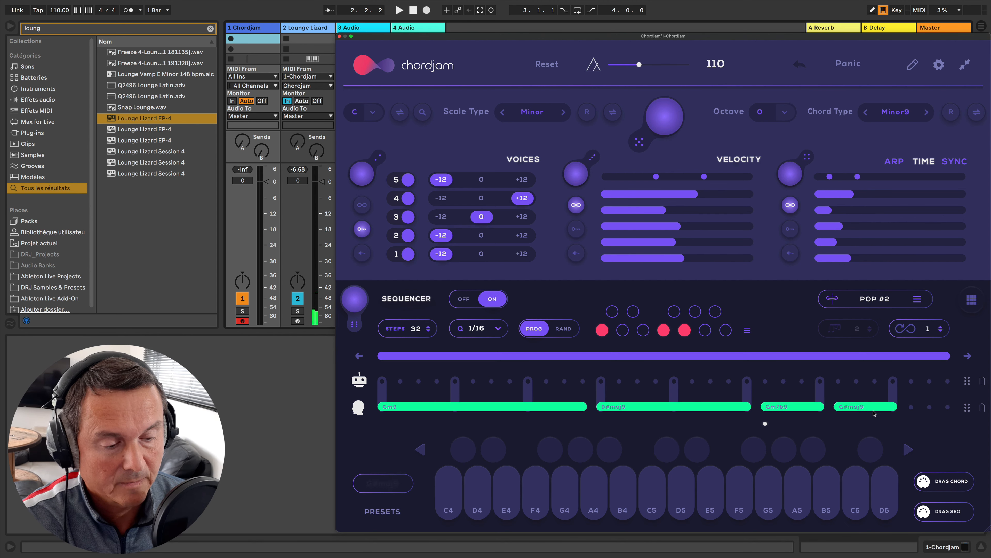
pyautogui.rightClick(865, 411)
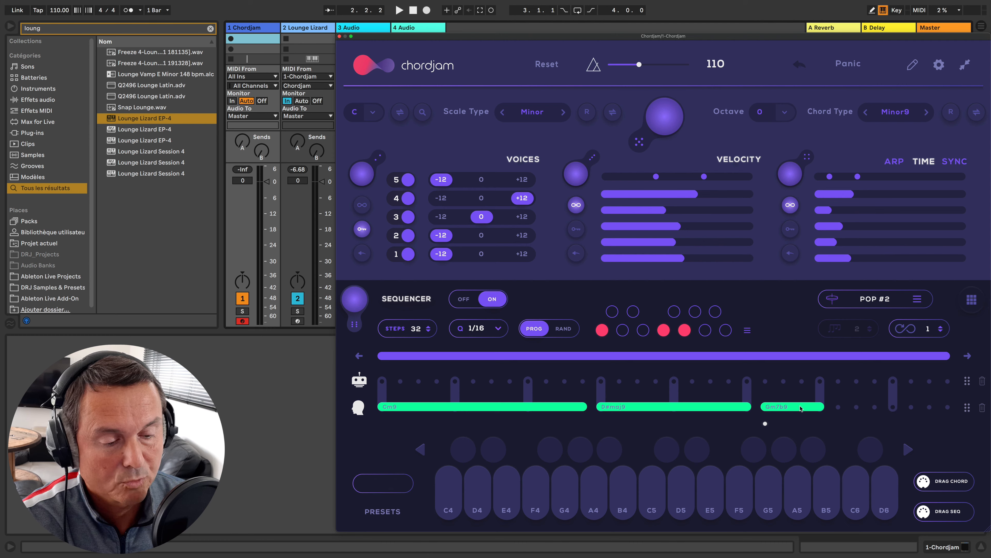
pyautogui.moveTo(894, 411); pyautogui.dragTo(950, 414)
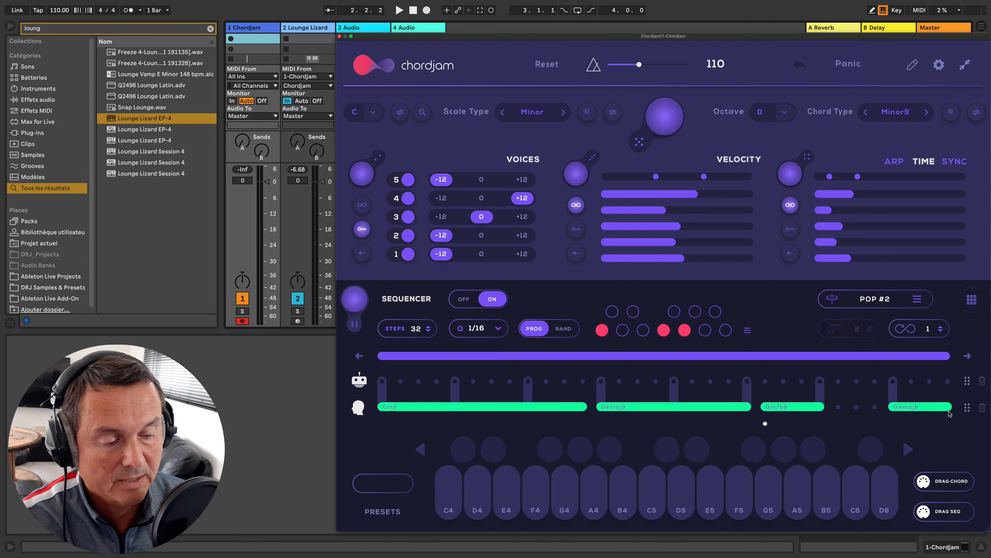
pyautogui.moveTo(814, 408); pyautogui.dragTo(836, 410)
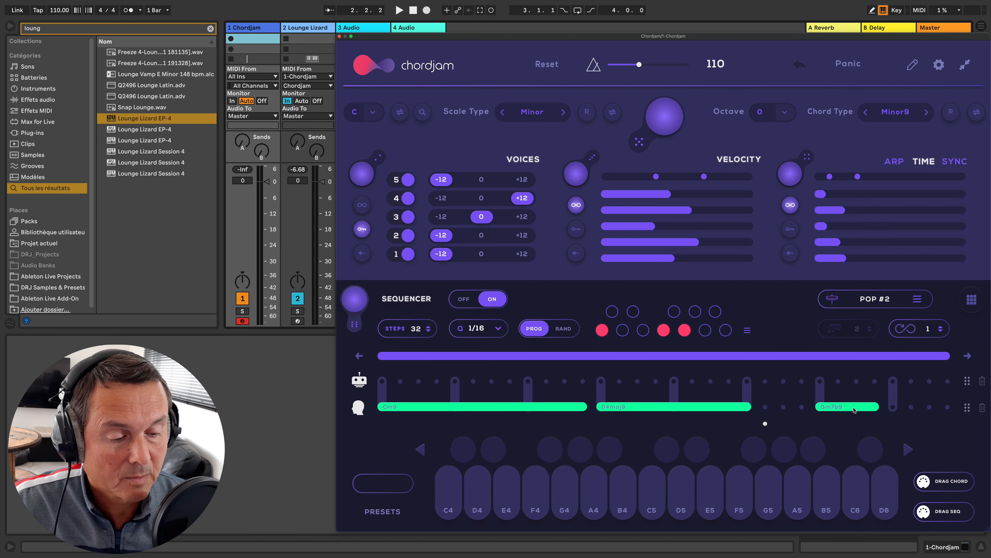
pyautogui.click(799, 66)
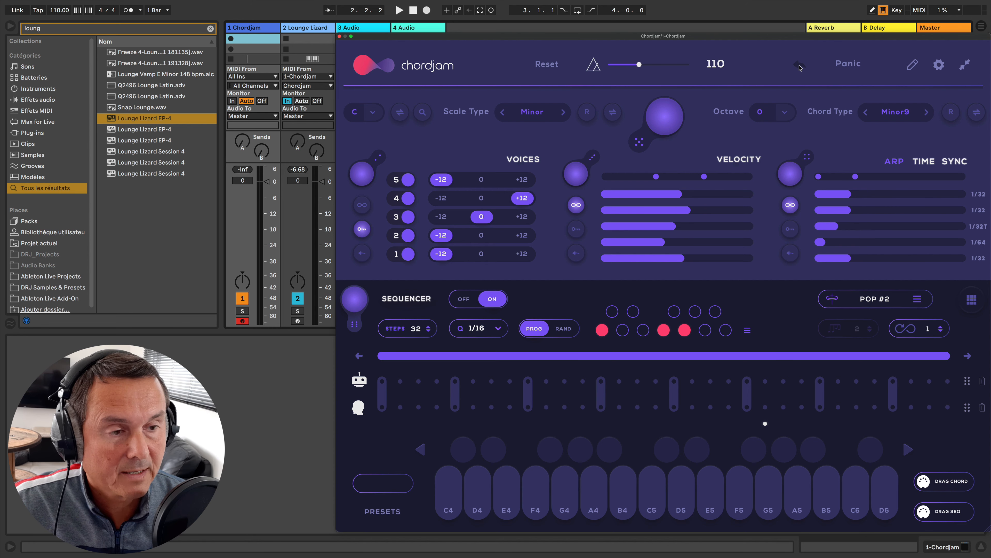
pyautogui.click(800, 66)
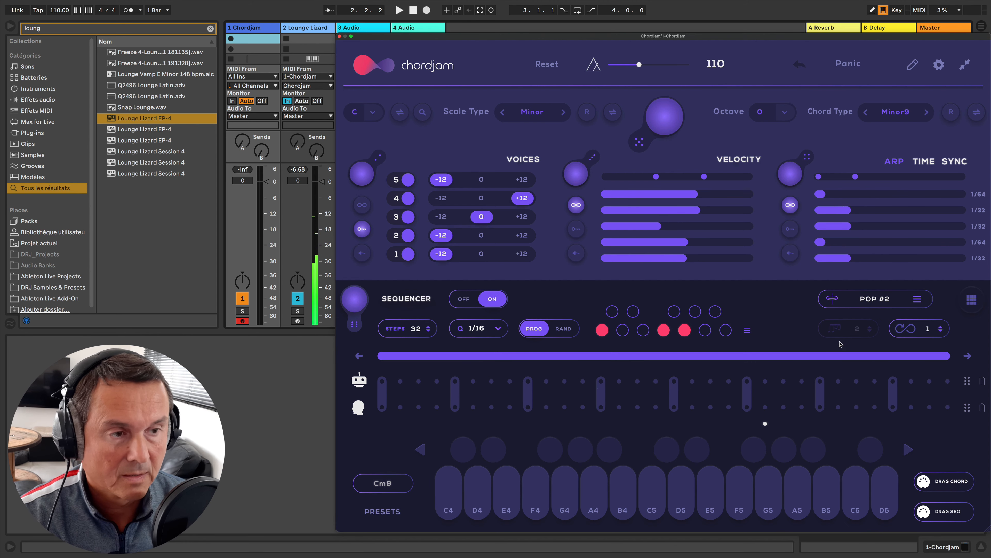
# - Enter Cm9 on steps 1–12, D#maj9 on 13–24, Gm7b9 on 25–28 and G#maj9 on 29–32, and play the sequence
pyautogui.click(382, 407)
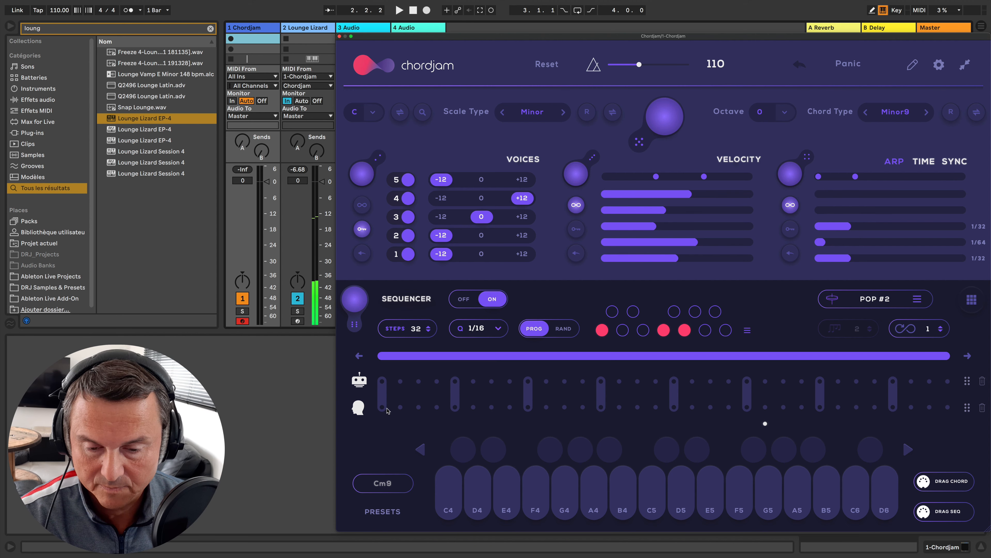
pyautogui.moveTo(383, 408)
pyautogui.mouseDown()
pyautogui.moveTo(754, 420)
pyautogui.moveTo(948, 408)
pyautogui.mouseUp()
pyautogui.click(838, 408)
pyautogui.click(820, 407)
pyautogui.click(893, 407)
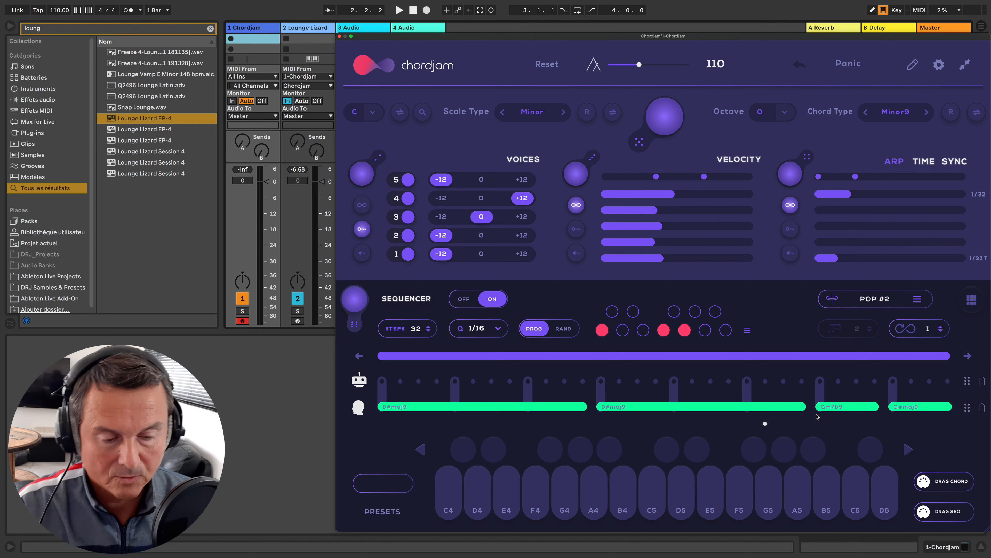
pyautogui.press('space')
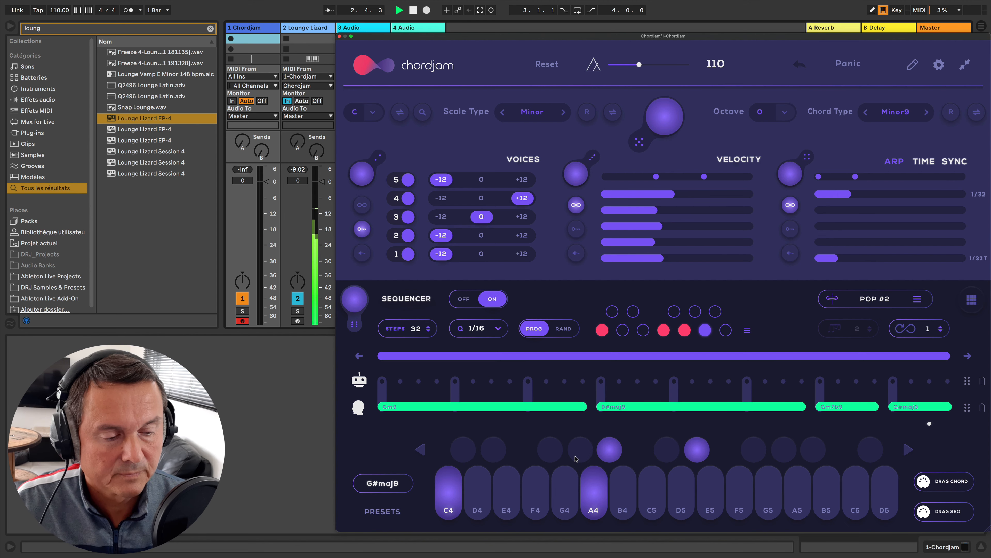
pyautogui.press('space')
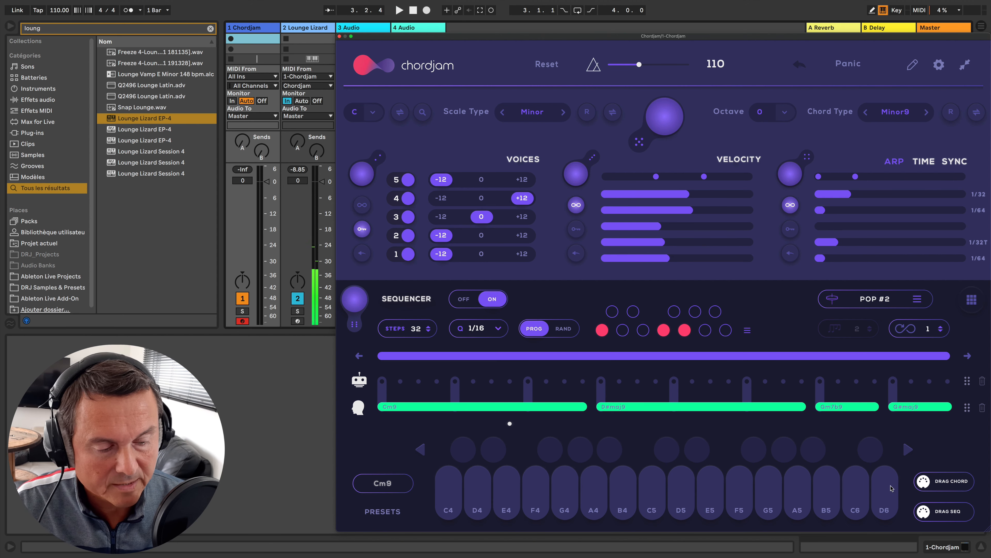
# - Export the sequence as a MIDI clip into the Chordjam track's first slot and view its notes folded without the plugin window
pyautogui.moveTo(924, 513); pyautogui.dragTo(275, 39)
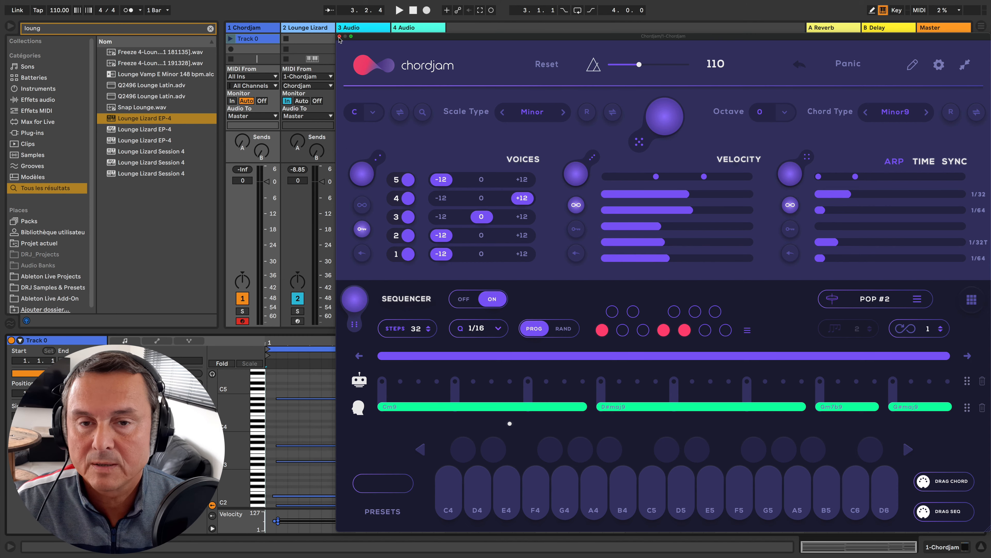
pyautogui.click(340, 36)
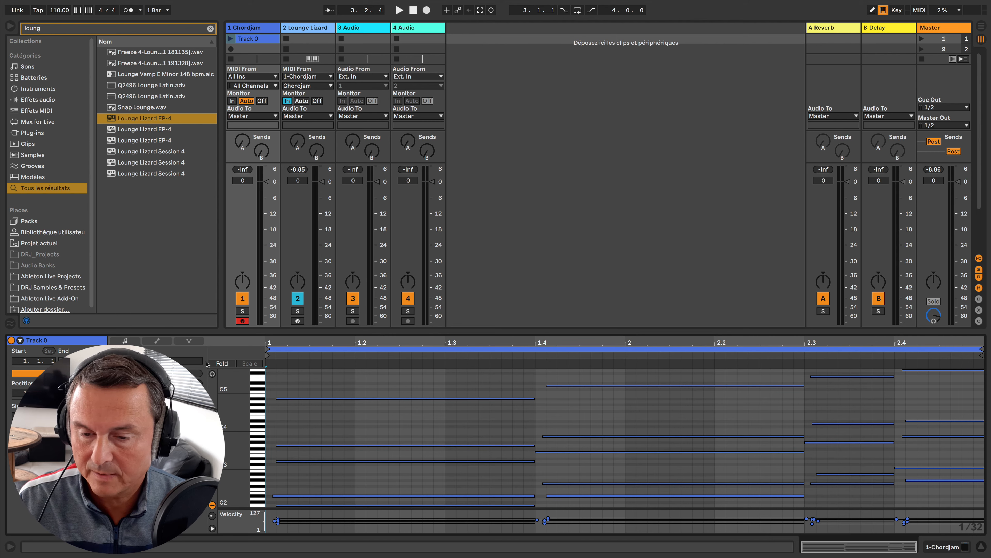
pyautogui.click(217, 364)
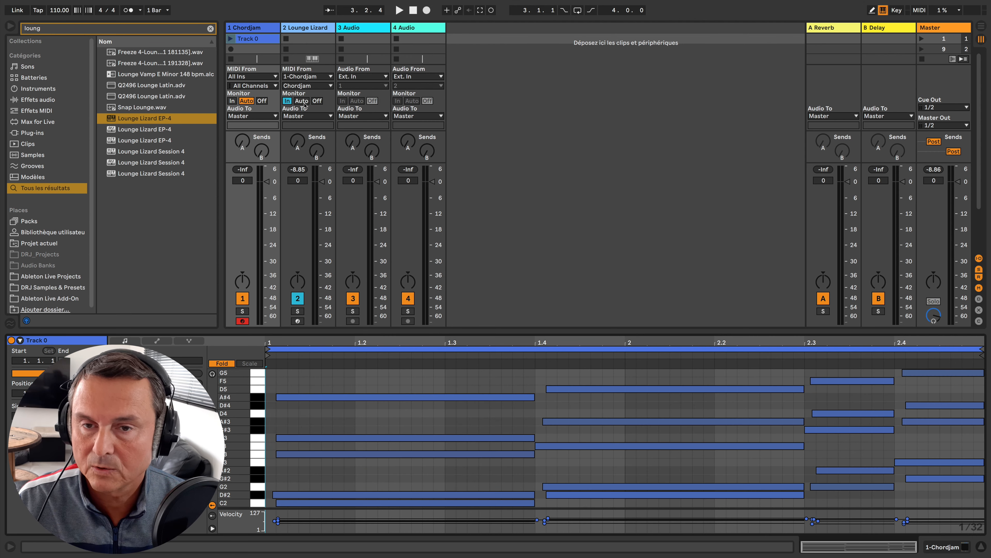
# - Move the exported clip to the first slot of the Lounge Lizard track and delete it
pyautogui.moveTo(258, 43); pyautogui.dragTo(301, 39)
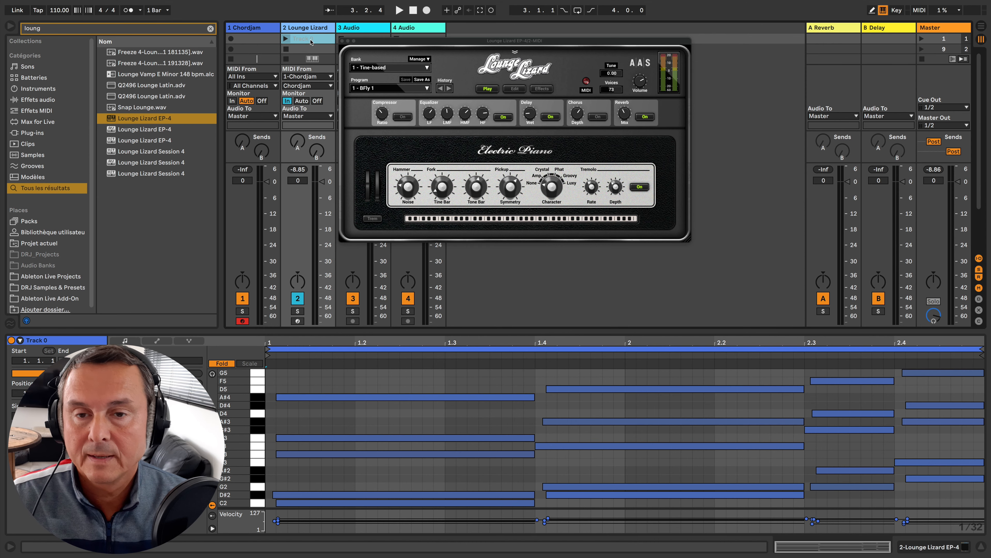
pyautogui.press('Delete')
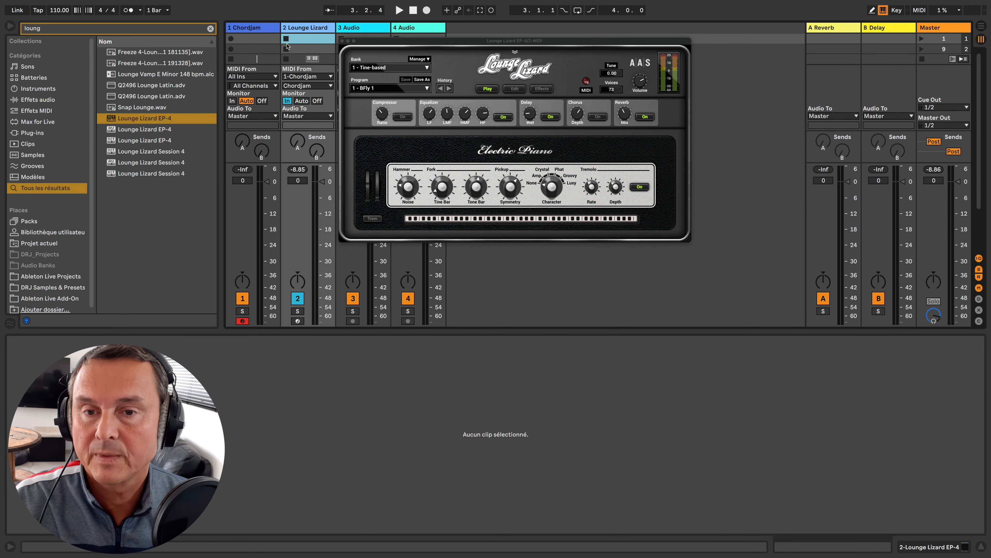
# - Display the Chordjam track's devices and reopen the Chordjam plugin window
pyautogui.click(263, 41)
pyautogui.click(258, 31)
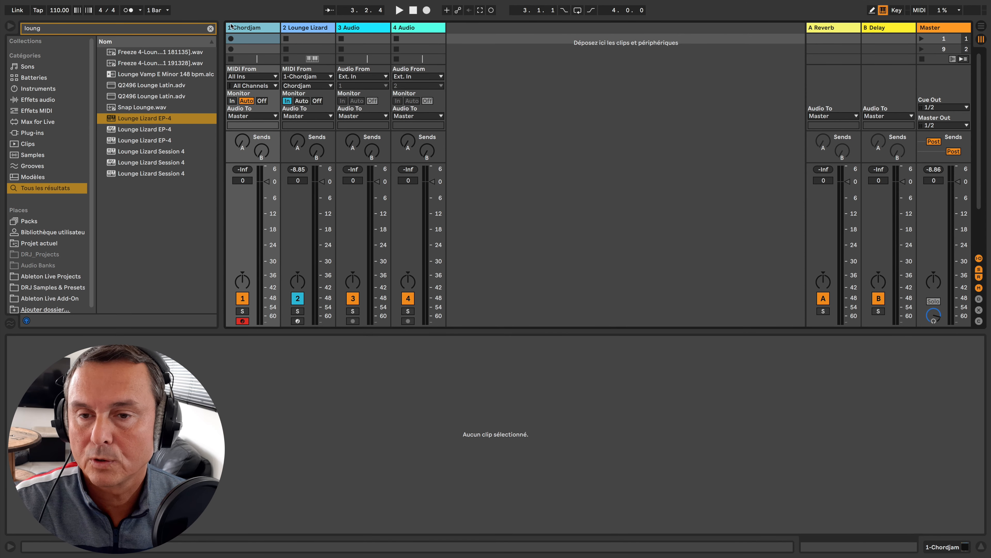
pyautogui.doubleClick(243, 28)
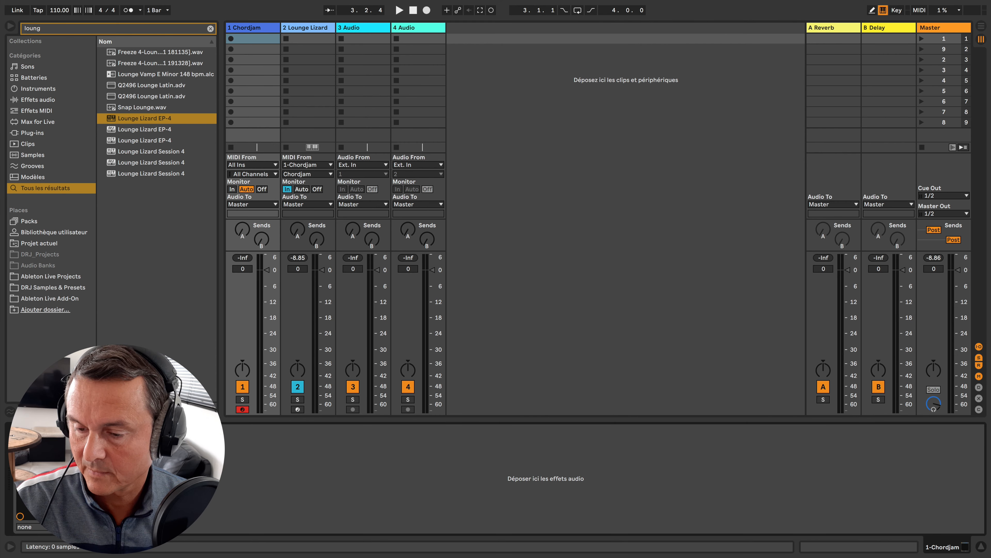
pyautogui.click(38, 430)
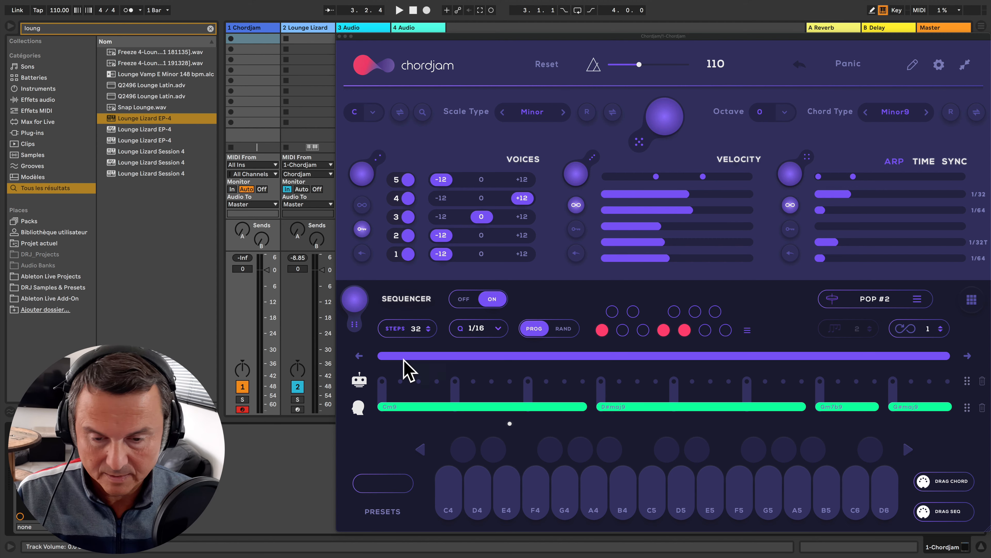
# - Shorten the sequencer's loop range to steps 25 to 32 for a brief playback, and restore it to all 32 steps
pyautogui.moveTo(378, 356); pyautogui.dragTo(812, 374)
pyautogui.press('space')
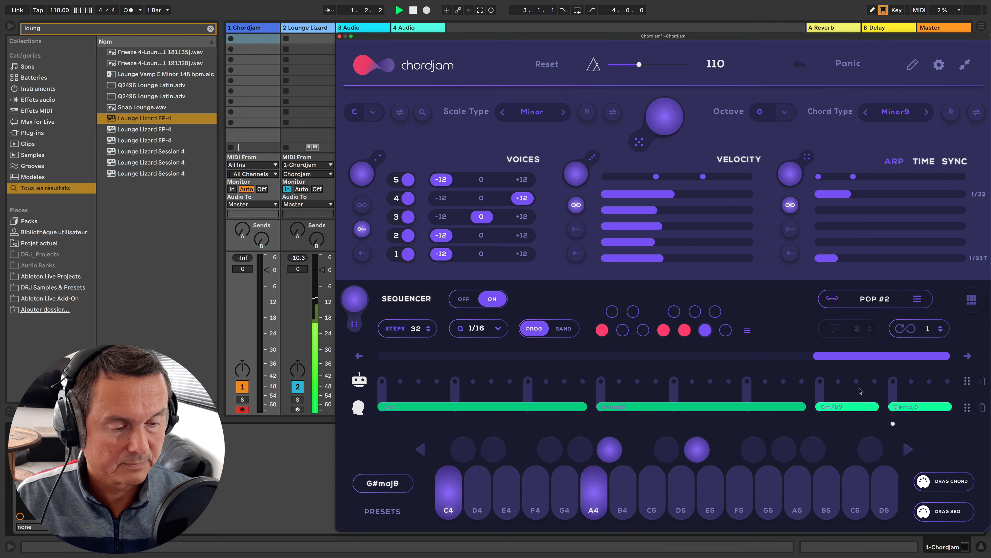
pyautogui.press('space')
pyautogui.moveTo(815, 357); pyautogui.dragTo(382, 352)
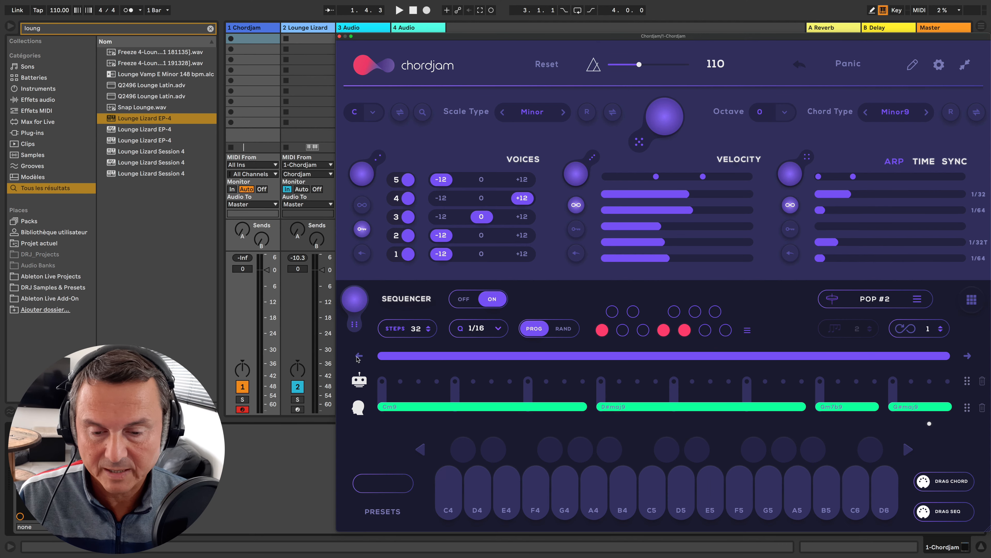
# - Shift the whole chord sequence ten steps earlier, wrapping the Cm9 chord around to the end
pyautogui.click(359, 357)
pyautogui.click(359, 357)
pyautogui.click(359, 357)
pyautogui.click(358, 357)
pyautogui.click(359, 357)
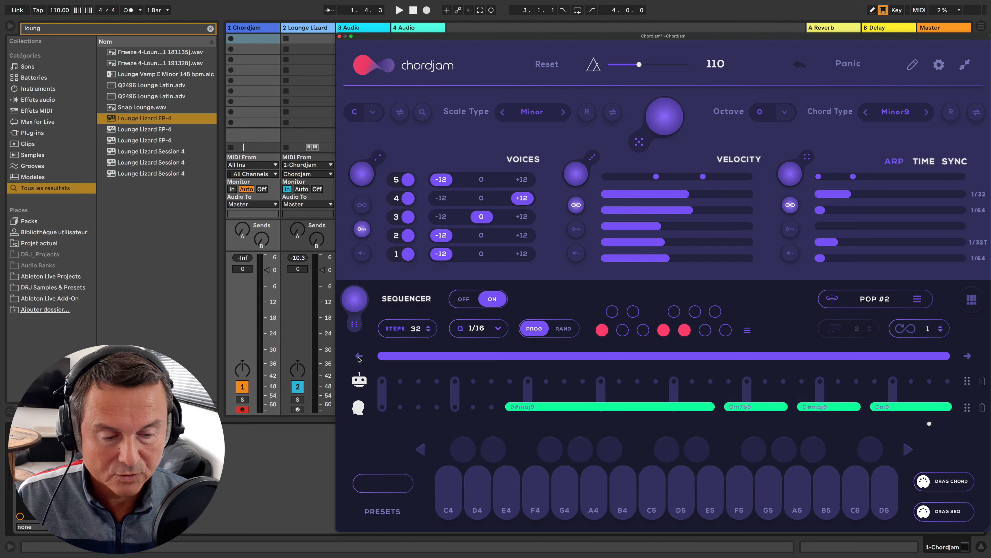
pyautogui.click(358, 357)
pyautogui.click(359, 357)
pyautogui.click(358, 357)
pyautogui.click(358, 357)
pyautogui.click(358, 357)
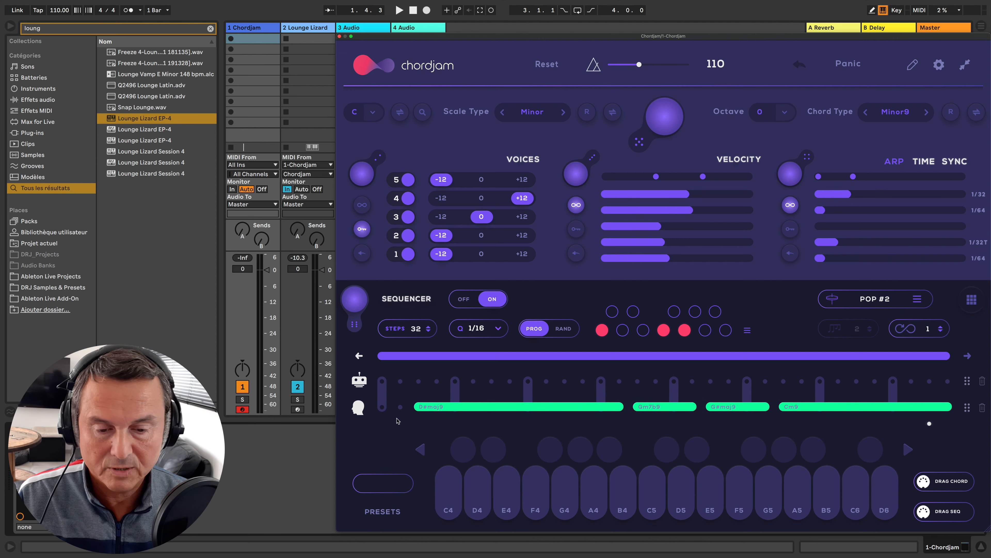
# - Shift the sequencer's chord pattern two steps earlier and play it back
pyautogui.click(358, 357)
pyautogui.click(359, 357)
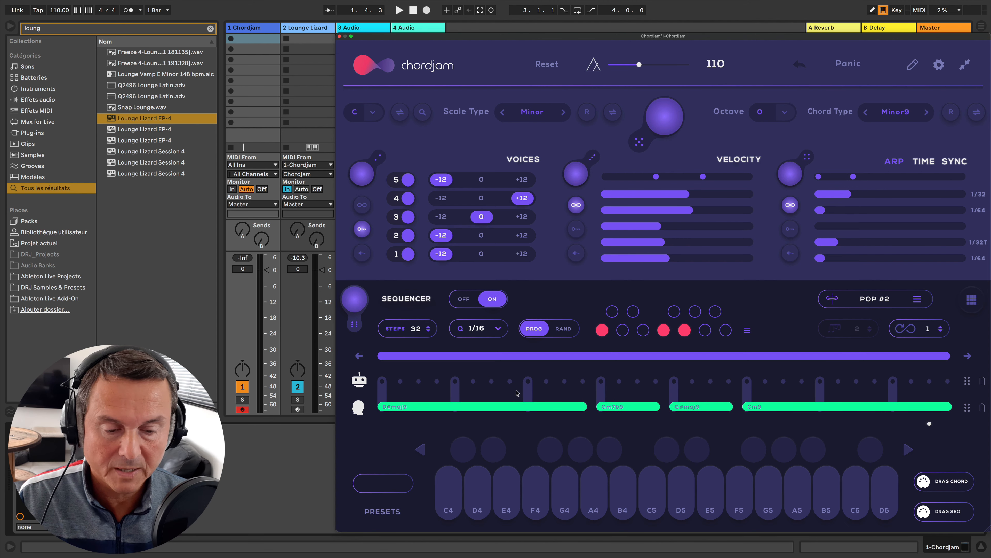
pyautogui.press('space')
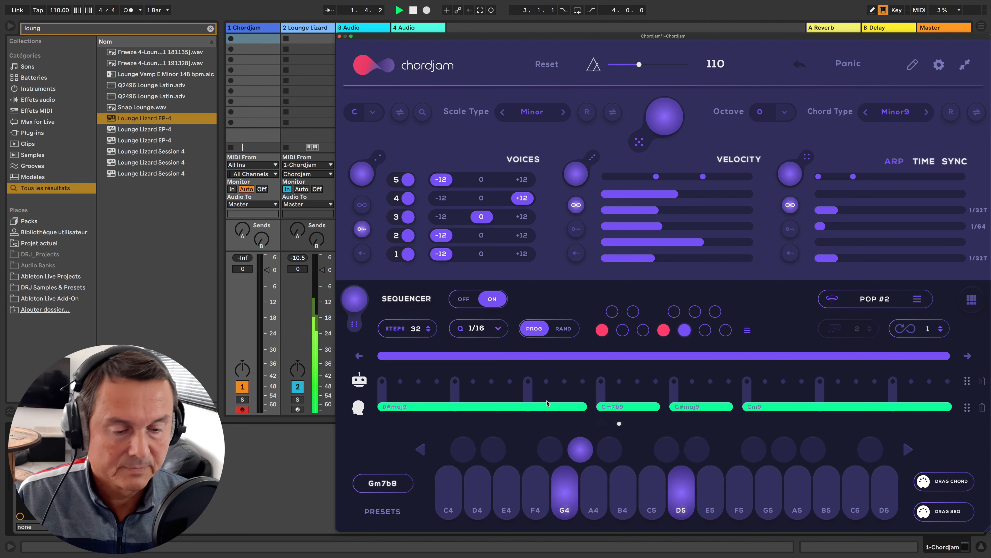
pyautogui.press('space')
# - Shift the sequencer's chord pattern 14 steps later, and move it back one step earlier
pyautogui.click(968, 357)
pyautogui.click(968, 357)
pyautogui.click(968, 358)
pyautogui.click(968, 357)
pyautogui.click(968, 357)
pyautogui.click(968, 357)
pyautogui.click(968, 357)
pyautogui.click(968, 357)
pyautogui.click(968, 357)
pyautogui.click(968, 357)
pyautogui.click(968, 357)
pyautogui.click(968, 357)
pyautogui.click(968, 357)
pyautogui.click(968, 357)
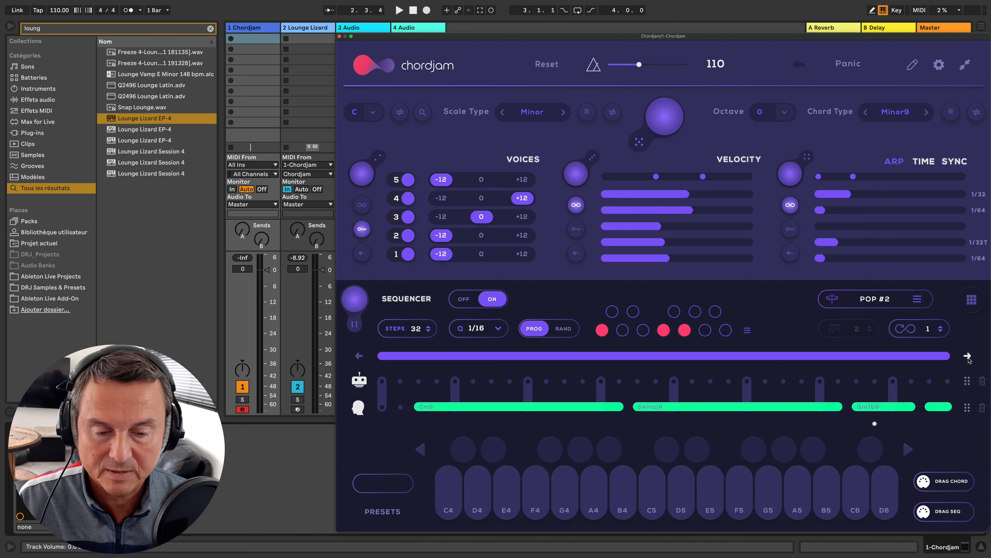
pyautogui.click(360, 356)
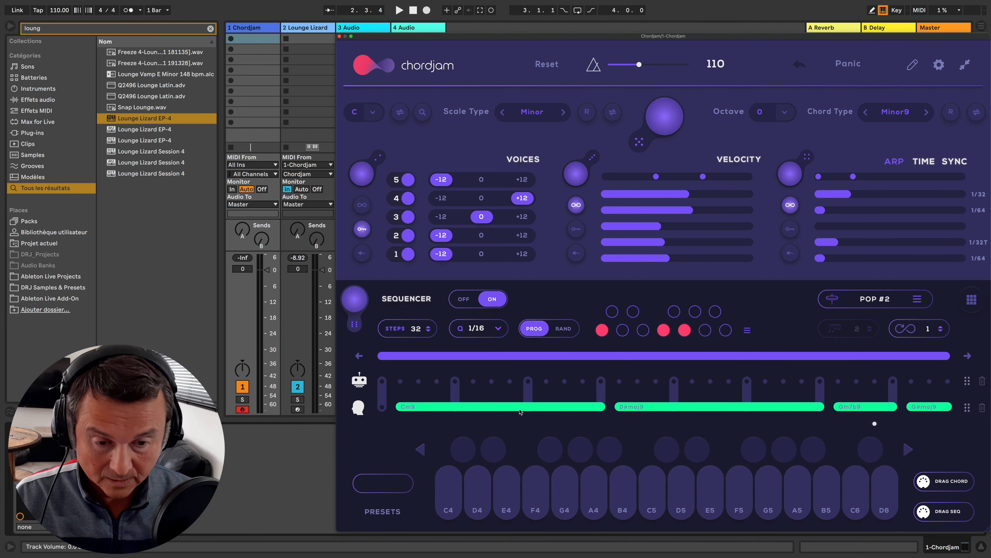
# - Delete all chords from the manual sequencer row and undo the last change in the timing section
pyautogui.doubleClick(657, 408)
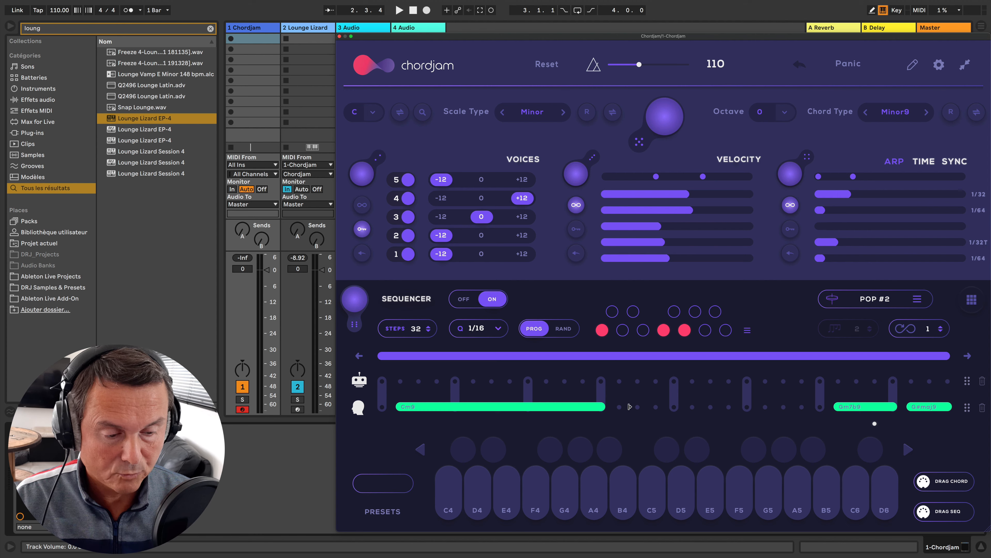
pyautogui.doubleClick(856, 407)
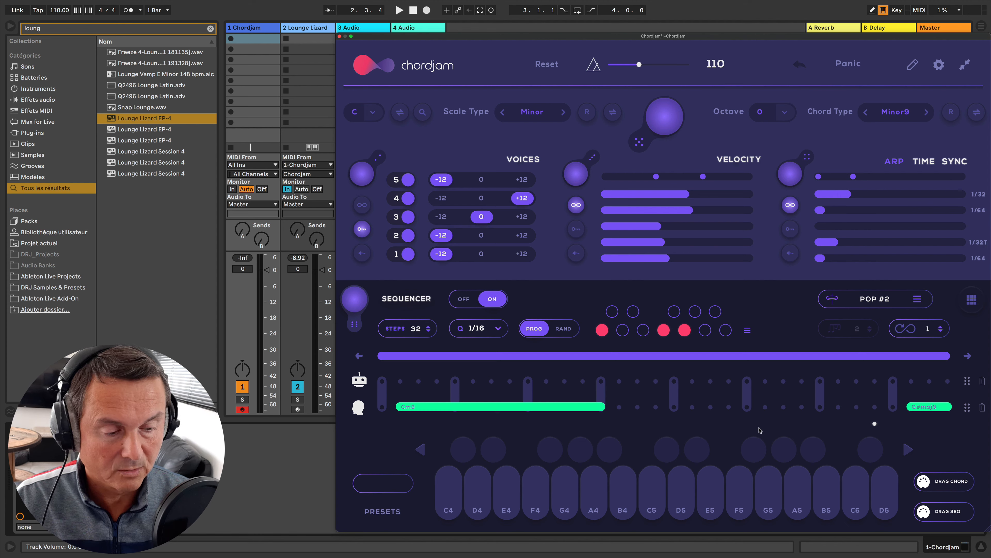
pyautogui.click(982, 408)
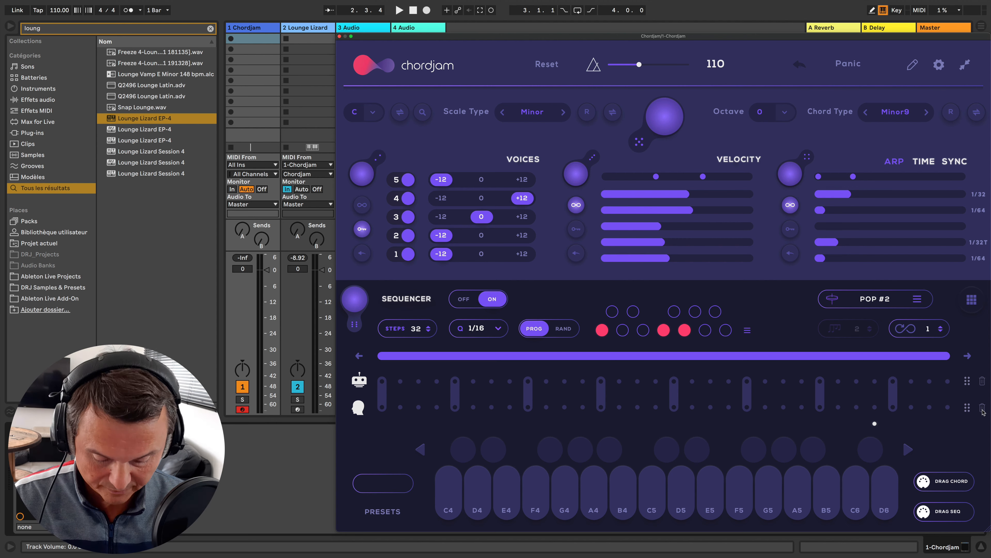
pyautogui.click(800, 65)
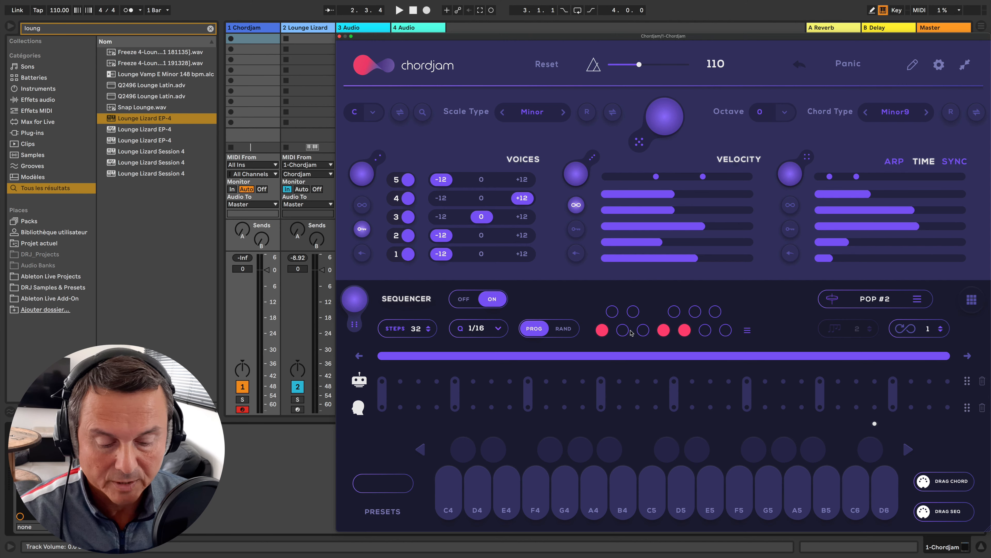
# - Change the sequencer's active keys from the current selection to C, E, G and A
pyautogui.click(630, 330)
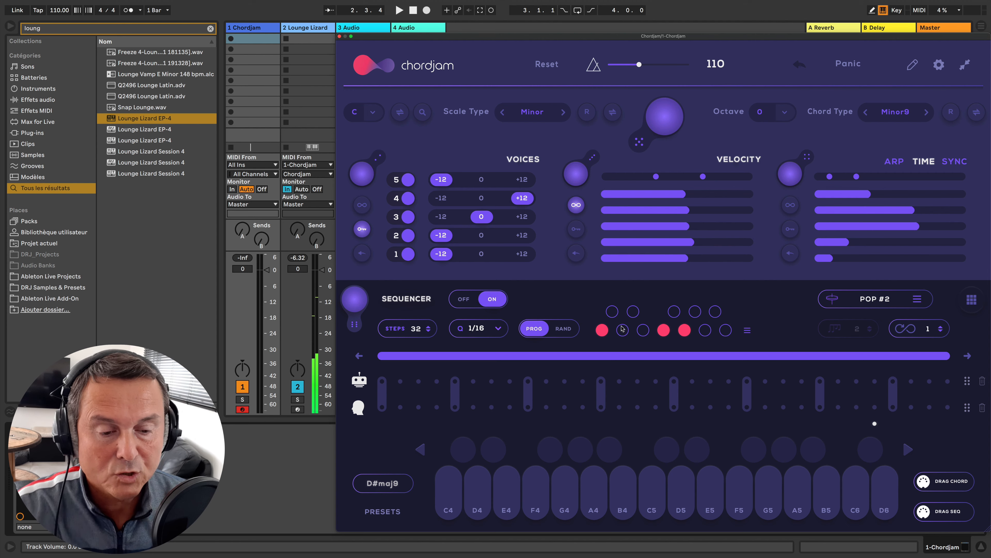
pyautogui.click(663, 335)
pyautogui.click(683, 334)
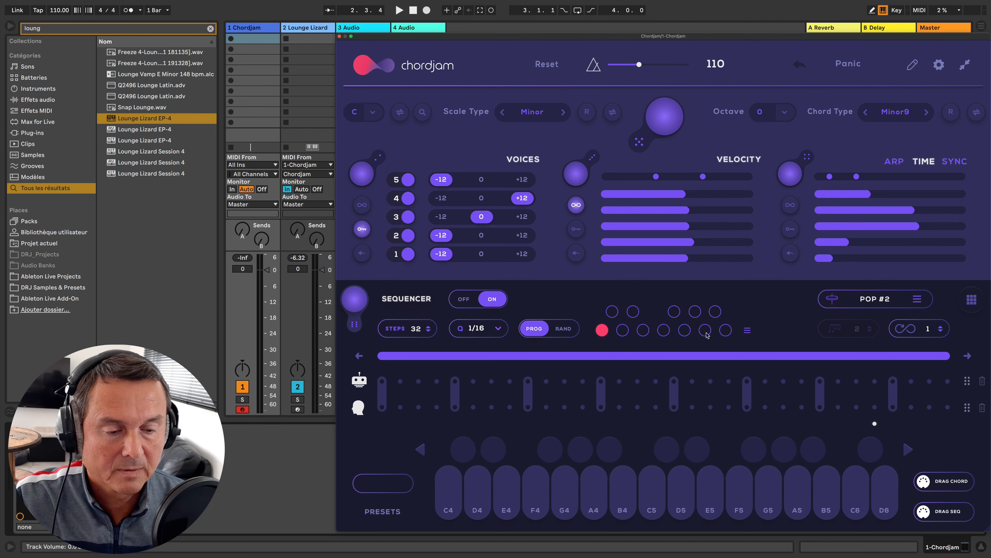
pyautogui.click(644, 331)
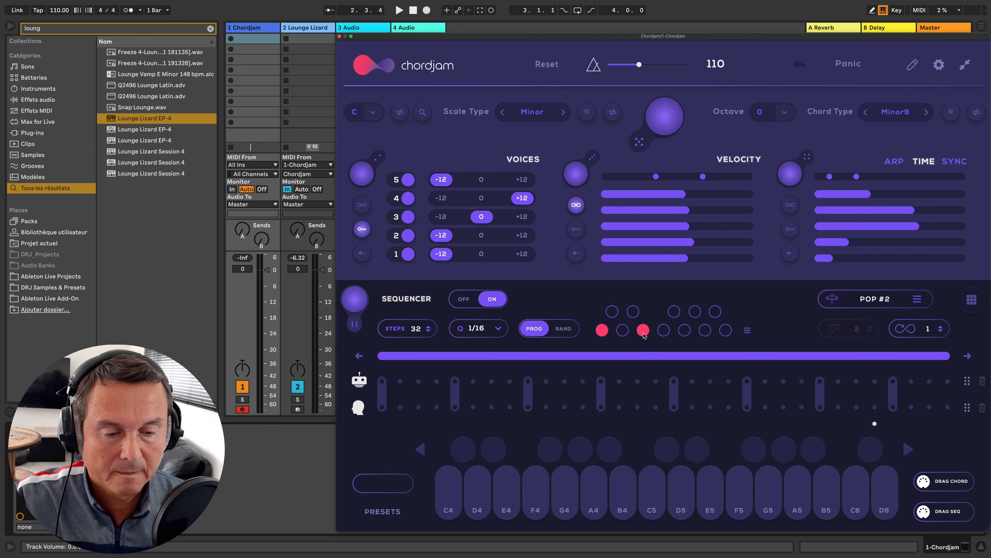
pyautogui.click(687, 333)
pyautogui.click(707, 332)
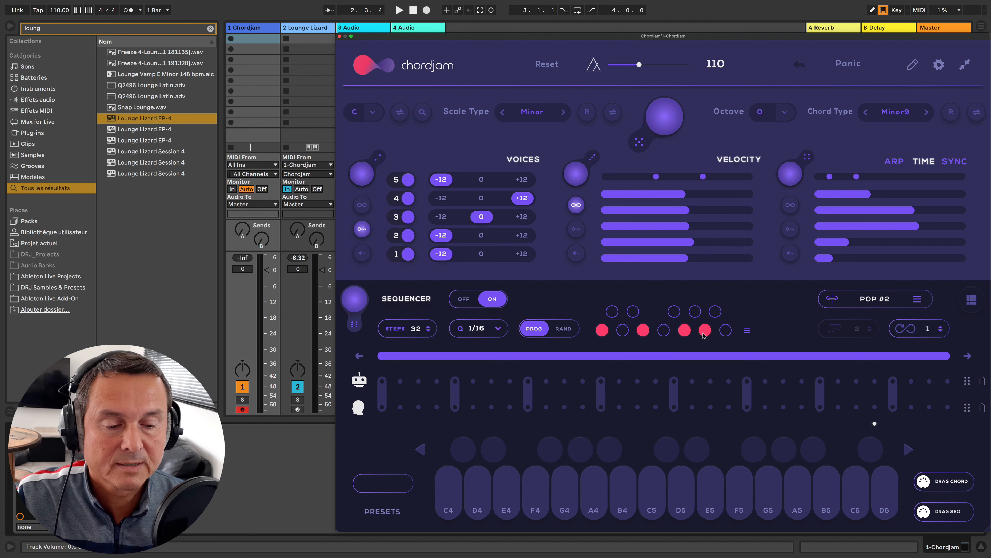
# - Try to reorder the selected keys by moving G after A
pyautogui.click(747, 330)
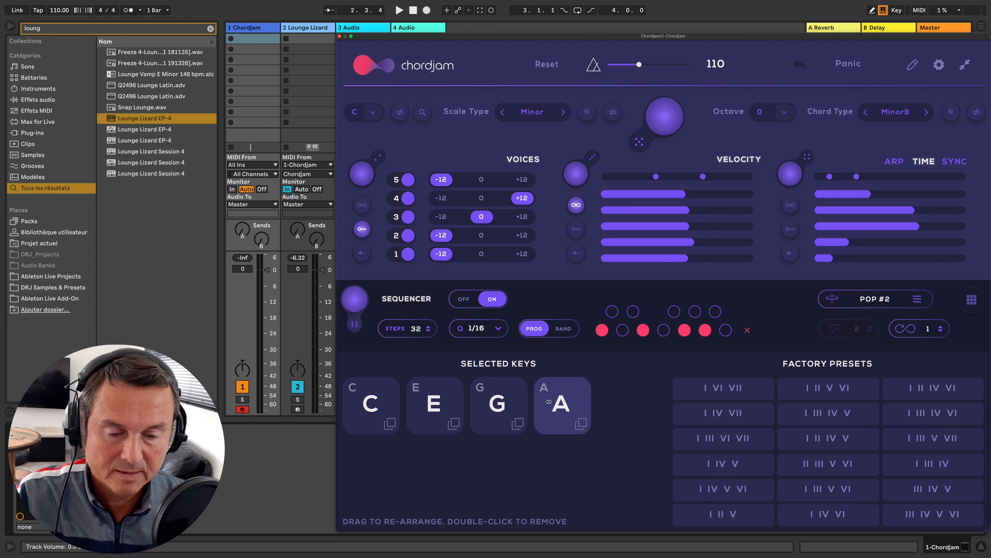
pyautogui.moveTo(522, 405); pyautogui.dragTo(598, 410)
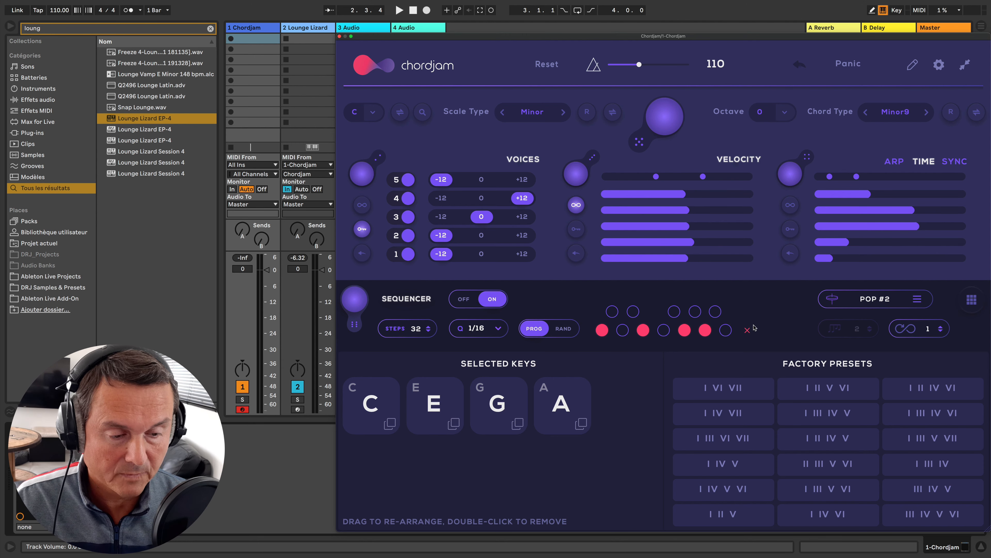
pyautogui.click(748, 331)
# - Start playback and load the I VI VII factory preset for the selected keys
pyautogui.press('space')
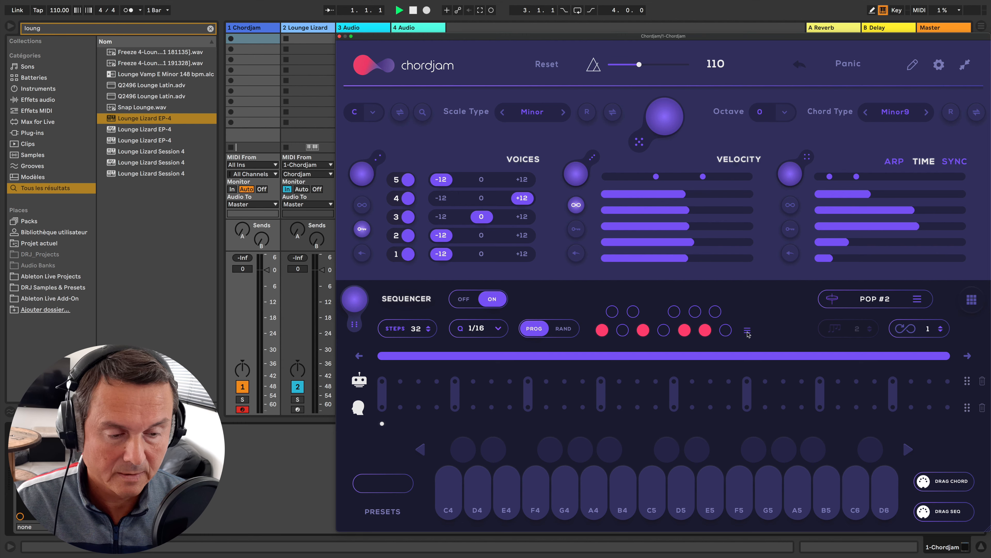
pyautogui.click(747, 330)
pyautogui.click(715, 395)
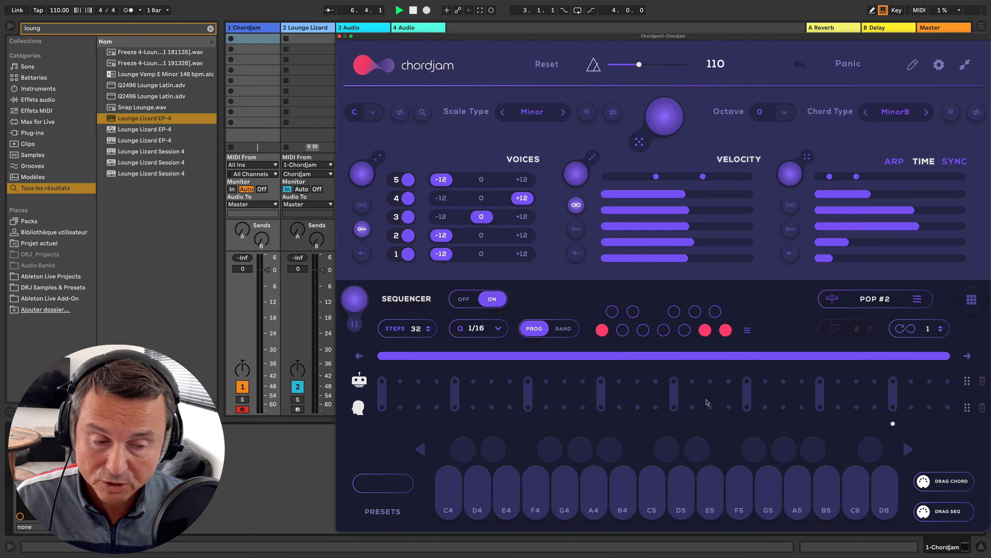
# - Audition the POP #1 and EDM #2 rhythm presets, and load EDM #3 into the sequencer
pyautogui.click(870, 304)
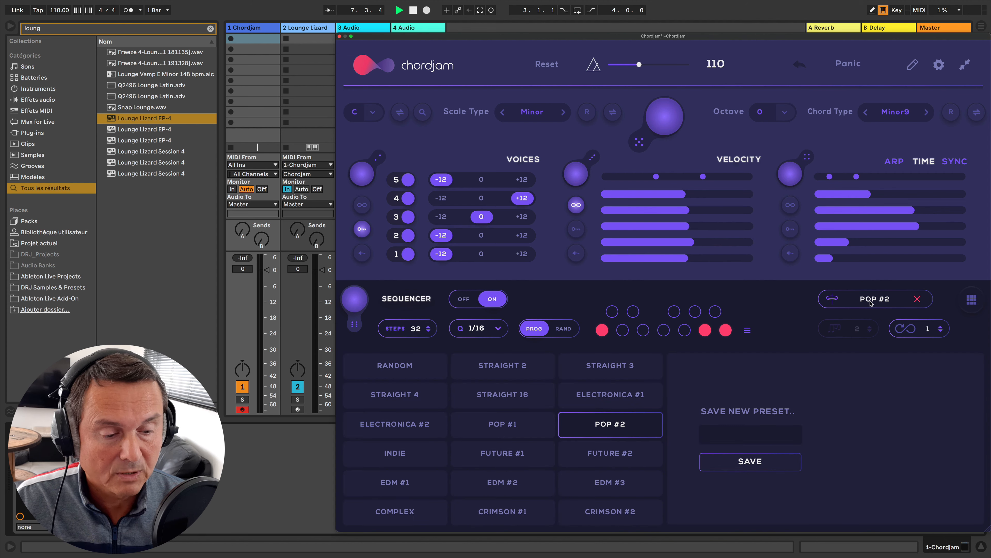
pyautogui.click(477, 425)
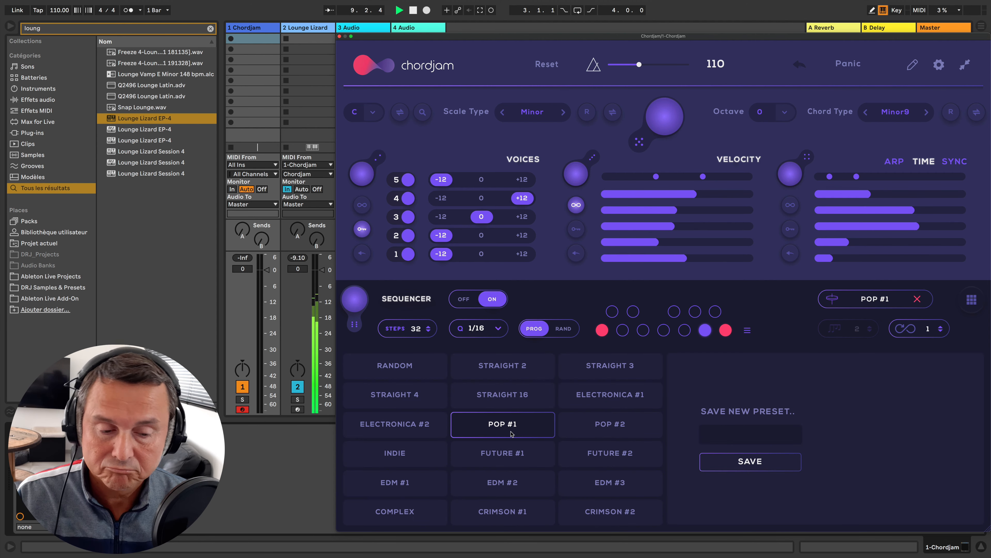
pyautogui.click(511, 486)
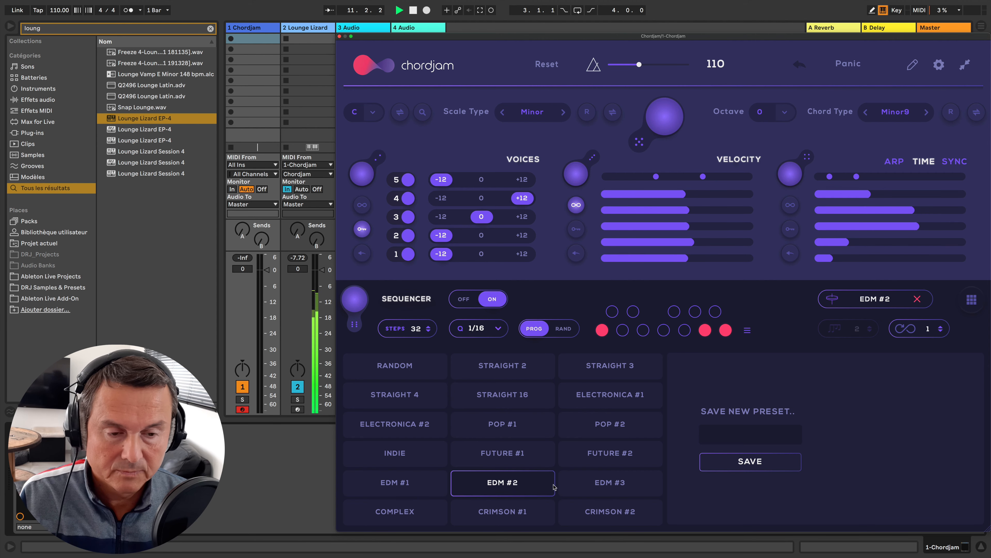
pyautogui.click(590, 489)
pyautogui.click(870, 300)
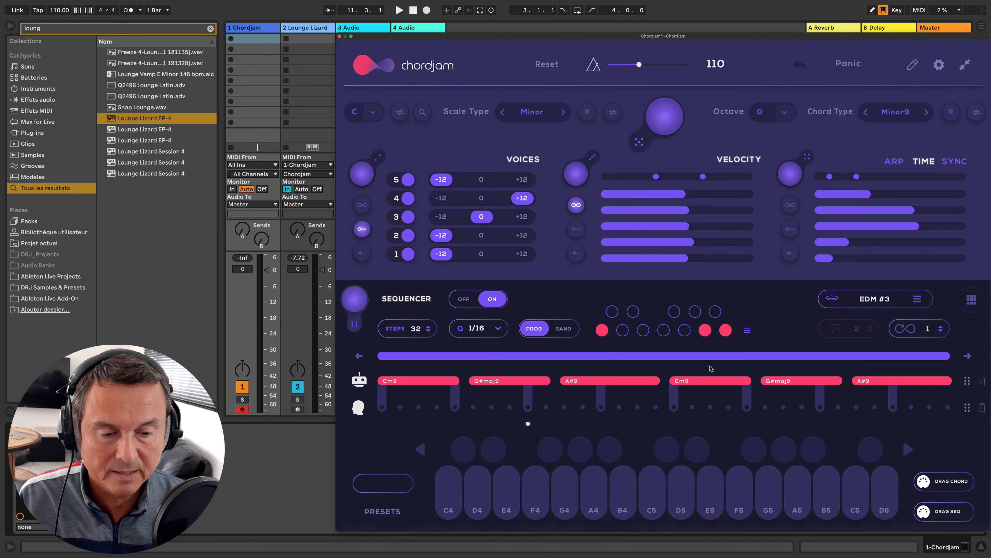
# - Audition the STRAIGHT 3, RANDOM, ELECTRONICA #2, COMPLEX, CRIMSON #1 and CRIMSON #2 rhythm presets during playback
pyautogui.press('space')
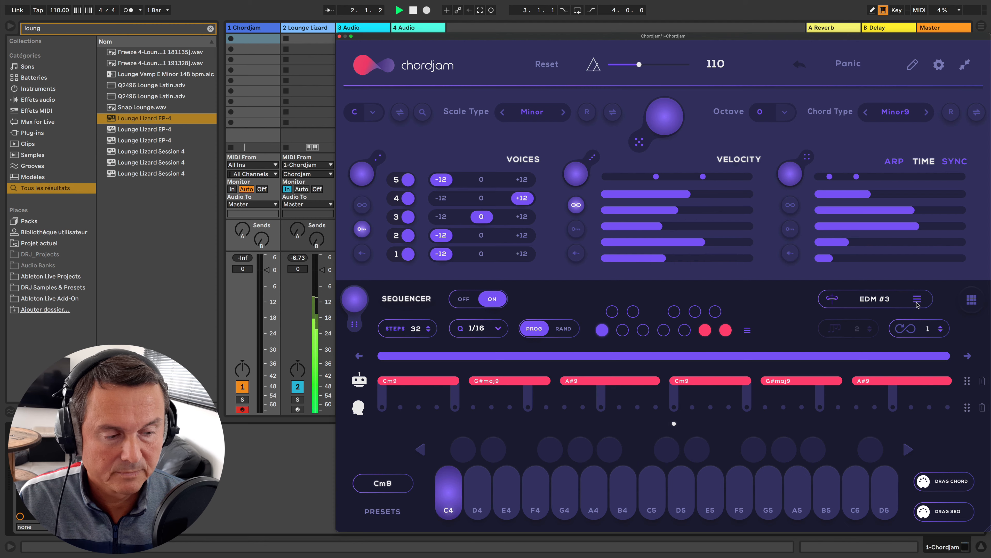
pyautogui.click(875, 299)
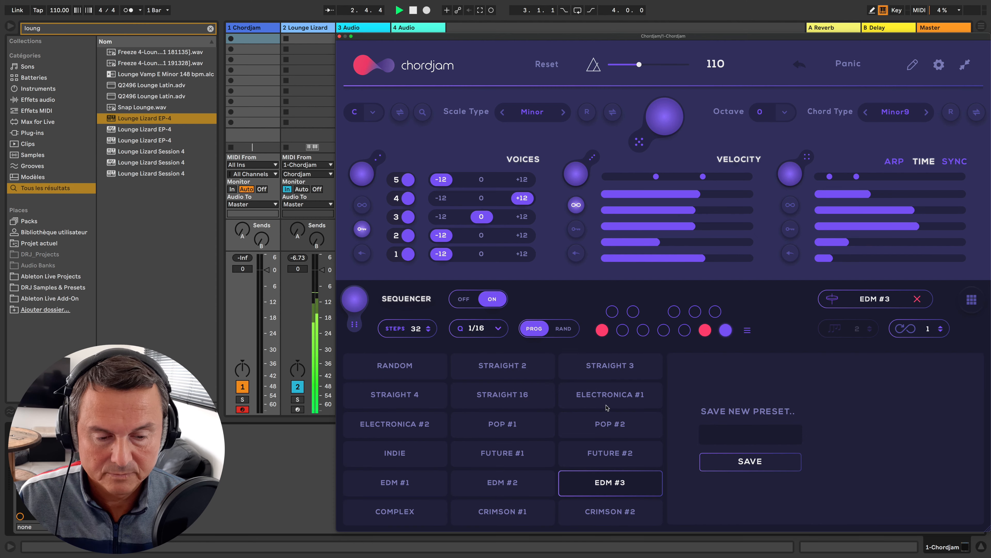
pyautogui.click(608, 375)
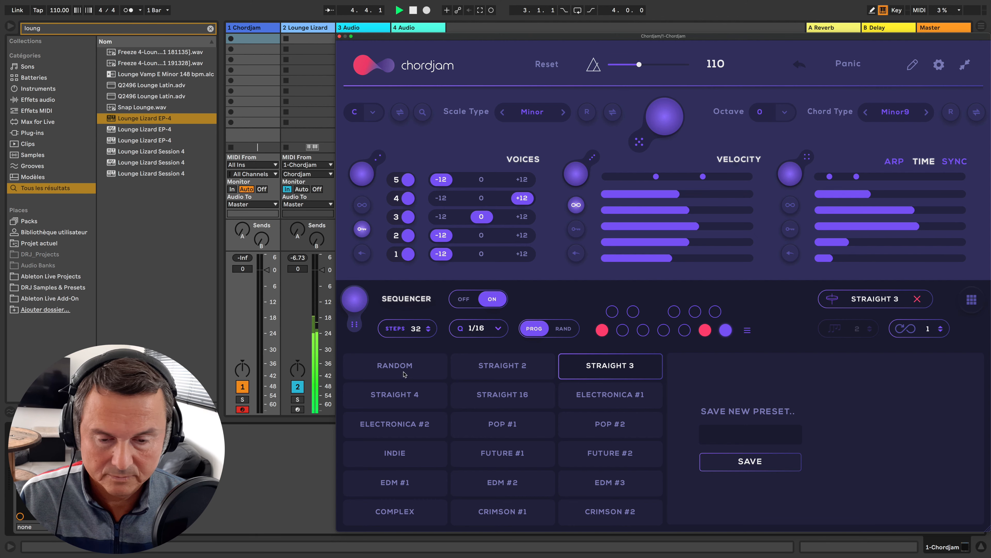
pyautogui.click(414, 376)
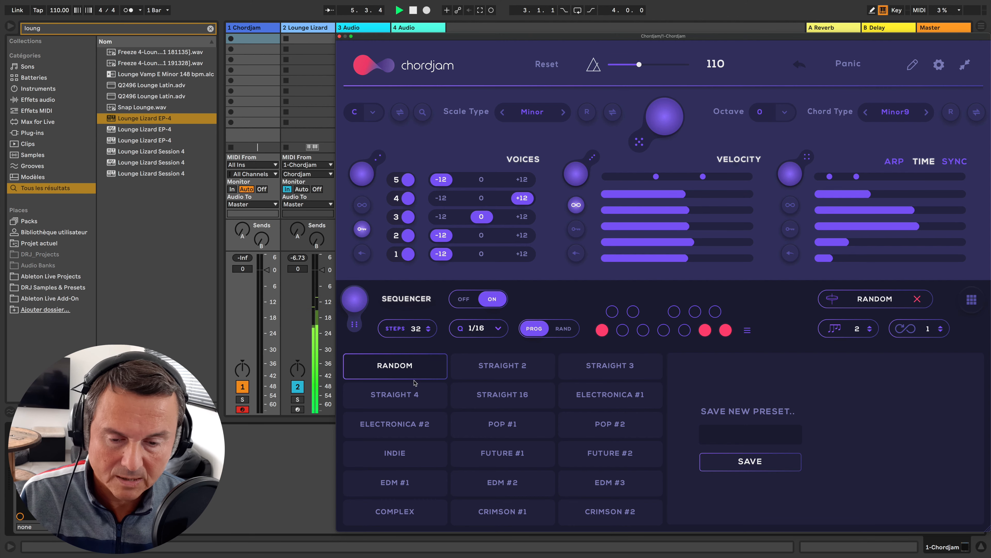
pyautogui.click(413, 428)
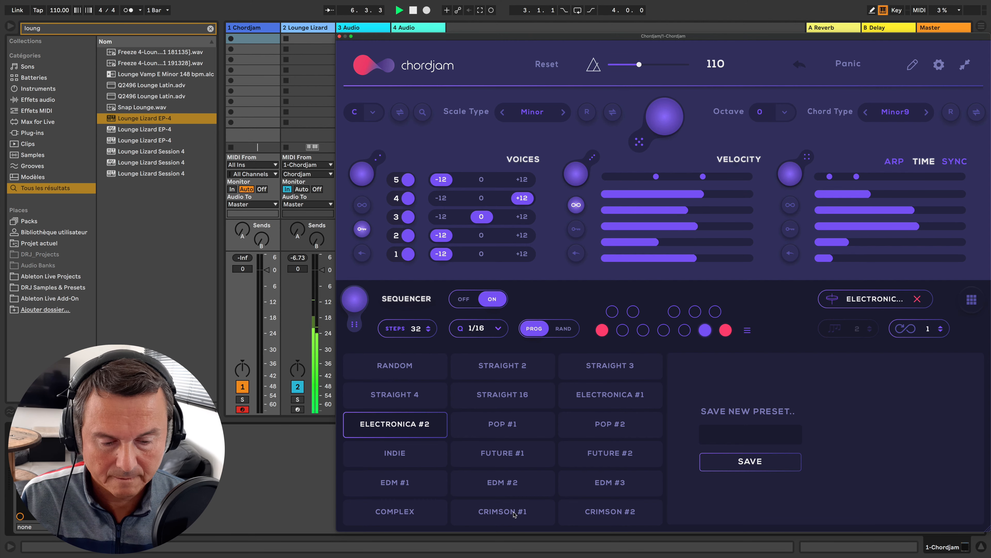
pyautogui.click(399, 514)
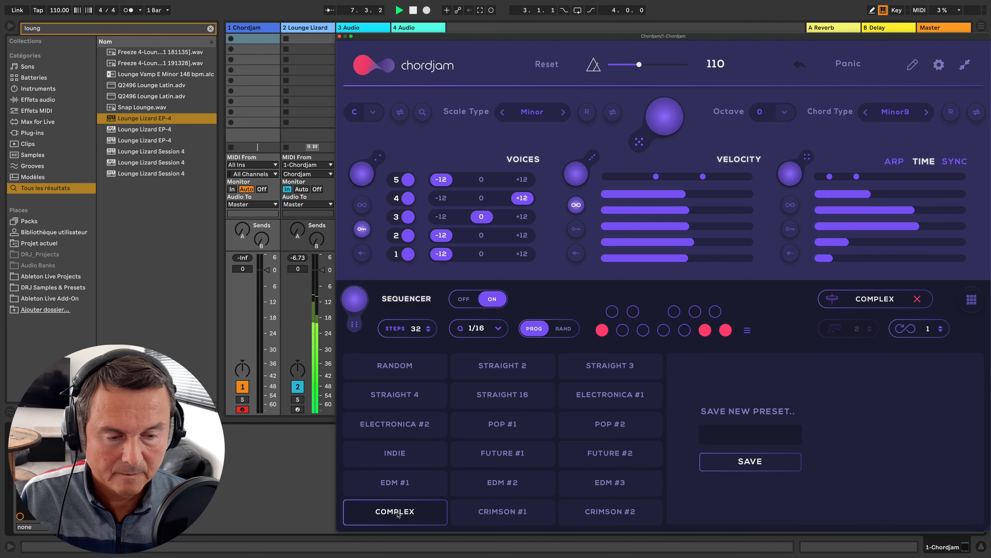
pyautogui.click(514, 517)
pyautogui.click(589, 516)
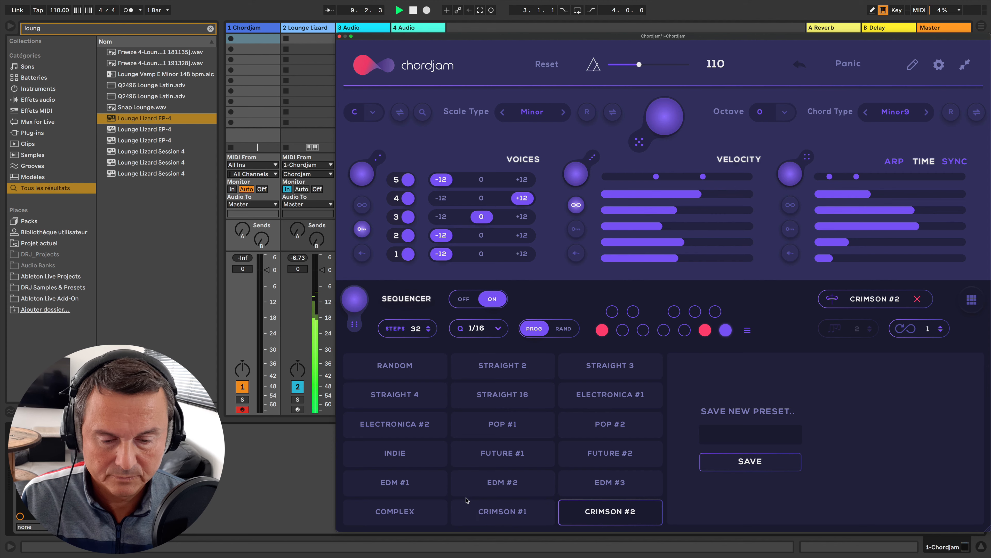
# - Compare the EDM #1 rhythm preset, load EDM #2 and return to the sequencer rows
pyautogui.click(412, 493)
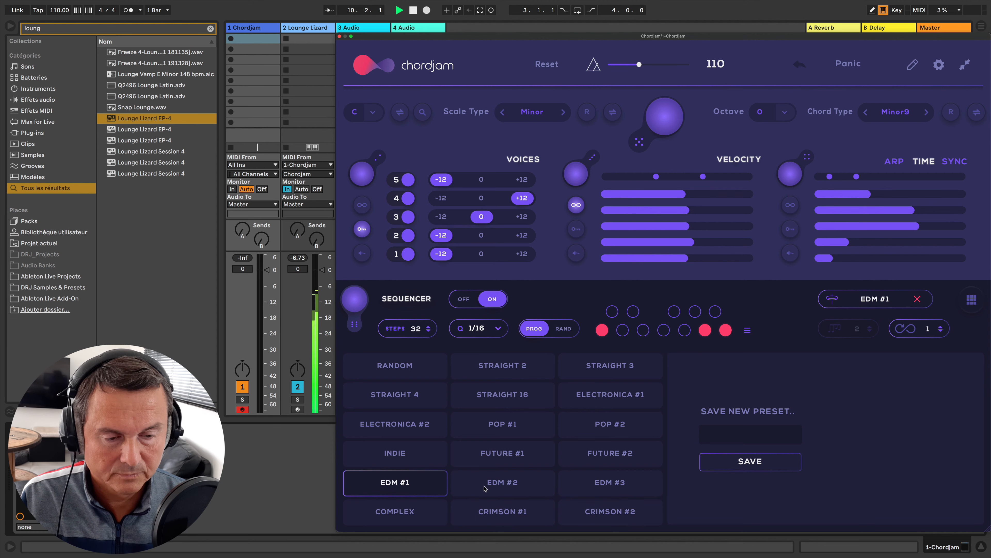
pyautogui.click(489, 489)
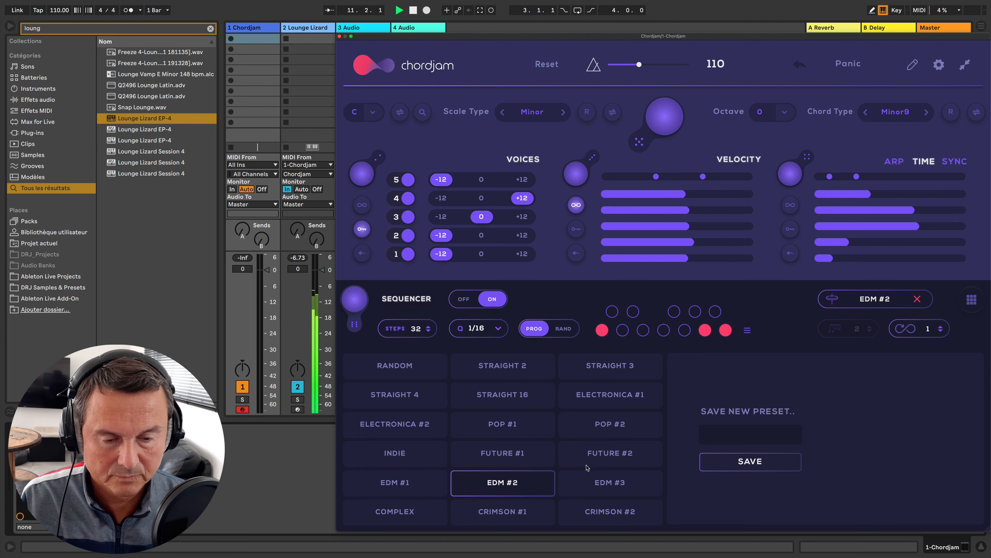
pyautogui.click(870, 304)
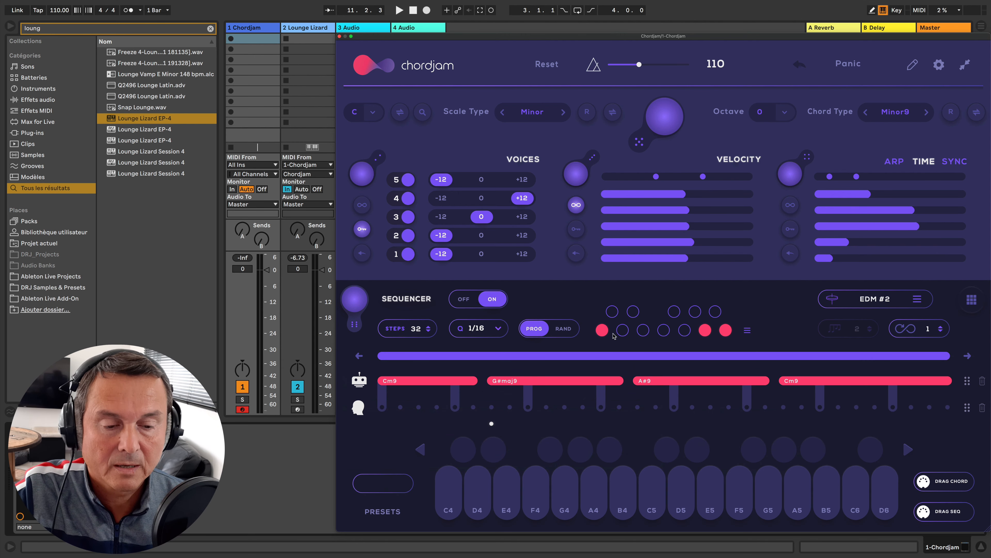
# - Add E and G to the active keys, remove B, and play the new chord progression
pyautogui.click(643, 332)
pyautogui.click(685, 332)
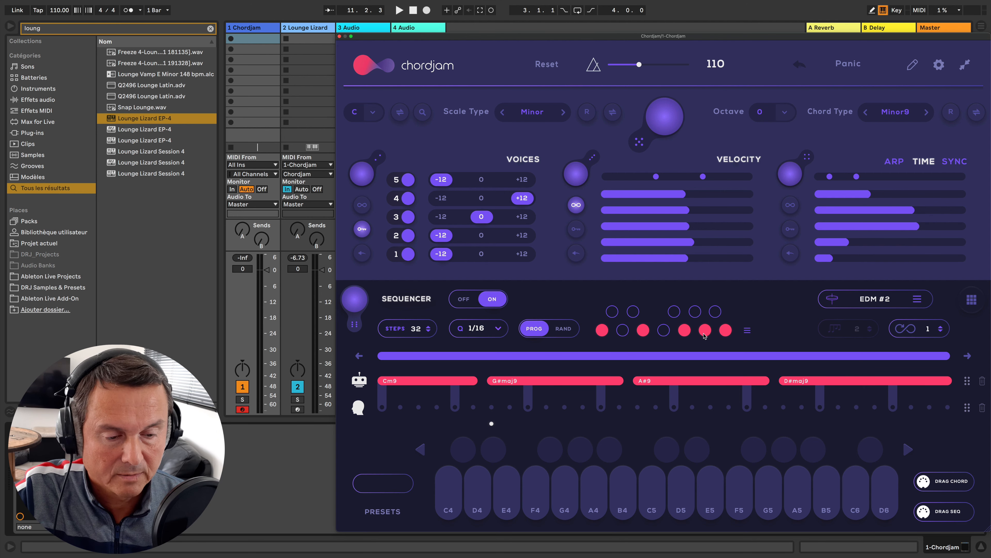
pyautogui.click(726, 332)
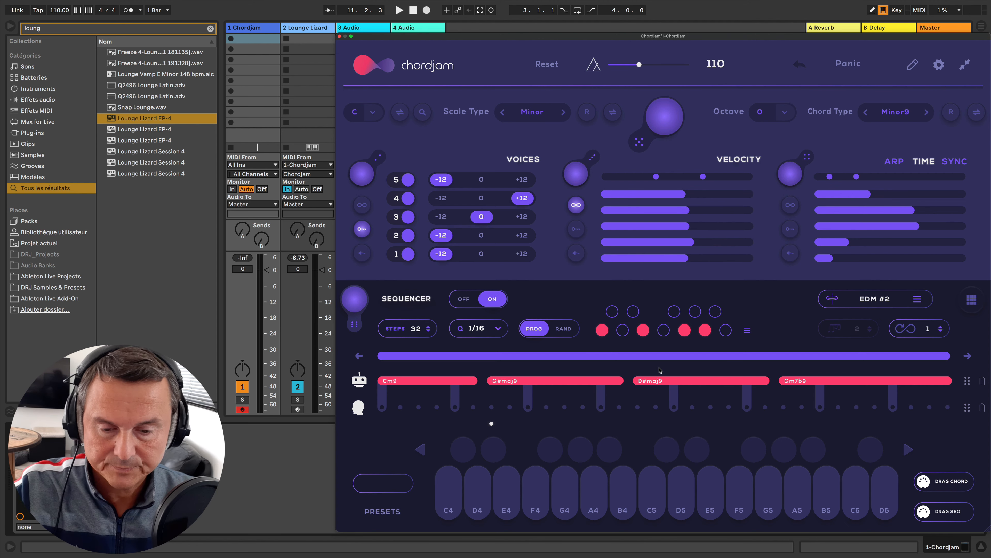
pyautogui.press('space')
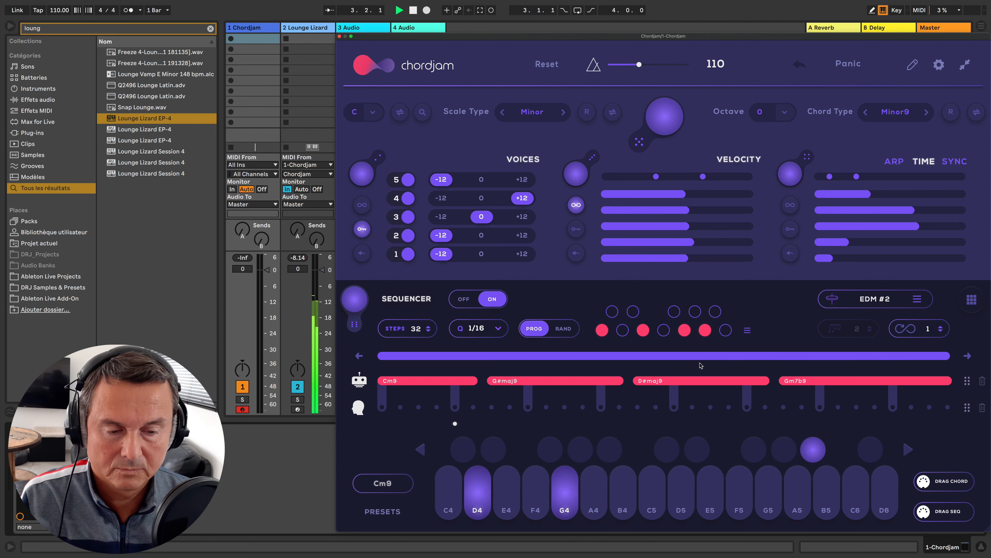
pyautogui.press('space')
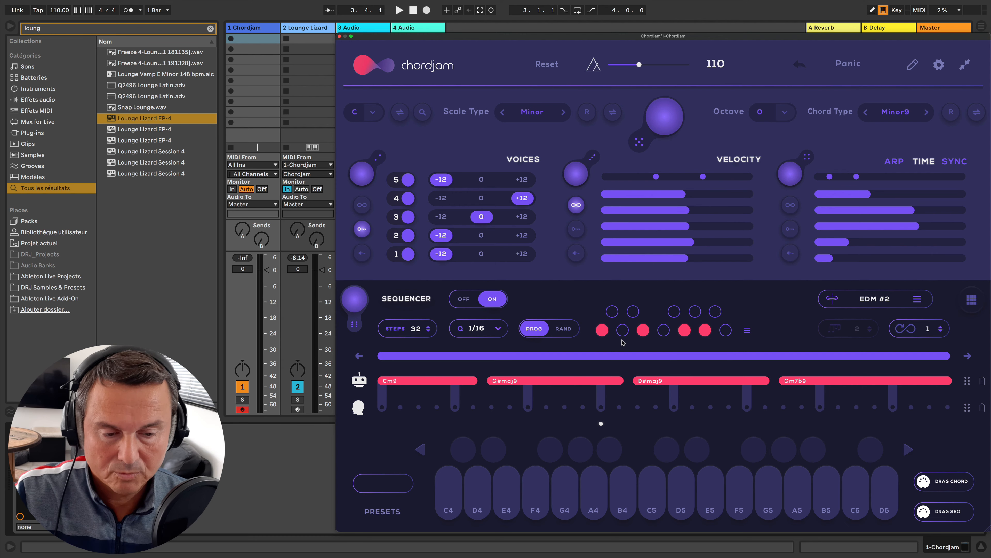
# - Save the current rhythm as a preset named drj, then recall it from the preset list after loading POP #2
pyautogui.click(874, 299)
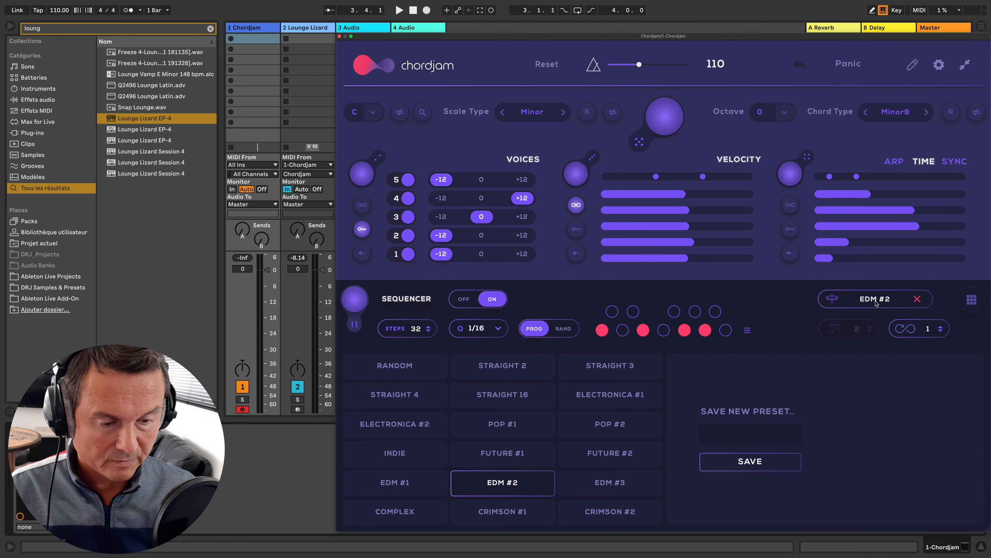
pyautogui.click(737, 434)
pyautogui.write('drj')
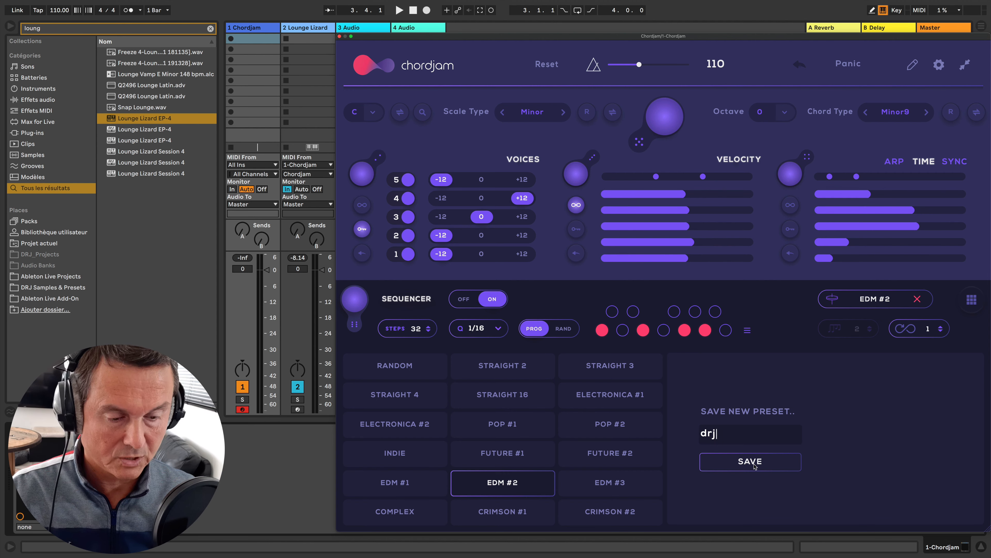
pyautogui.click(756, 464)
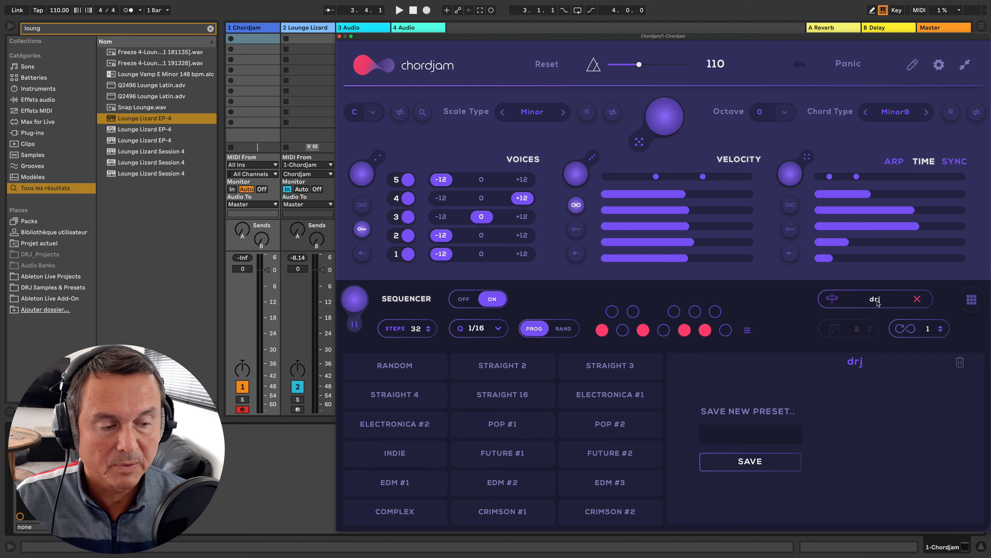
pyautogui.click(591, 427)
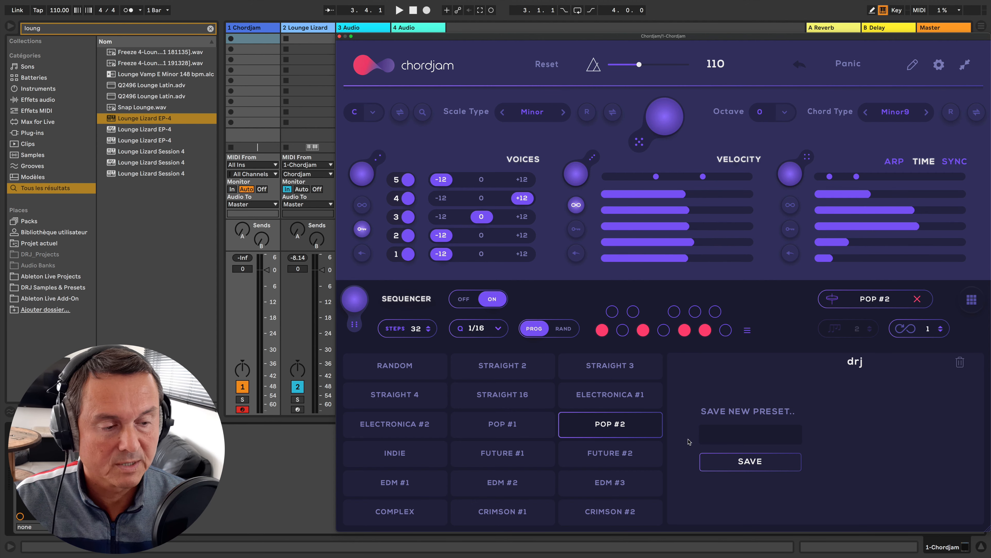
pyautogui.click(856, 363)
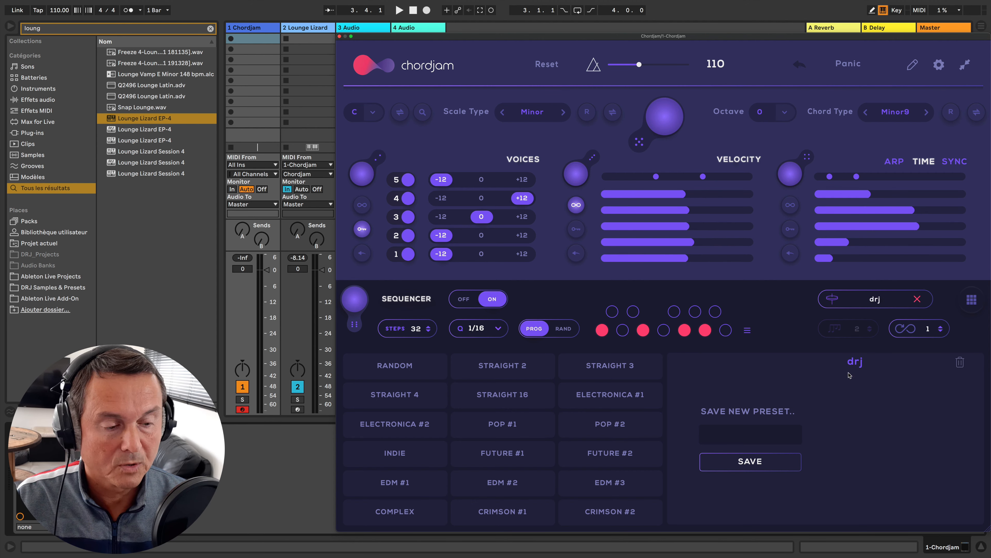
pyautogui.click(868, 308)
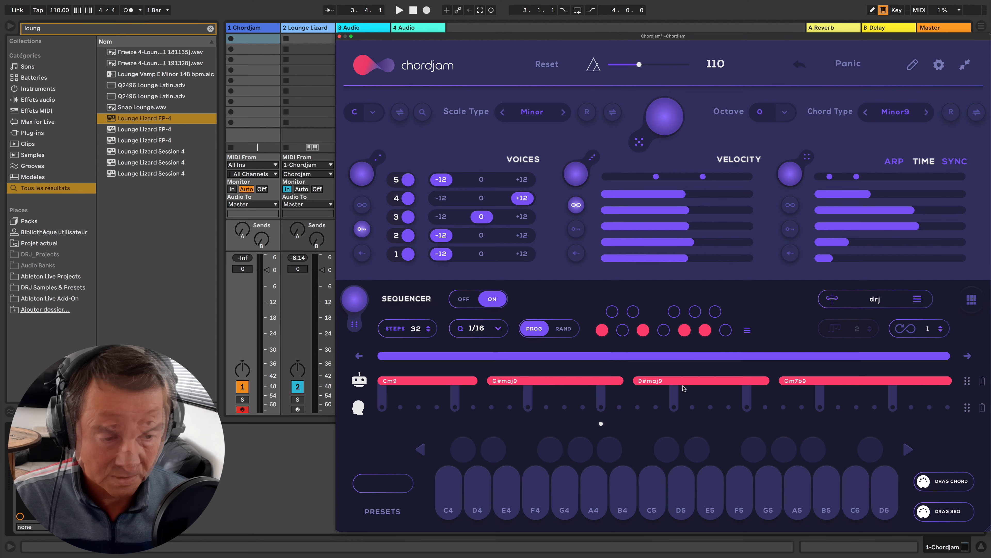
# - Audition the factory key presets I VI VII, I III IV V, I IV VII, I III VI VII and I IV V during playback
pyautogui.click(747, 332)
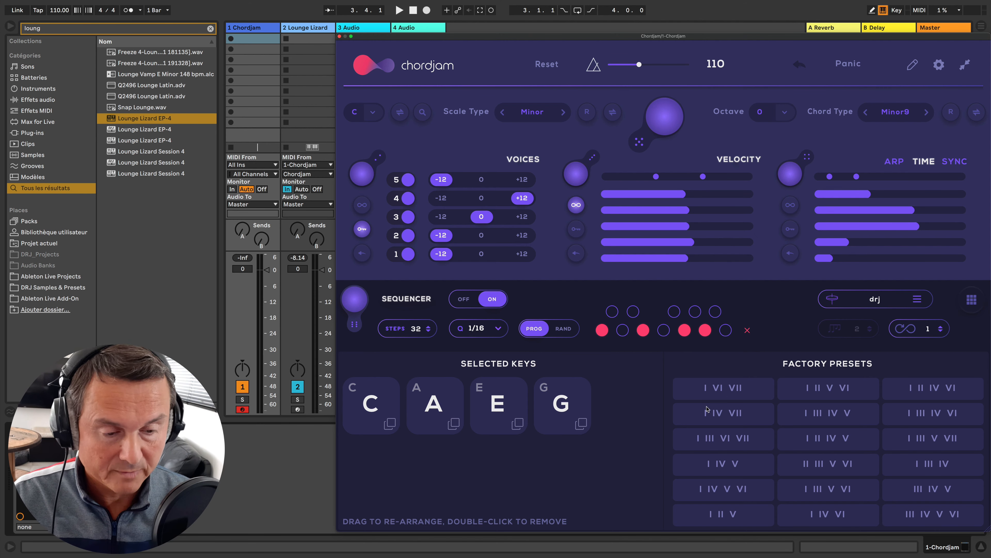
pyautogui.press('space')
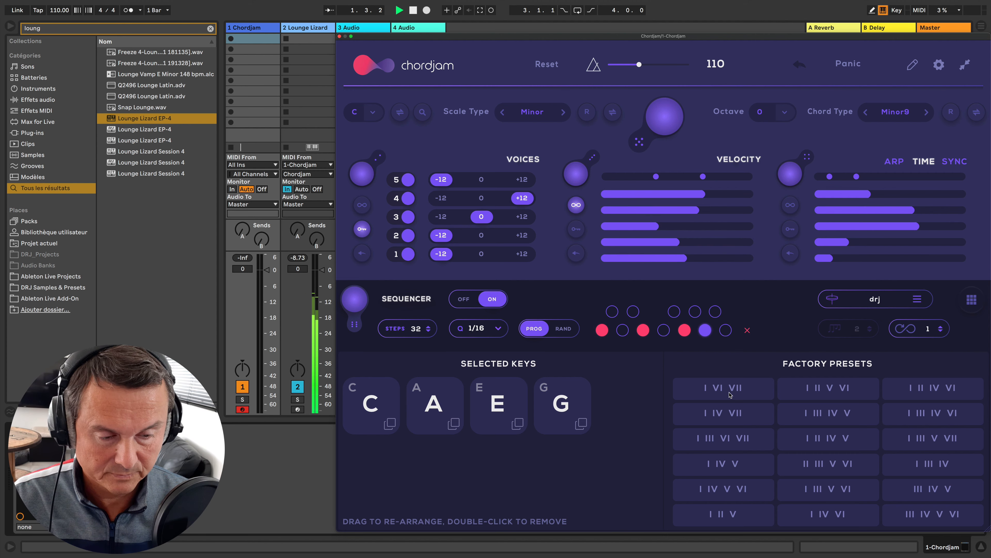
pyautogui.click(730, 392)
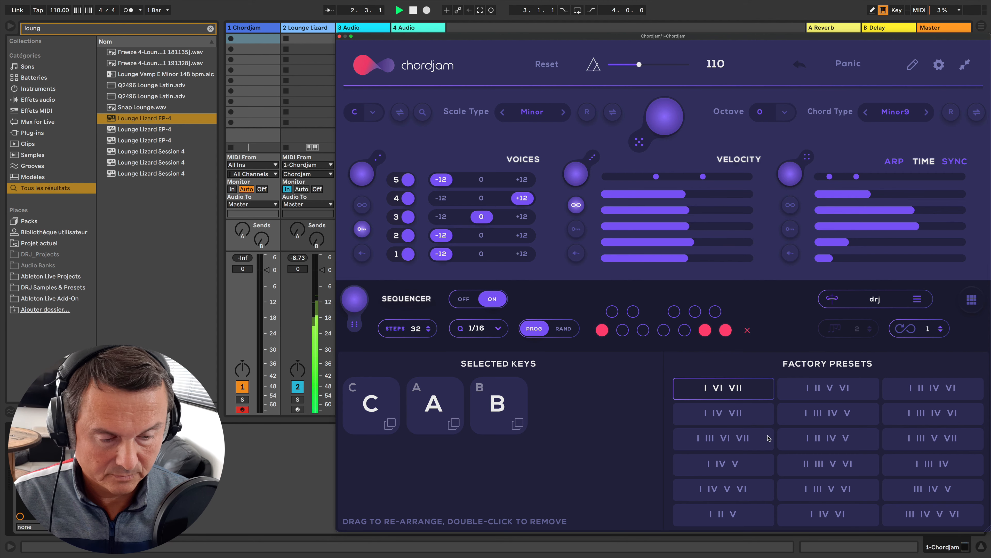
pyautogui.click(797, 422)
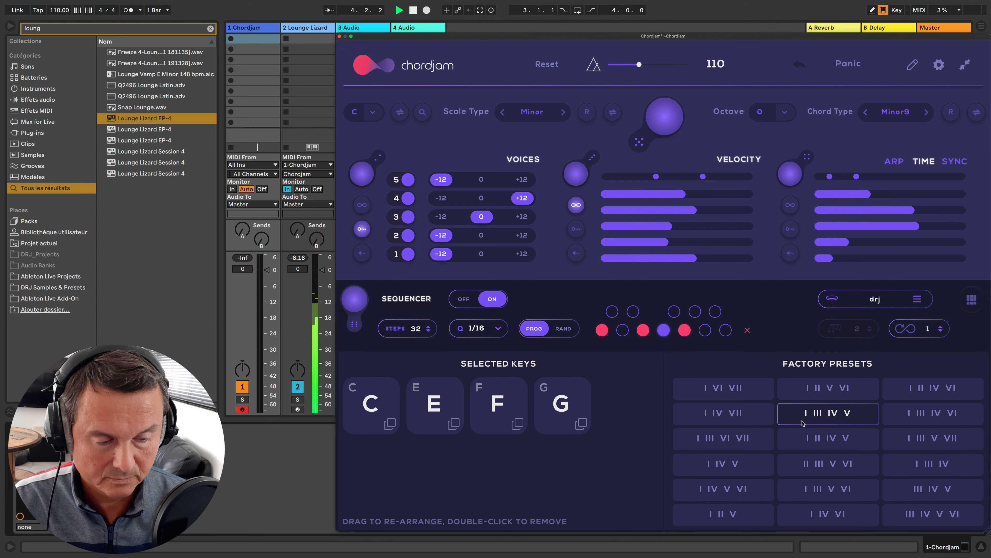
pyautogui.click(734, 414)
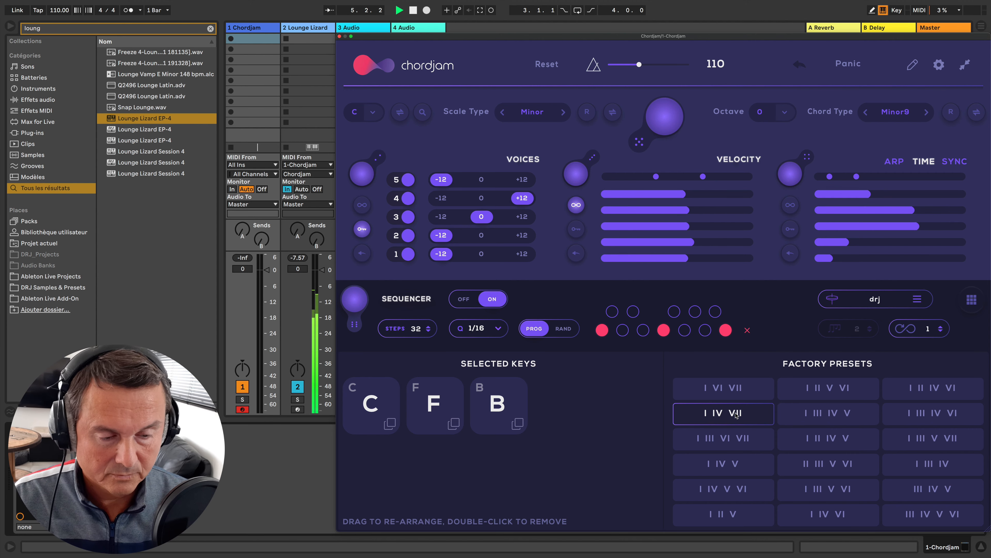
pyautogui.click(742, 446)
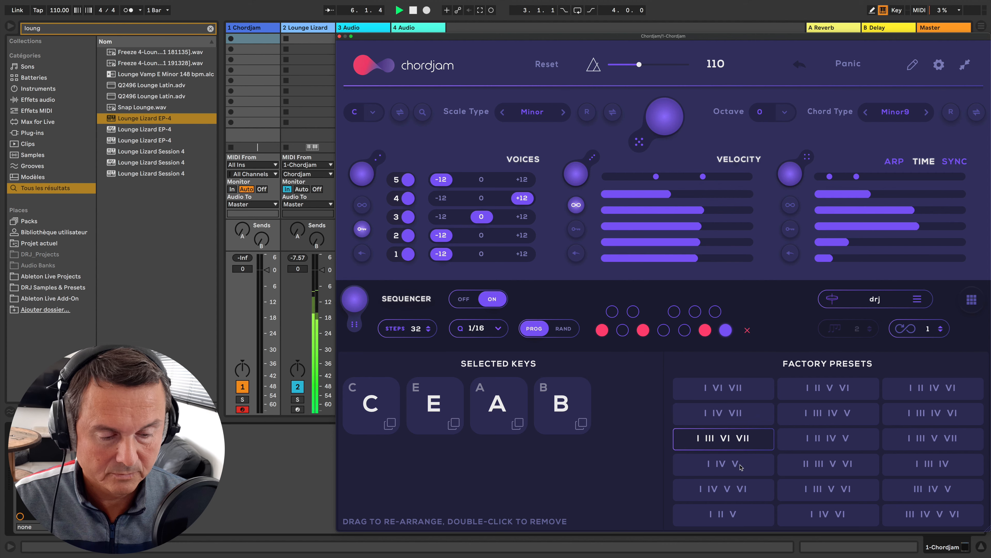
pyautogui.click(741, 467)
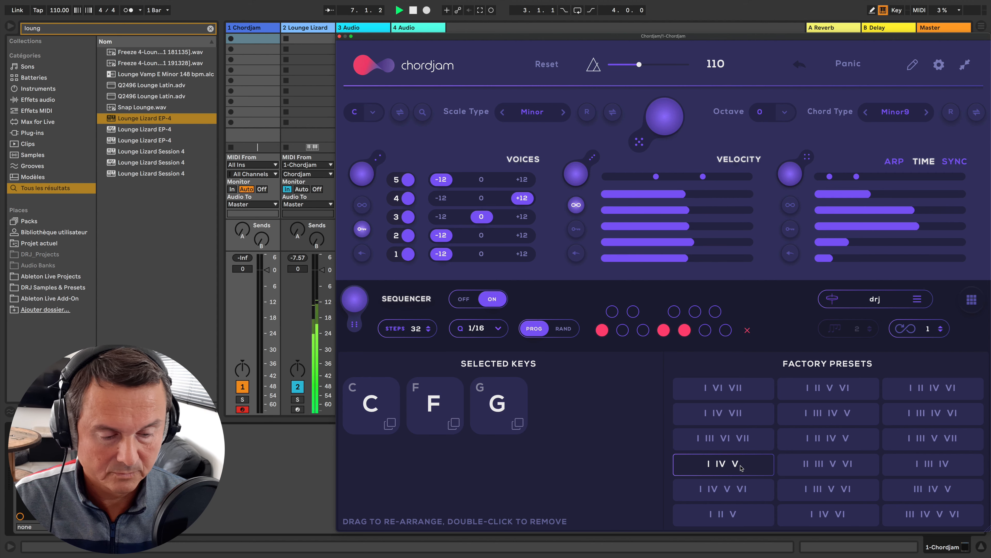
# - Load the I IV V VI key preset and replace F with E in the active keys
pyautogui.click(747, 490)
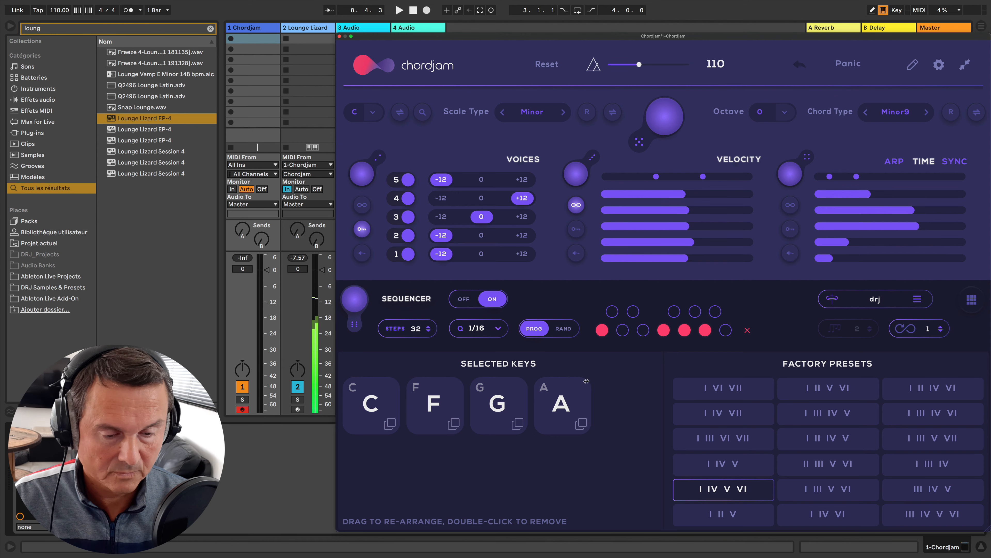
pyautogui.moveTo(561, 403)
pyautogui.mouseDown()
pyautogui.moveTo(500, 402)
pyautogui.moveTo(556, 401)
pyautogui.mouseUp()
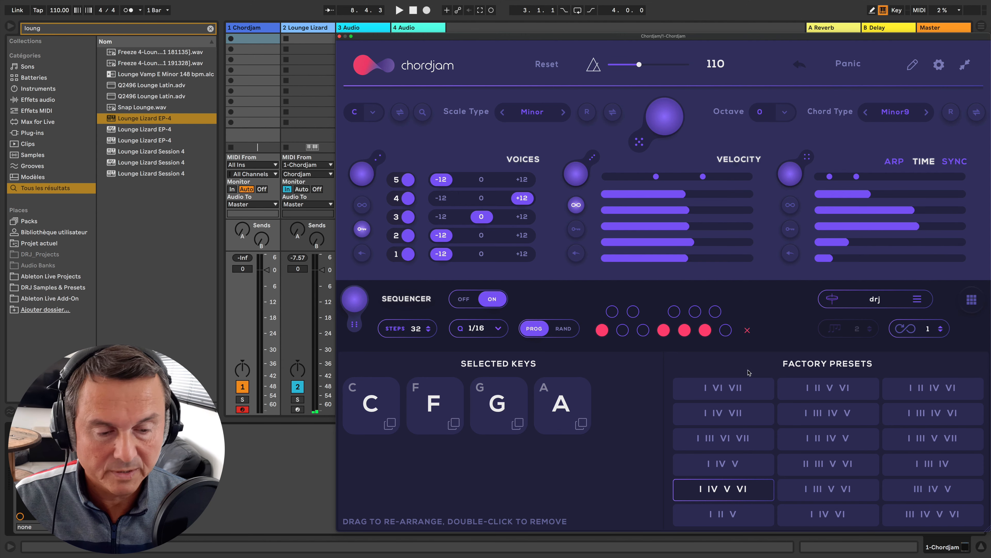
pyautogui.click(747, 332)
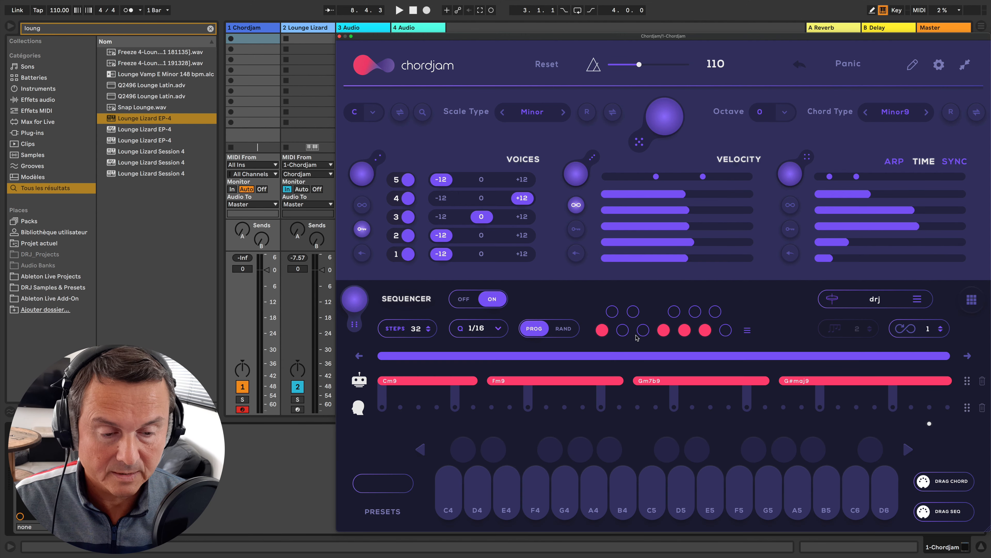
pyautogui.click(665, 331)
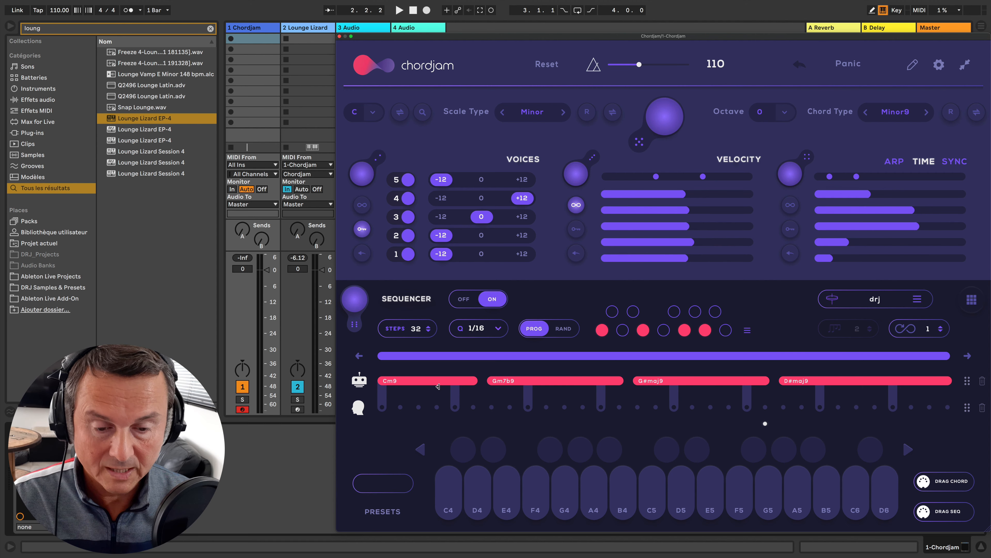
# - Copy all chords from the robot row to the human row and back, clearing each source row
pyautogui.click(968, 381)
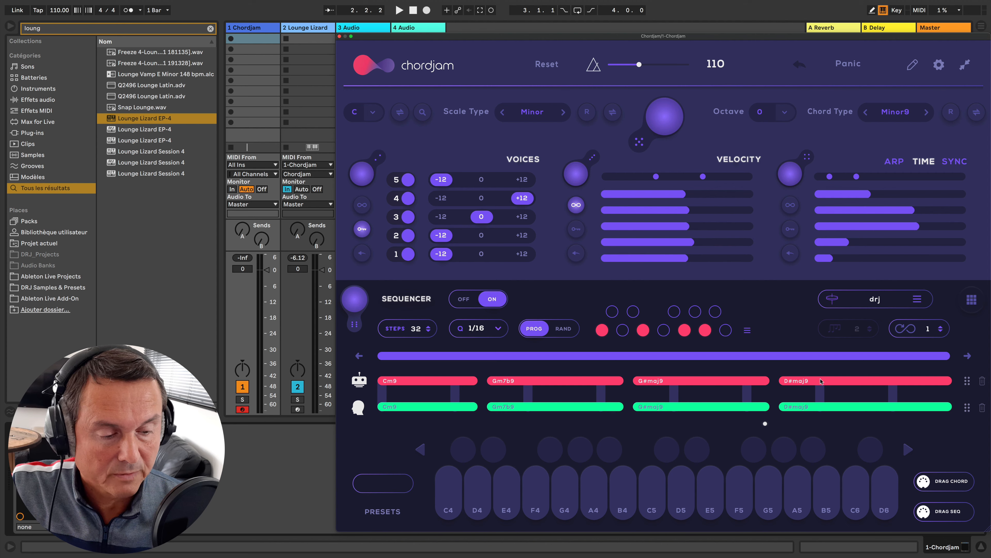
pyautogui.click(981, 382)
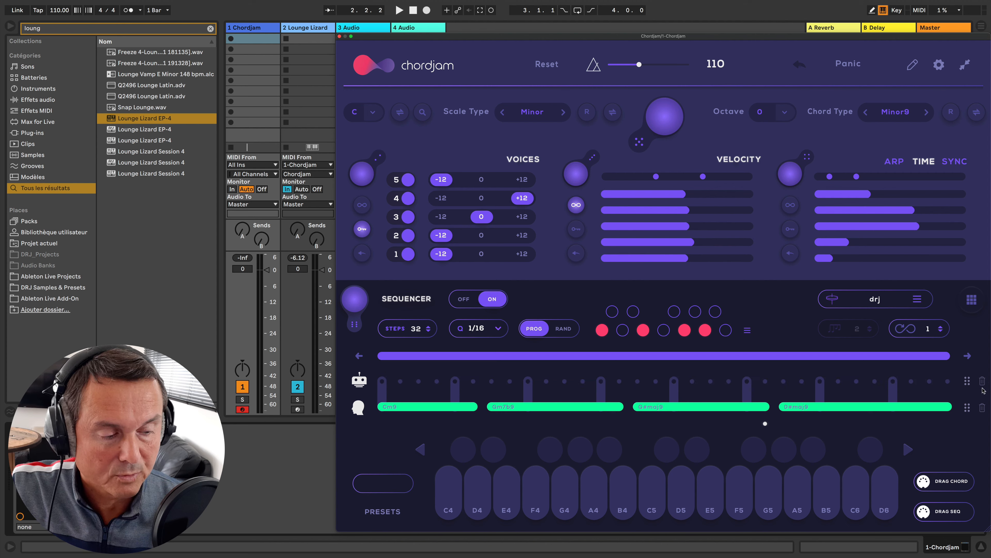
pyautogui.click(967, 408)
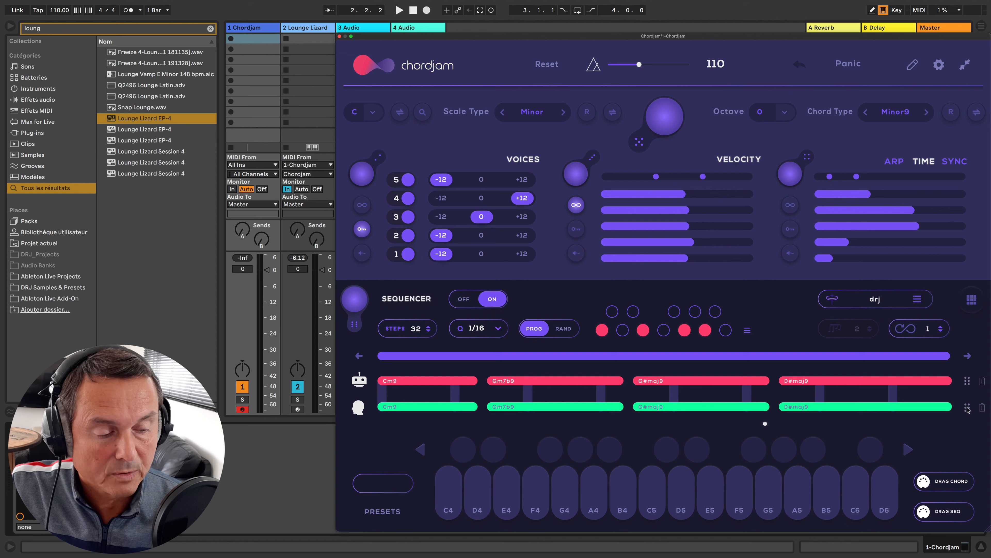
pyautogui.click(982, 408)
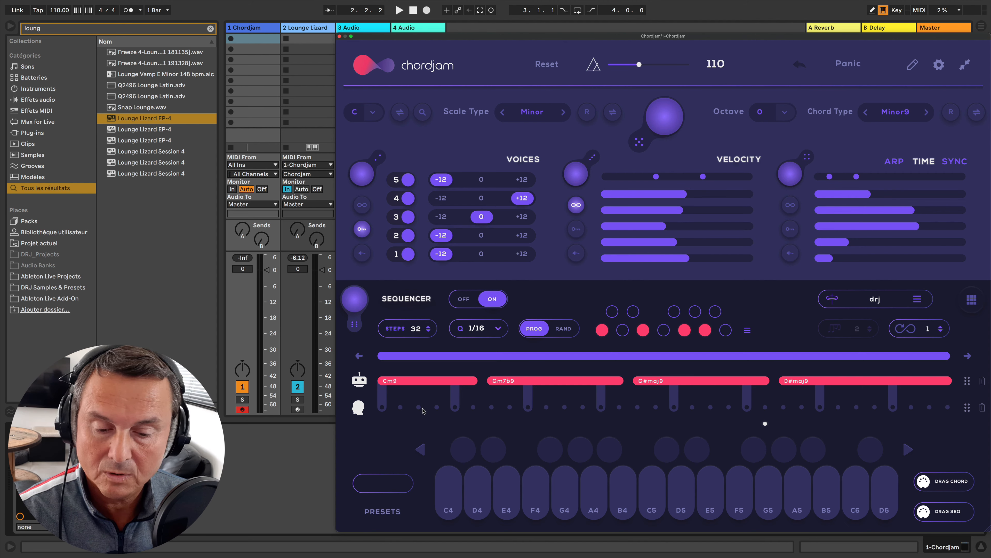
# - Add a Cm9 chord over steps 3 to 6 of the human row, shorten the robot row's Cm9 to three steps, and play
pyautogui.moveTo(418, 406); pyautogui.dragTo(478, 413)
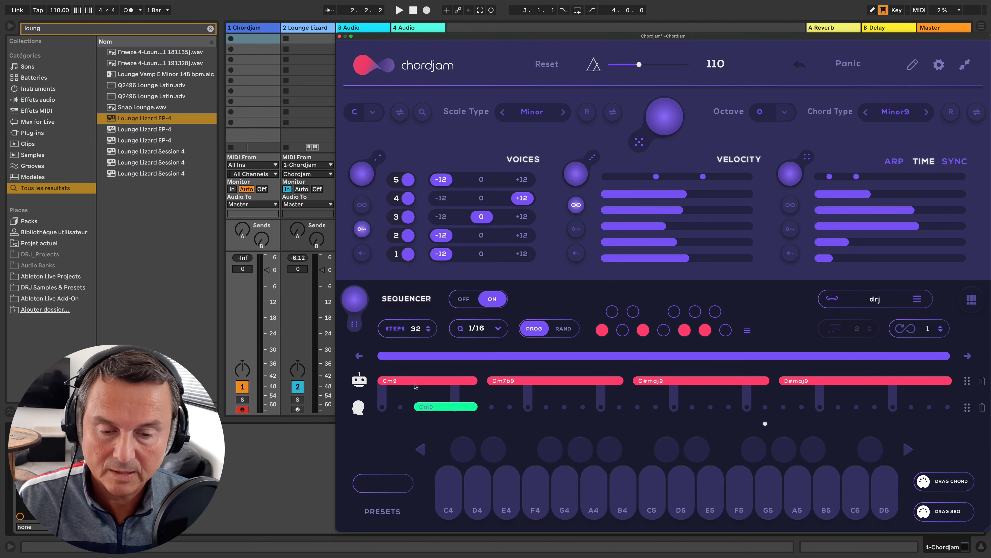
pyautogui.moveTo(476, 381); pyautogui.dragTo(410, 383)
pyautogui.press('space')
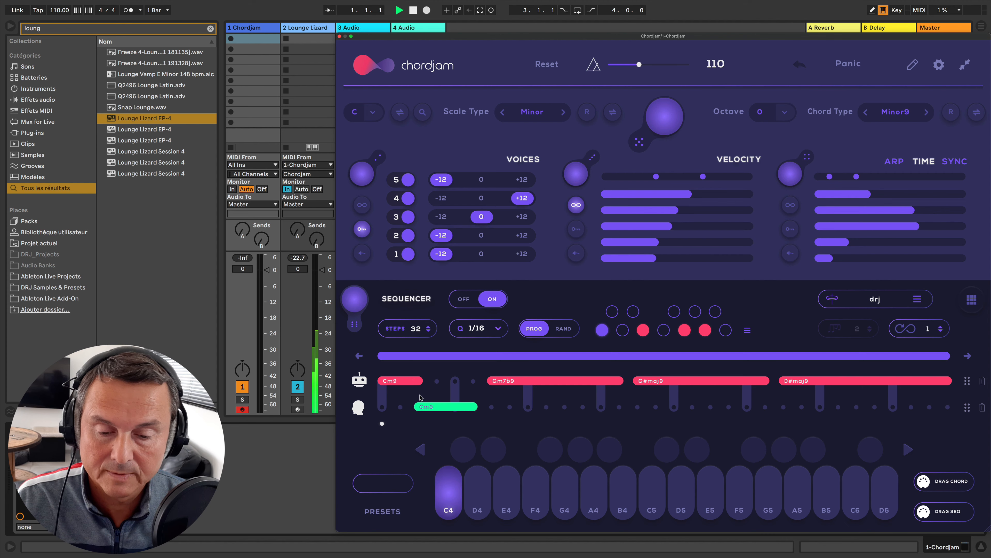
# - Extend the robot row's Cm9 to step 6, and stretch the human row's Cm9 to step 9 before shortening it back to step 6
pyautogui.moveTo(423, 380); pyautogui.dragTo(476, 384)
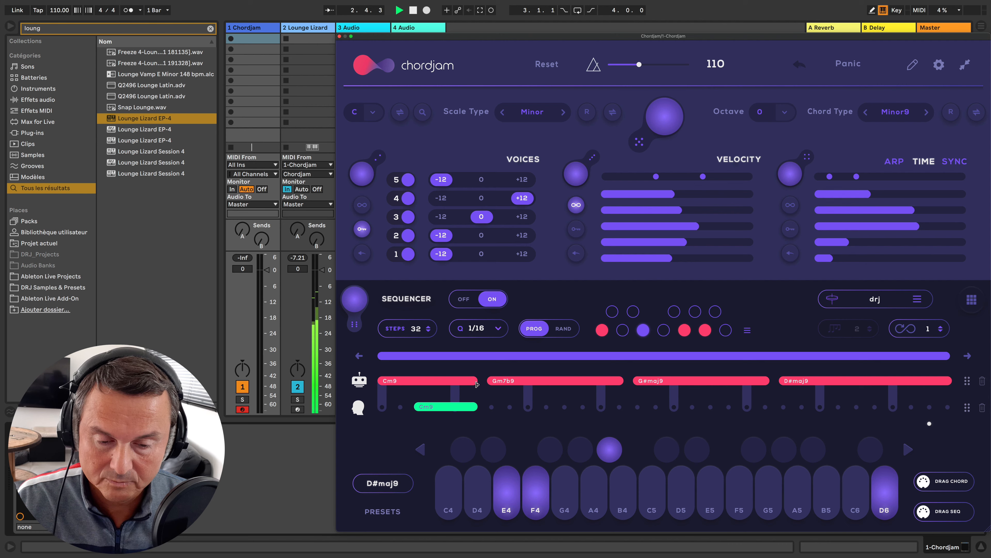
pyautogui.moveTo(479, 407); pyautogui.dragTo(541, 412)
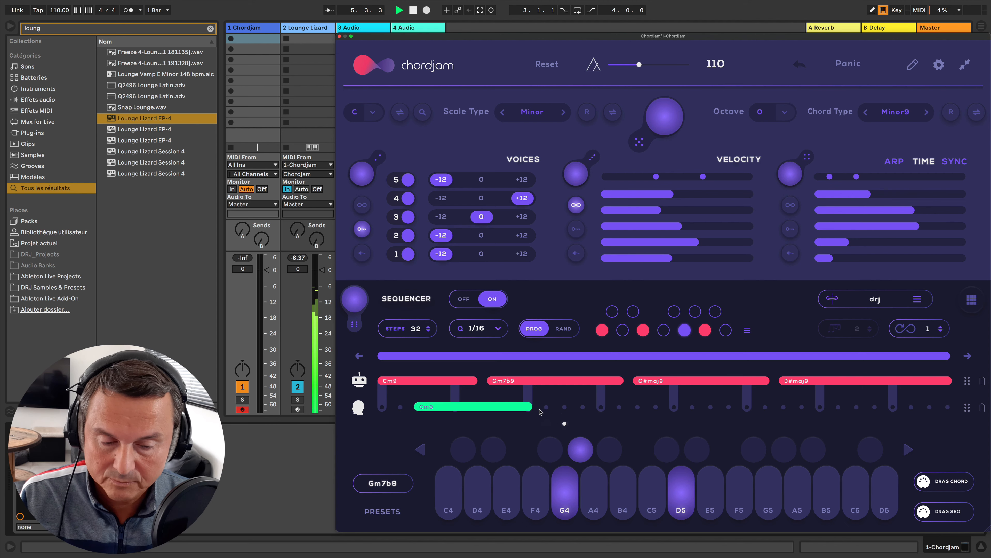
pyautogui.moveTo(532, 407); pyautogui.dragTo(477, 406)
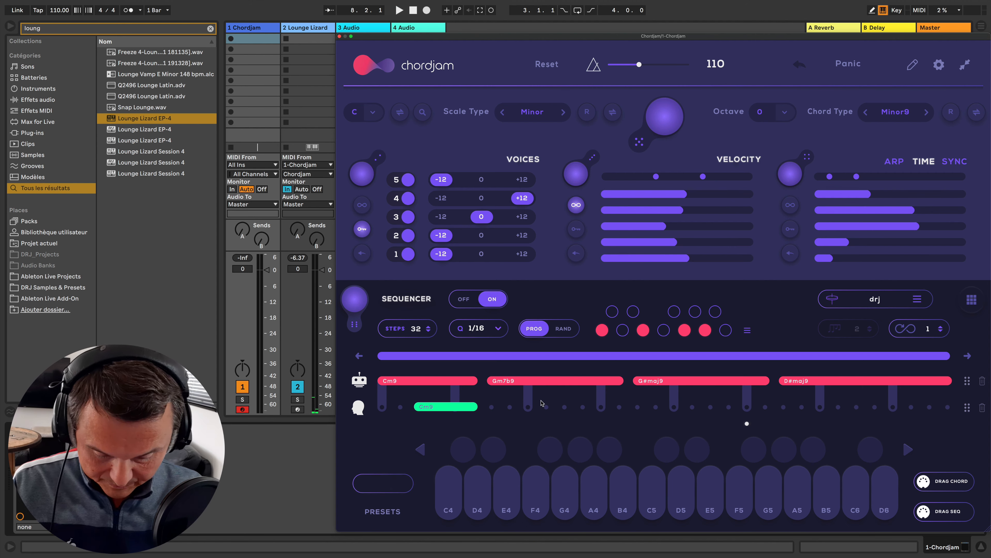
# - Try the RAND key order, switch back to PROG, and clear the human row
pyautogui.click(563, 329)
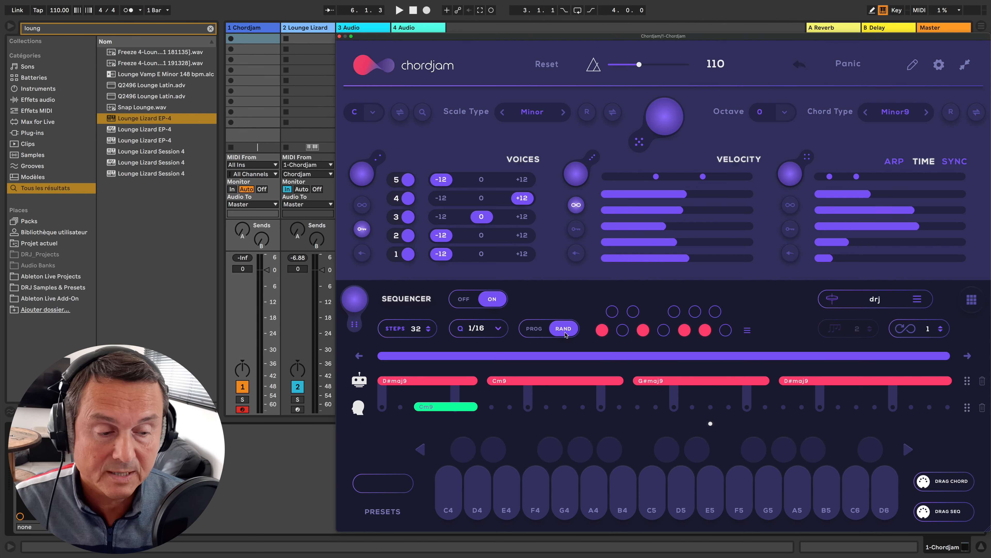
pyautogui.click(530, 335)
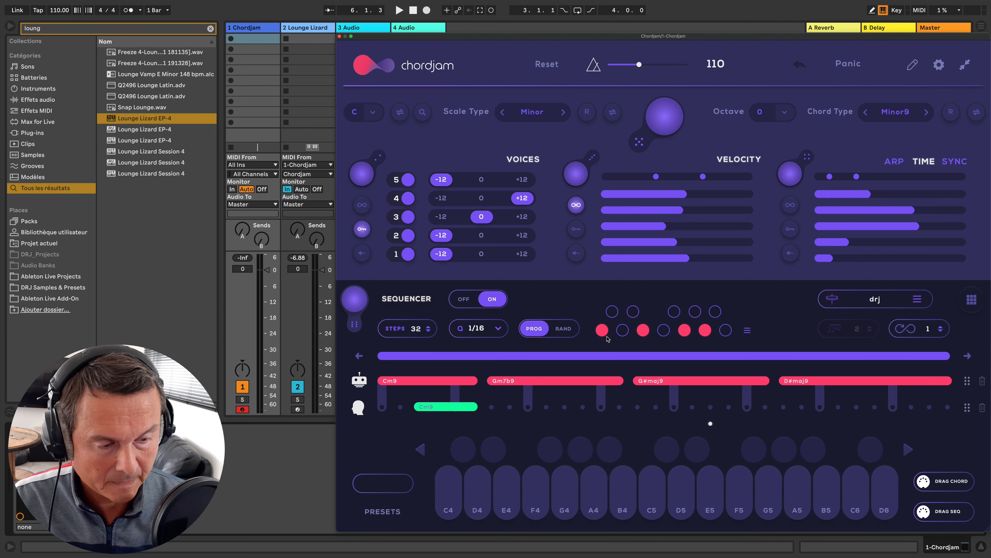
pyautogui.click(983, 408)
# - Load the EDM #2 rhythm preset and return to the sequencer rows
pyautogui.click(874, 299)
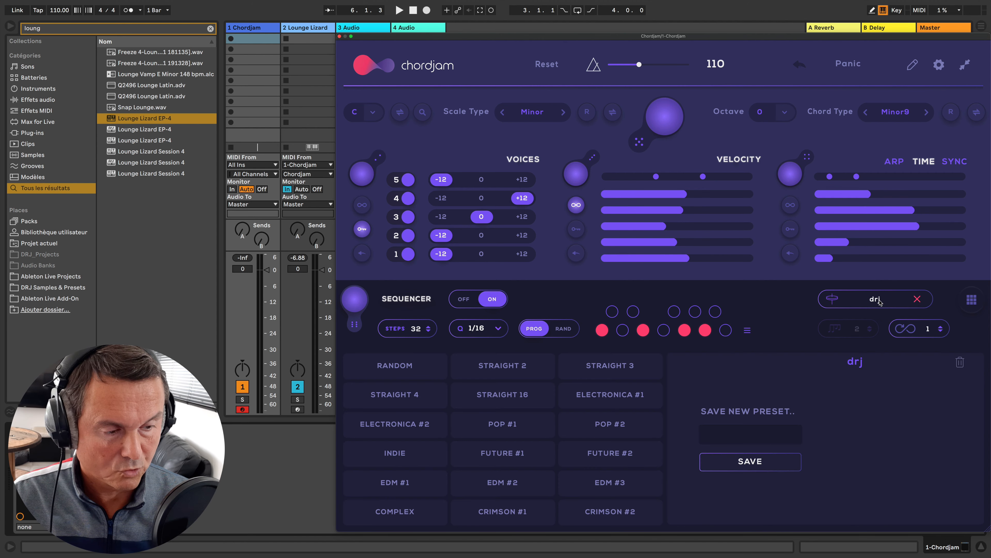
pyautogui.click(514, 487)
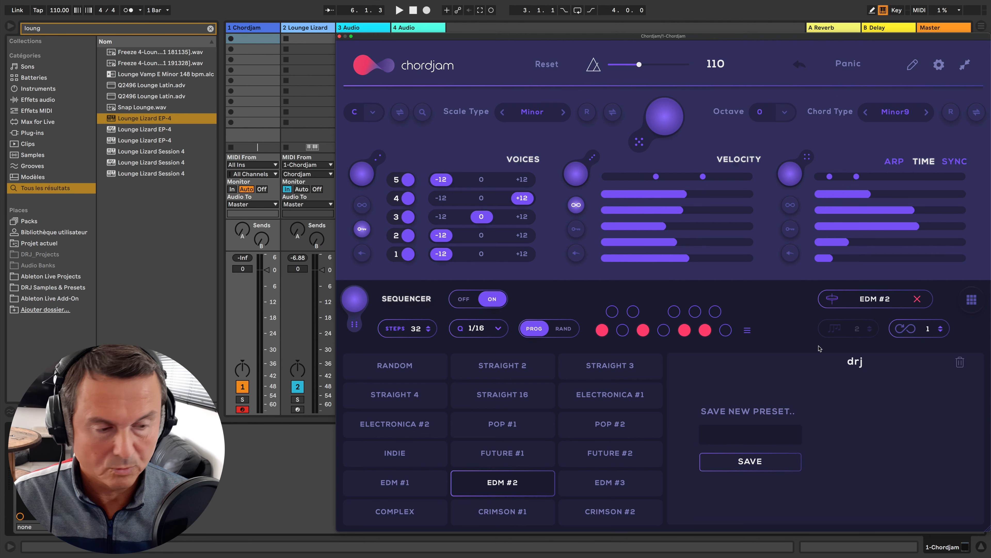
pyautogui.click(869, 300)
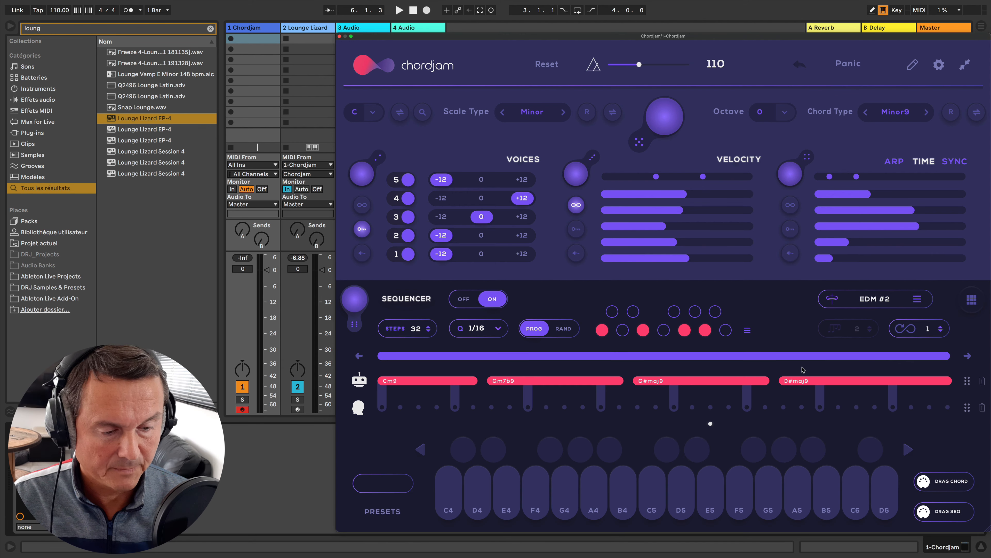
# - Clear the robot row and randomize the sequencer to generate a new chord progression
pyautogui.click(983, 386)
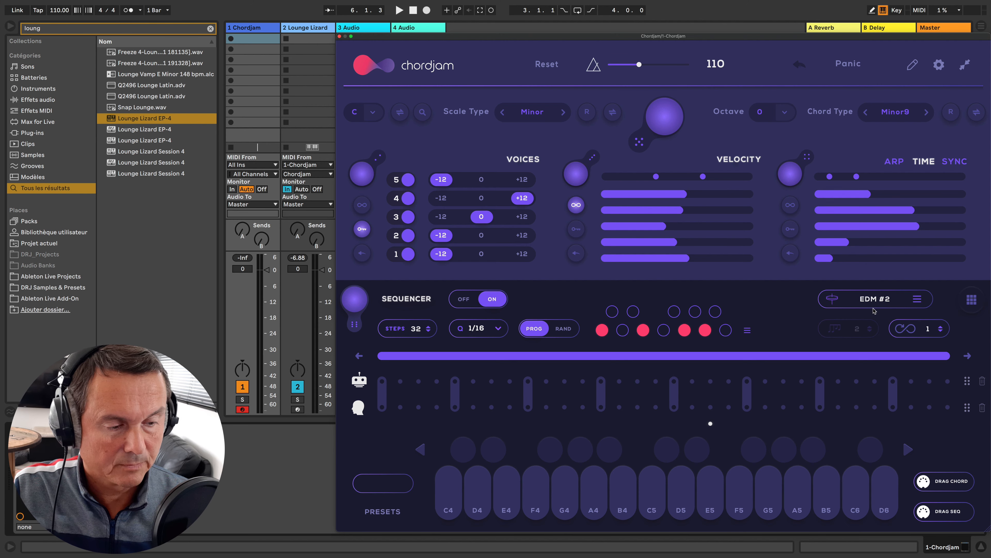
pyautogui.click(357, 302)
pyautogui.click(358, 302)
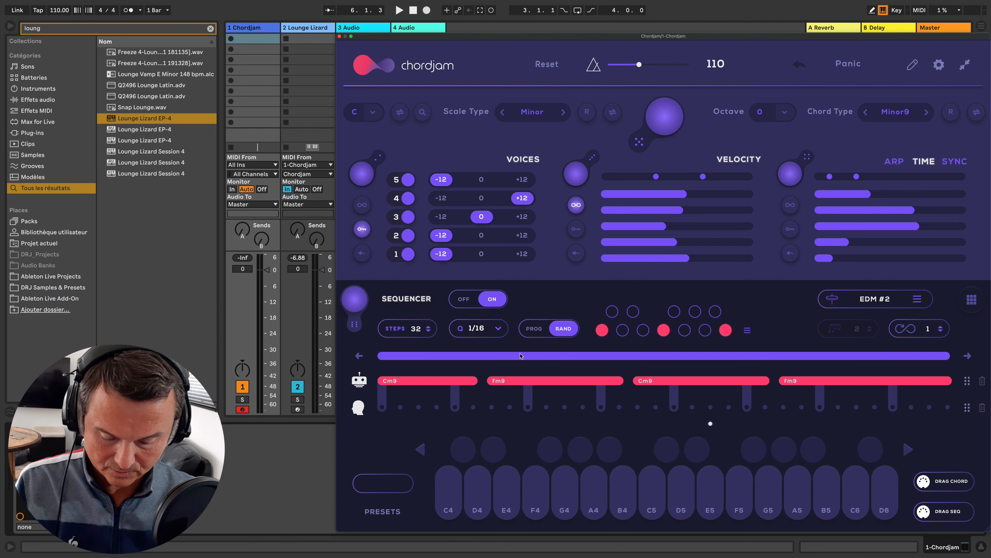
# - Inspect the settings of the robot row's first two chords, including the arpeggiator, and play back the sequence
pyautogui.click(456, 385)
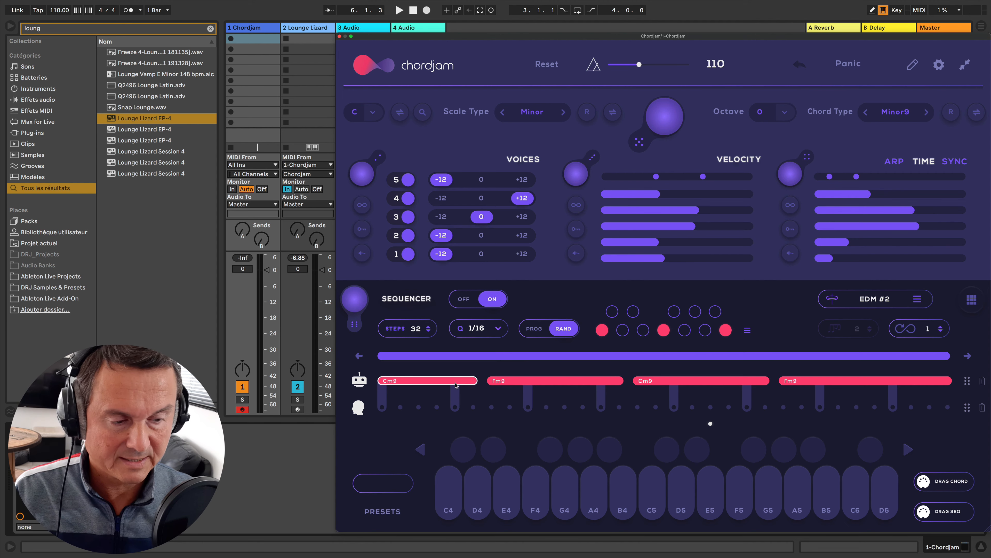
pyautogui.click(521, 383)
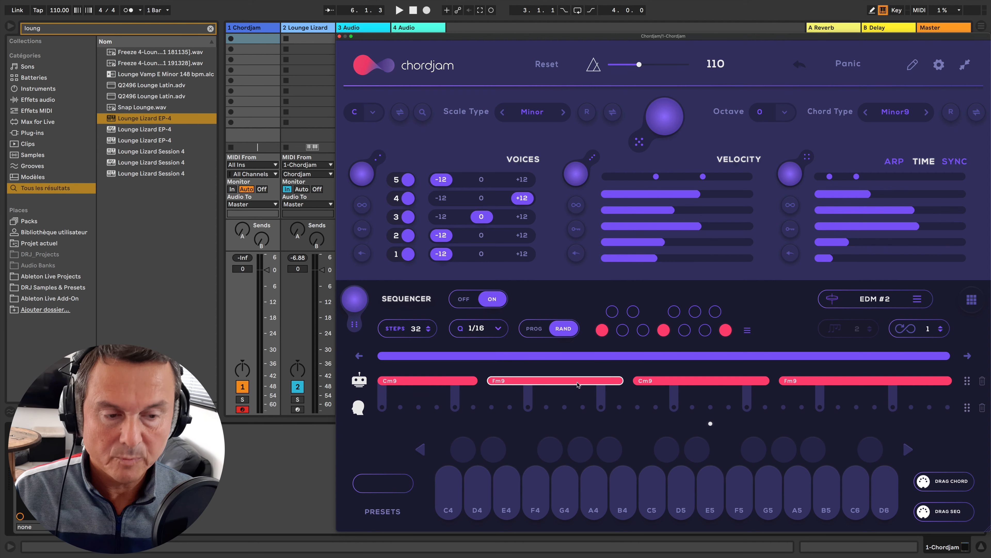
pyautogui.click(440, 385)
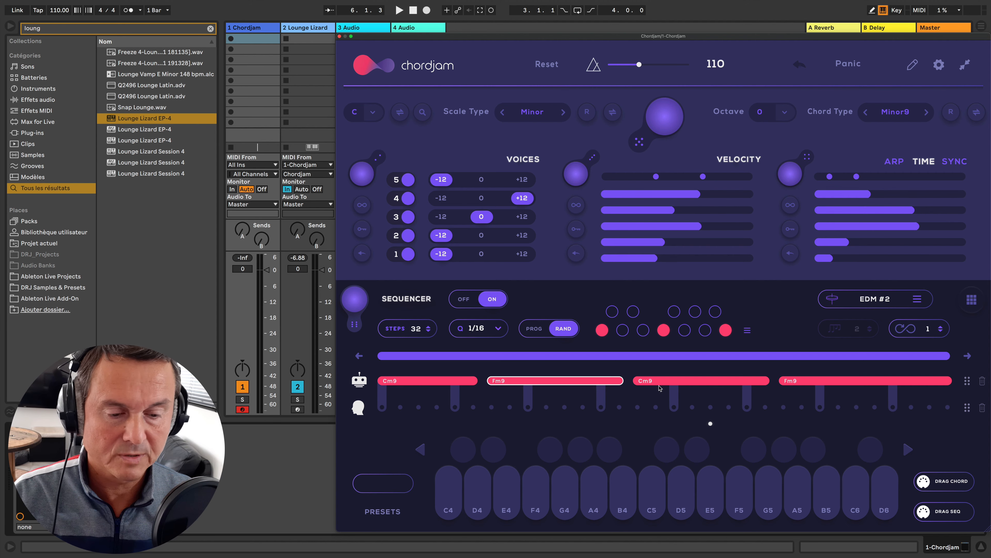
pyautogui.click(431, 385)
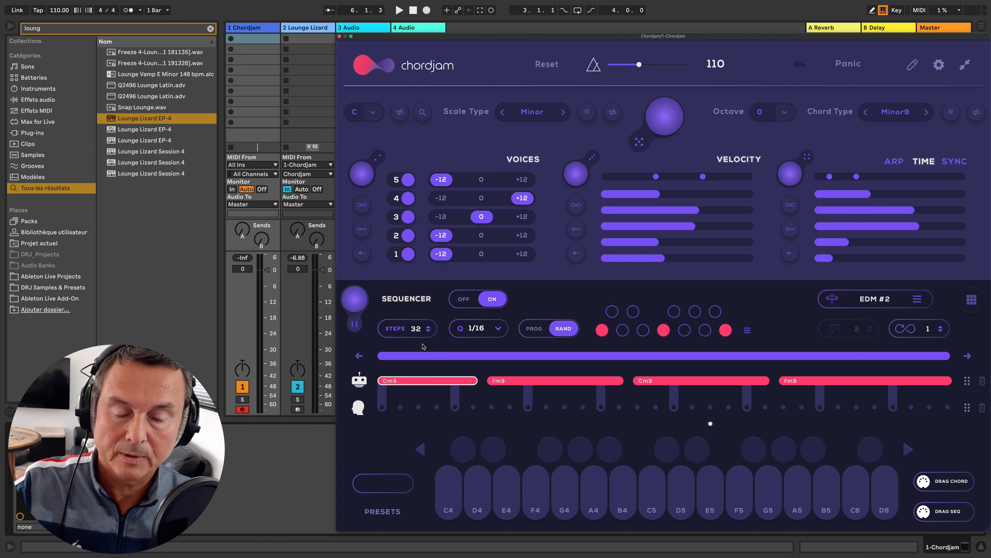
pyautogui.click(559, 384)
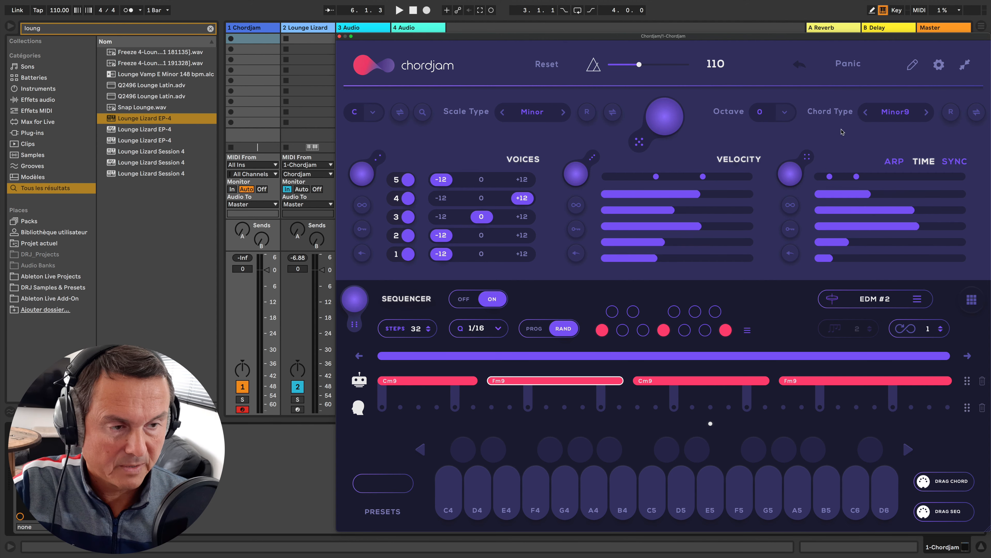
pyautogui.click(892, 163)
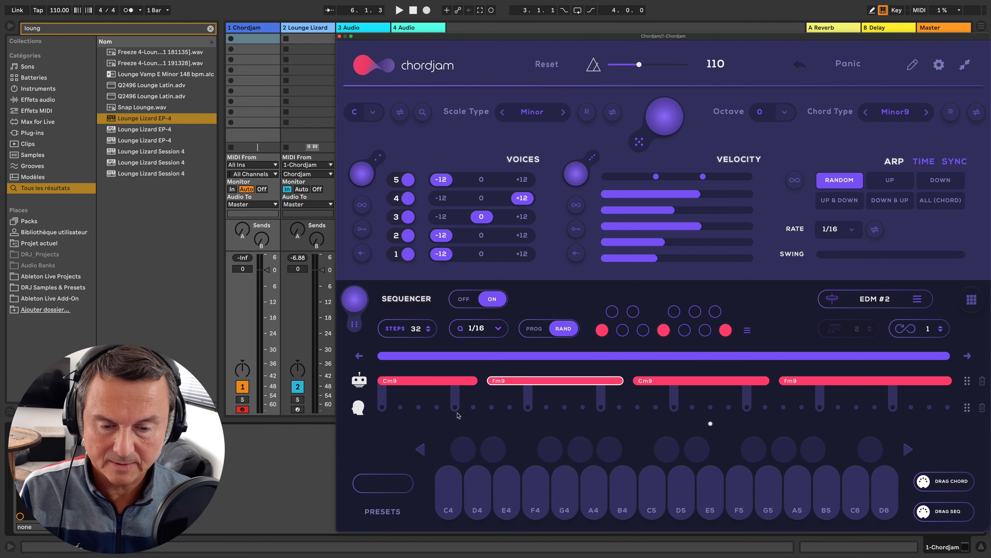
pyautogui.press('space')
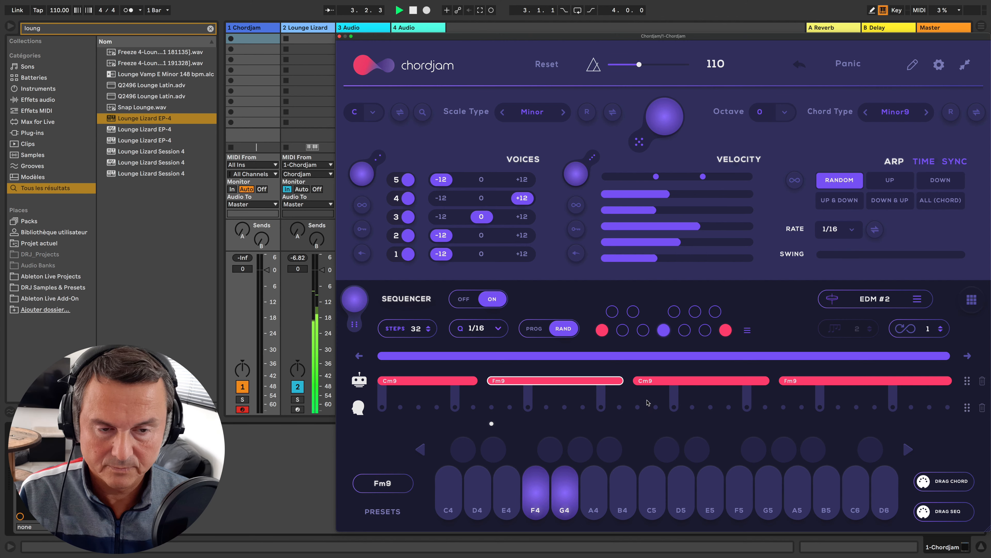
pyautogui.press('space')
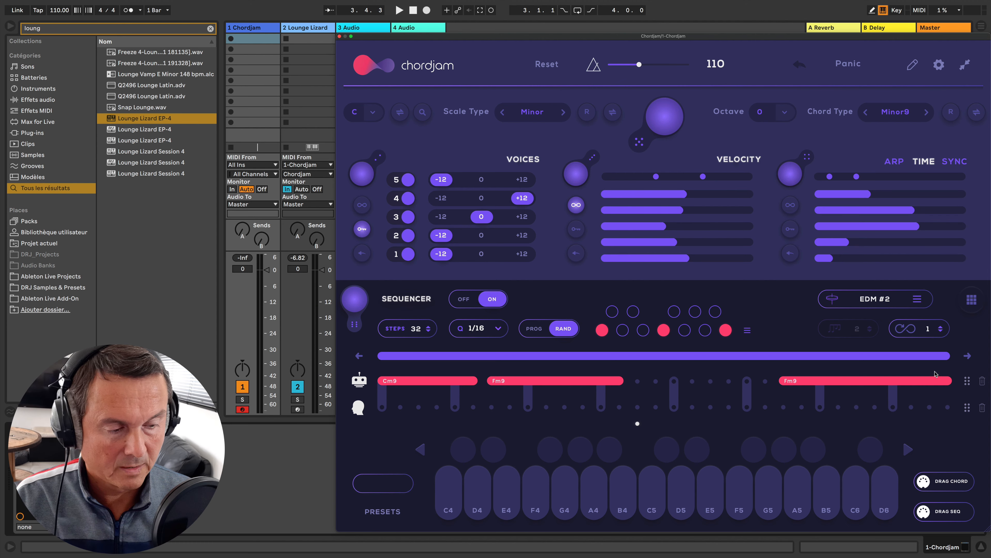
# - Clear the robot row and set the sequencer's active keys to C, E, G and A
pyautogui.click(982, 381)
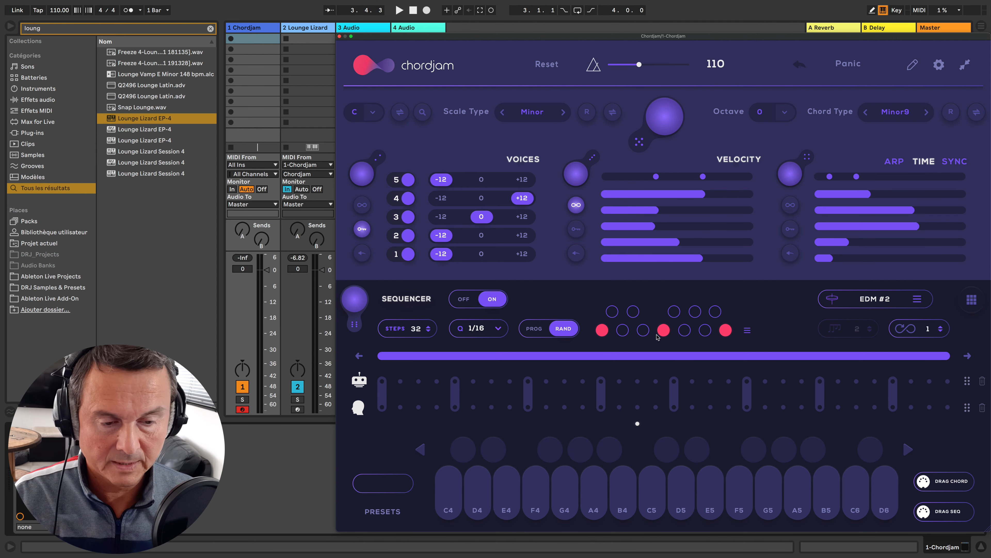
pyautogui.click(643, 330)
pyautogui.click(663, 330)
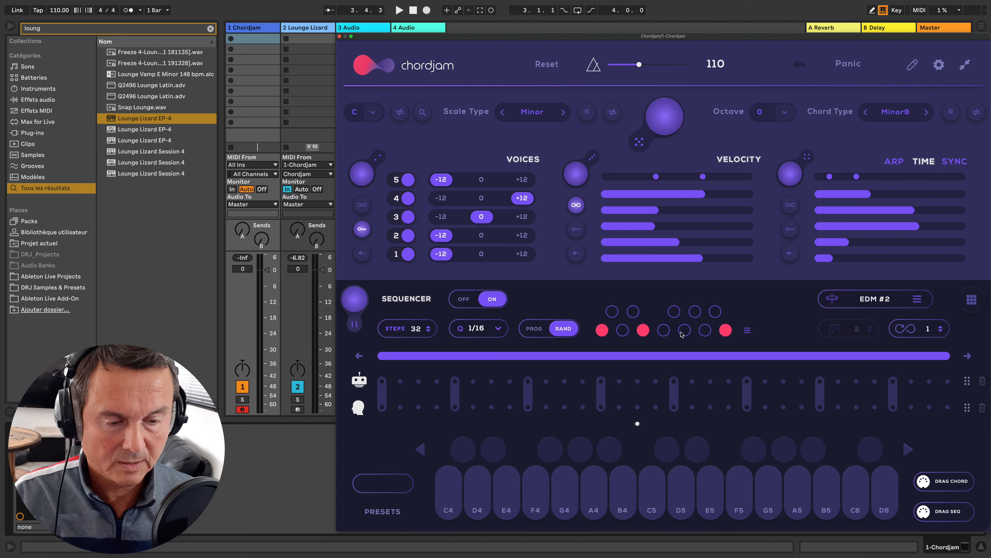
pyautogui.click(705, 330)
pyautogui.click(685, 330)
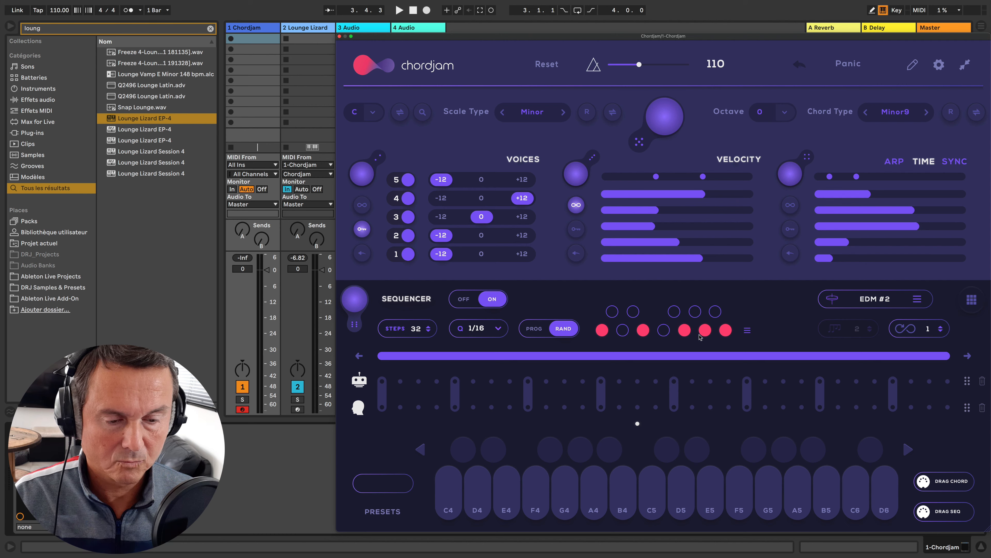
pyautogui.click(725, 330)
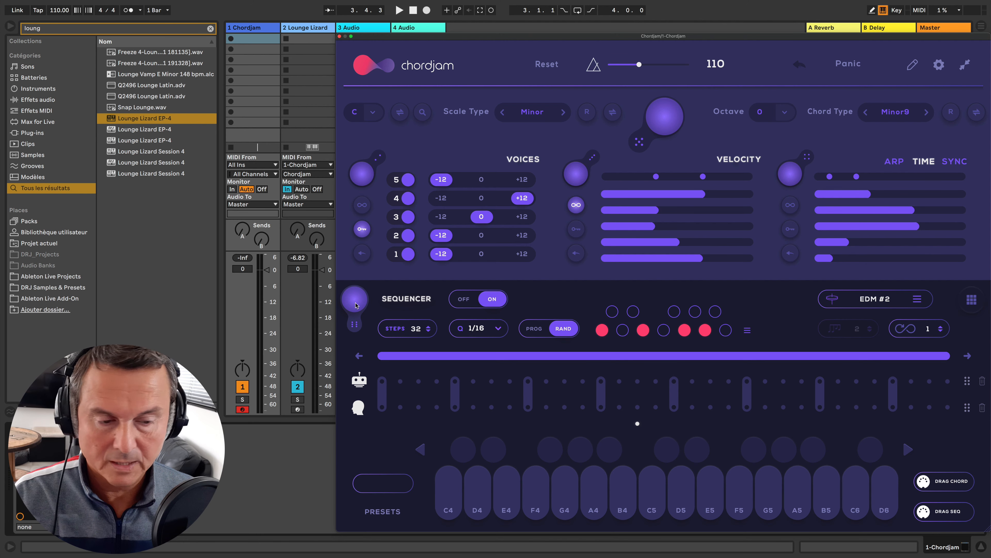
# - Randomize the sequencer to generate a new chord progression and set the loop count to 1
pyautogui.click(356, 305)
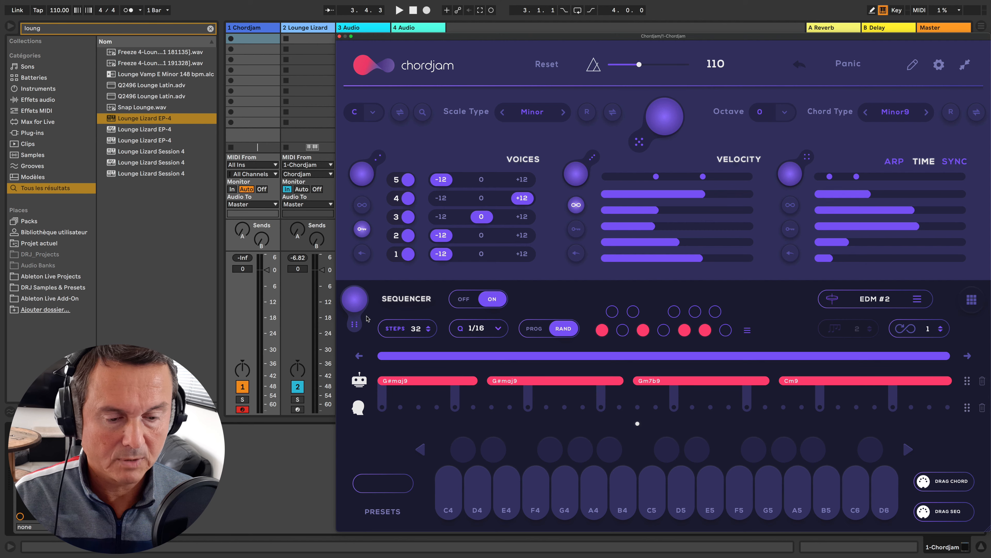
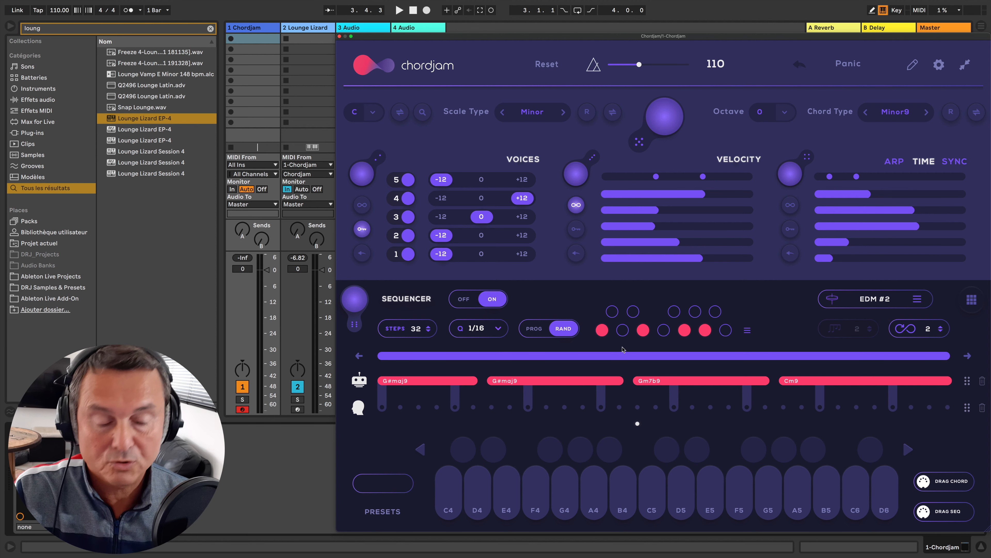
pyautogui.click(928, 330)
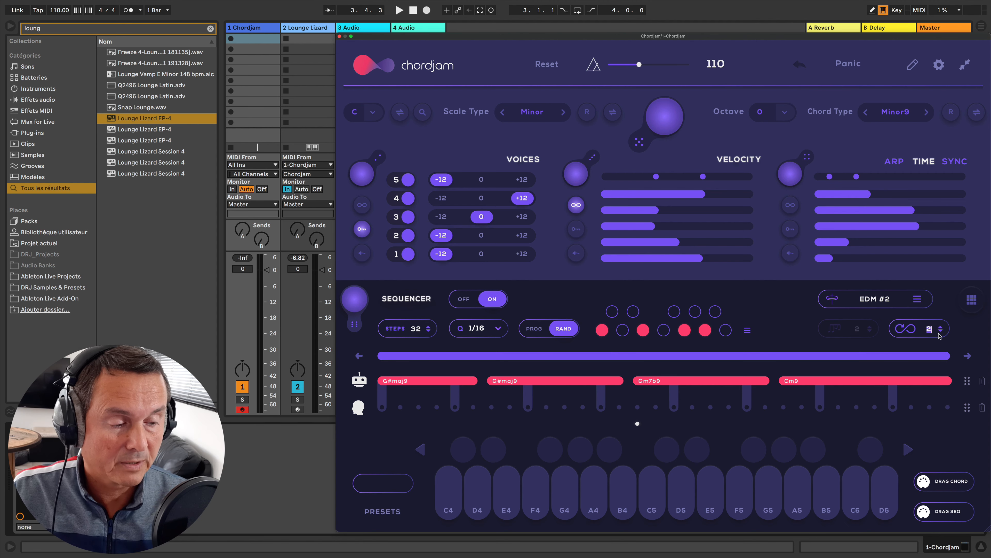
pyautogui.click(941, 332)
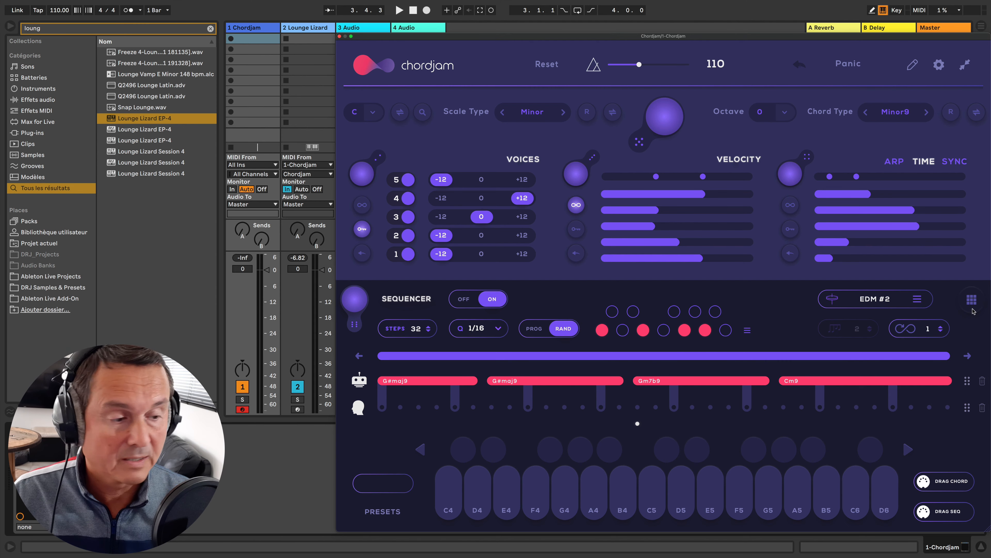
# - Switch to the chord pads and store Cm9, D#maj9, Gm7b9 and G#maj9 in pads 1 to 4
pyautogui.click(972, 300)
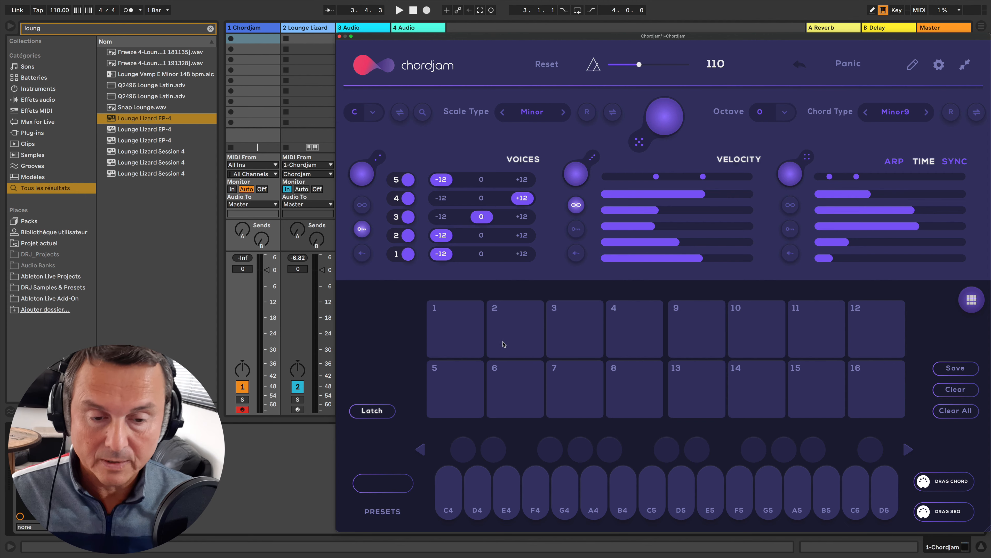
pyautogui.click(464, 337)
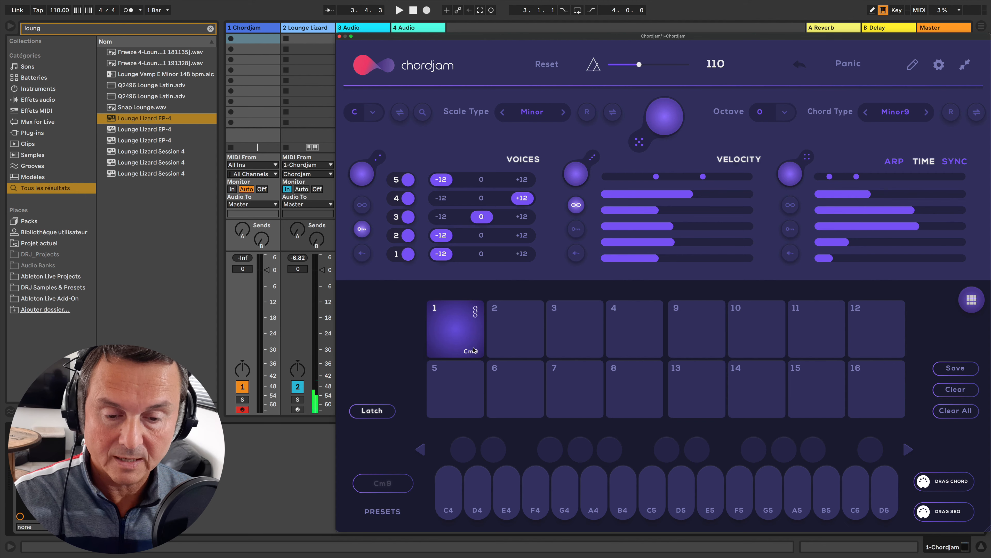
pyautogui.click(456, 327)
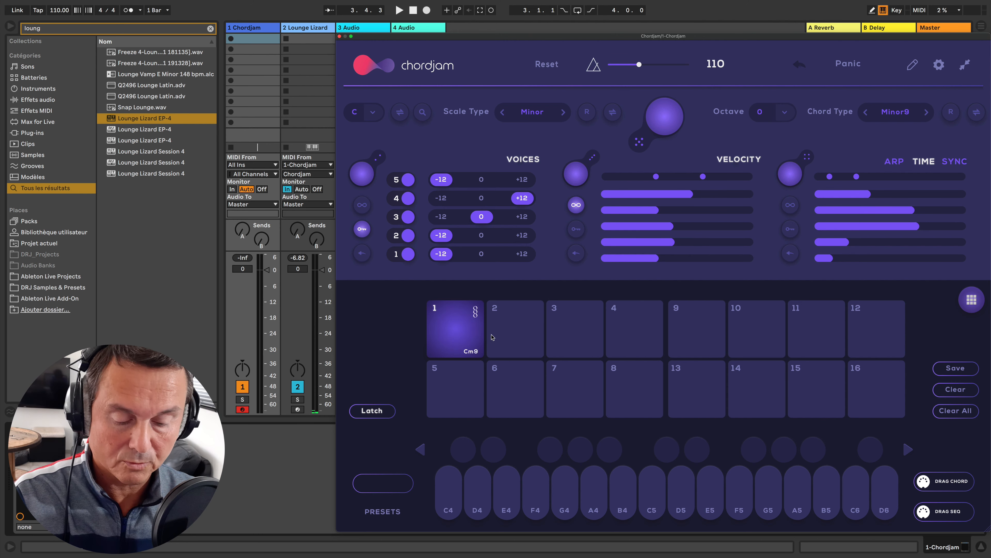
pyautogui.click(519, 334)
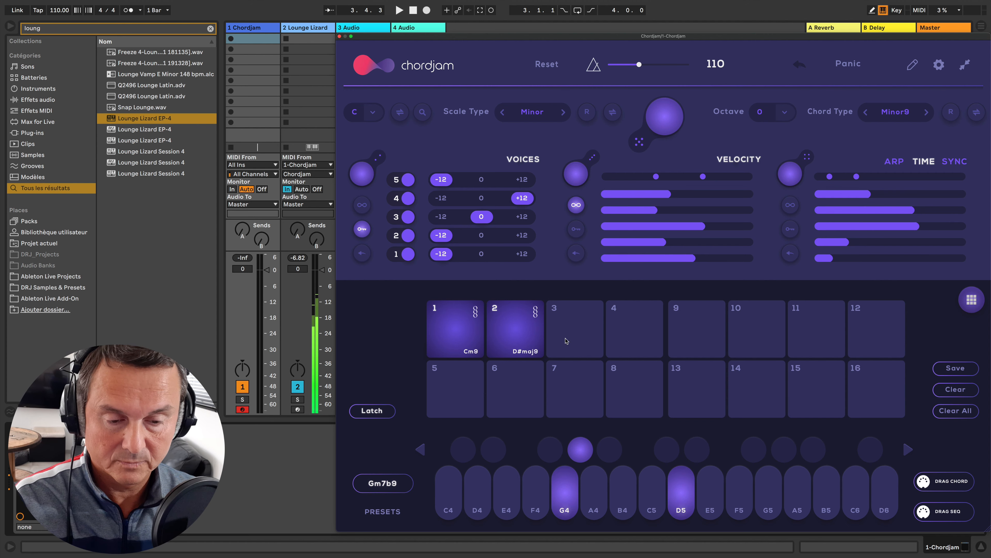
pyautogui.click(580, 337)
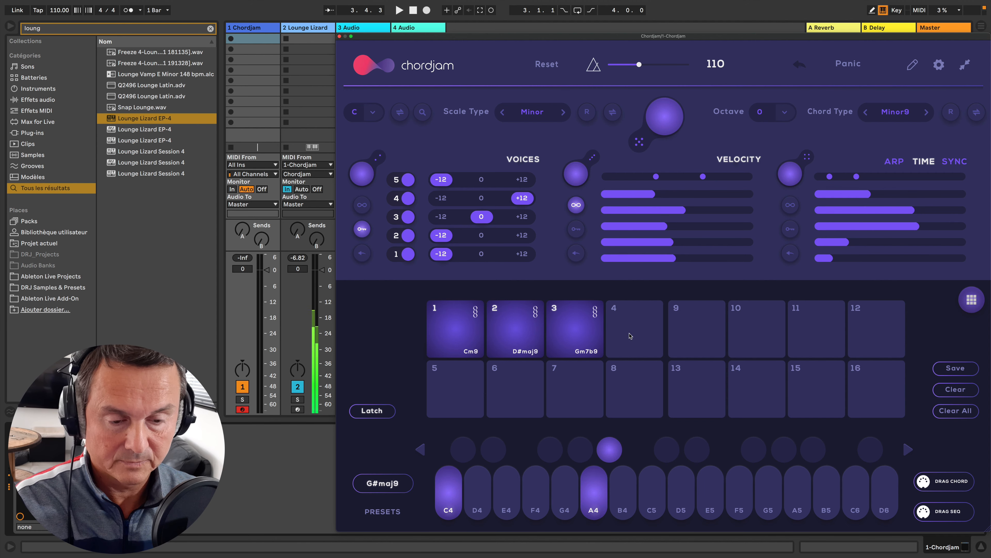
pyautogui.click(646, 334)
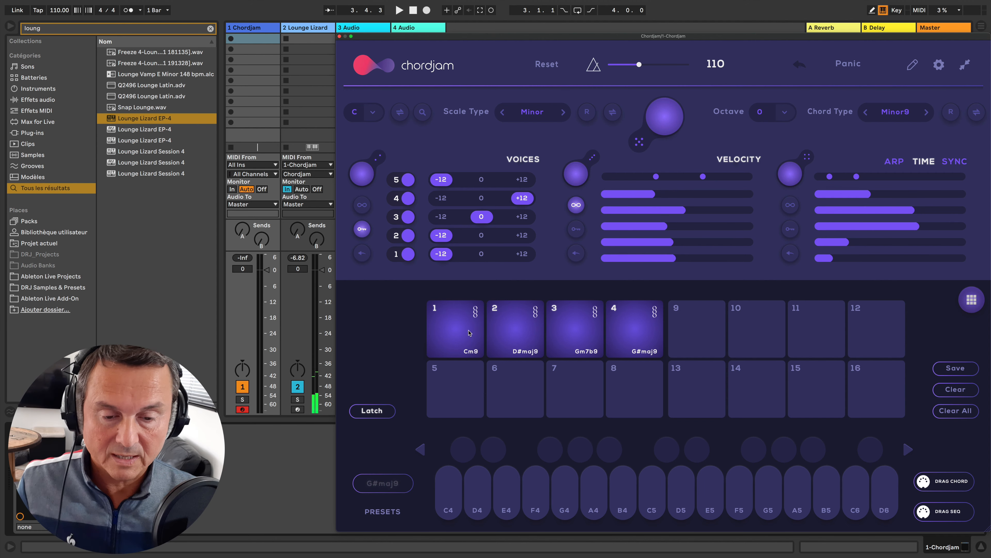
# - Audition the chords stored in pads 1 to 4
pyautogui.click(474, 340)
pyautogui.click(536, 332)
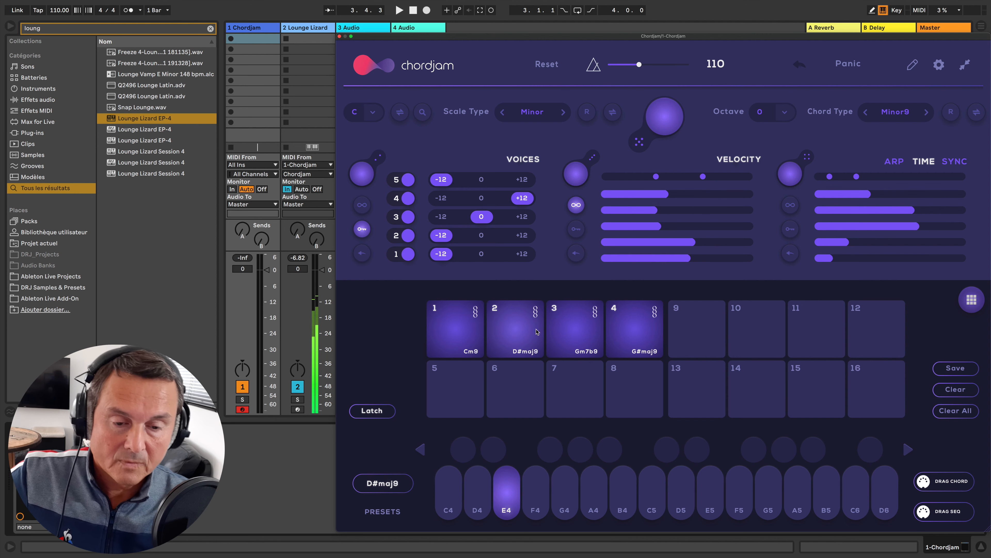
pyautogui.click(563, 331)
pyautogui.click(532, 331)
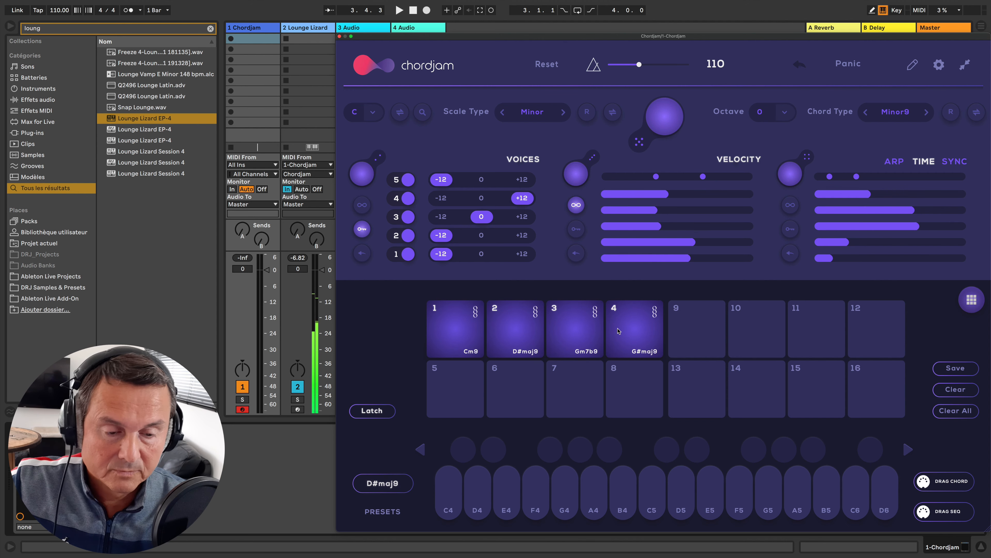
pyautogui.click(635, 329)
pyautogui.click(455, 332)
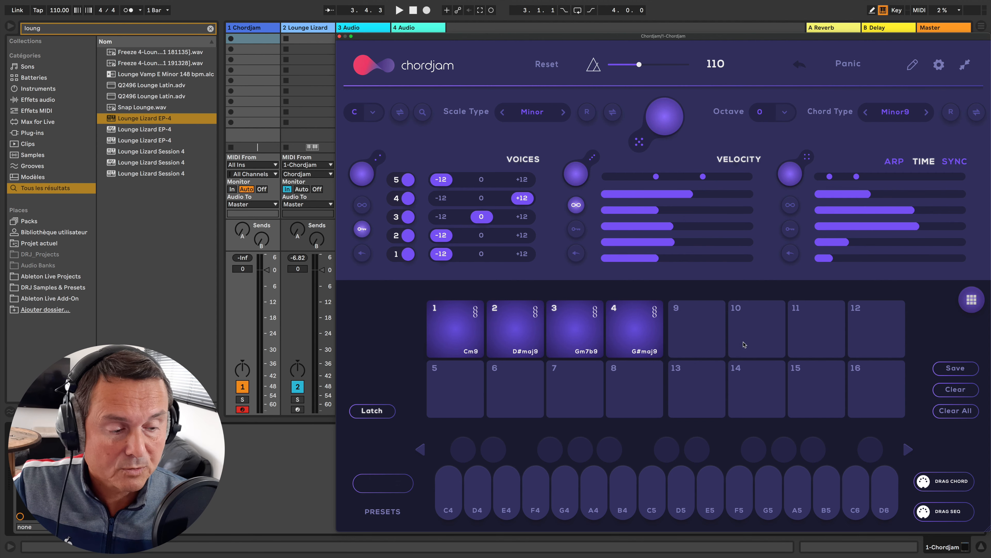
# - Set the arpeggiator to Up & Down and store Cm9, D#maj9, Gm7b9 and G#maj9 in pads 9 to 12
pyautogui.click(894, 161)
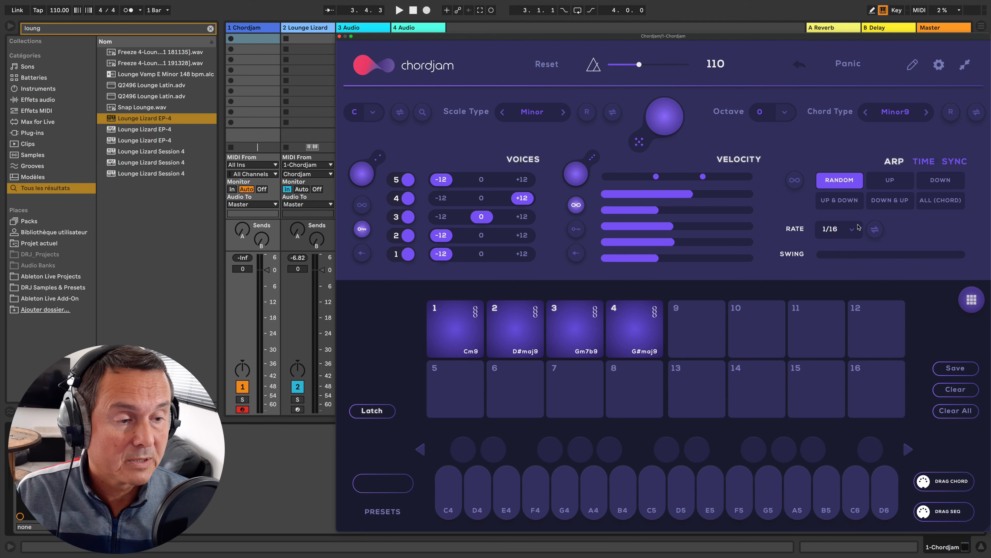
pyautogui.click(841, 201)
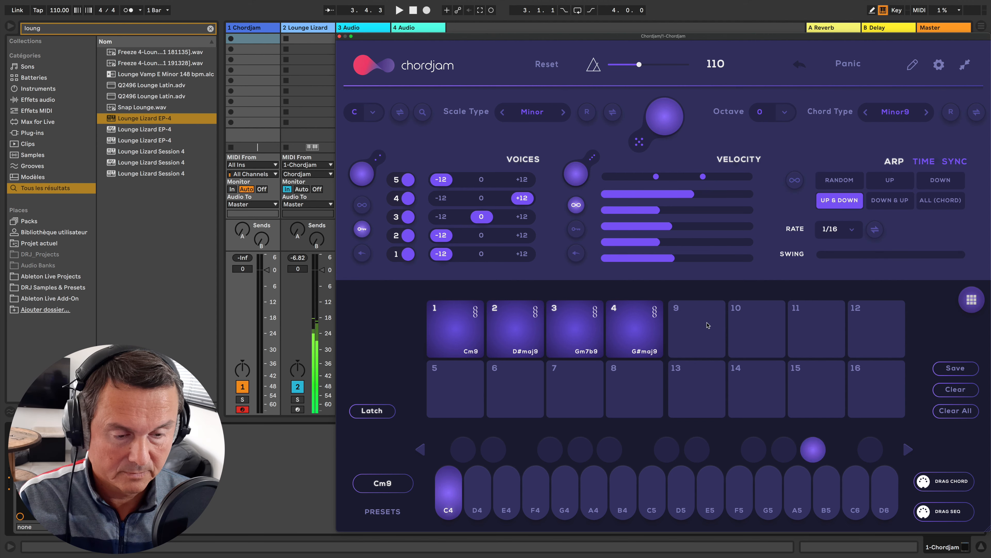
pyautogui.click(700, 328)
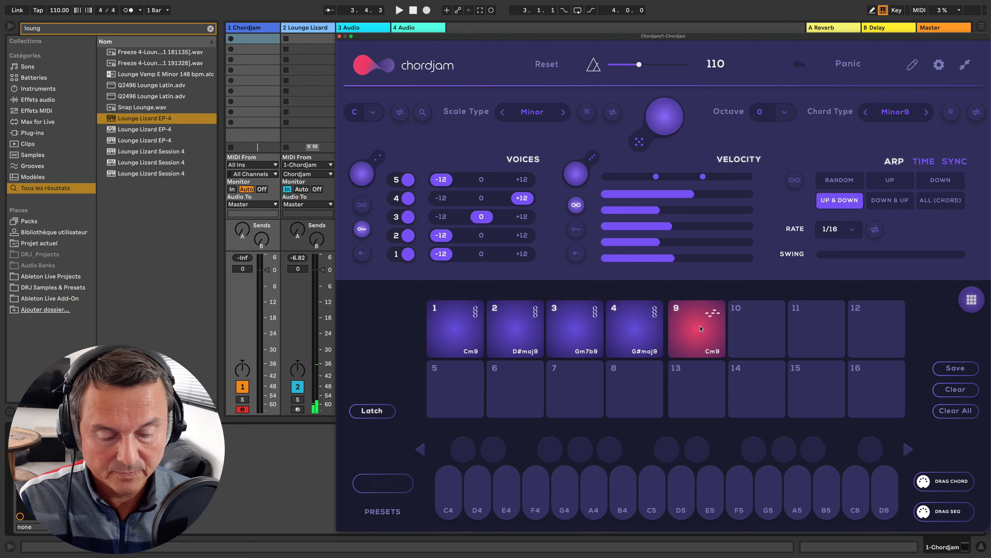
pyautogui.click(750, 334)
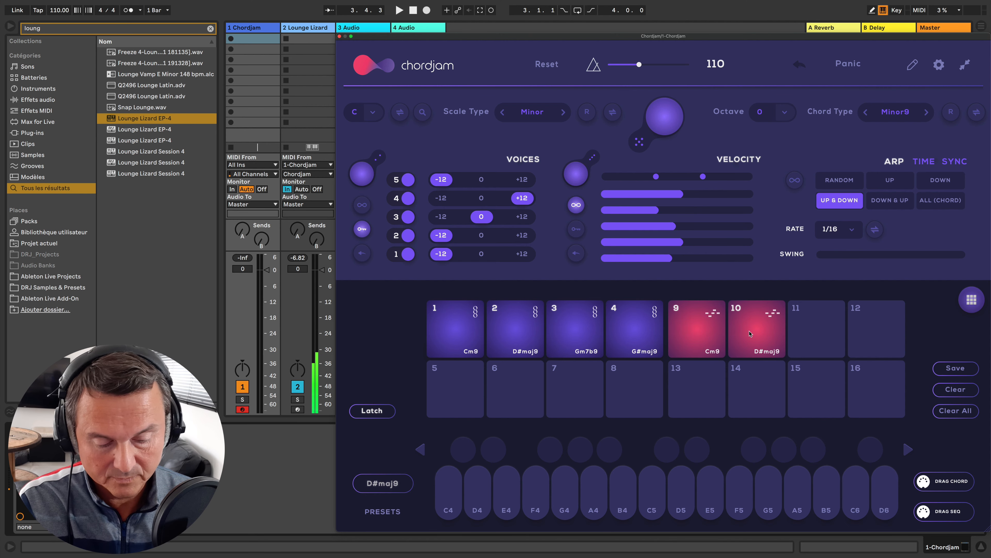
pyautogui.click(812, 335)
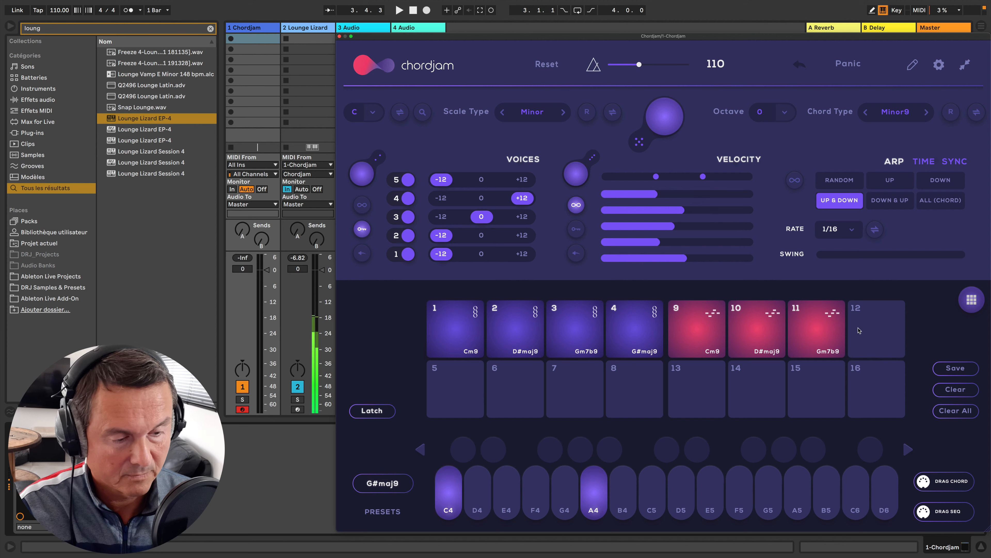
pyautogui.click(874, 329)
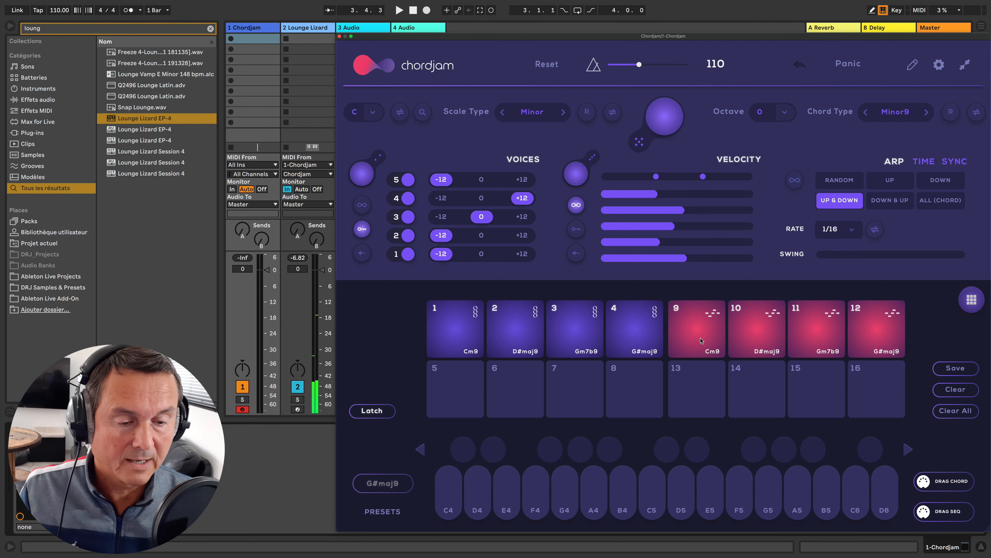
# - Audition the arpeggiated pads and clear pads 12 and 10
pyautogui.click(764, 333)
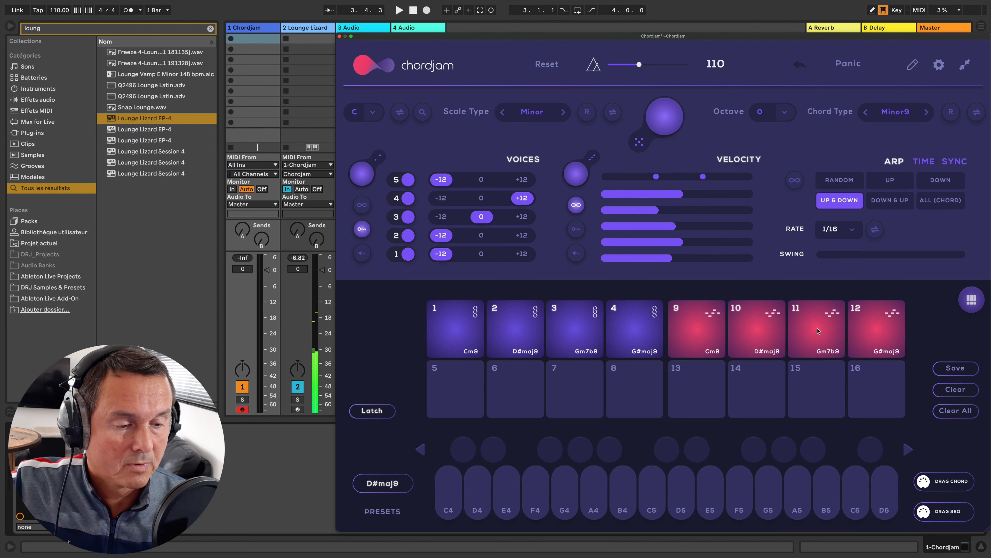
pyautogui.click(873, 330)
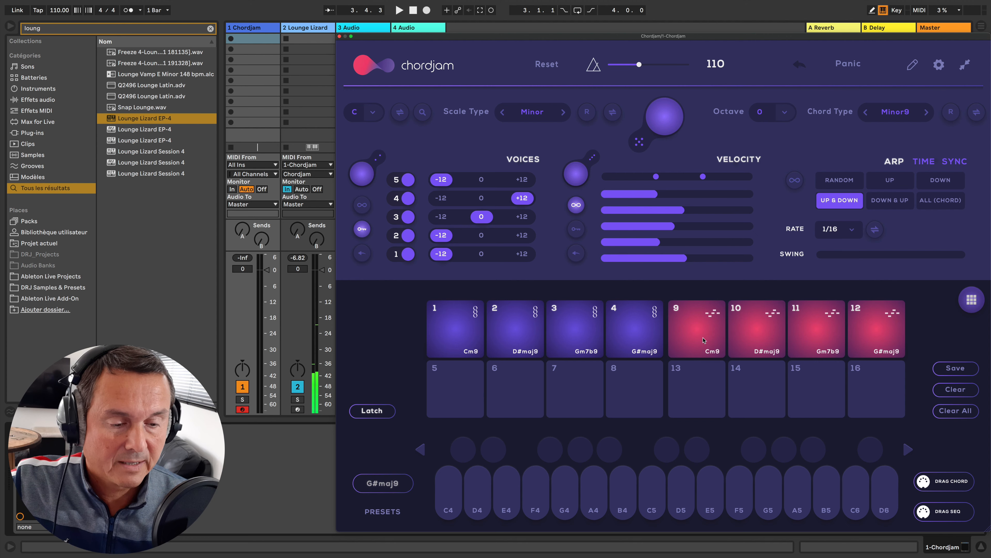
pyautogui.click(949, 392)
pyautogui.click(871, 338)
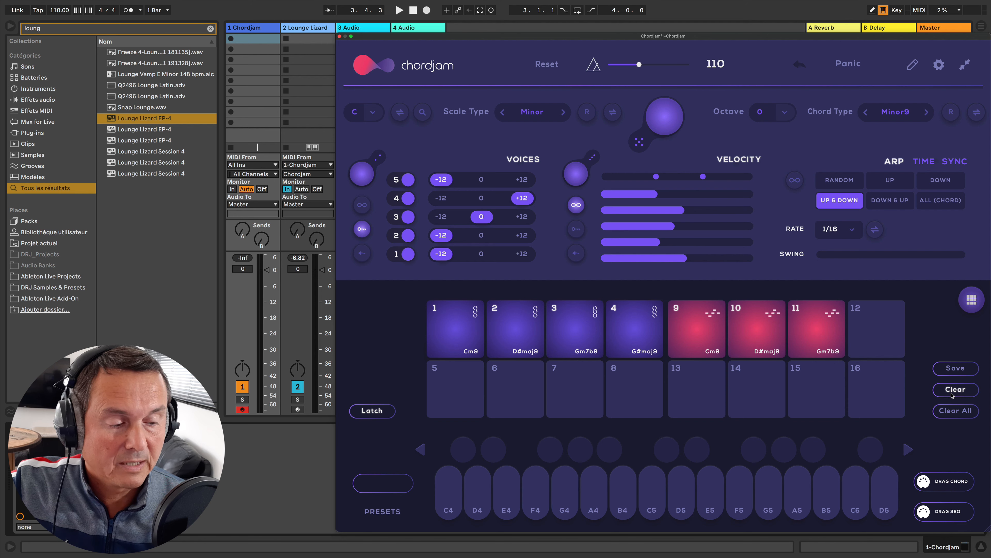
pyautogui.click(764, 354)
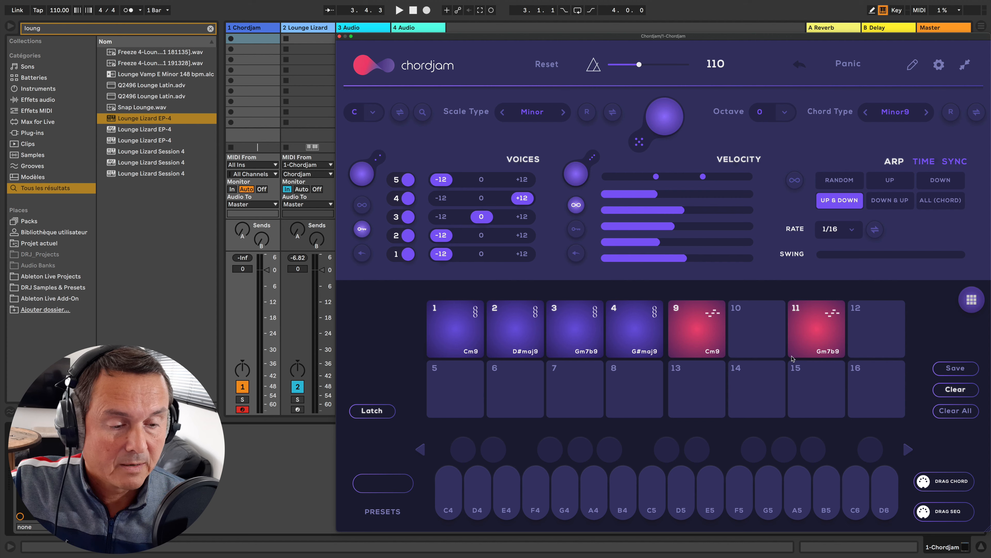
# - Turn off pad clearing and audition the Gm7b9 arpeggio in pad 11 and the chord in pad 4
pyautogui.click(955, 391)
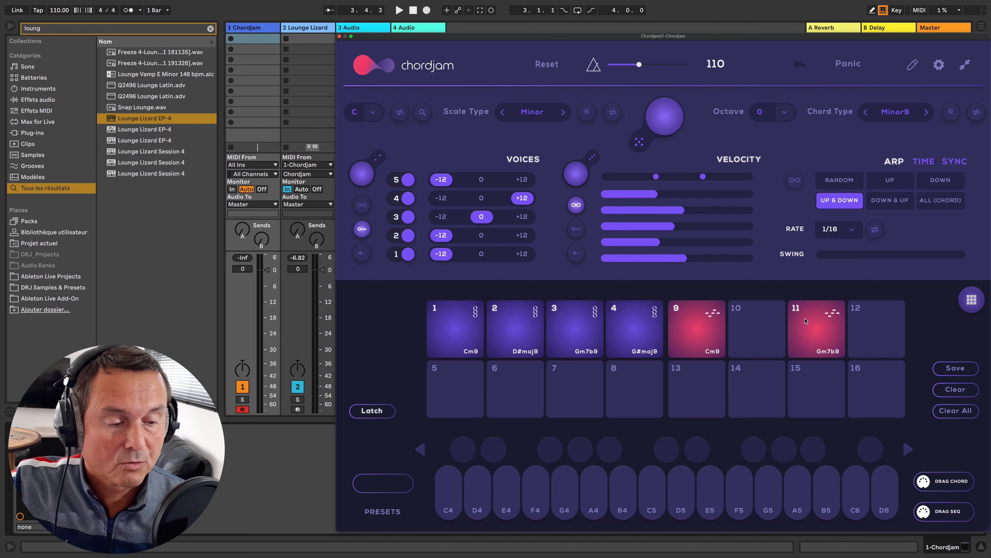
pyautogui.click(812, 324)
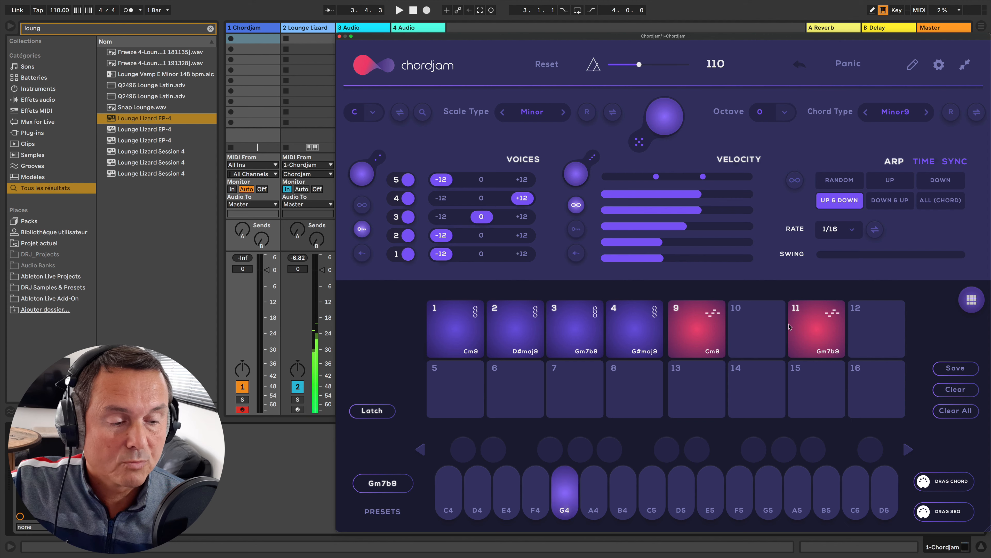
pyautogui.click(818, 326)
pyautogui.click(636, 329)
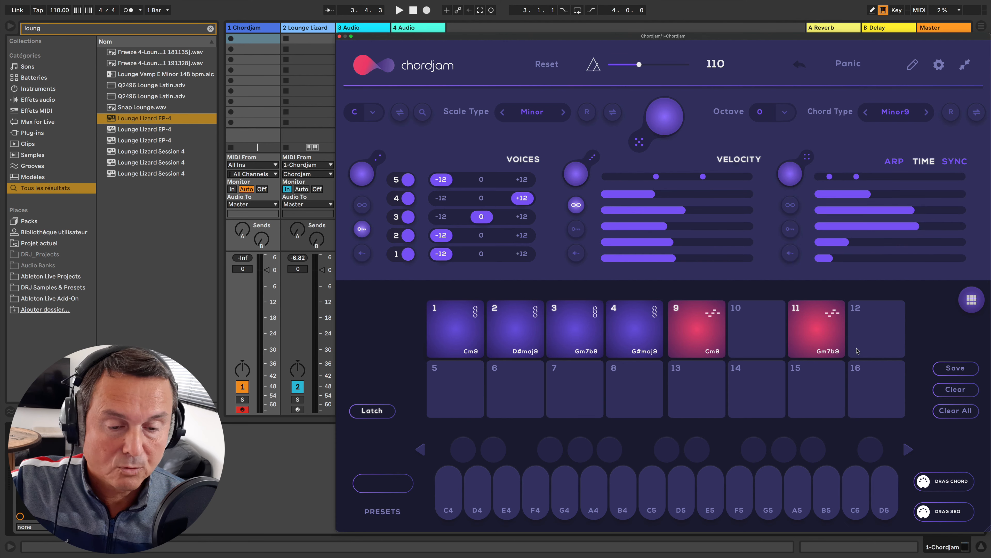
# - Save the current pad set under the name drj
pyautogui.click(942, 368)
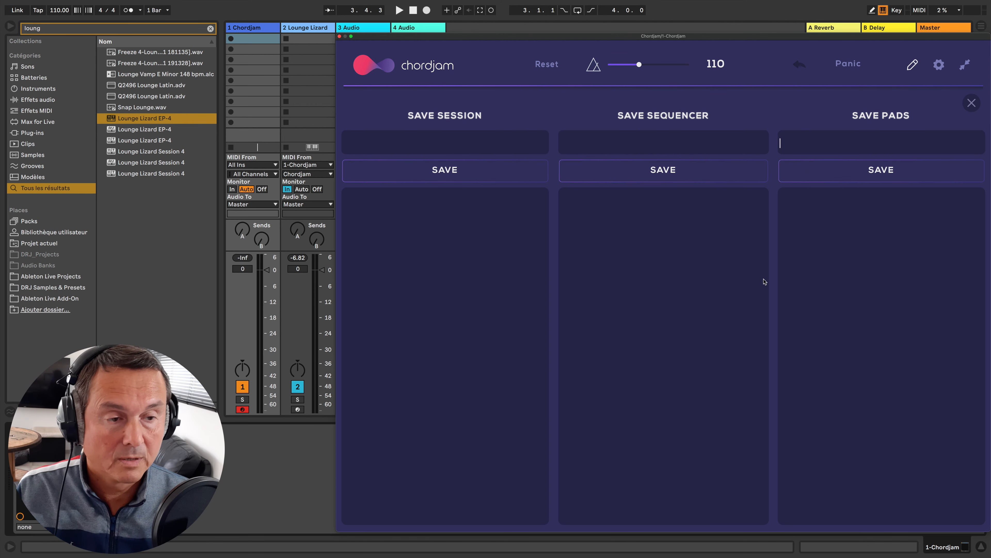
pyautogui.write('drj')
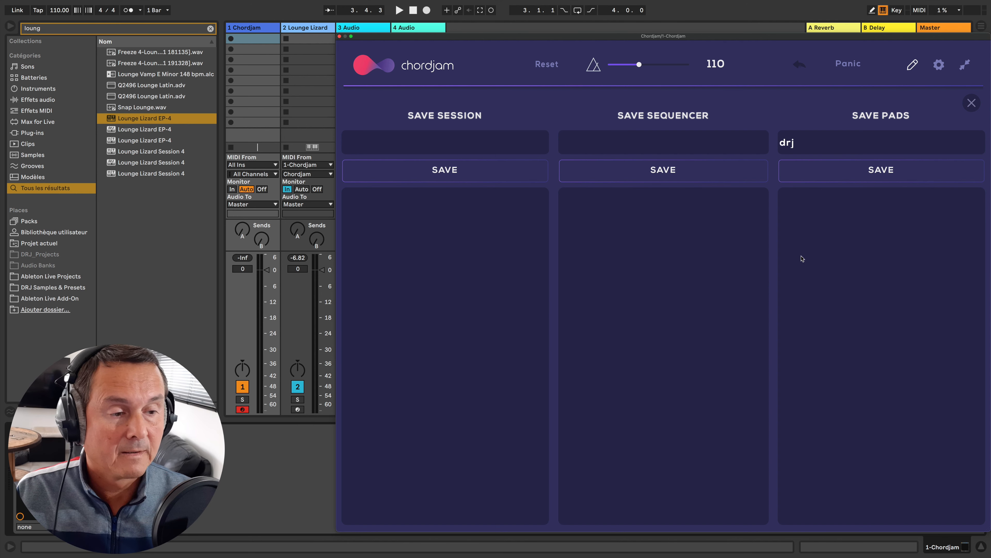
pyautogui.click(847, 174)
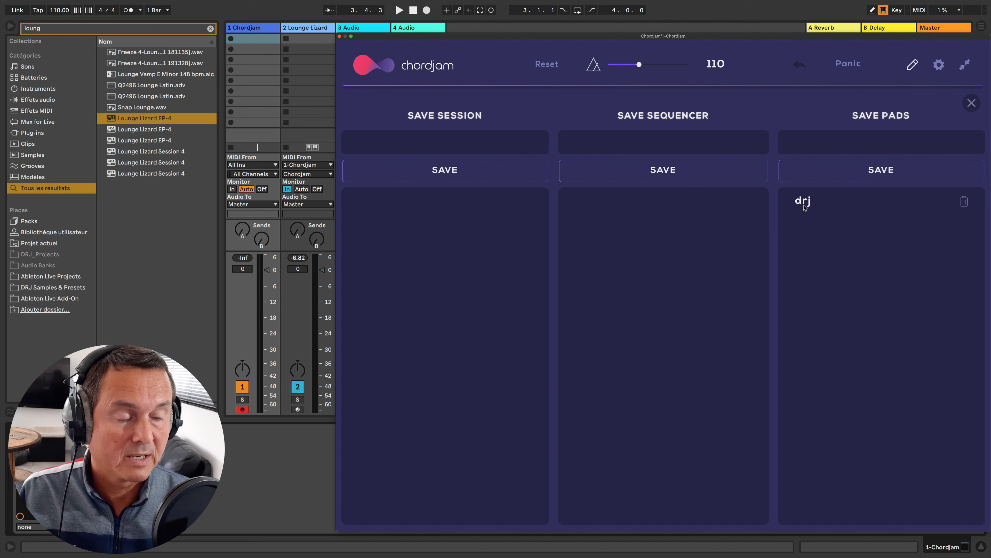
pyautogui.click(970, 105)
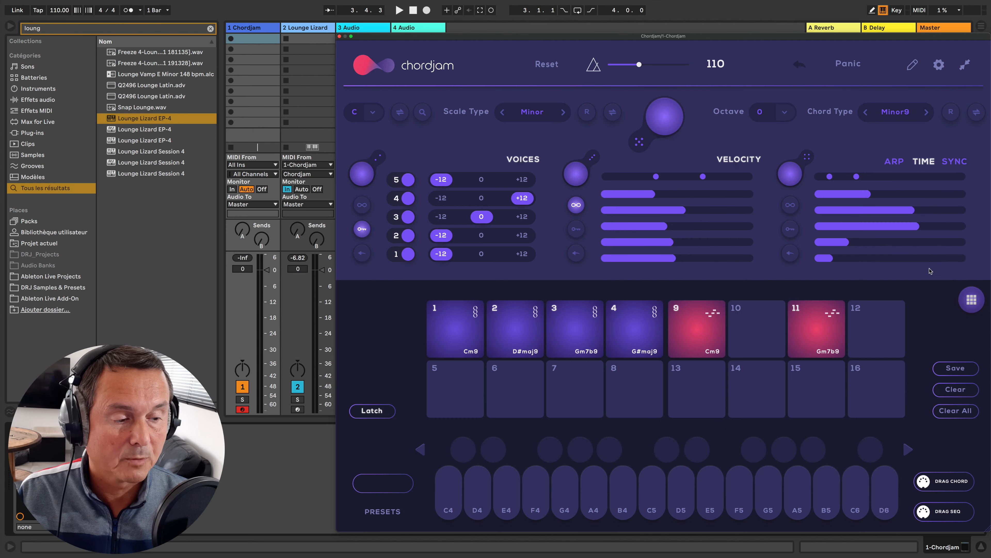
# - Clear all pads and reload the saved pad set drj
pyautogui.click(954, 412)
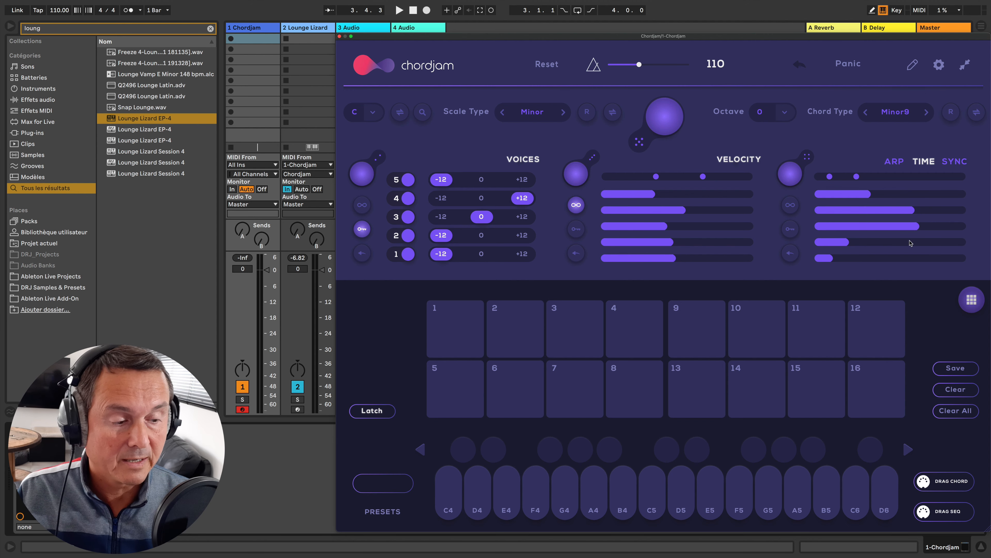
pyautogui.click(914, 67)
pyautogui.click(803, 203)
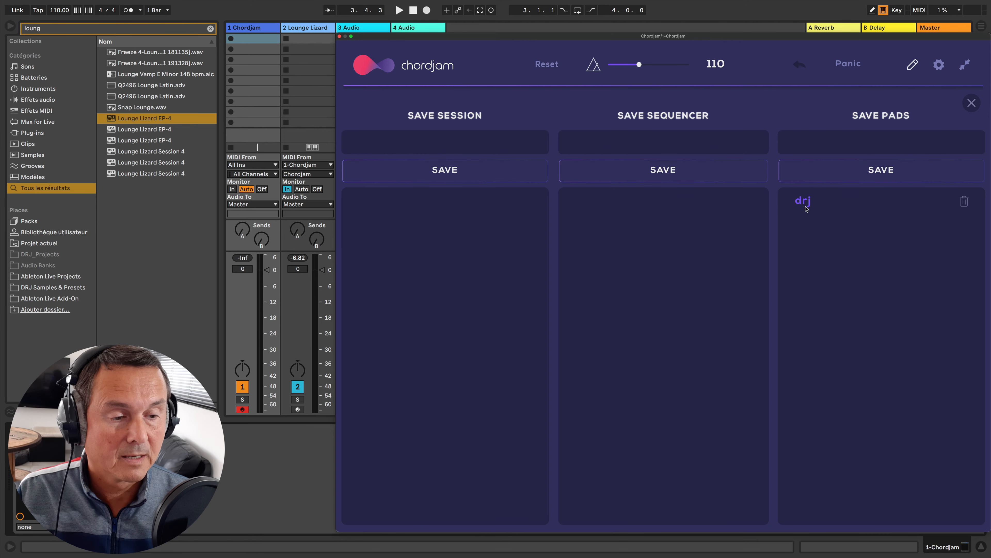
pyautogui.click(806, 209)
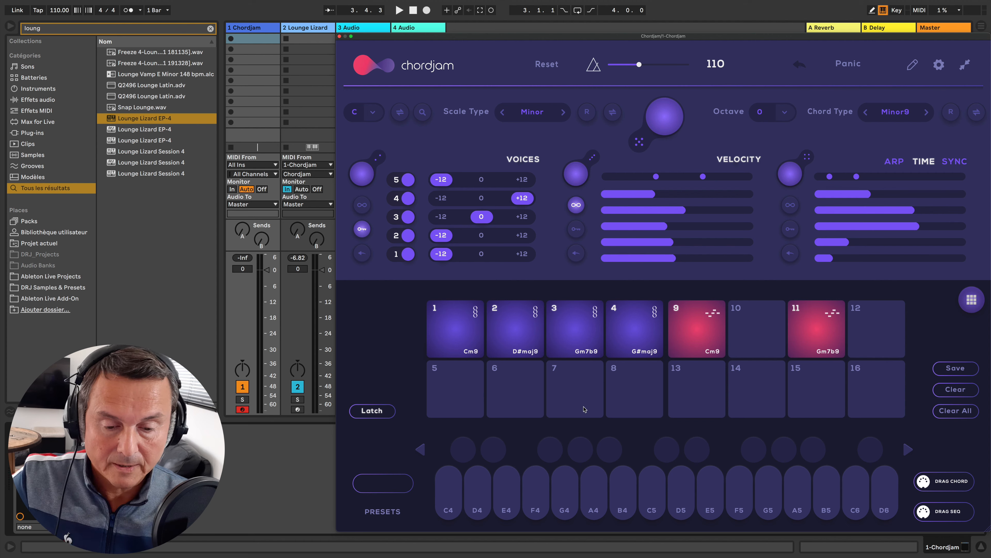
# - Switch Latch off and back on
pyautogui.click(372, 411)
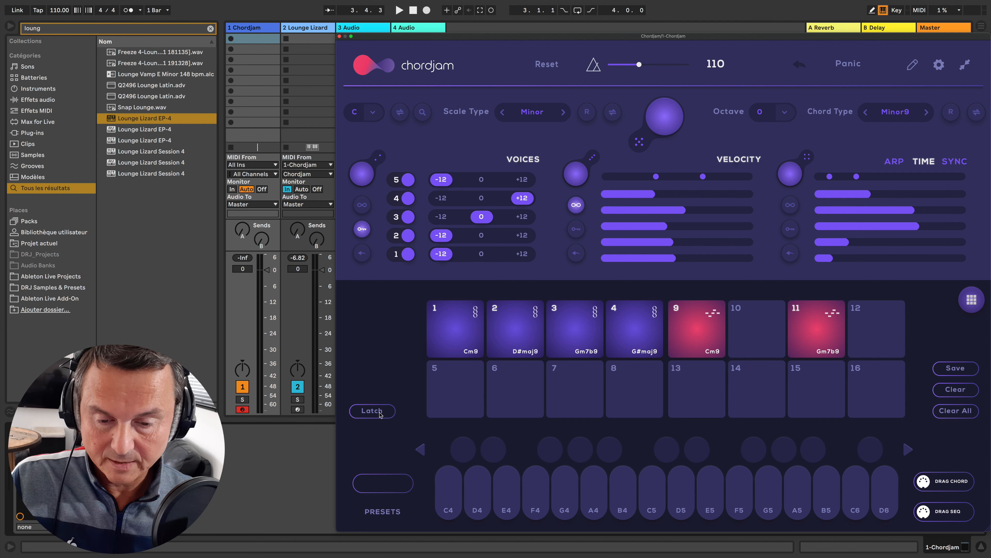
pyautogui.click(380, 414)
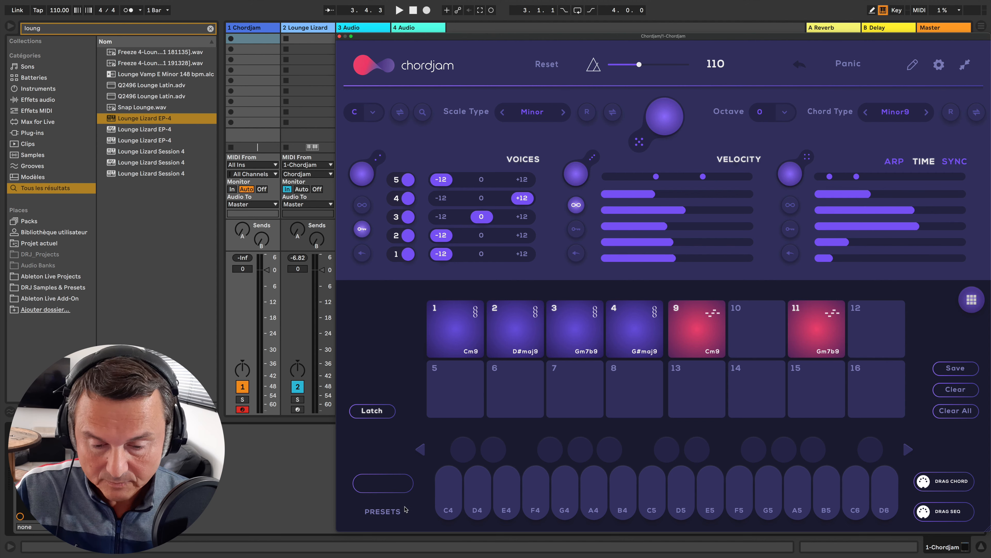
# - Return to the sequencer with the preset slots shown and save the sequence as drj1
pyautogui.click(384, 511)
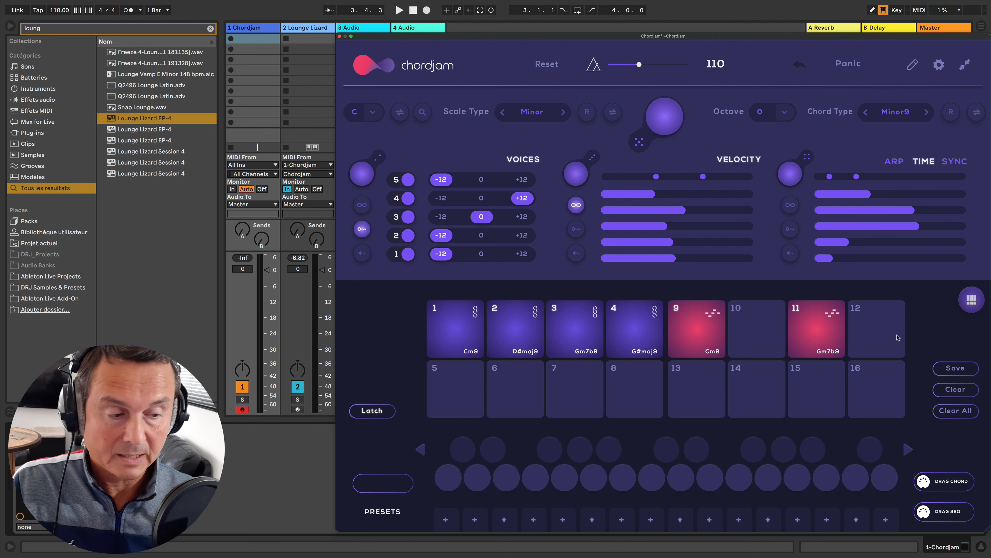
pyautogui.click(964, 307)
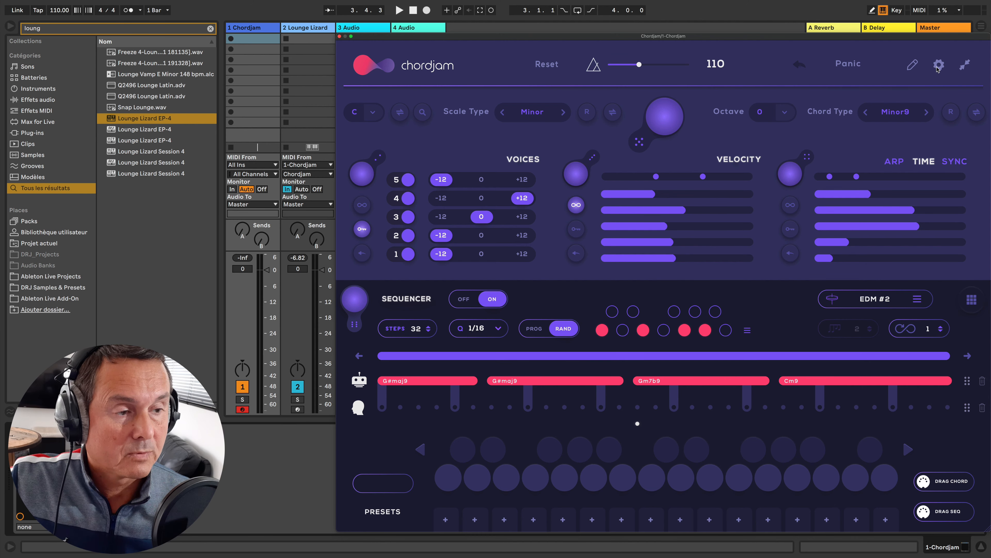
pyautogui.click(914, 65)
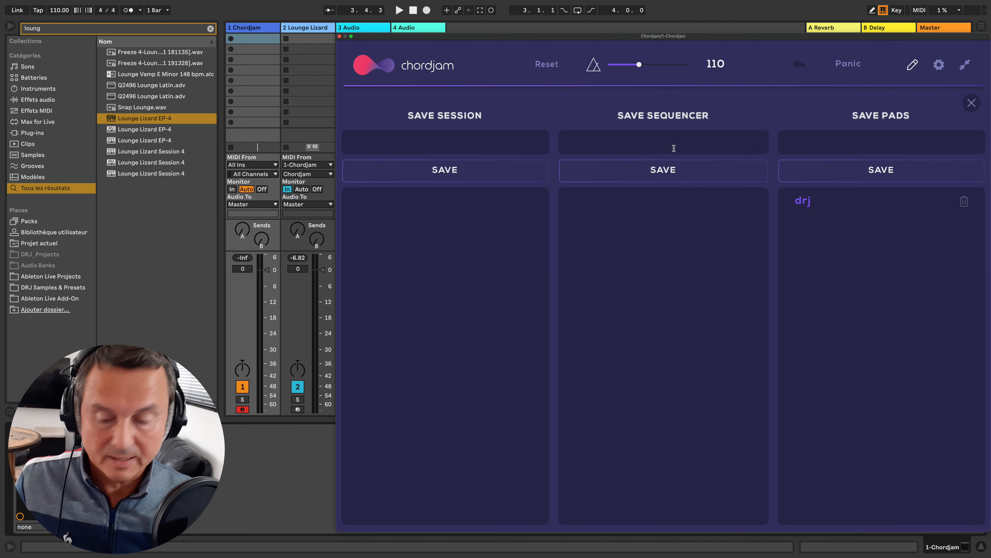
pyautogui.write('drj1')
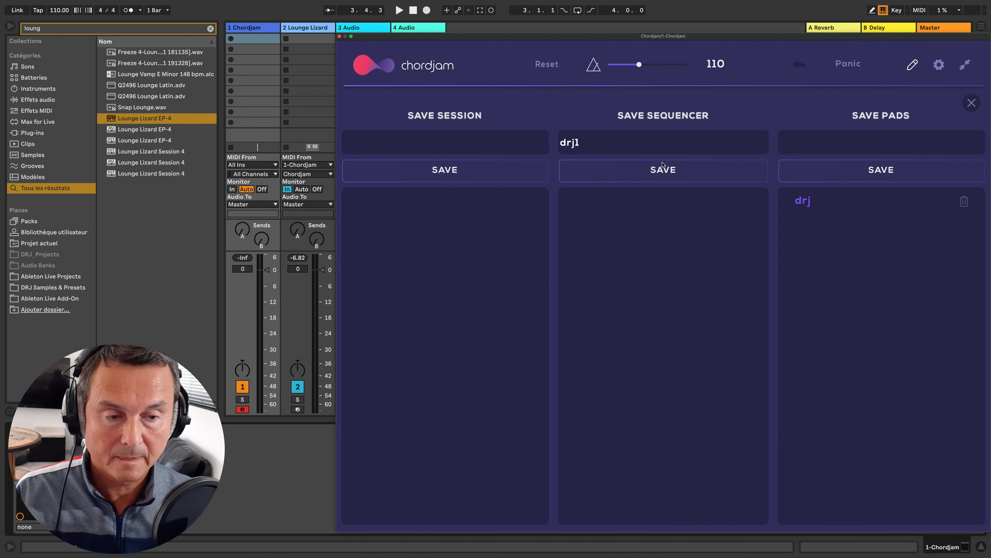
pyautogui.click(663, 169)
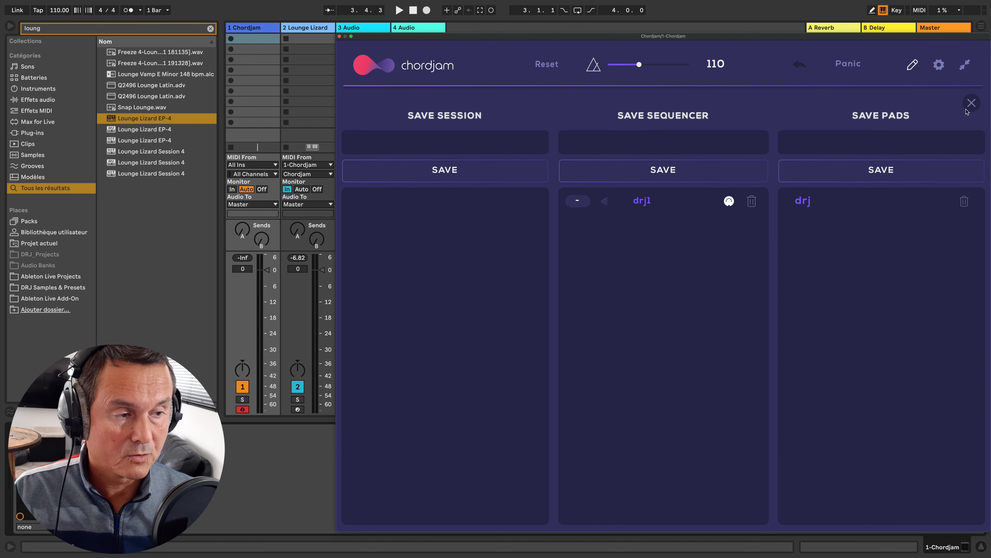
pyautogui.click(913, 65)
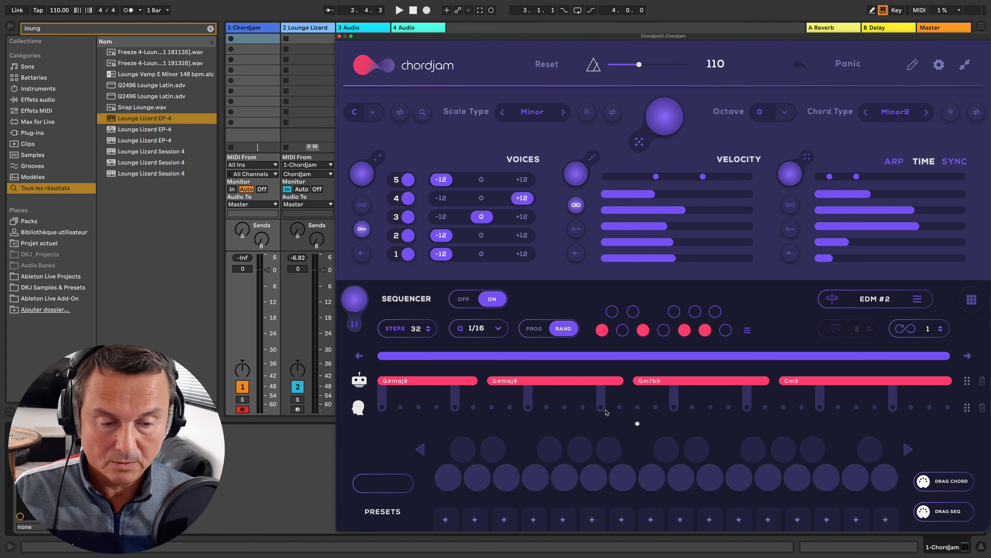
# - Shorten the Gm7b9 block from its start and add a Cm9 block four steps long in the lower track beneath the gap
pyautogui.moveTo(633, 380); pyautogui.dragTo(707, 382)
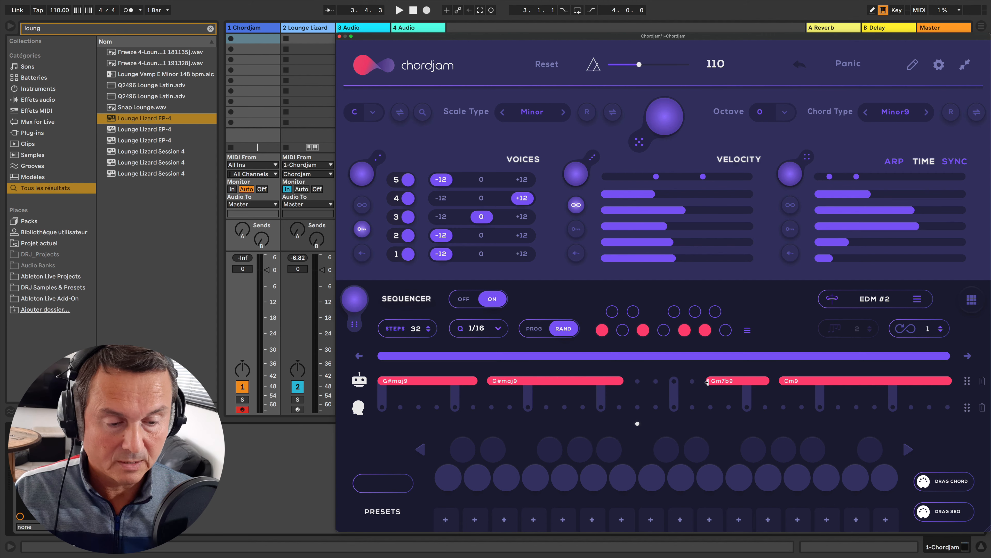
pyautogui.click(638, 408)
pyautogui.moveTo(638, 407); pyautogui.dragTo(697, 407)
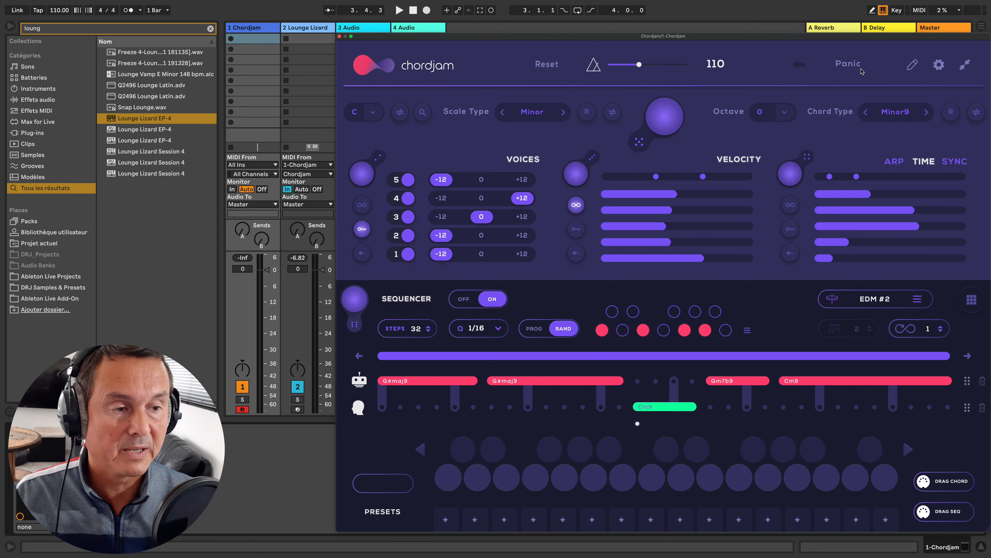
# - Save the modified sequence as drj2
pyautogui.click(913, 64)
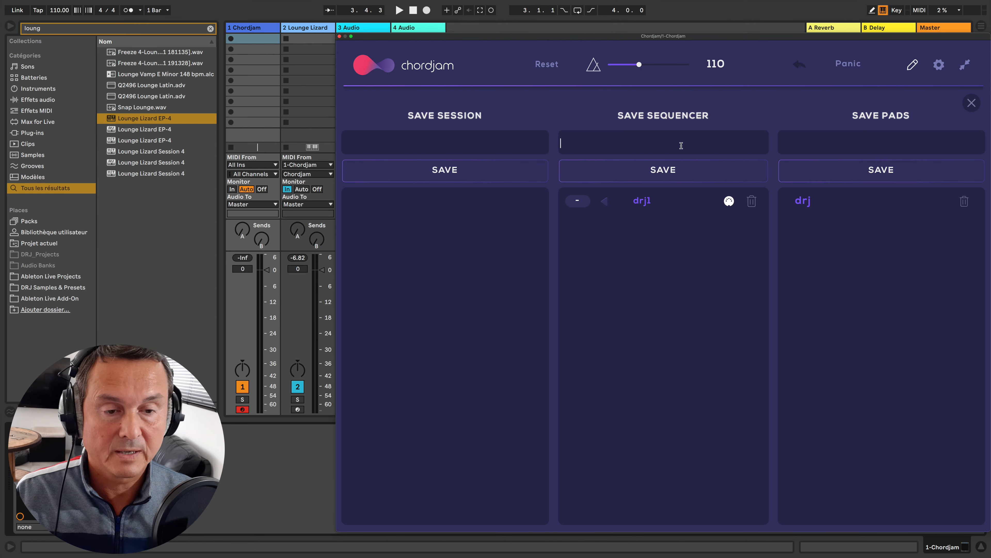
pyautogui.click(681, 146)
pyautogui.write('drj')
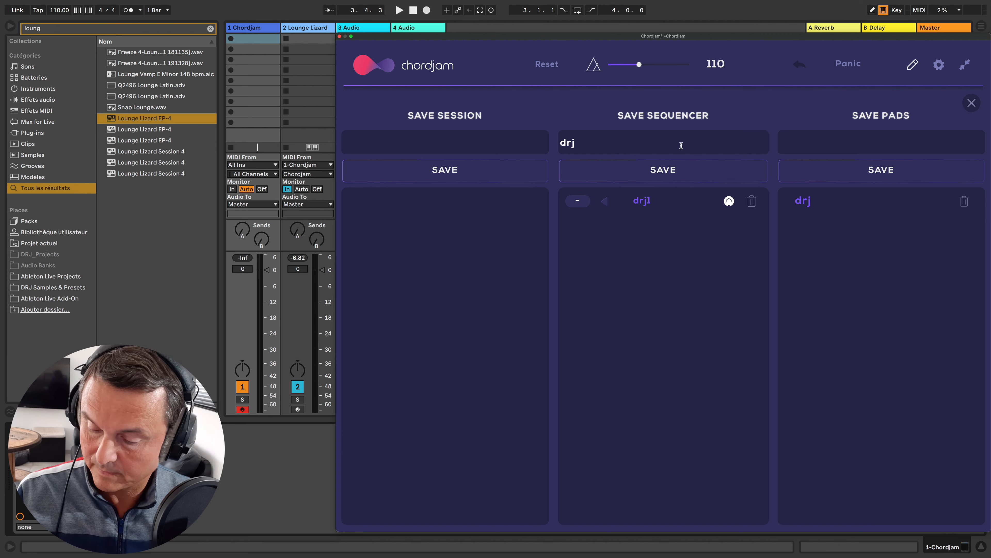
pyautogui.write('2')
pyautogui.click(666, 168)
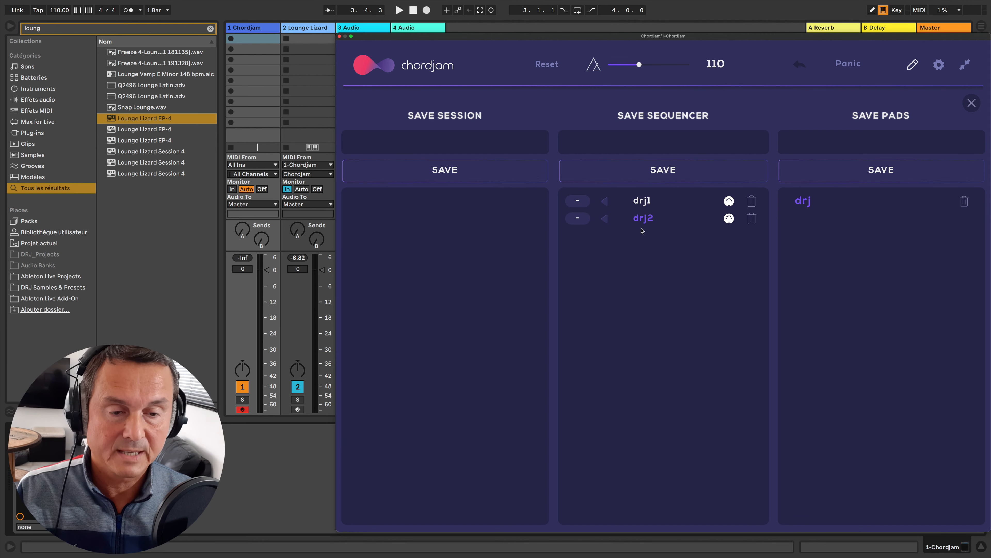
# - Assign drj1 to preset slot 1 and drj2 to preset slot 2
pyautogui.click(580, 218)
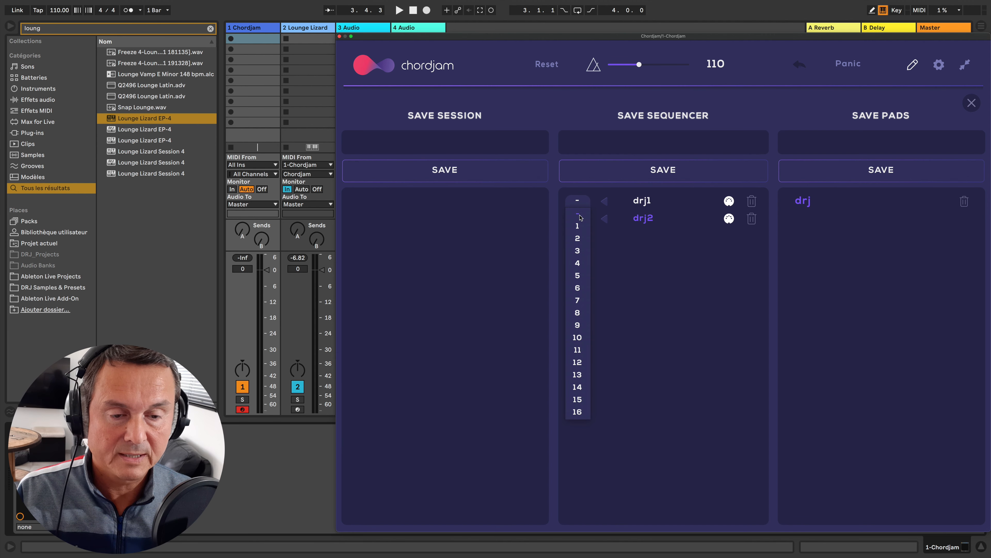
pyautogui.click(579, 226)
pyautogui.click(579, 219)
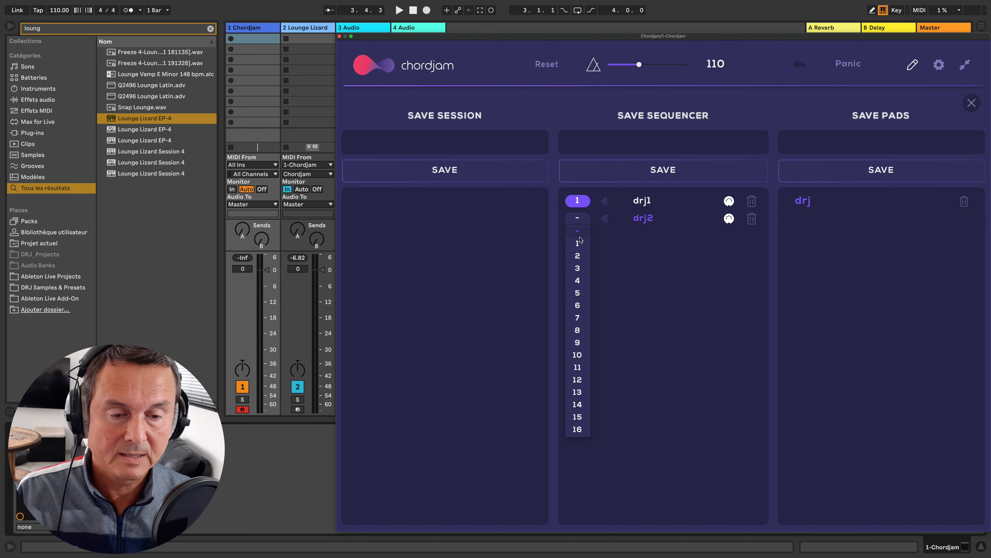
pyautogui.click(581, 257)
pyautogui.click(969, 104)
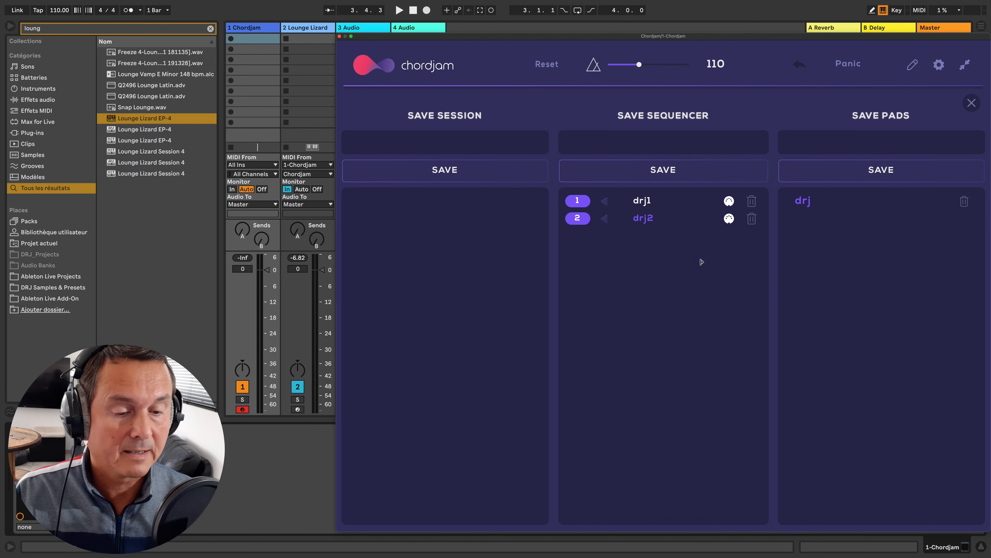
# - Switch back and forth between sequencer presets 1 and 2 to compare them, ending on preset 2
pyautogui.click(449, 517)
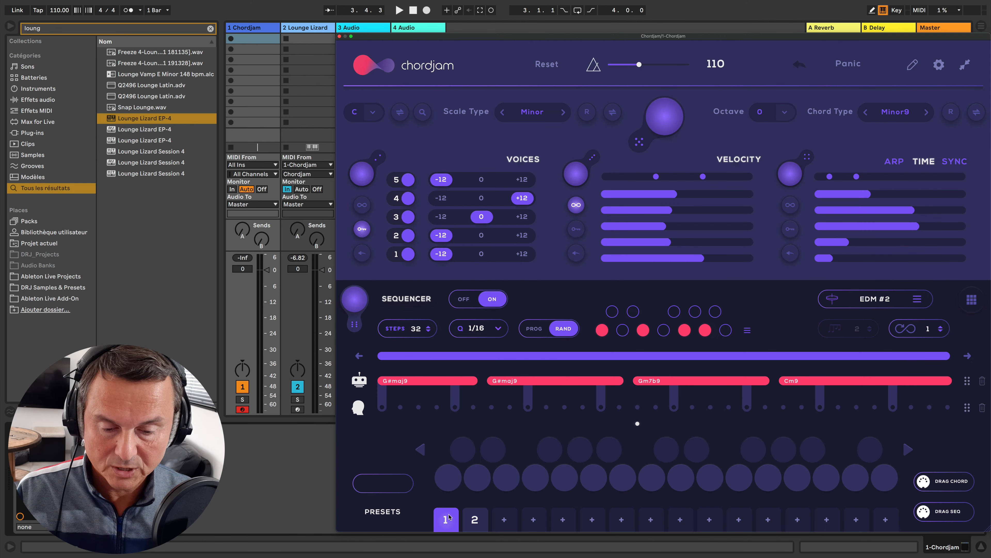
pyautogui.click(477, 518)
pyautogui.click(447, 520)
pyautogui.click(474, 519)
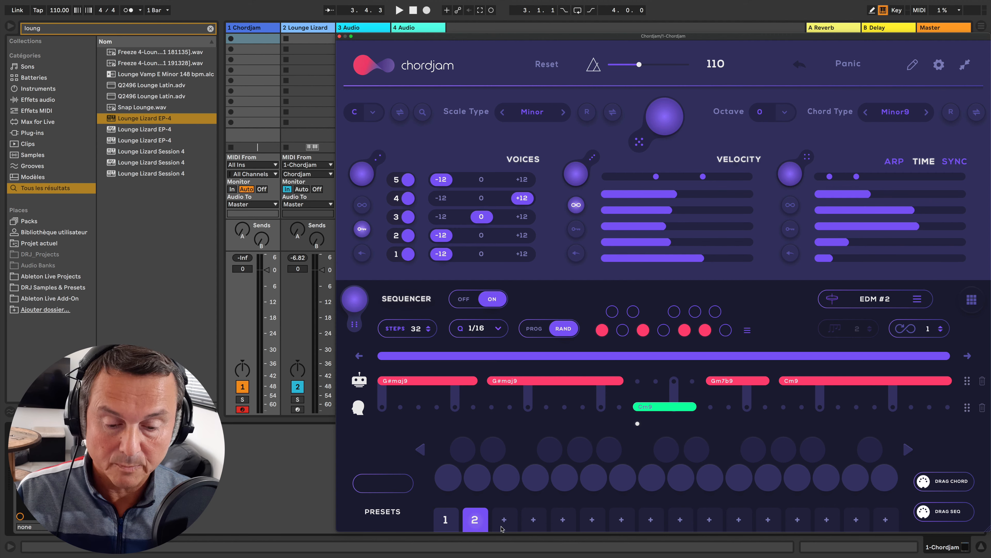
# - Store the current sequence in preset slot 3 and load it from the saved sequencer list
pyautogui.click(504, 523)
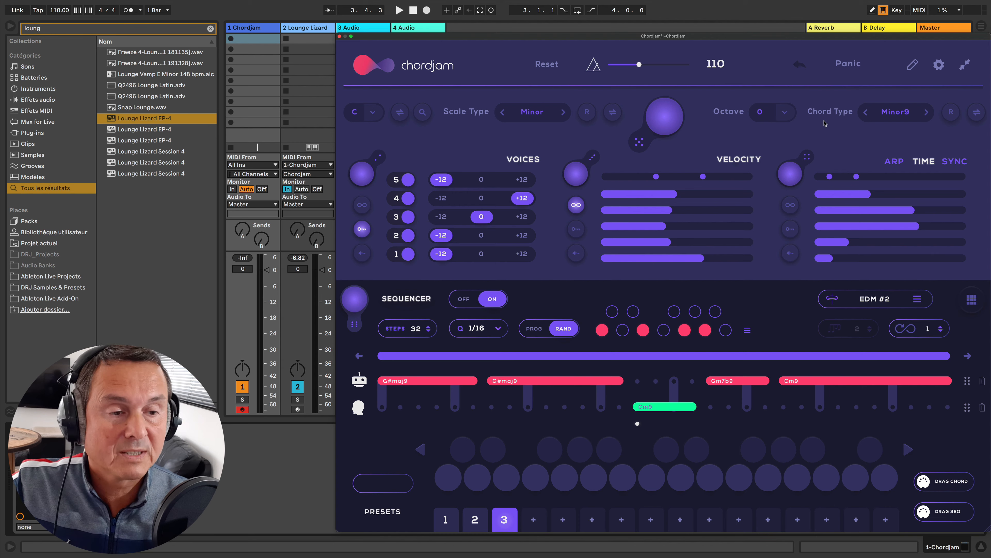
pyautogui.click(913, 64)
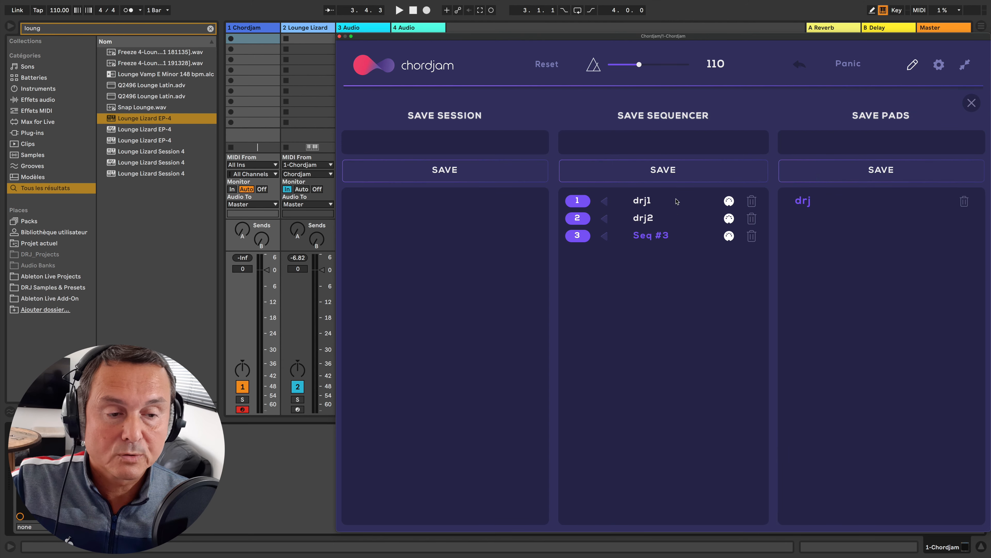
pyautogui.click(651, 236)
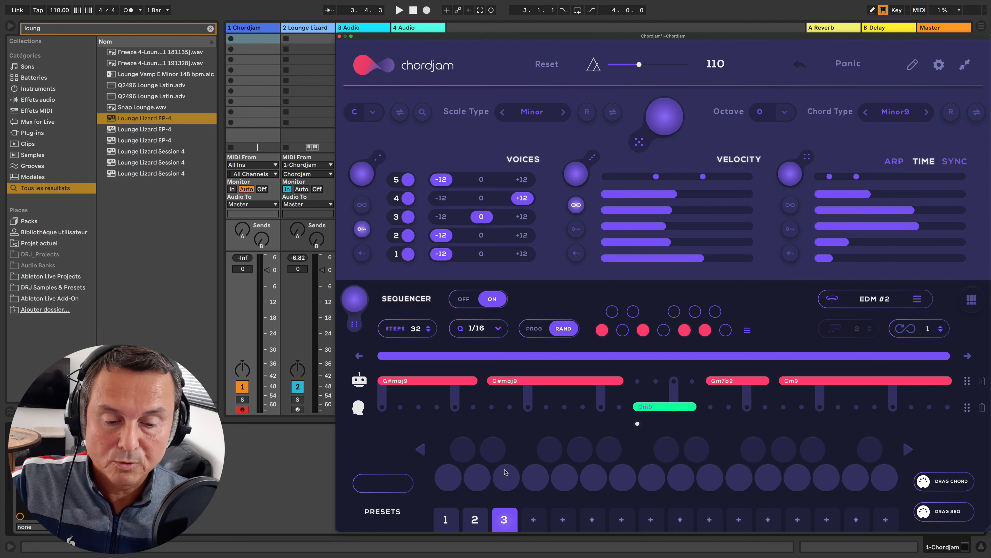
# - Unassign the third saved sequence from its preset slot and reopen the saved sequencer list
pyautogui.click(912, 66)
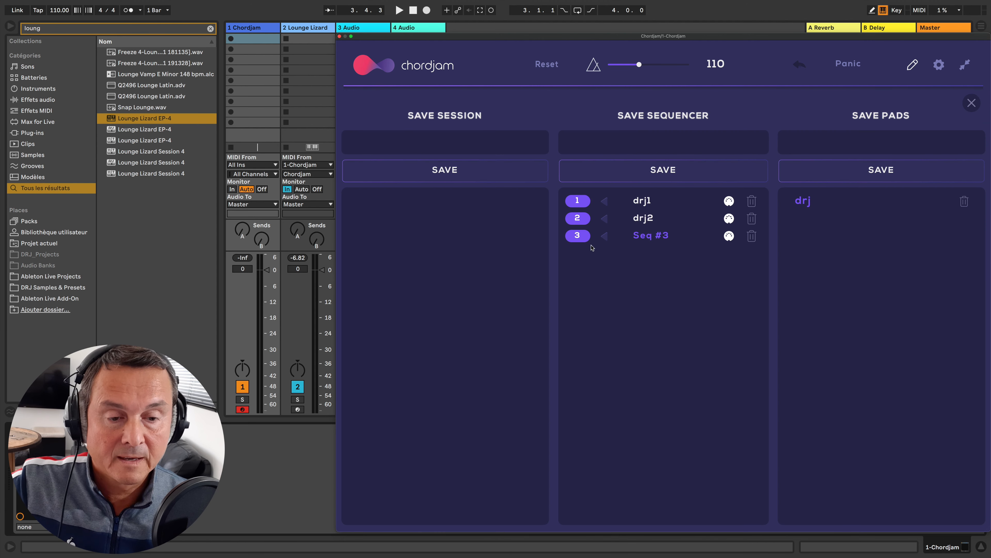
pyautogui.click(578, 235)
pyautogui.click(578, 248)
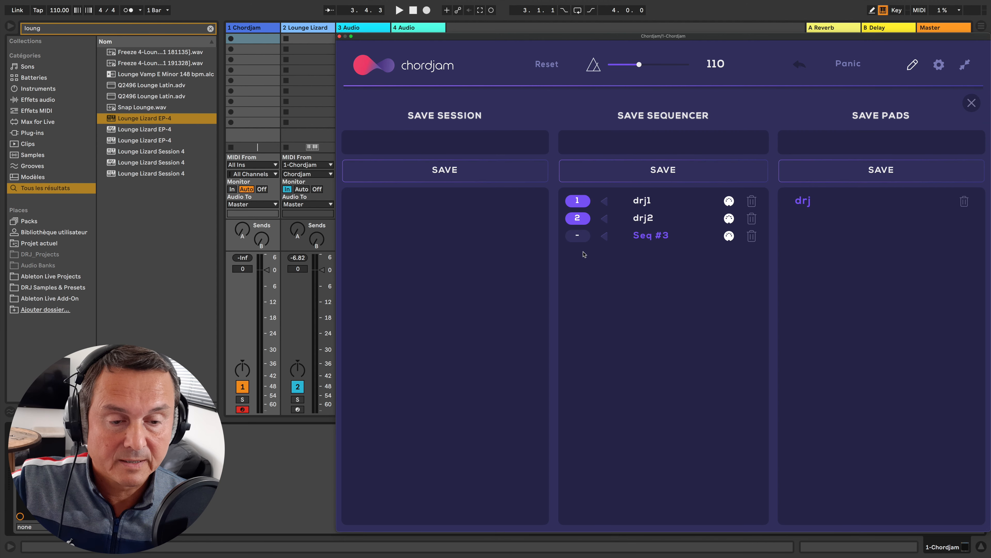
pyautogui.click(971, 103)
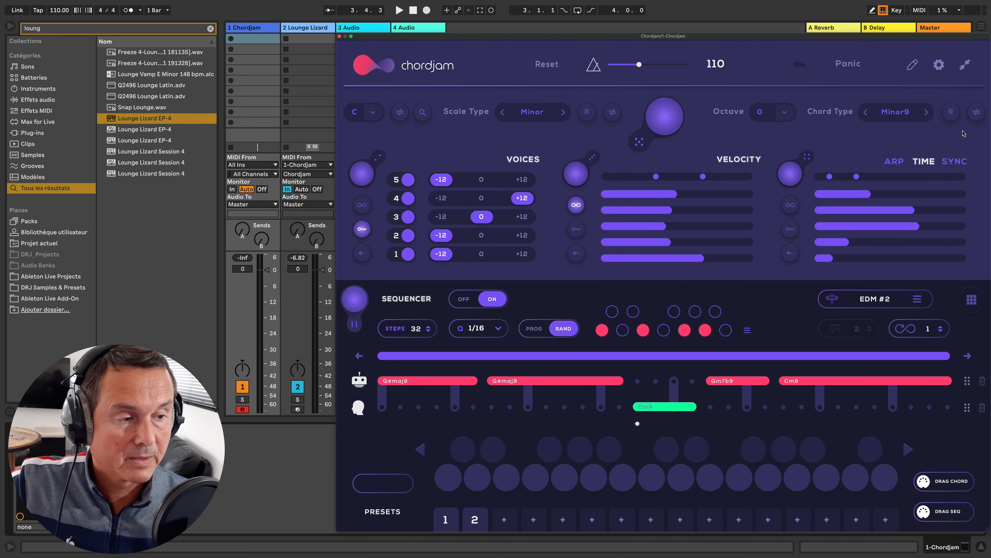
pyautogui.click(912, 68)
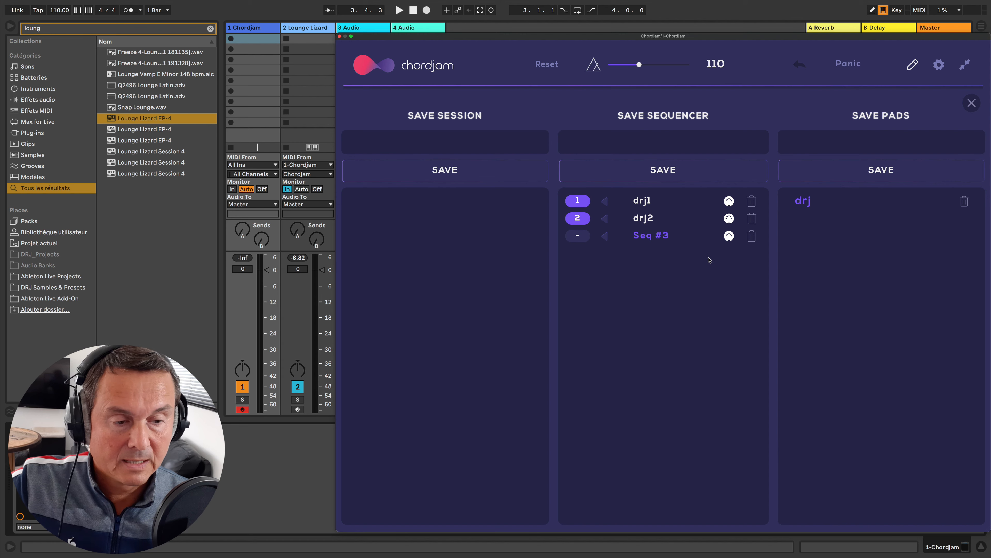
# - Export the saved sequence Seq #3 as a MIDI clip into a slot of the Chordjam track and delete the clip
pyautogui.moveTo(729, 236); pyautogui.dragTo(258, 51)
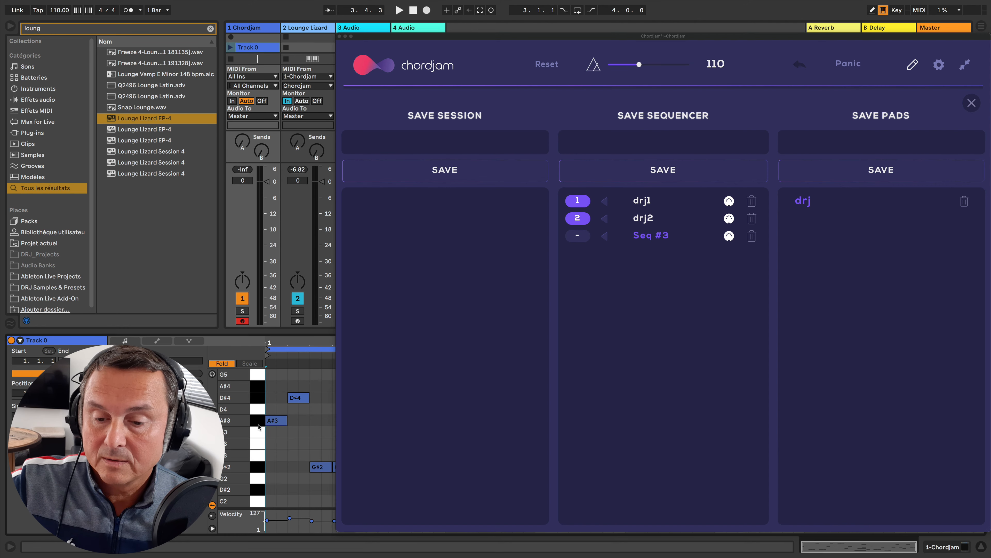
pyautogui.click(254, 51)
pyautogui.press('Delete')
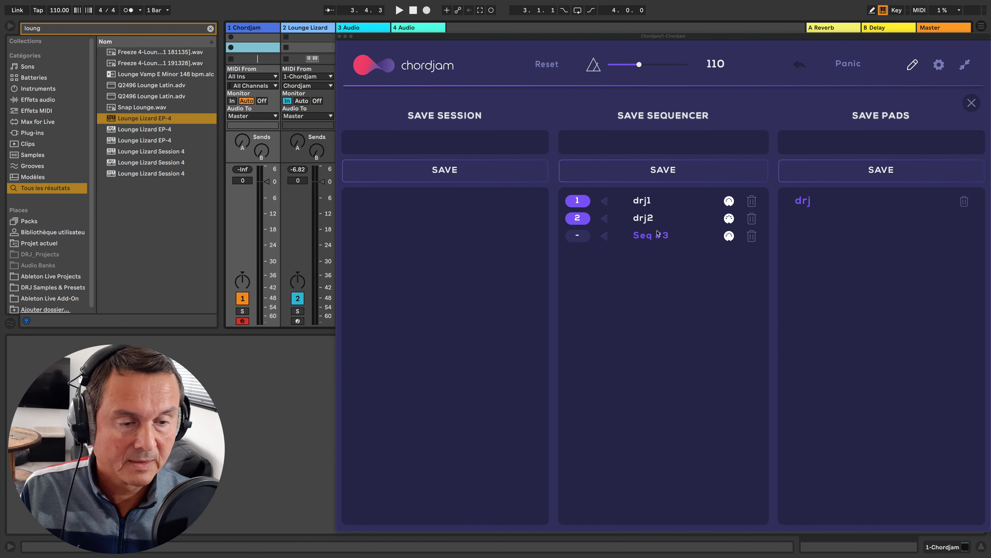
# - Delete Seq #3 from the saved sequences and return to the sequencer
pyautogui.click(750, 236)
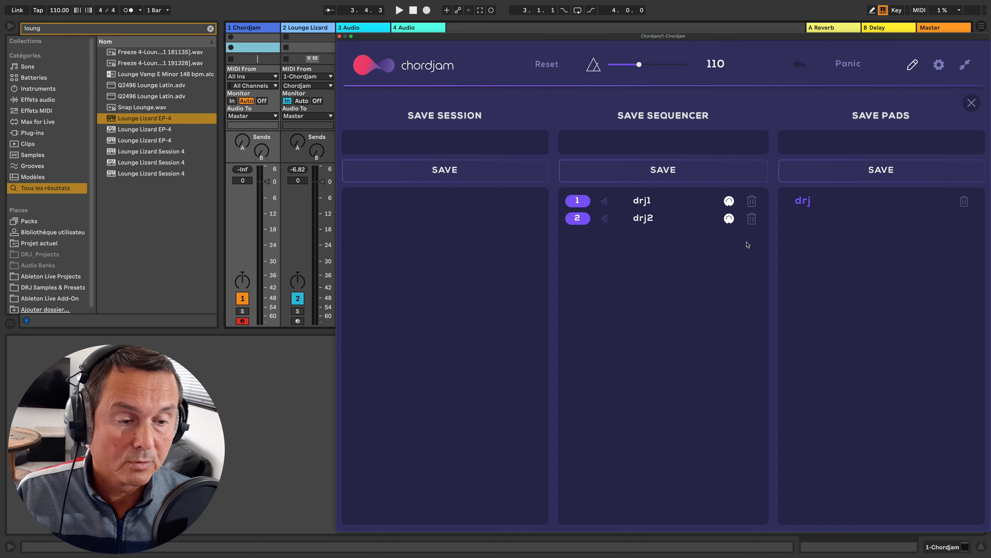
pyautogui.click(968, 106)
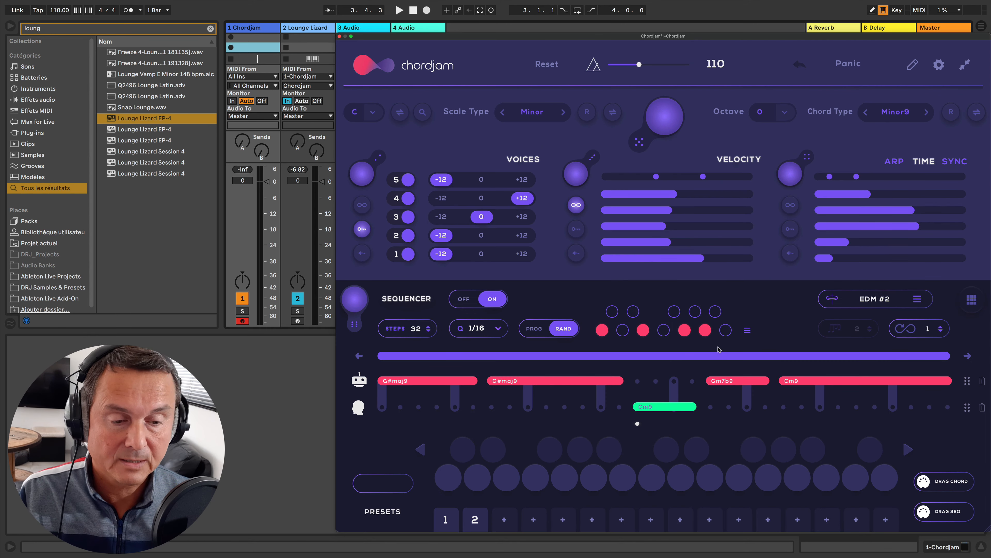
# - Save the whole session under the name drj and check the sequencer and pad views
pyautogui.click(912, 65)
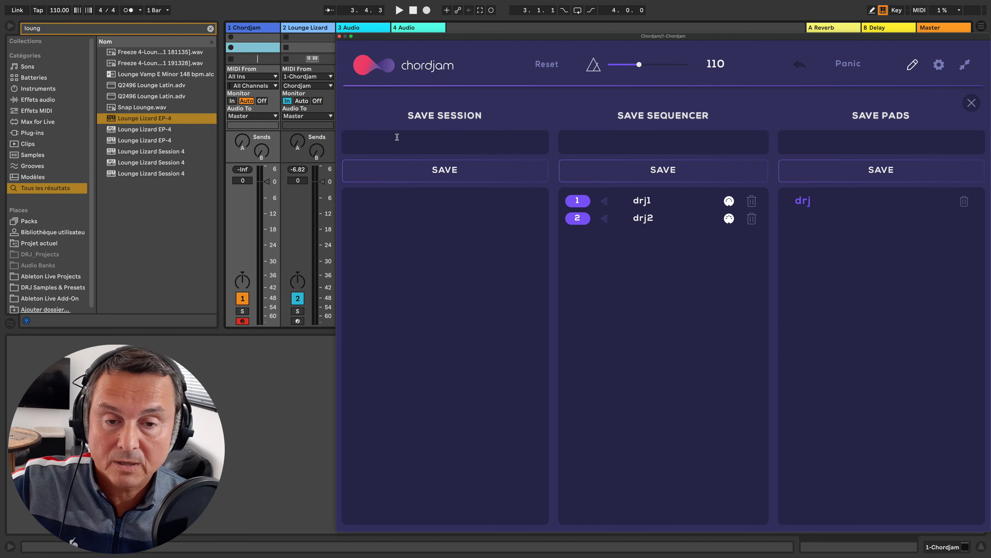
pyautogui.write('drj')
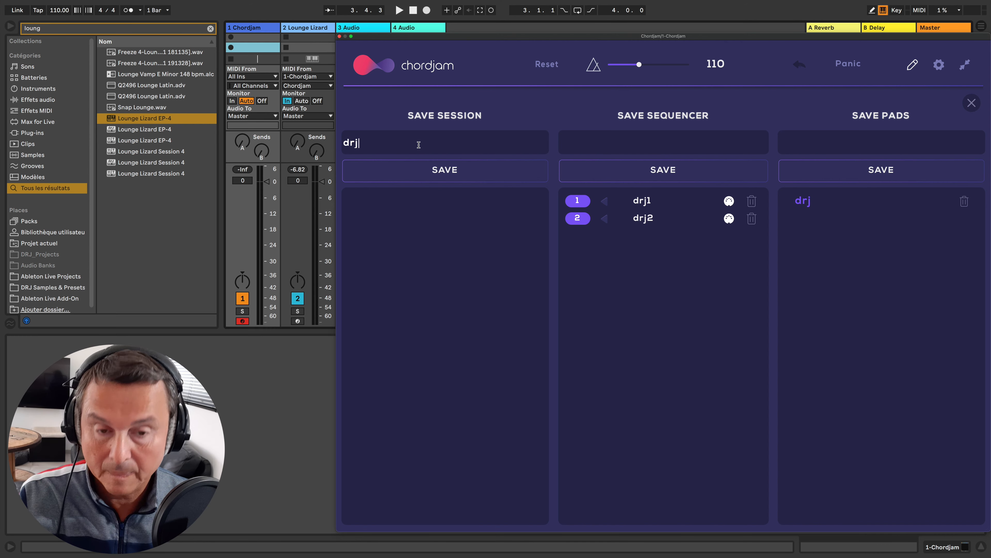
pyautogui.click(453, 170)
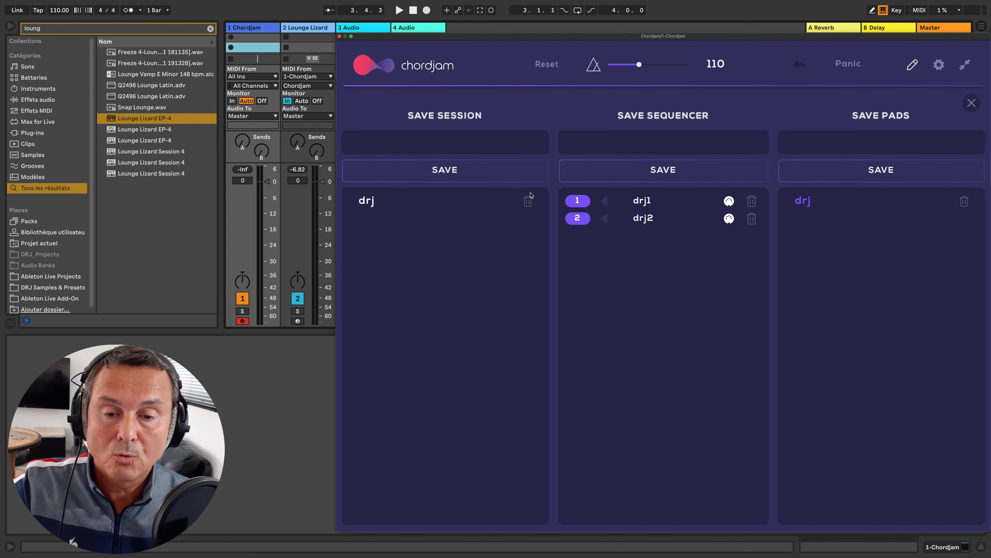
pyautogui.click(972, 104)
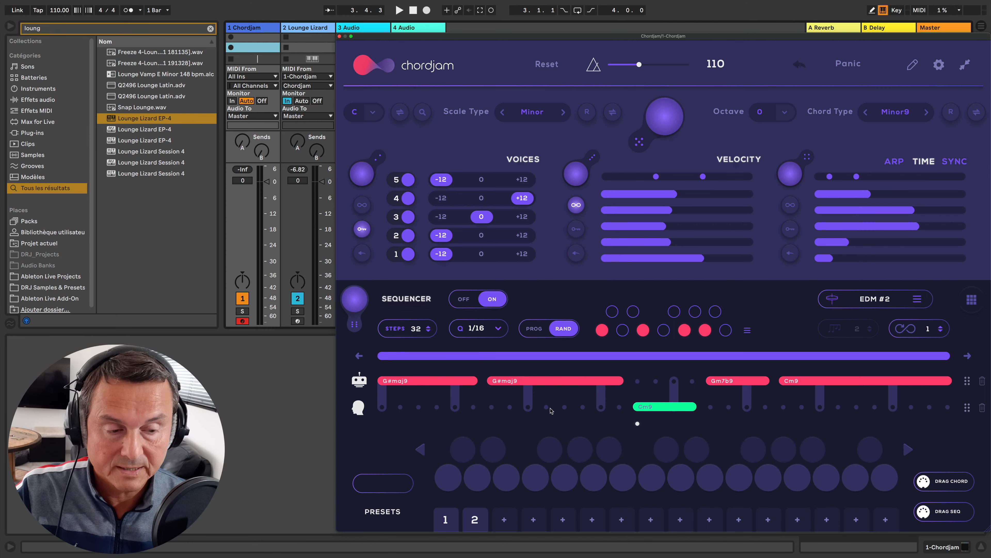
pyautogui.click(970, 301)
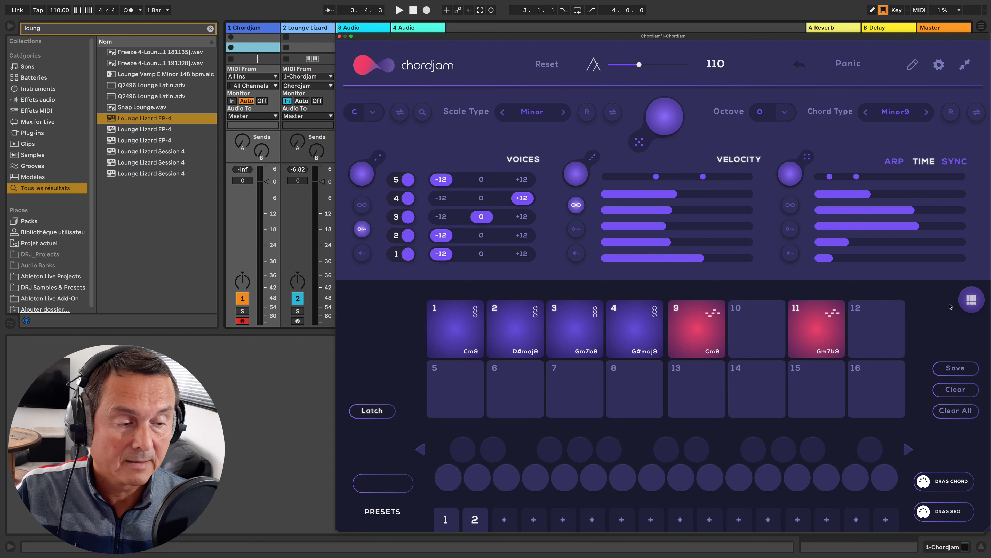
pyautogui.click(971, 303)
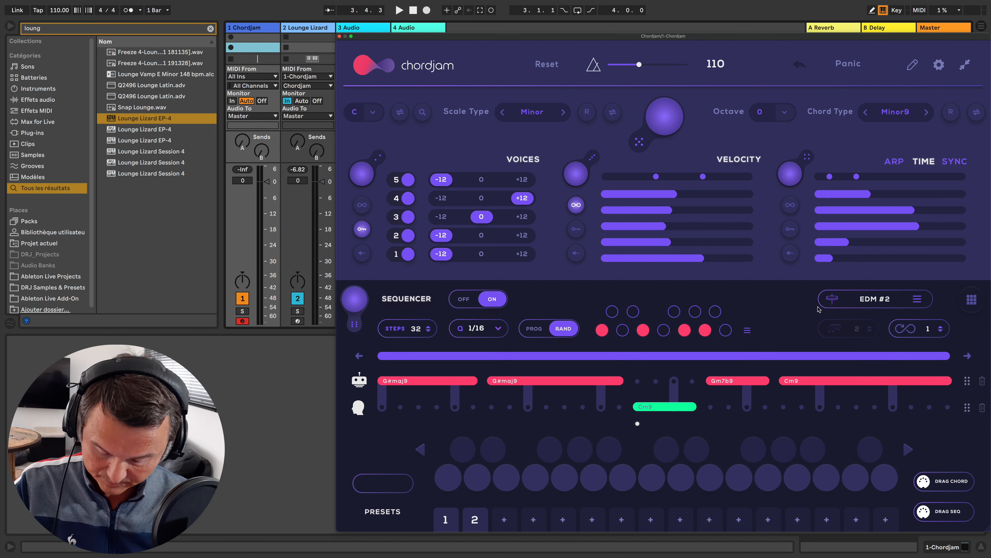
# - Examine Chordjam's MIDI CC channel options, external MIDI outputs and MIDI CC mappings, and close the settings
pyautogui.click(939, 64)
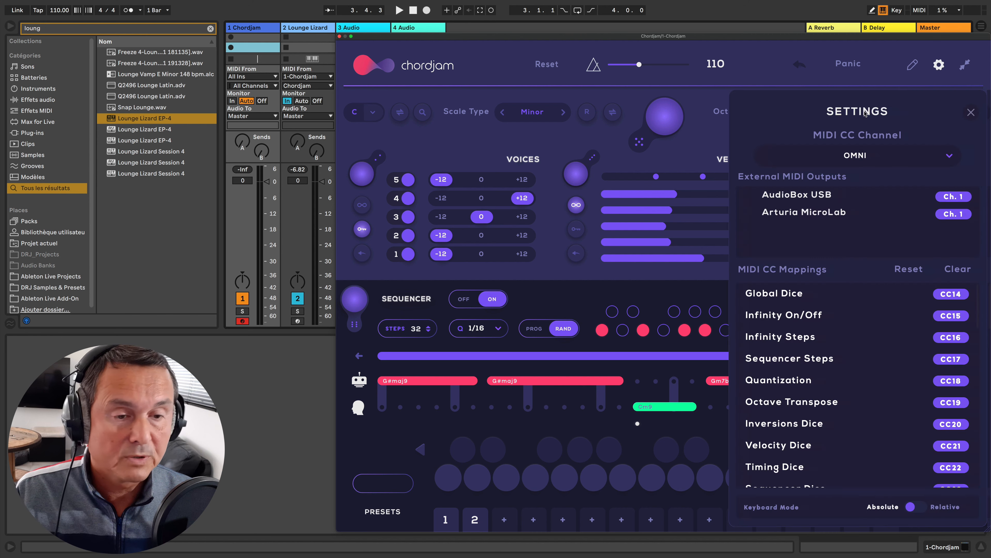
pyautogui.click(885, 159)
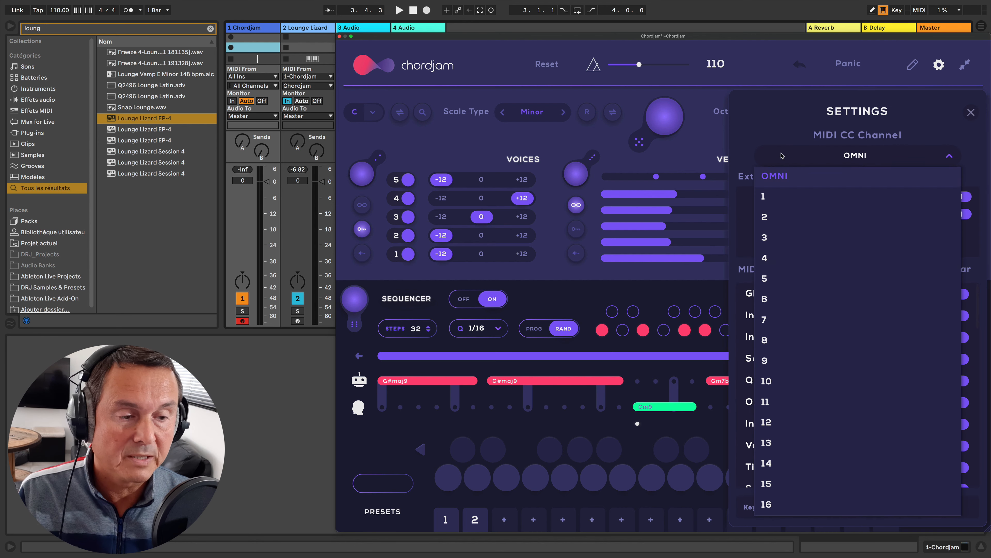
pyautogui.click(873, 160)
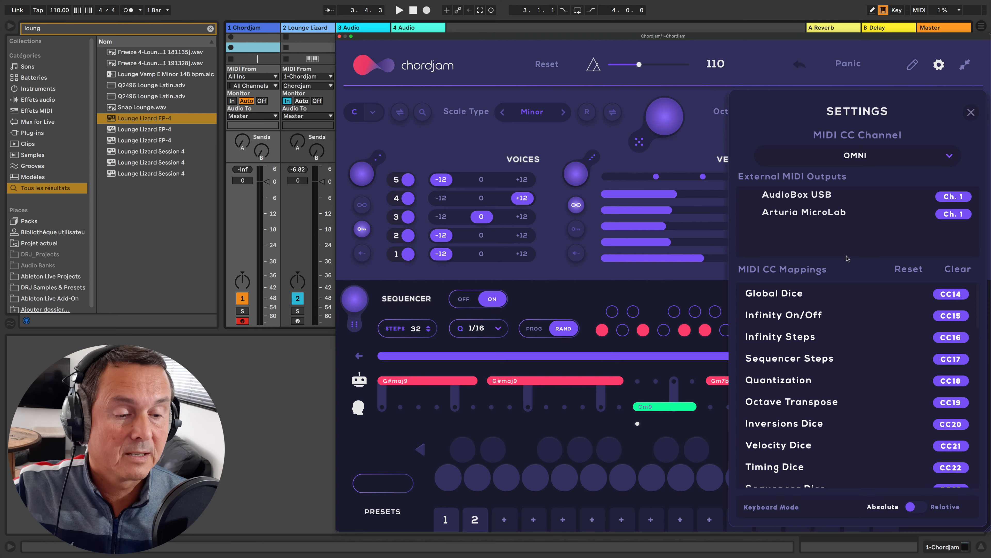
pyautogui.scroll(-5, 834, 349)
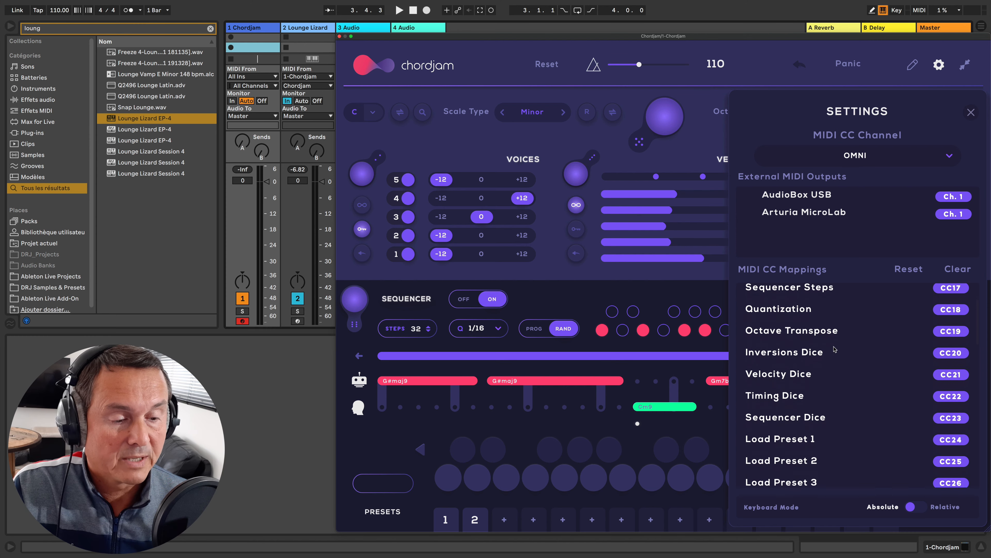
pyautogui.scroll(5, 835, 349)
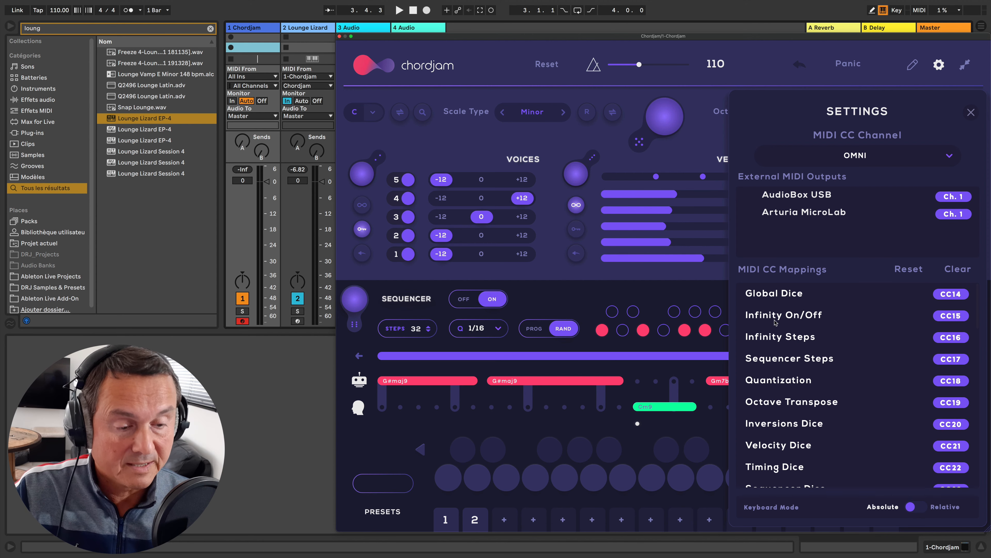
pyautogui.scroll(-5, 793, 340)
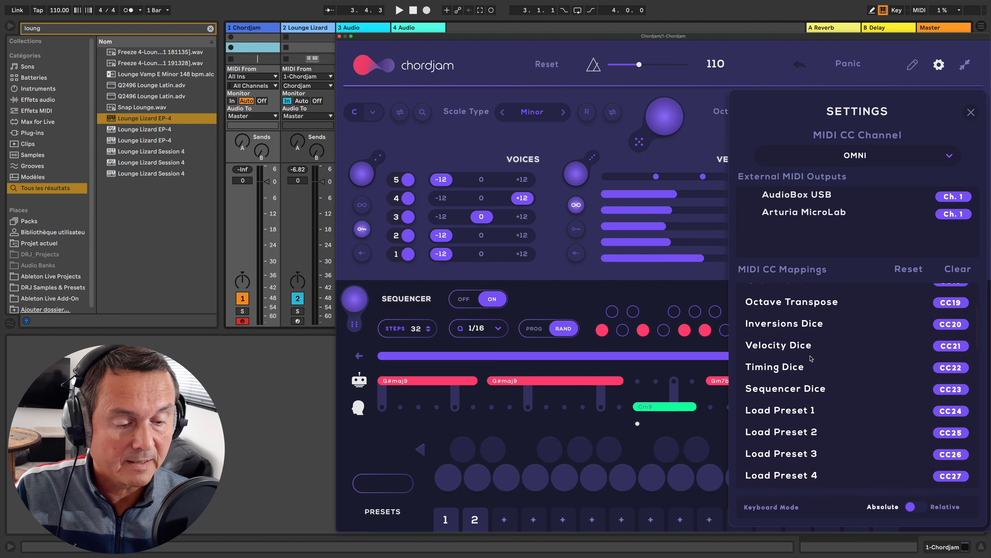
pyautogui.scroll(-4, 811, 358)
pyautogui.scroll(-10, 787, 371)
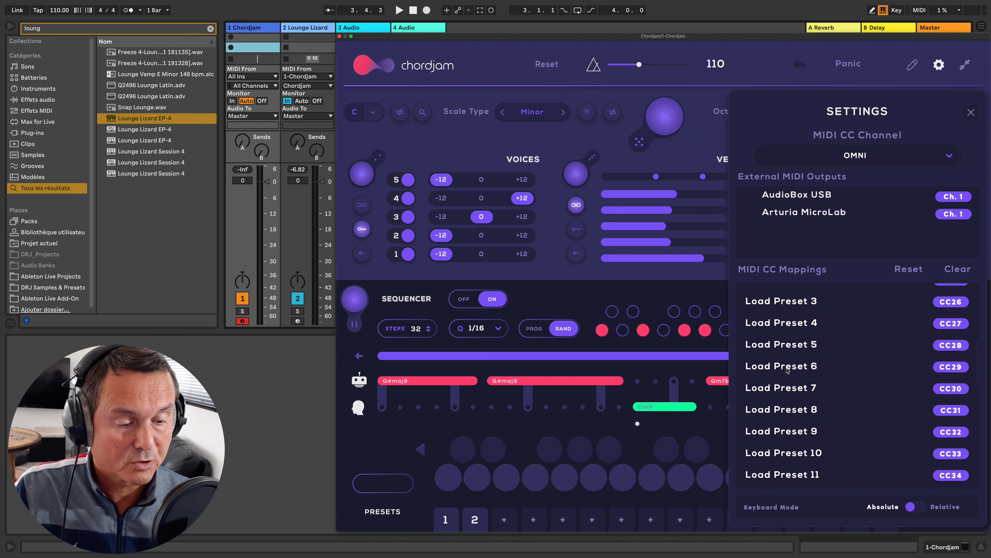
pyautogui.scroll(-1, 787, 370)
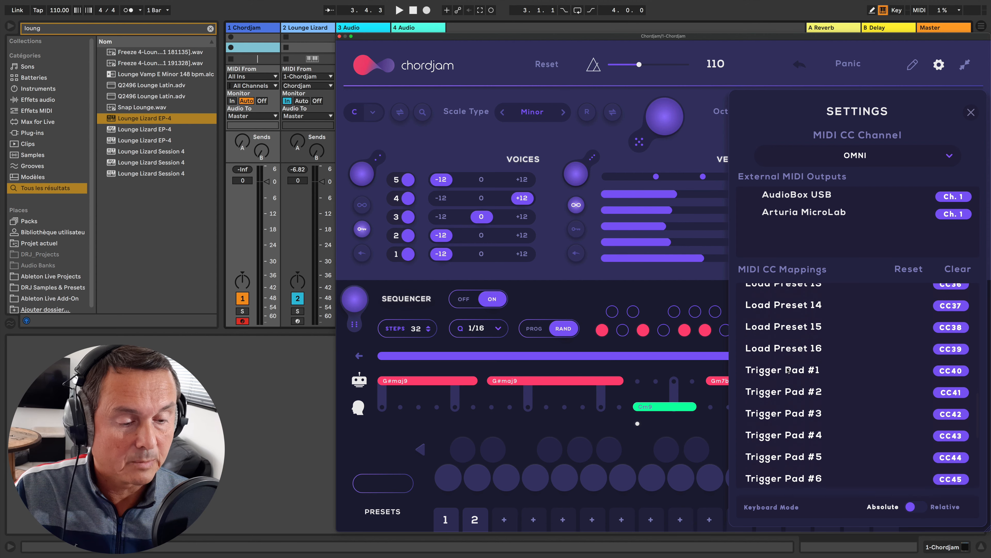
pyautogui.scroll(-3, 804, 394)
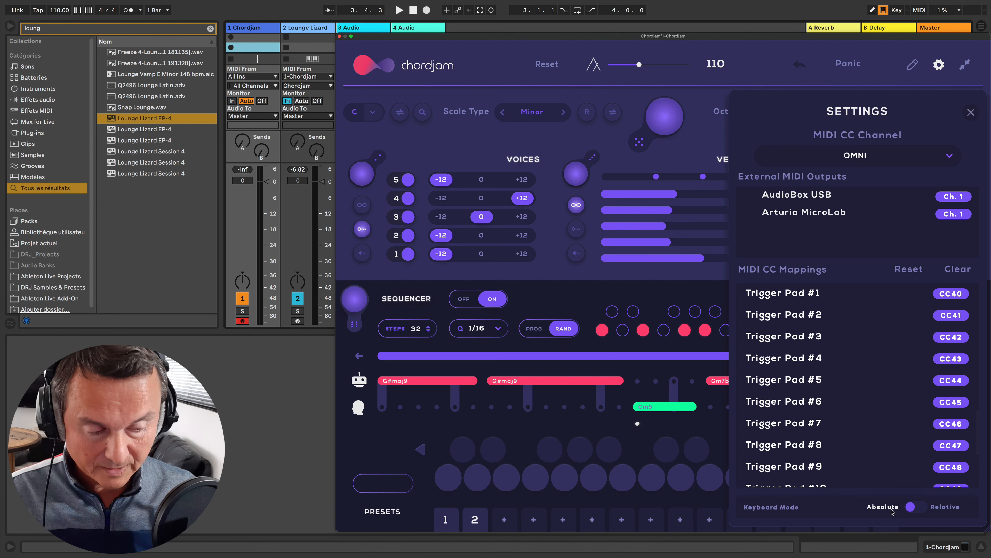
pyautogui.click(972, 113)
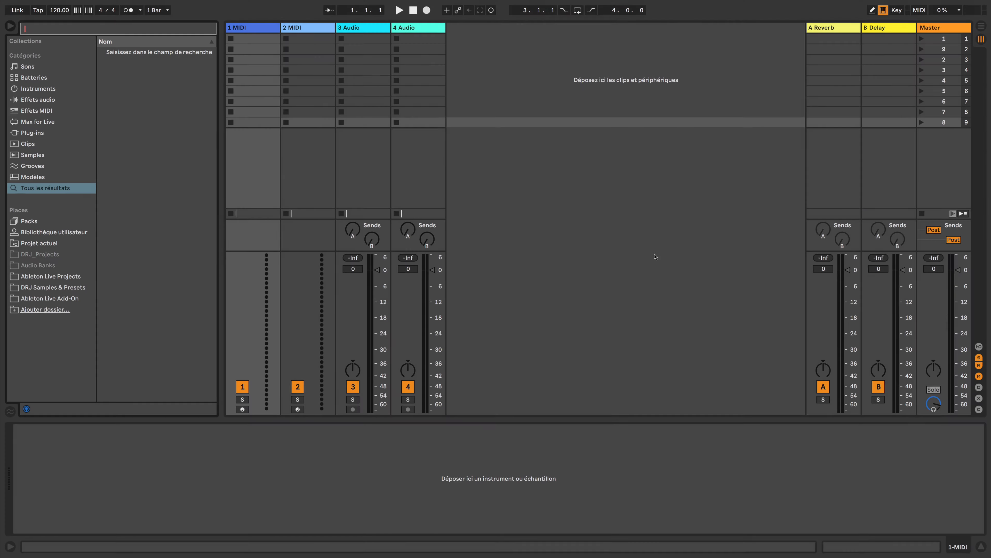
# - Load Chordjam onto the first MIDI track of the new set, display the track routing section and hide the plug-in window
pyautogui.write('chordjam')
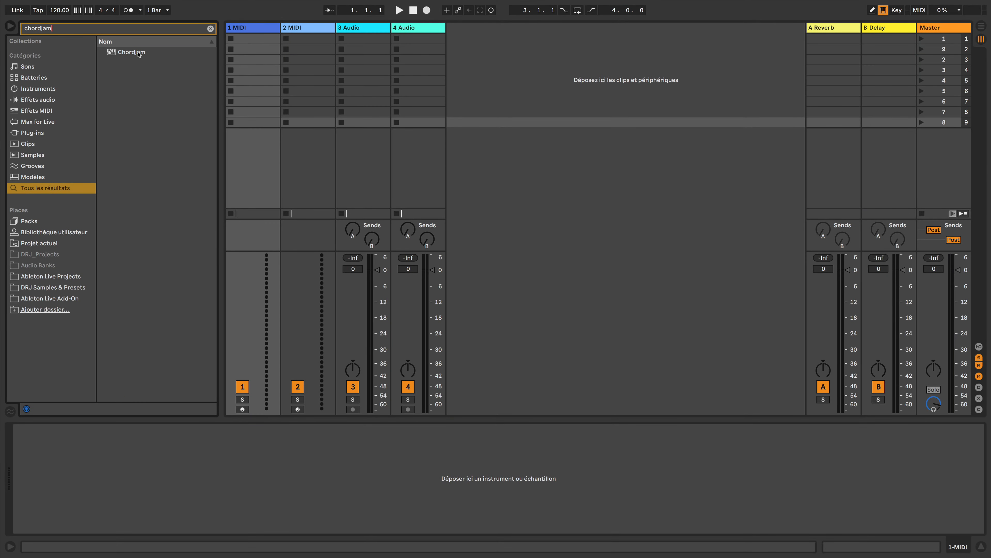
pyautogui.click(149, 52)
pyautogui.press('Return')
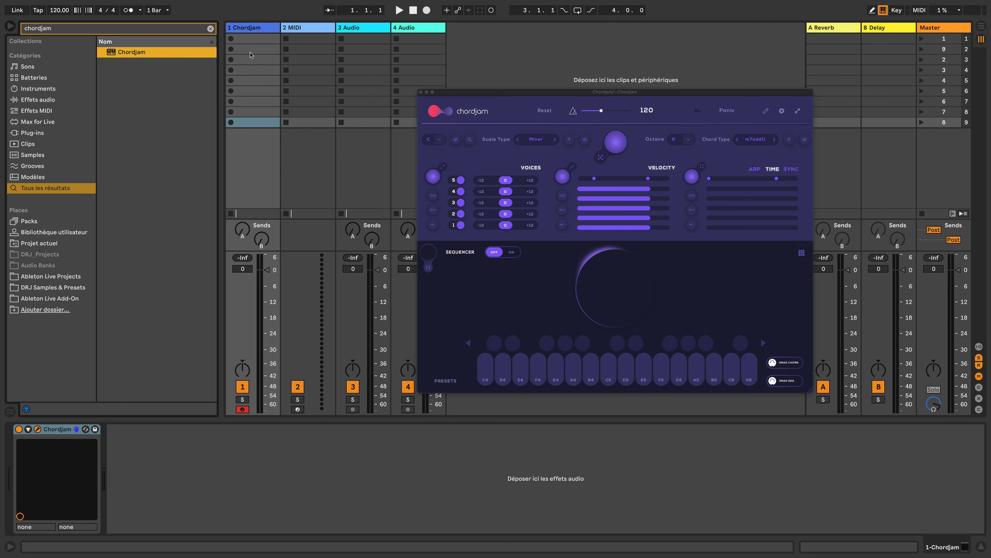
pyautogui.press('super+alt+i')
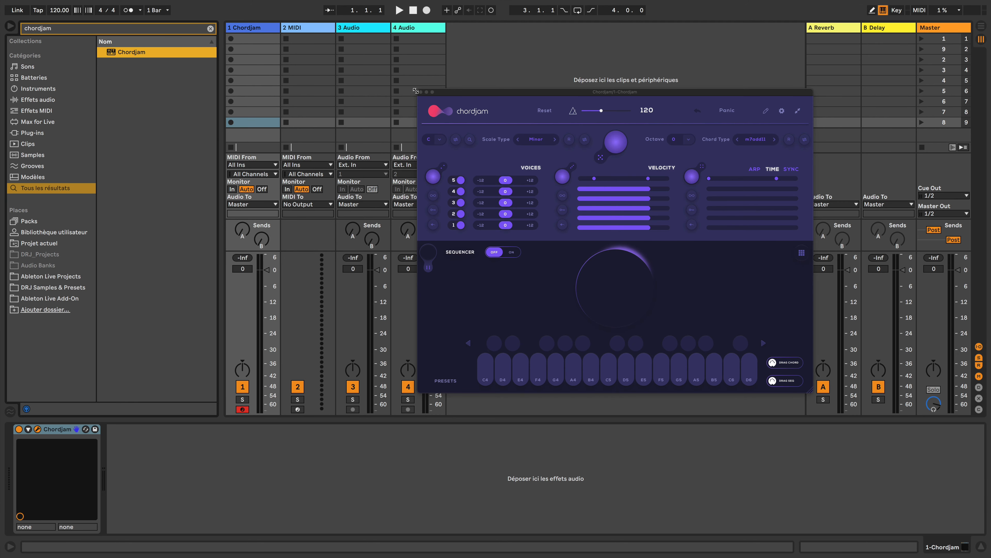
pyautogui.press('super+alt+p')
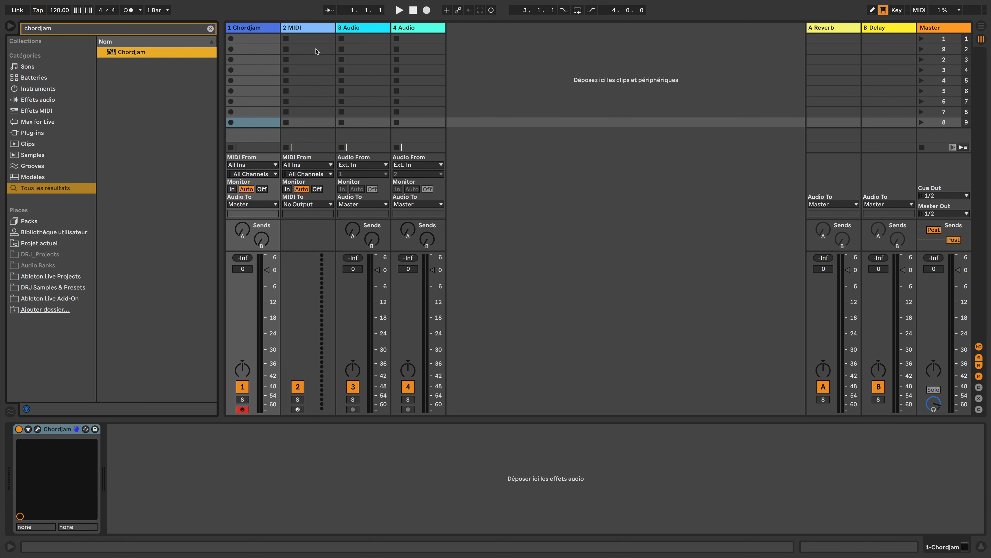
# - Delete the two audio tracks and add four MIDI tracks after track 2
pyautogui.click(362, 28)
pyautogui.press('Delete')
pyautogui.press('Delete')
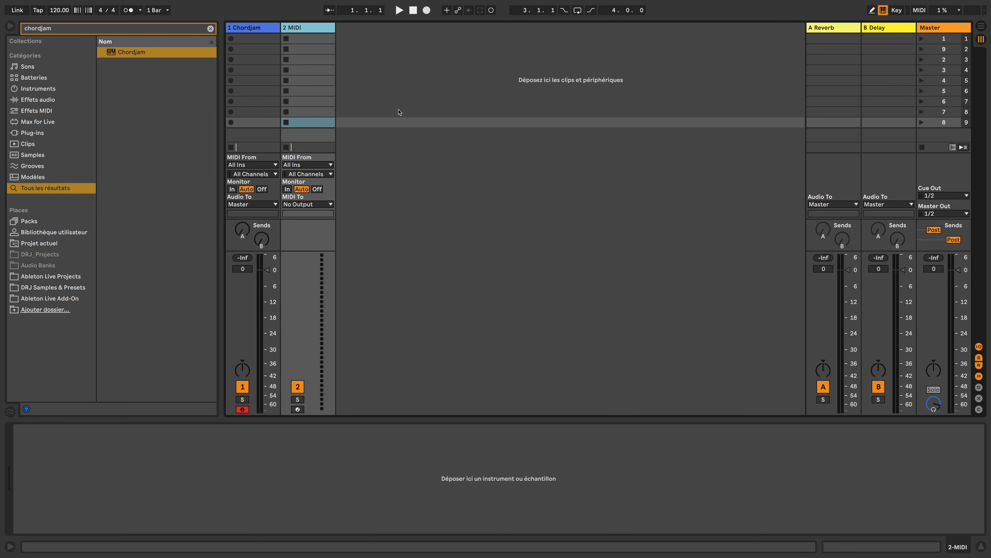
pyautogui.press('super+shift+t')
pyautogui.press('super+shift+t')
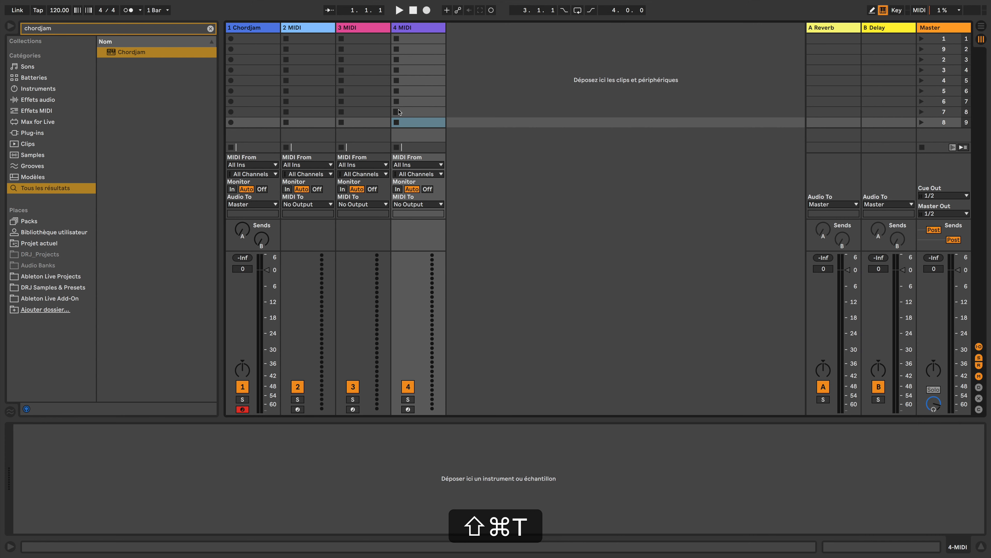
pyautogui.press('super+shift+t')
pyautogui.press('super+shift+t')
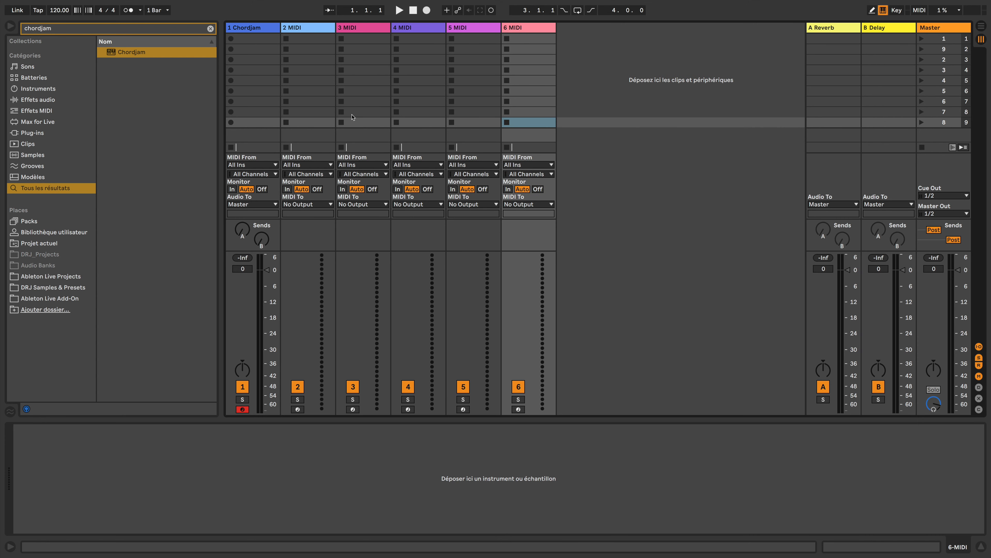
# - Search the browser for "loung" and load Lounge Lizard EP-4 onto track 2
pyautogui.click(258, 30)
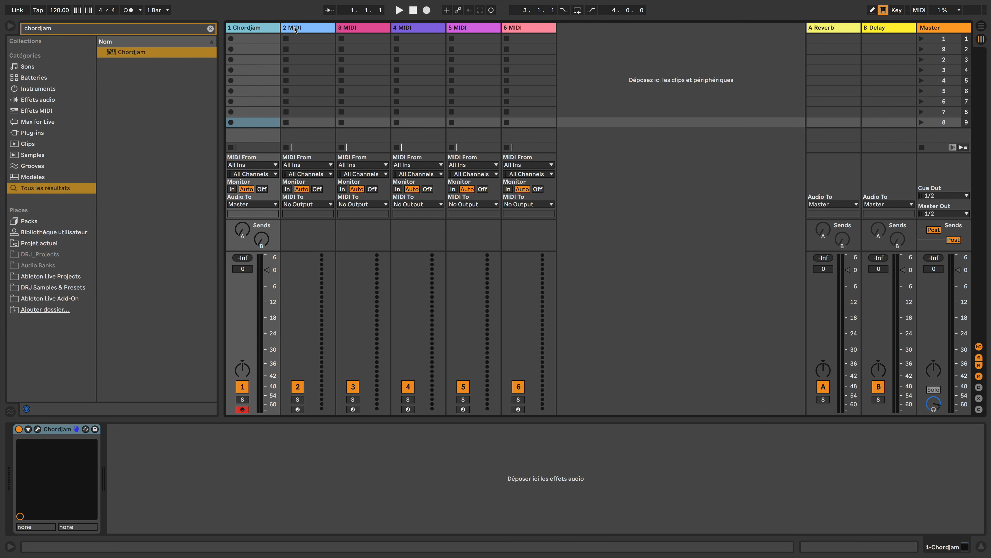
pyautogui.click(296, 29)
pyautogui.press('super+f')
pyautogui.write('loung')
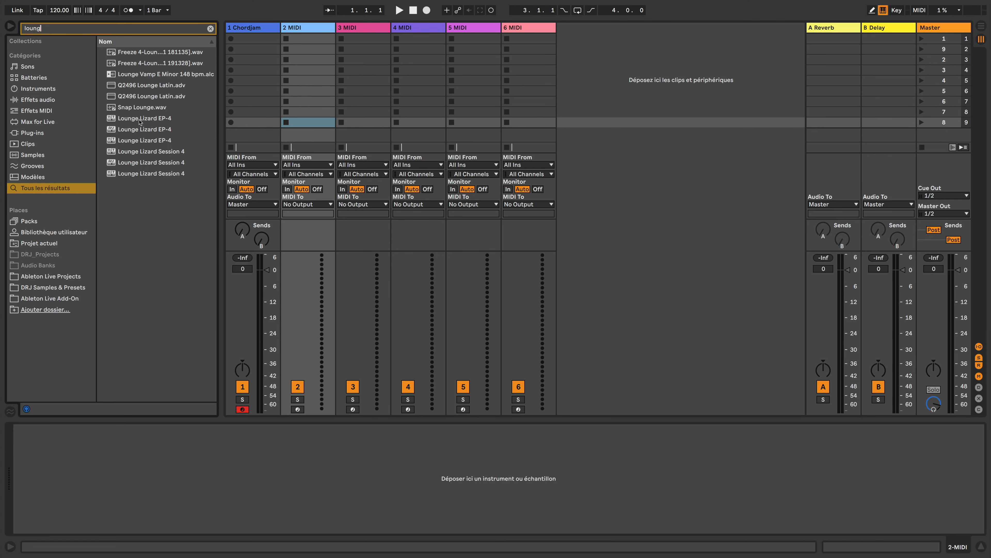
pyautogui.moveTo(135, 121); pyautogui.dragTo(298, 122)
# - Route track 2's MIDI input from 1-Chordjam on the Chordjam channel, set monitoring to In and close the instrument window
pyautogui.click(312, 164)
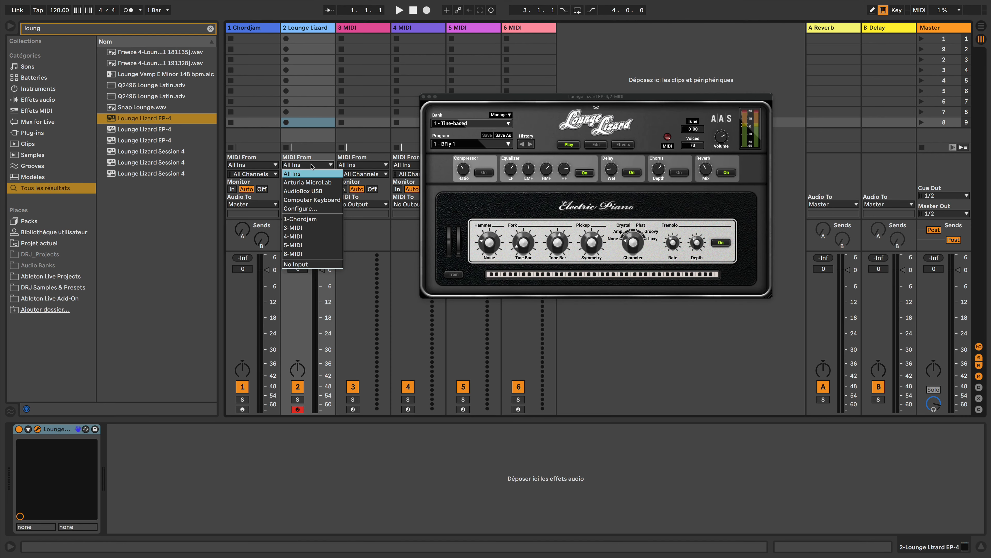
pyautogui.click(303, 221)
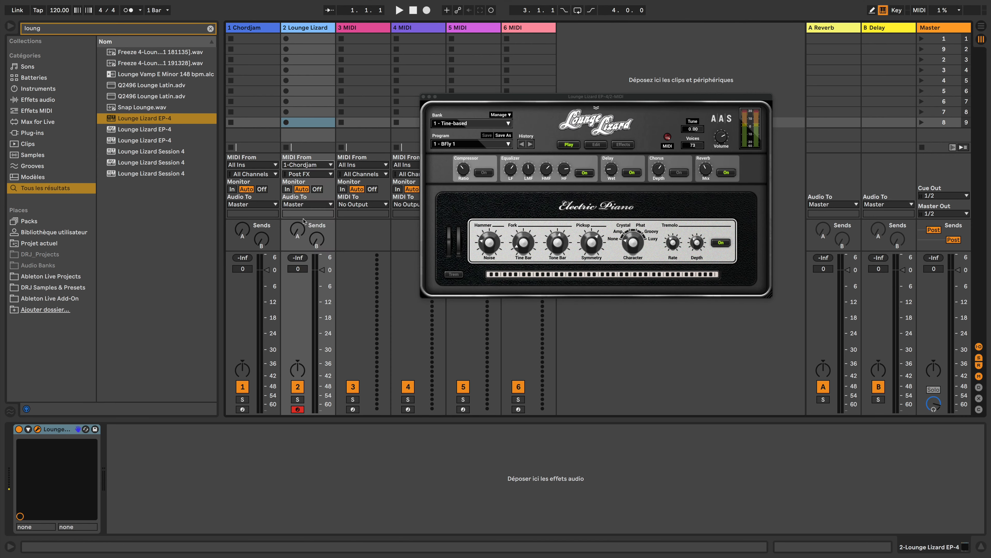
pyautogui.click(298, 174)
pyautogui.click(295, 203)
pyautogui.click(287, 190)
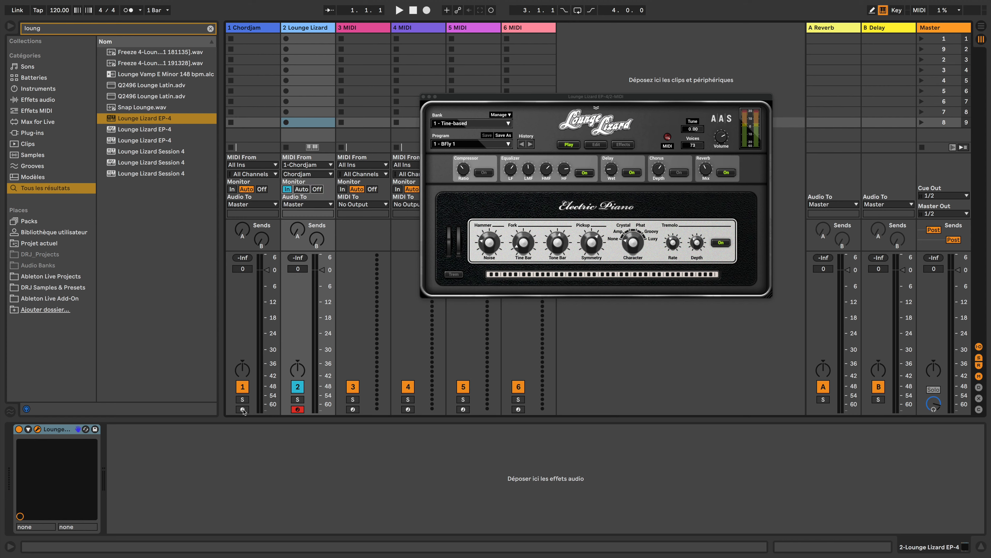
pyautogui.click(424, 97)
# - Load a second Lounge Lizard EP-4 onto track 3
pyautogui.click(366, 28)
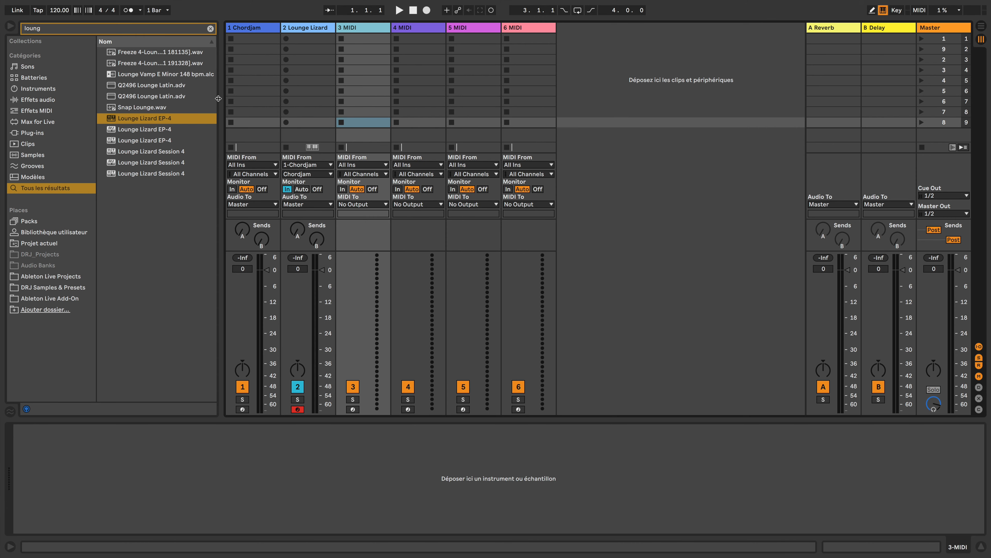
pyautogui.moveTo(137, 117); pyautogui.dragTo(183, 122)
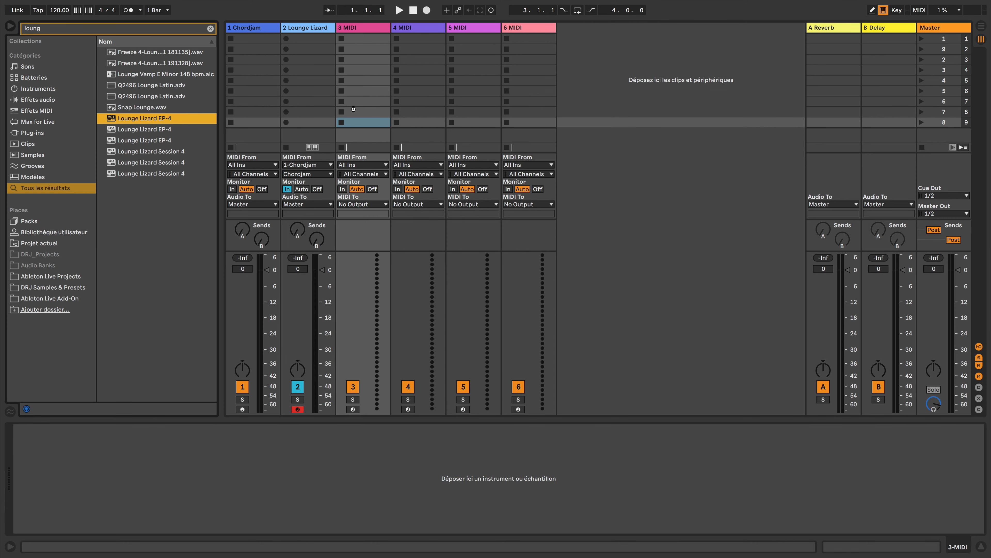
pyautogui.moveTo(353, 110); pyautogui.dragTo(355, 111)
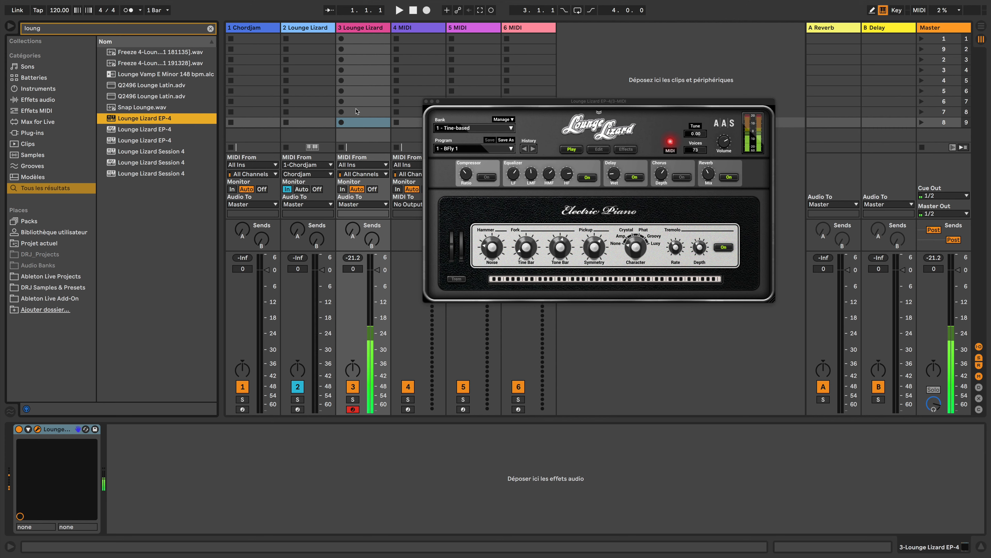
# - Load Lounge Lizard EP-4 onto track 4 and select program 54 - Funky from the 3 - Custom Electric Pianos bank
pyautogui.click(427, 101)
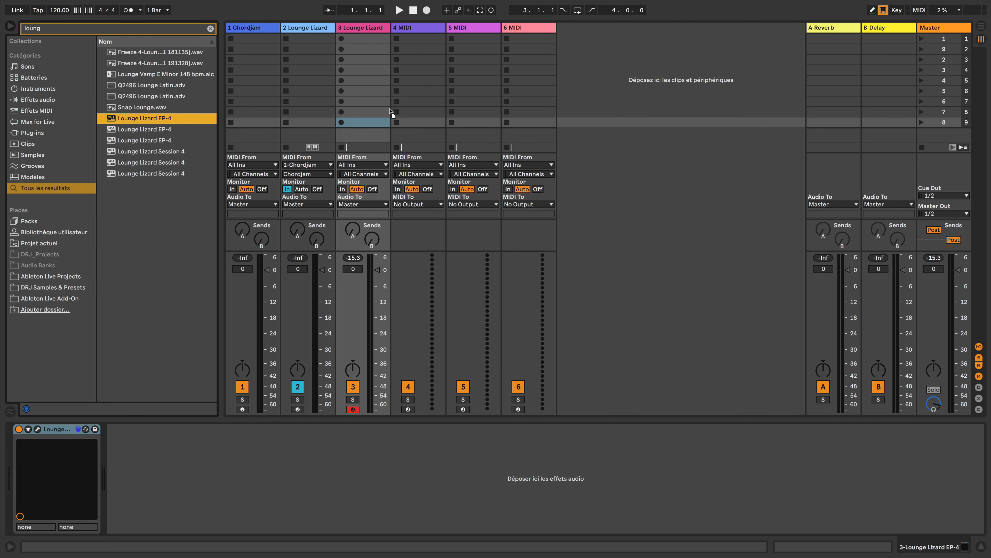
pyautogui.moveTo(417, 116); pyautogui.dragTo(418, 115)
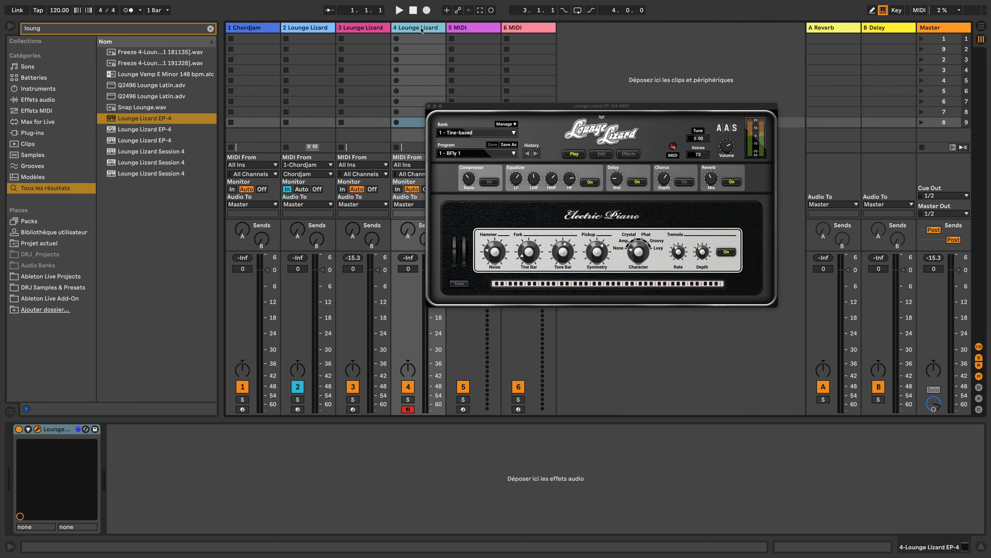
pyautogui.click(460, 134)
pyautogui.click(448, 162)
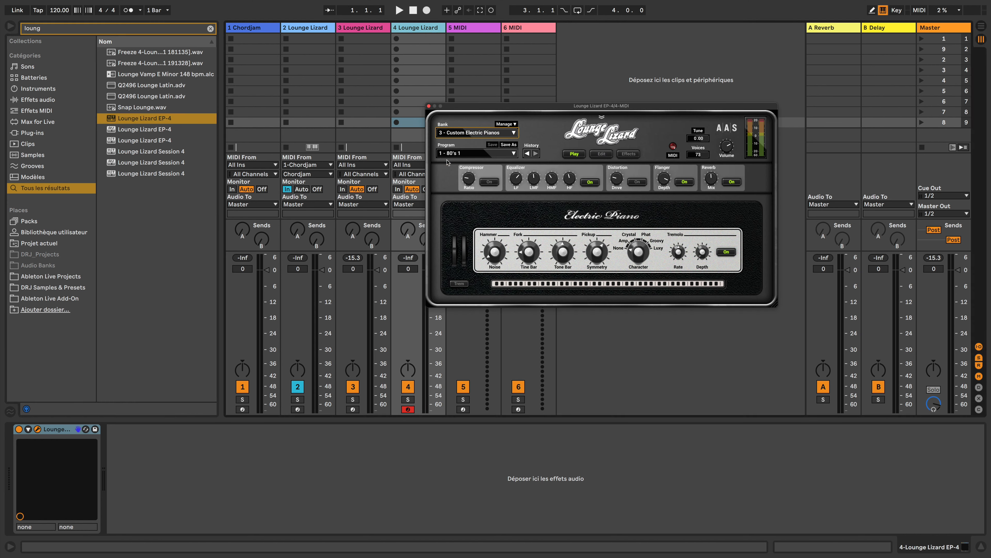
pyautogui.click(451, 156)
pyautogui.scroll(-10, 472, 211)
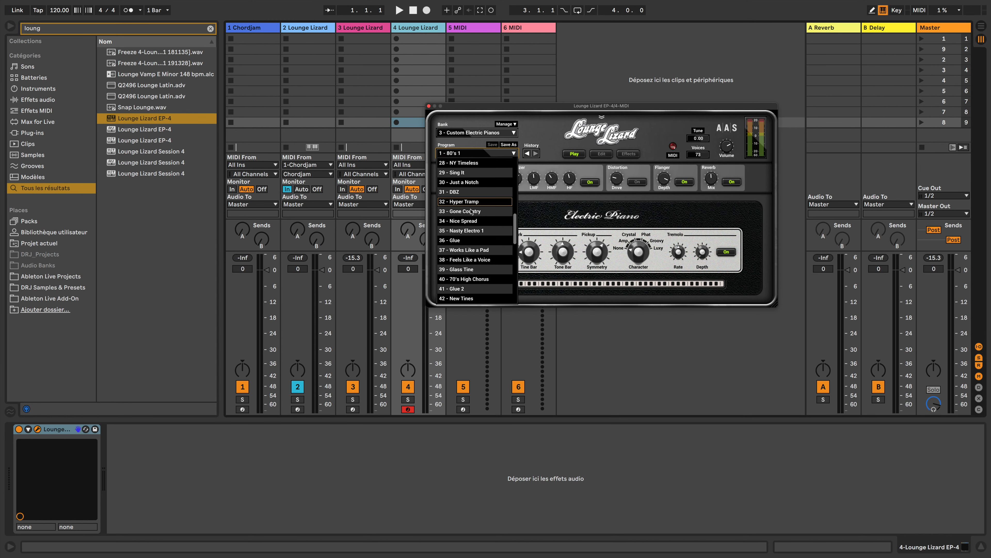
pyautogui.scroll(-4, 471, 211)
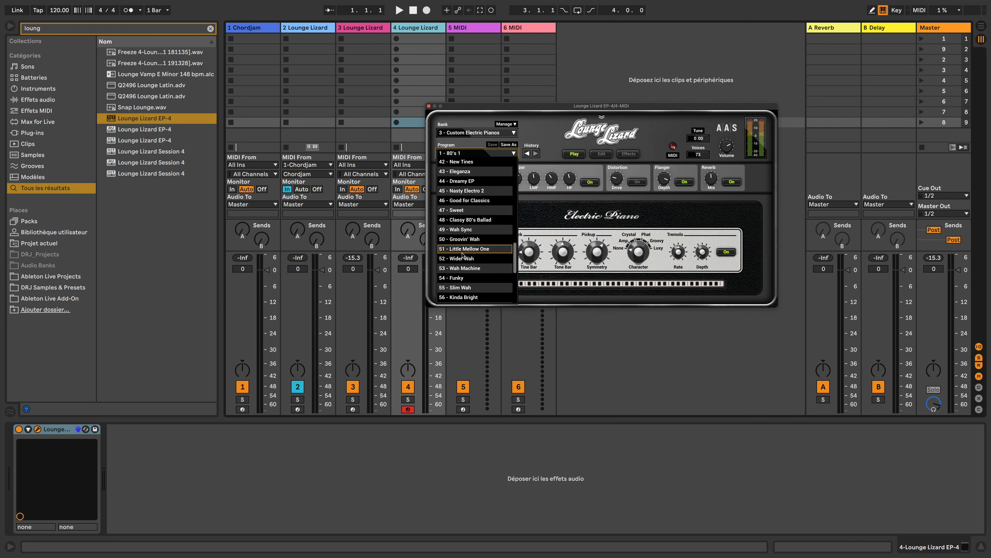
pyautogui.click(460, 277)
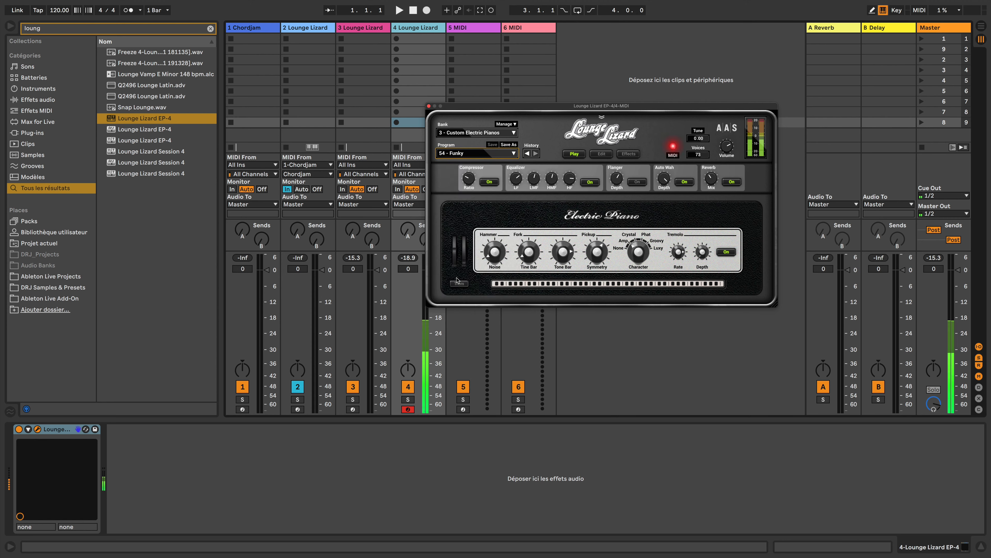
pyautogui.click(429, 106)
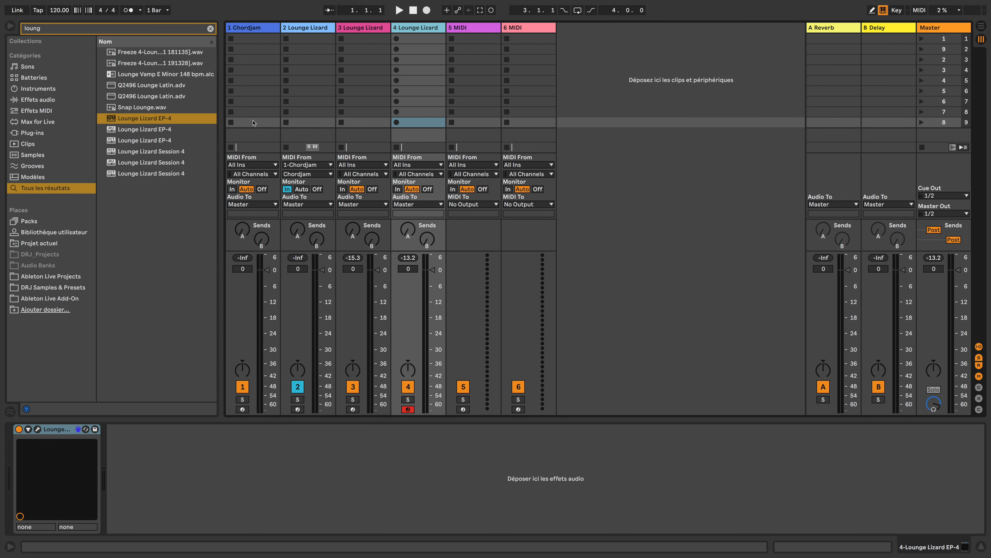
# - Search the browser for "ultra analog" and load Ultra Analog VA-3 onto track 5
pyautogui.press('super+f')
pyautogui.write('ultra anal')
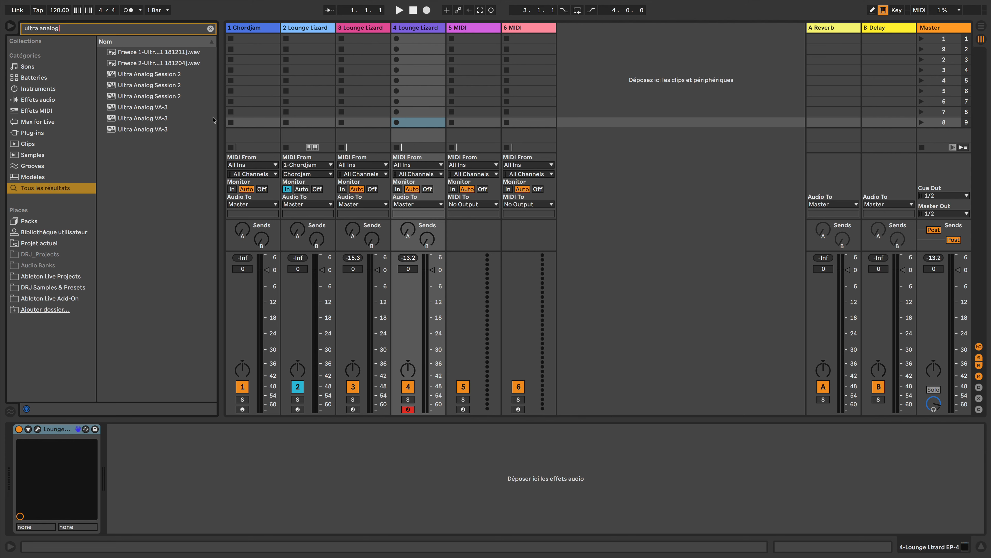
pyautogui.moveTo(115, 108); pyautogui.dragTo(167, 109)
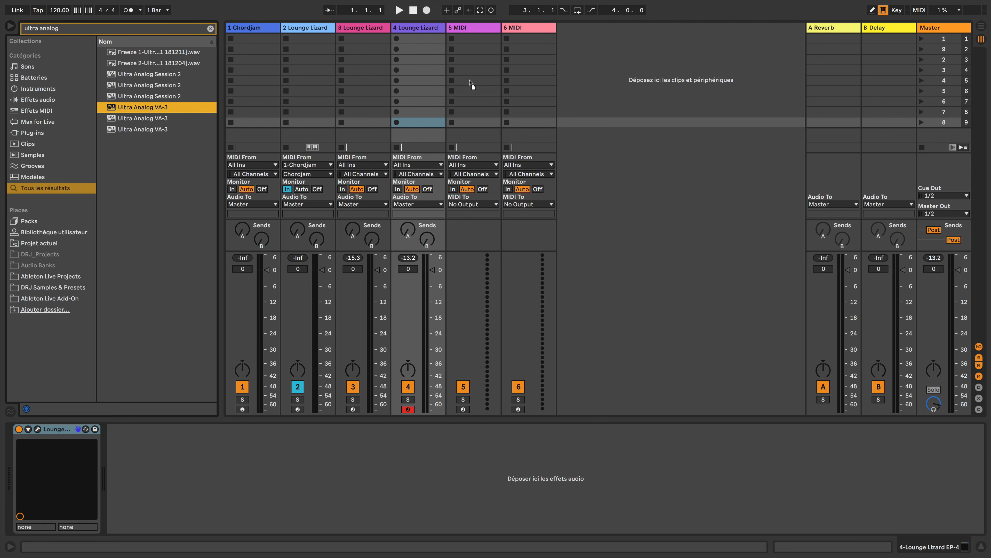
pyautogui.moveTo(472, 96); pyautogui.dragTo(474, 98)
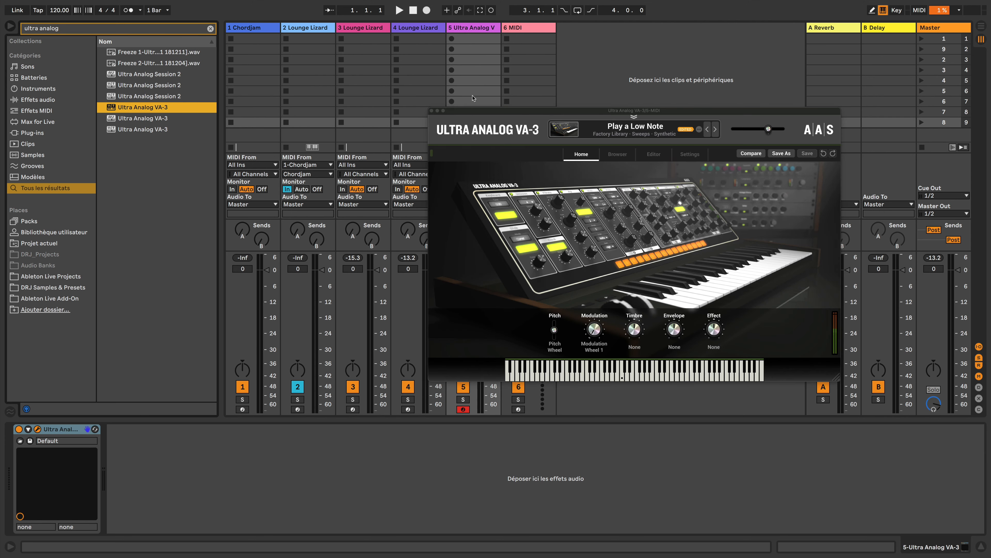
# - Load the 7000 Leagues preset from the Pads category in track 5's Ultra Analog VA-3 and close its window
pyautogui.click(609, 154)
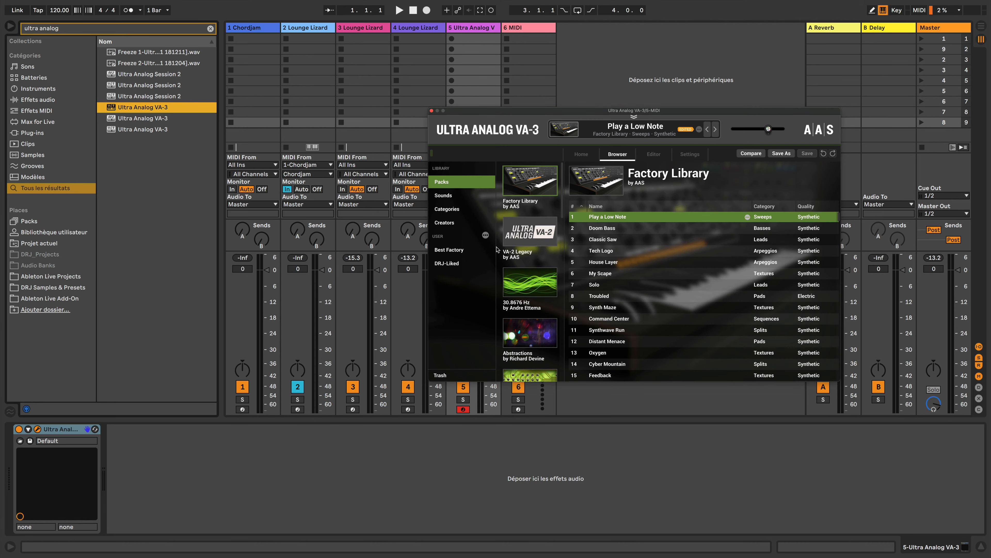
pyautogui.click(451, 211)
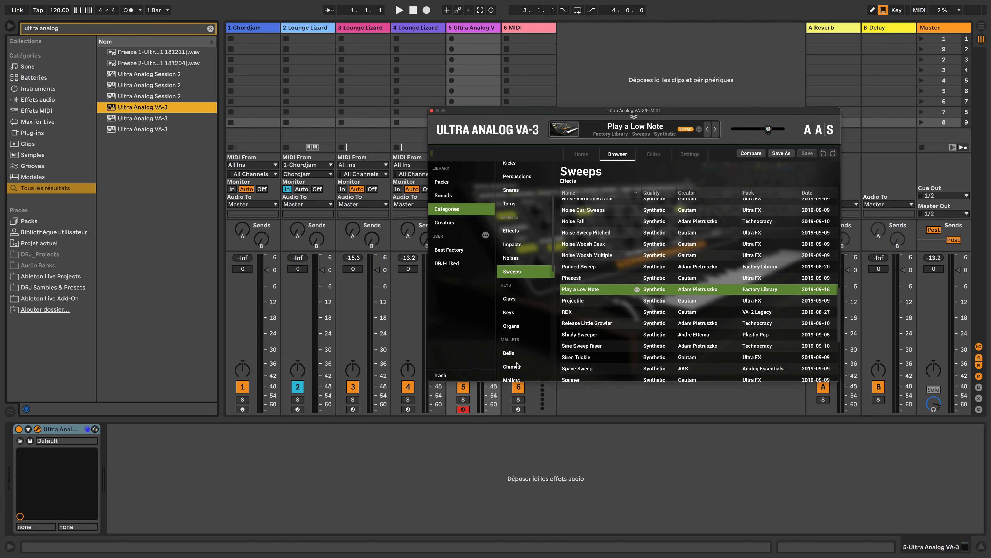
pyautogui.scroll(-10, 517, 365)
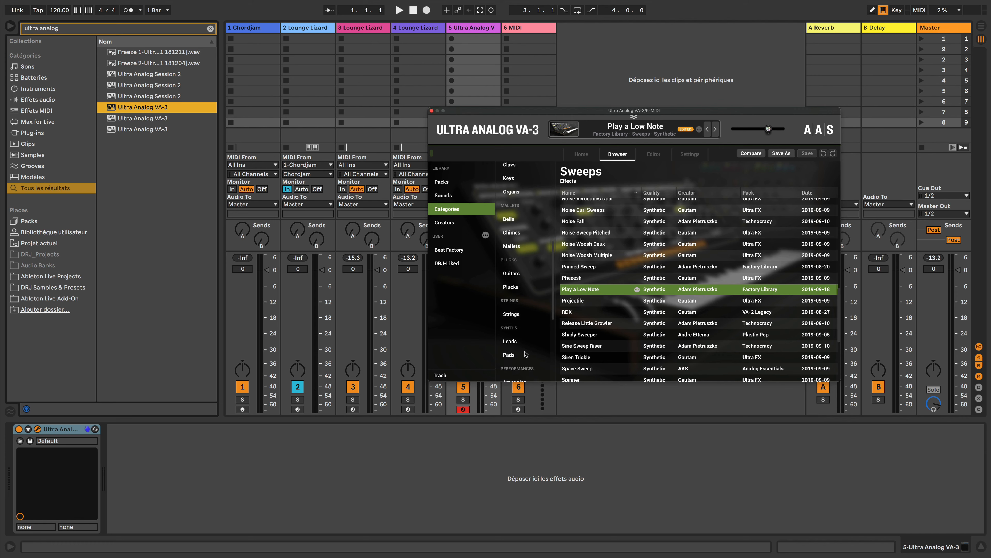
pyautogui.click(510, 360)
pyautogui.click(589, 238)
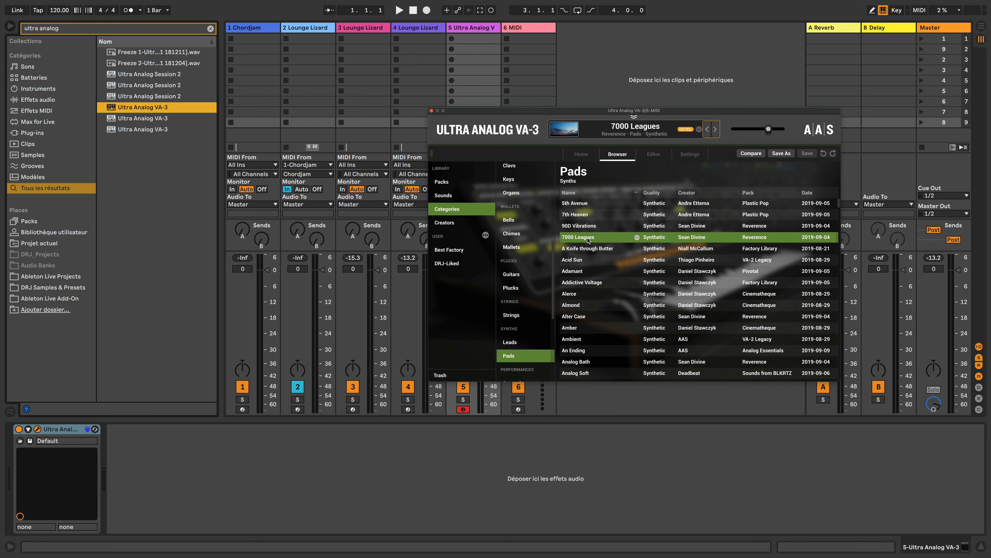
pyautogui.click(581, 155)
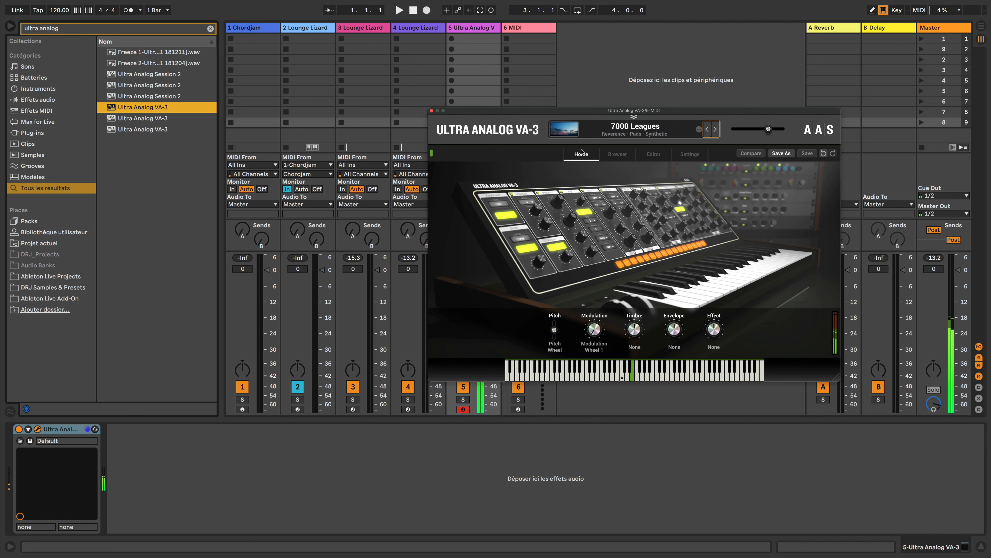
pyautogui.click(432, 111)
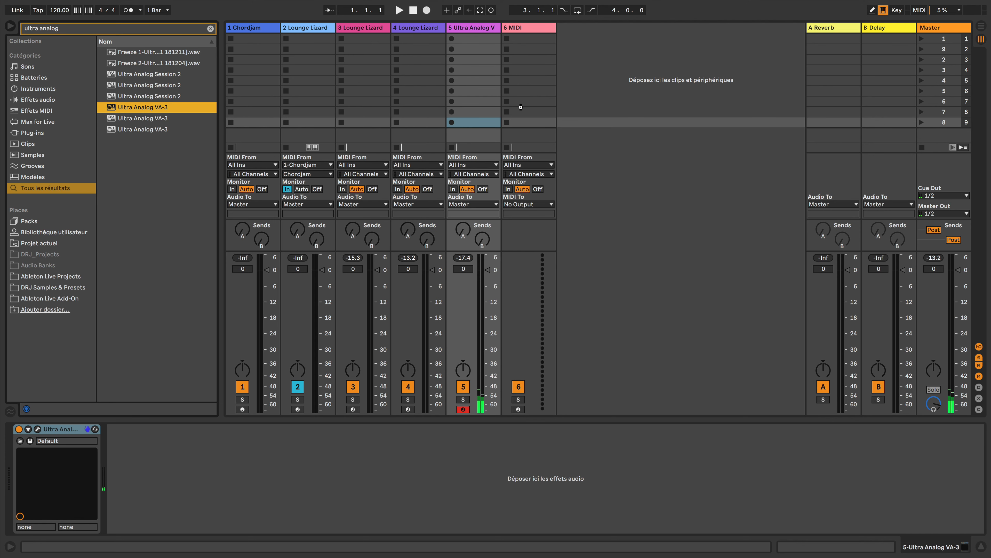
# - Load a second Ultra Analog VA-3 onto track 6 with the 48 dB preset from the Basses category
pyautogui.moveTo(539, 126); pyautogui.dragTo(540, 128)
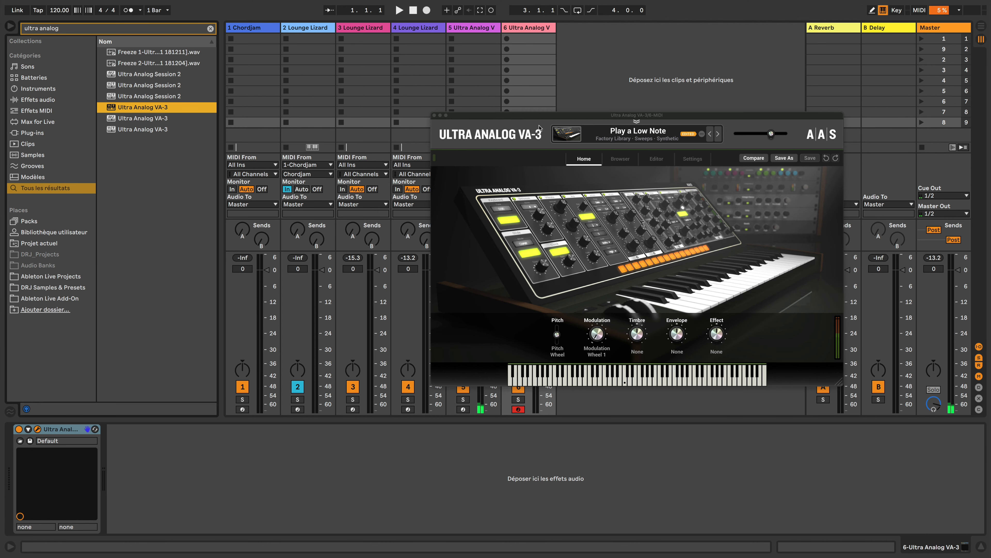
pyautogui.click(620, 159)
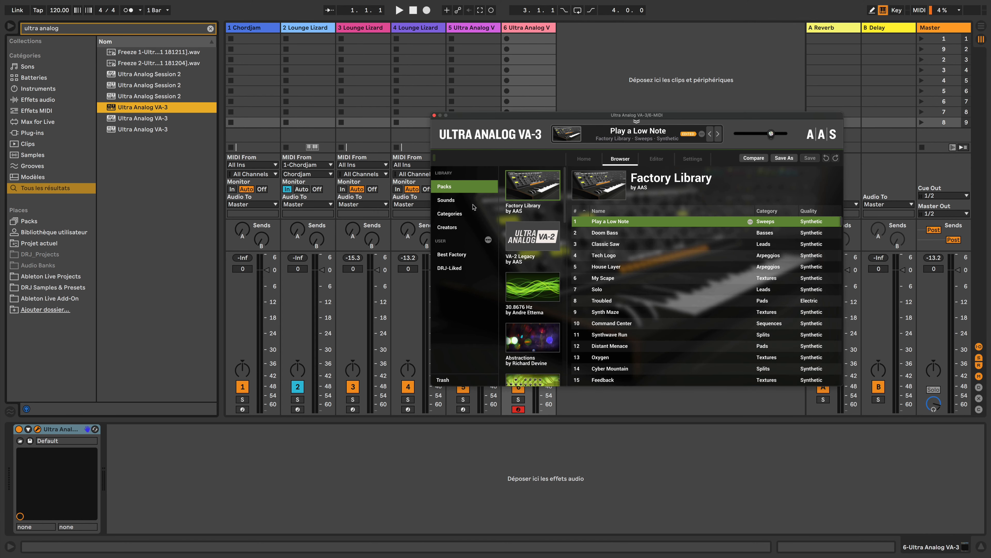
pyautogui.click(453, 215)
pyautogui.scroll(3, 526, 197)
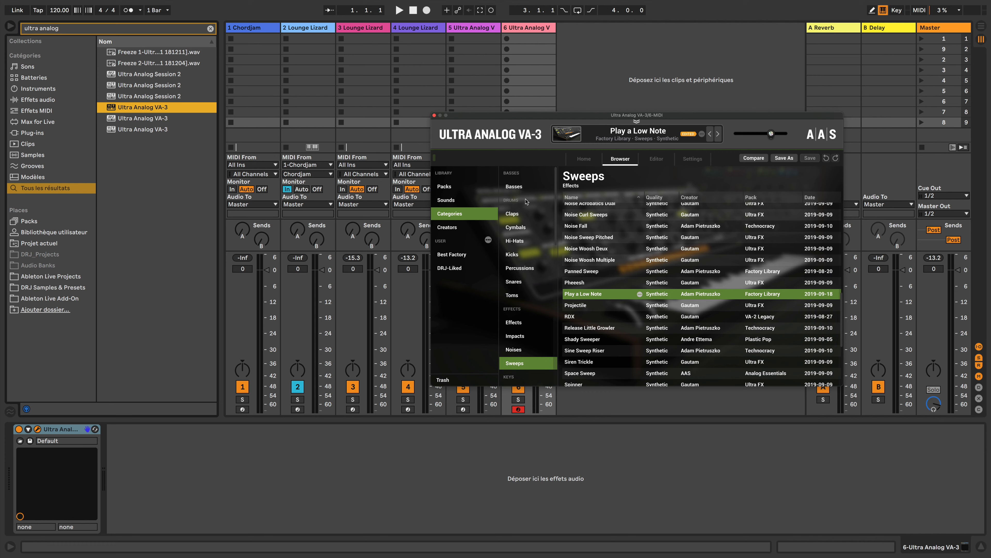
pyautogui.click(521, 188)
pyautogui.click(585, 233)
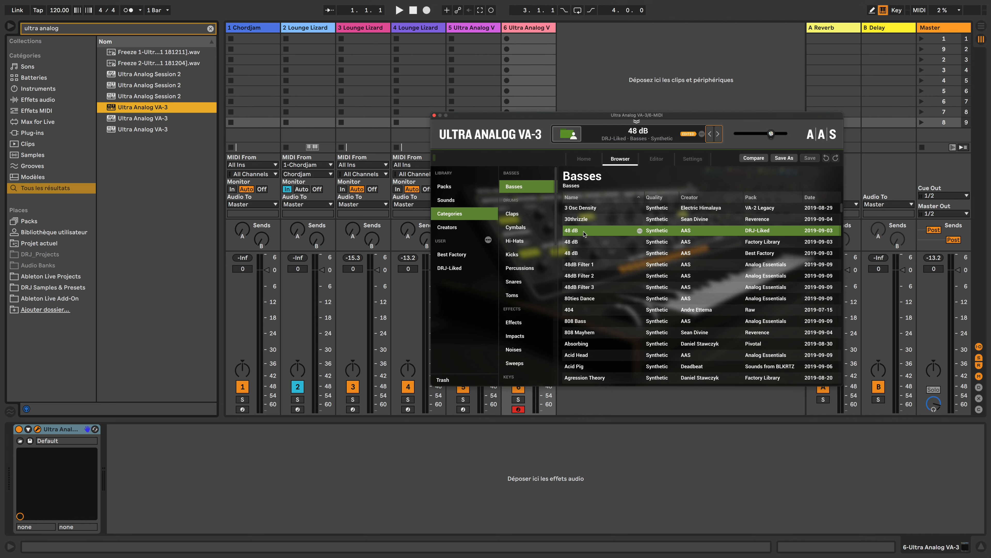
pyautogui.click(584, 159)
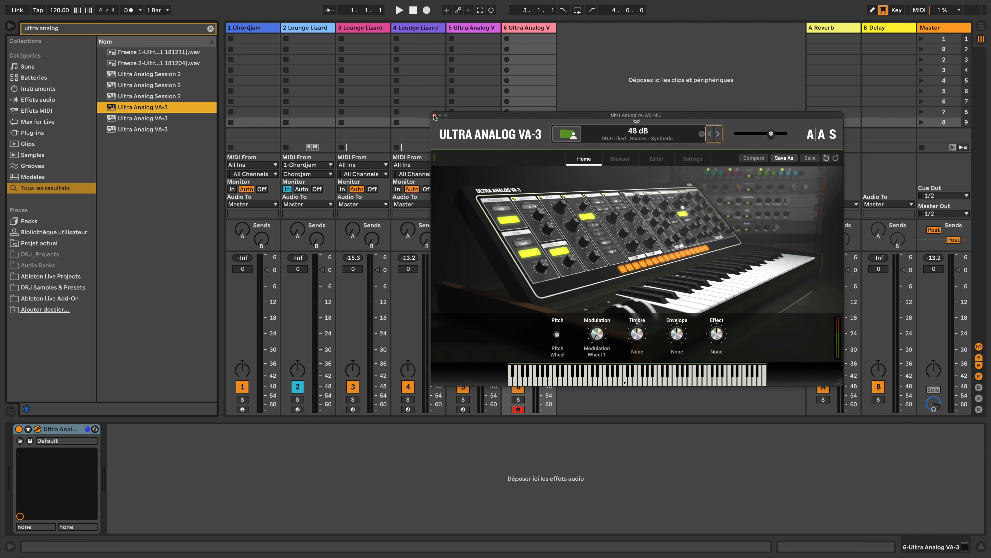
pyautogui.click(434, 116)
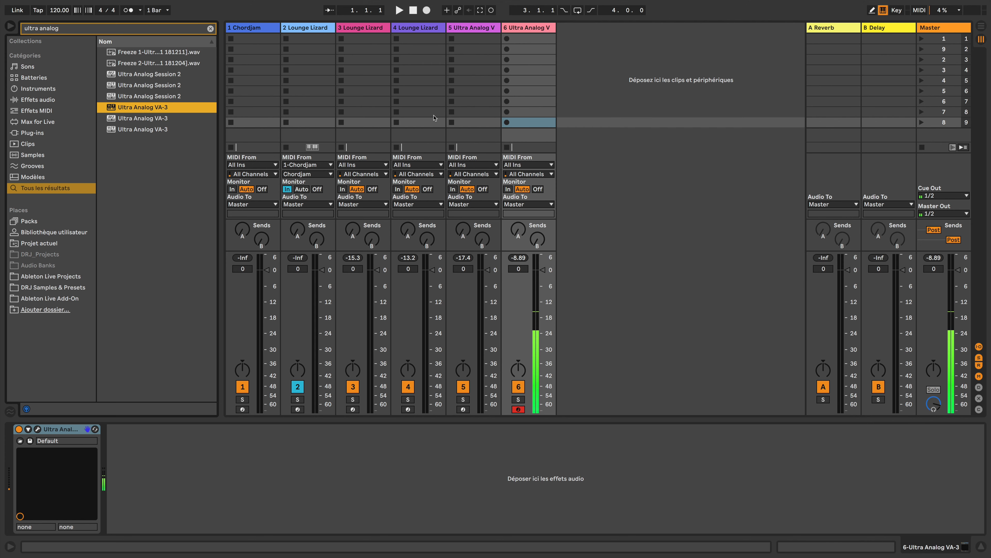
# - Arm the Chordjam track for recording and open an enlarged Chordjam window beside the first two mixer tracks
pyautogui.click(302, 31)
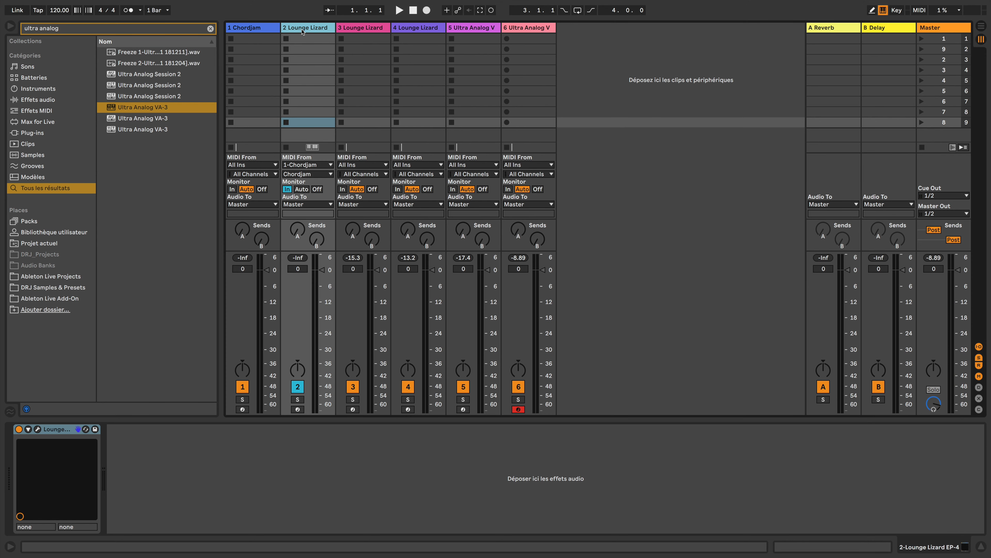
pyautogui.click(242, 410)
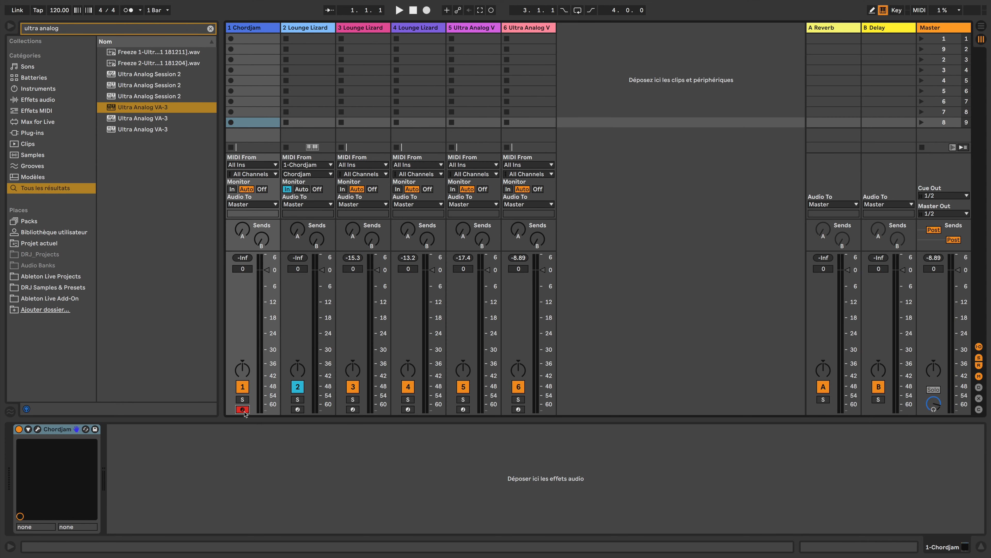
pyautogui.click(37, 429)
pyautogui.moveTo(514, 96); pyautogui.dragTo(433, 51)
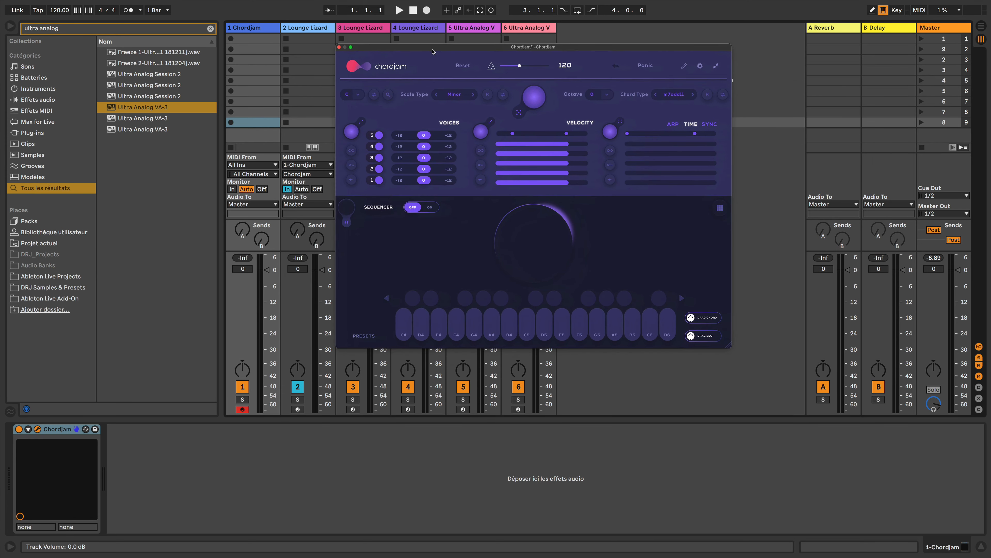
pyautogui.moveTo(736, 353); pyautogui.dragTo(982, 543)
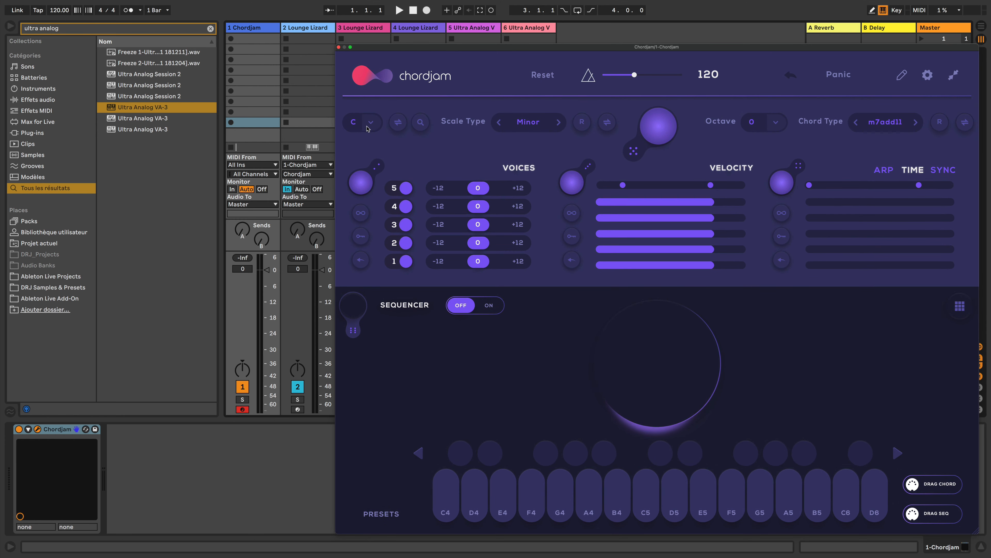
# - Set Chordjam's scale type to Minor and its chord type to Minor9
pyautogui.click(370, 125)
pyautogui.click(515, 127)
pyautogui.click(517, 128)
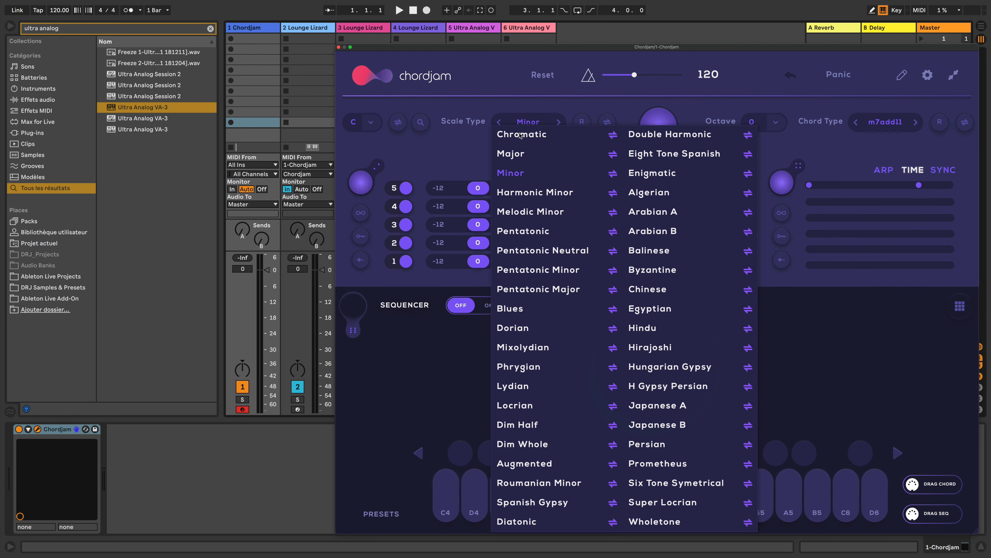
pyautogui.click(511, 180)
pyautogui.click(872, 124)
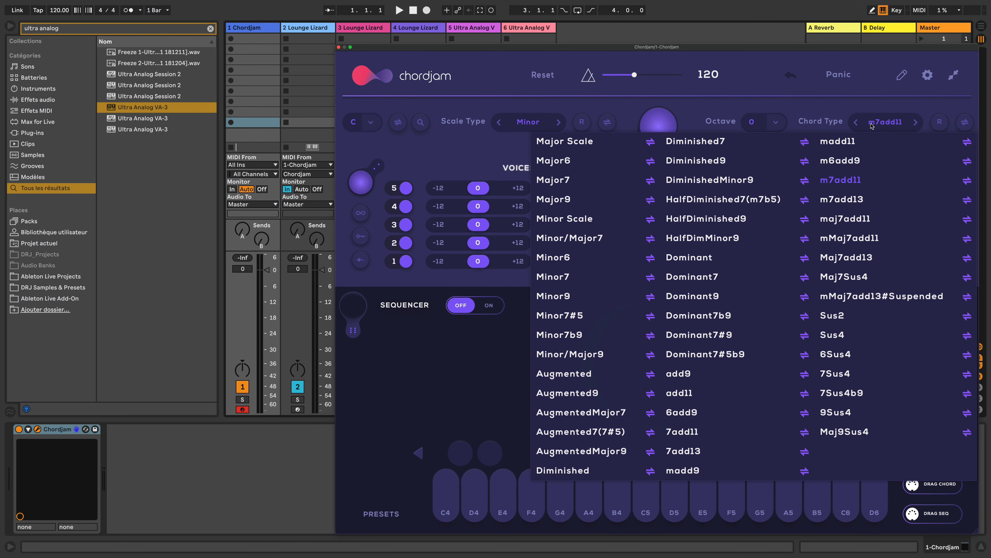
pyautogui.click(554, 298)
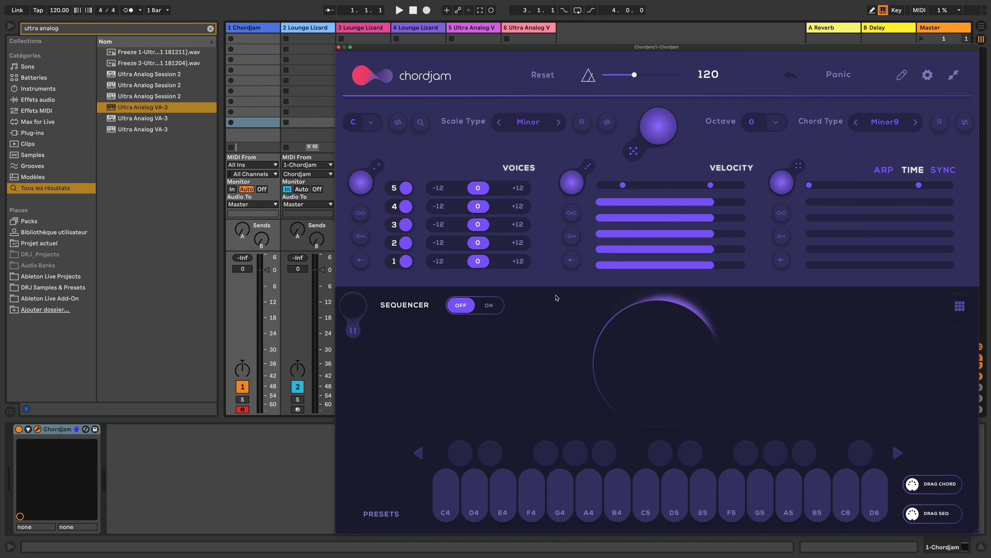
# - Audition Minor9 chords on several scale degrees through Chordjam, including C, D# and G#
pyautogui.press('a')
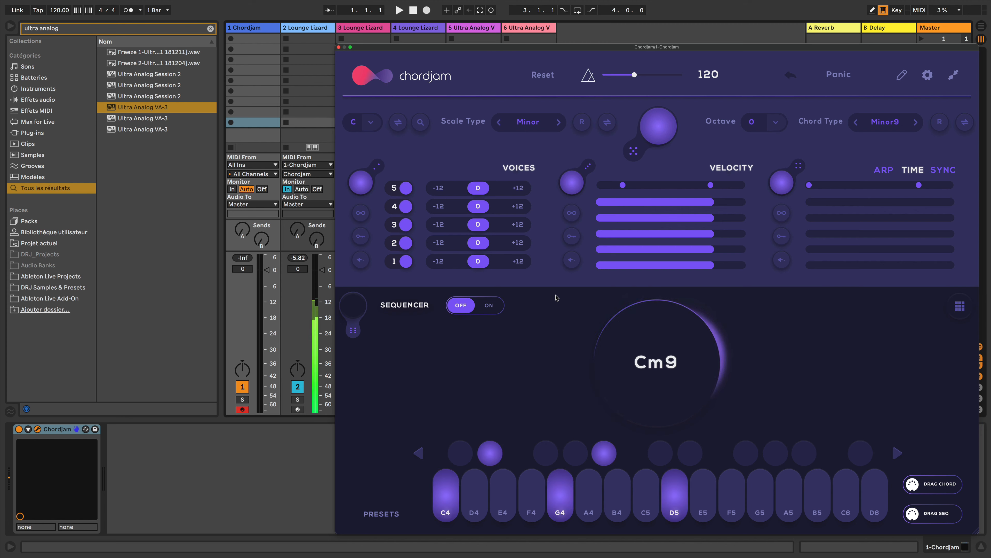
pyautogui.press('d')
pyautogui.press('g')
pyautogui.press('h')
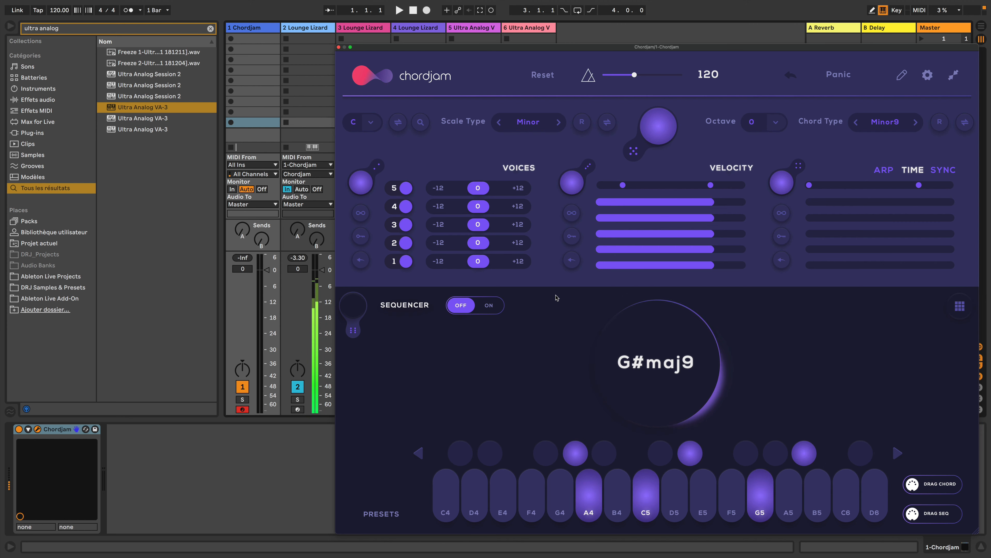
pyautogui.press('a')
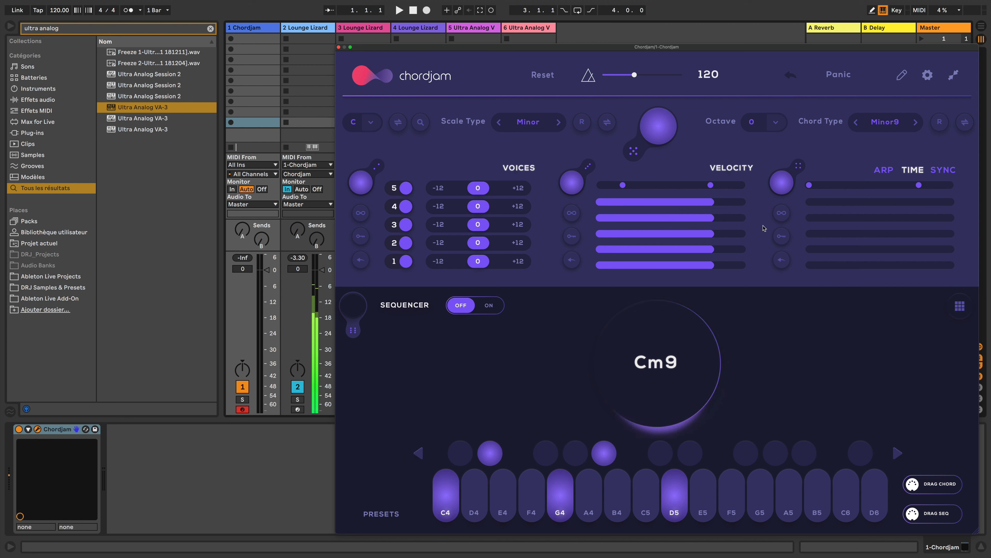
pyautogui.press('d')
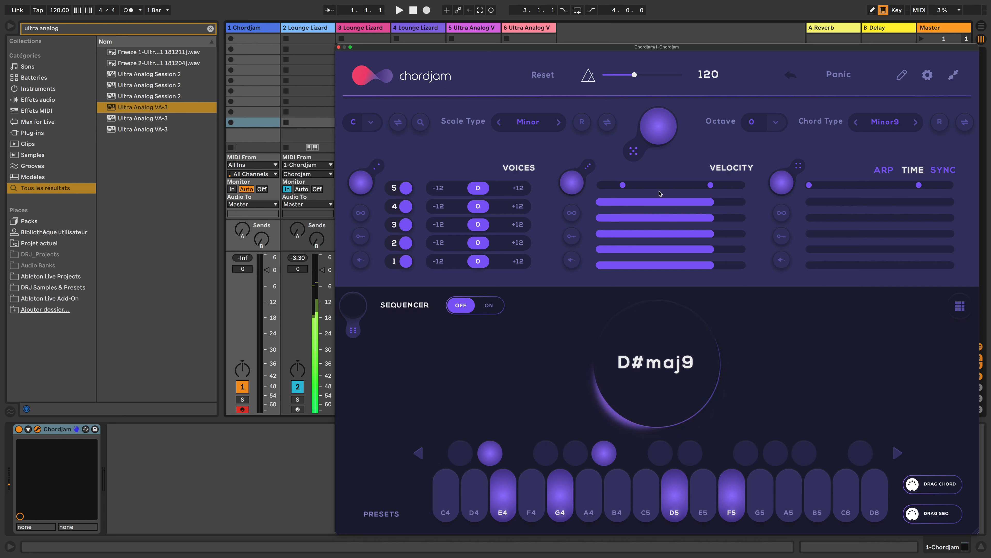
# - Narrow Chordjam's velocity range from both ends and play test chords with it
pyautogui.moveTo(623, 186); pyautogui.dragTo(632, 186)
pyautogui.moveTo(711, 186); pyautogui.dragTo(682, 188)
pyautogui.press('a')
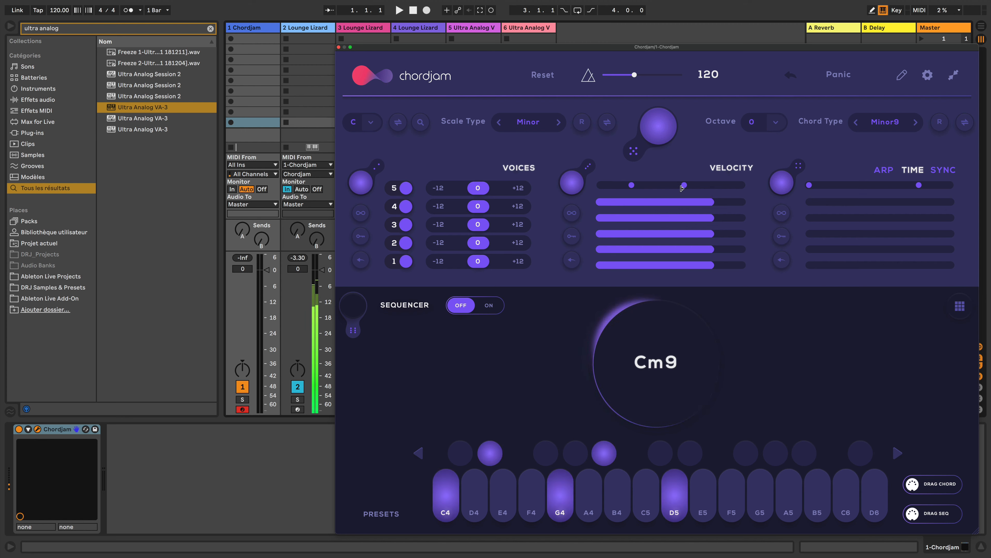
pyautogui.press('d')
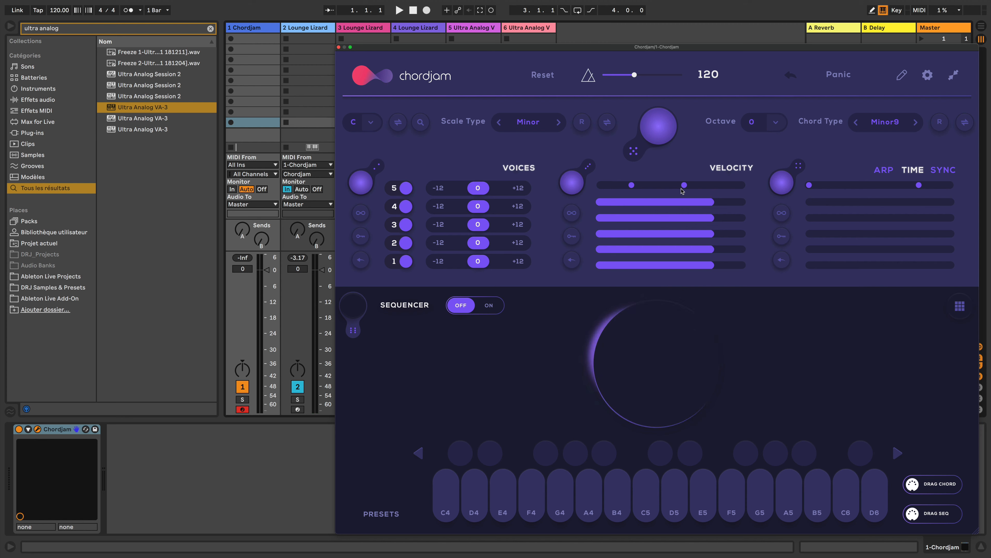
# - Set Chordjam's octave to -12 and play a test chord on C
pyautogui.click(759, 122)
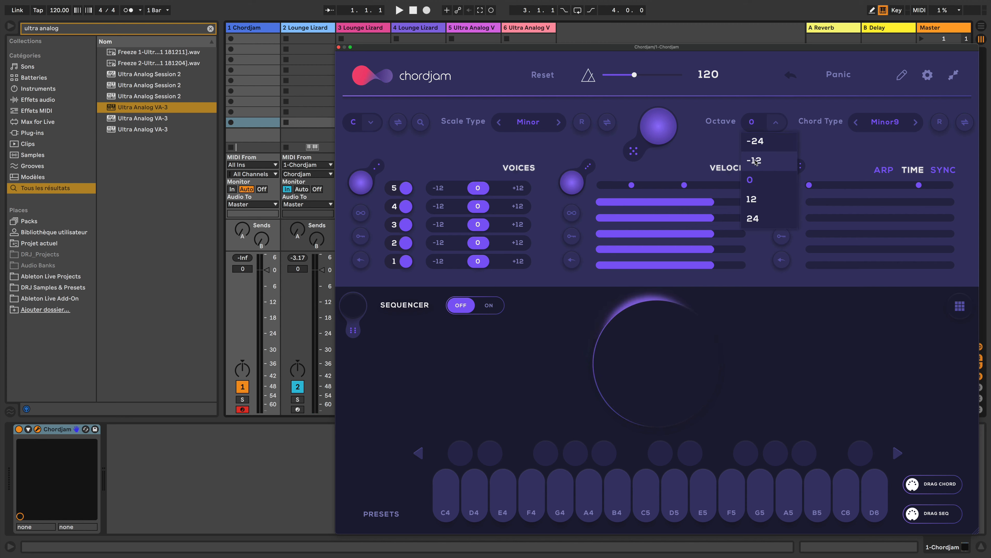
pyautogui.click(755, 163)
pyautogui.press('a')
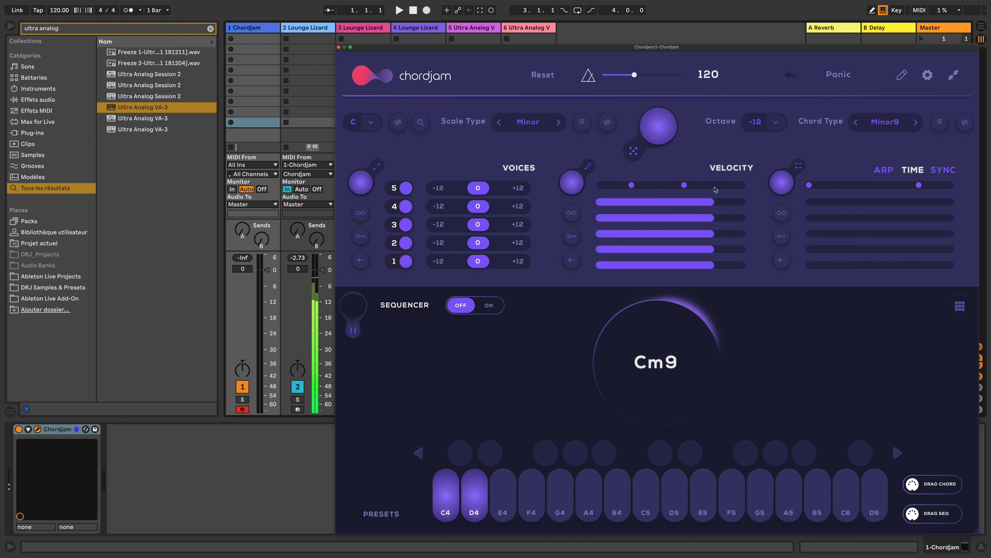
# - Raise the upper and lower limits of Chordjam's velocity range slightly, playing a D# chord in between
pyautogui.moveTo(685, 186); pyautogui.dragTo(701, 187)
pyautogui.press('d')
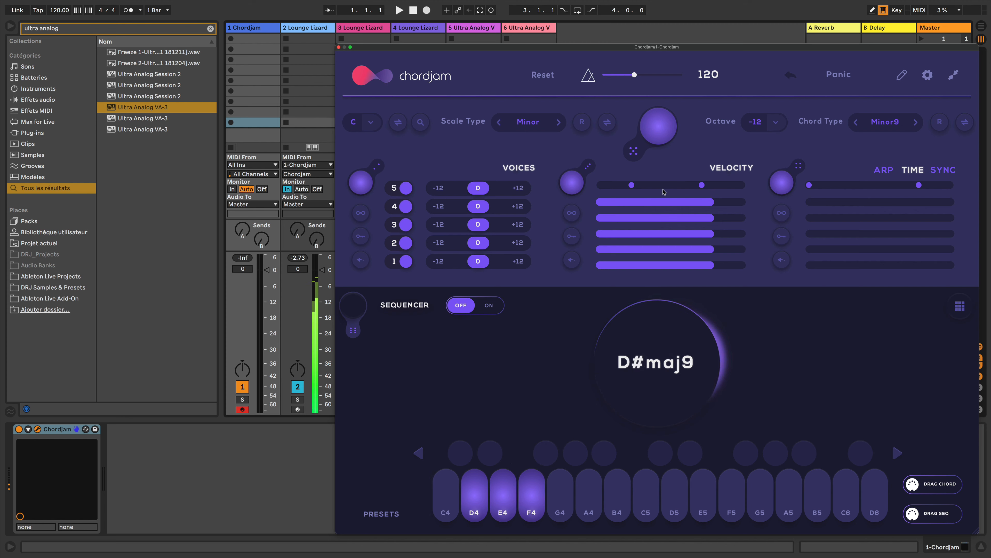
pyautogui.moveTo(632, 184); pyautogui.dragTo(646, 184)
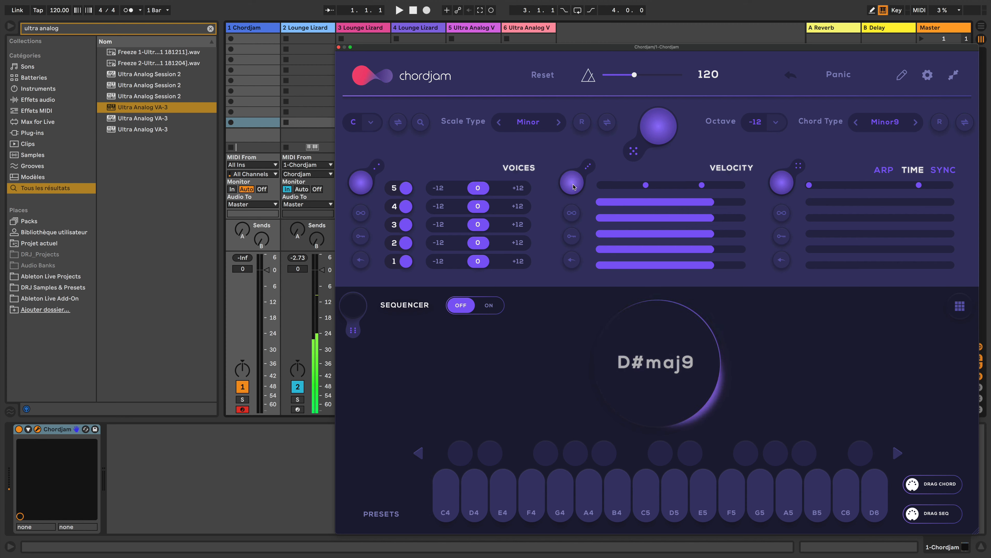
# - Randomize the velocities of Chordjam's five voices within the range and audition the C and D# chords
pyautogui.press('d')
pyautogui.press('a')
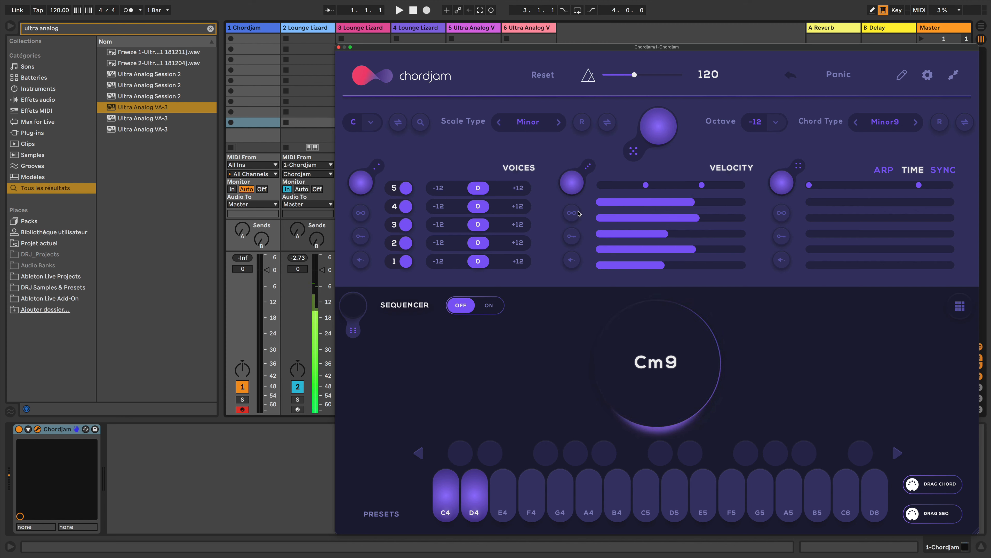
pyautogui.press('d')
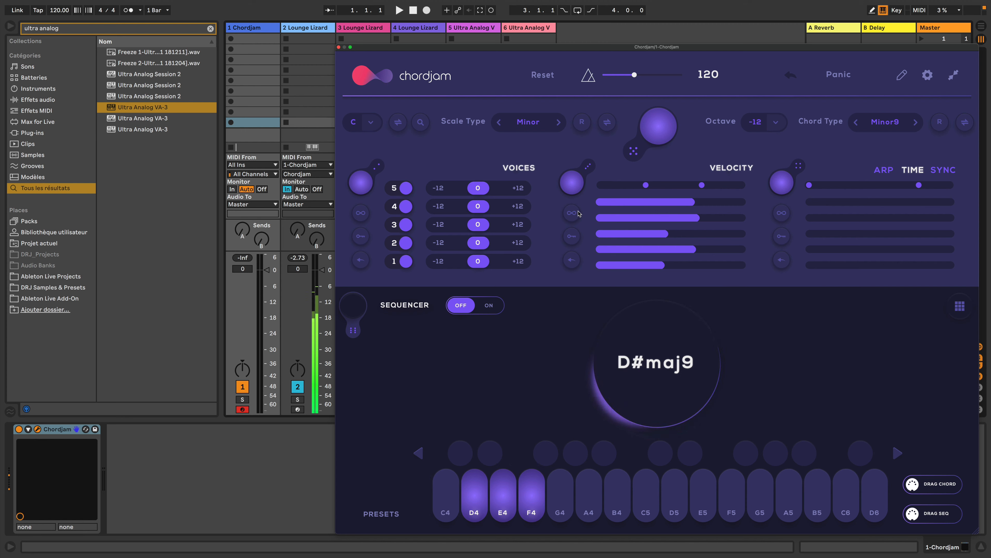